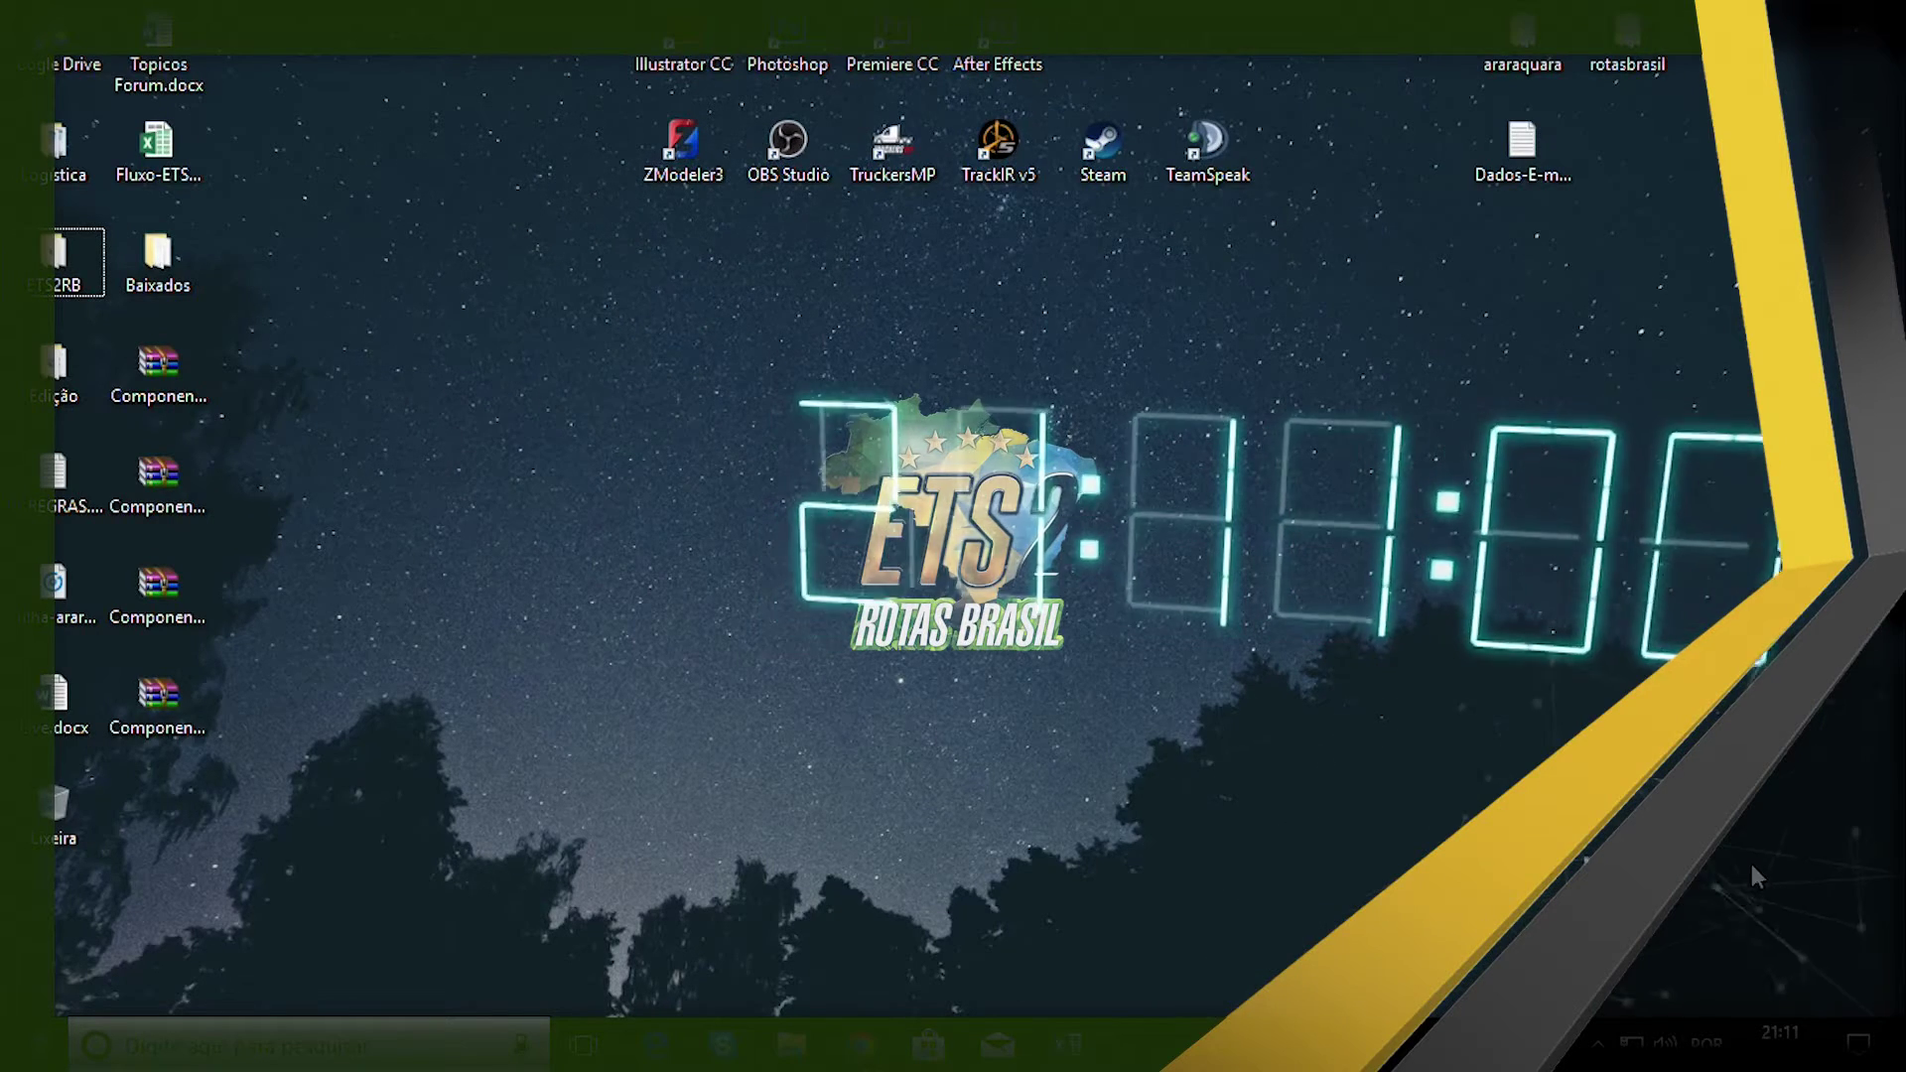
left_click_drag(1618, 799, 45, 54)
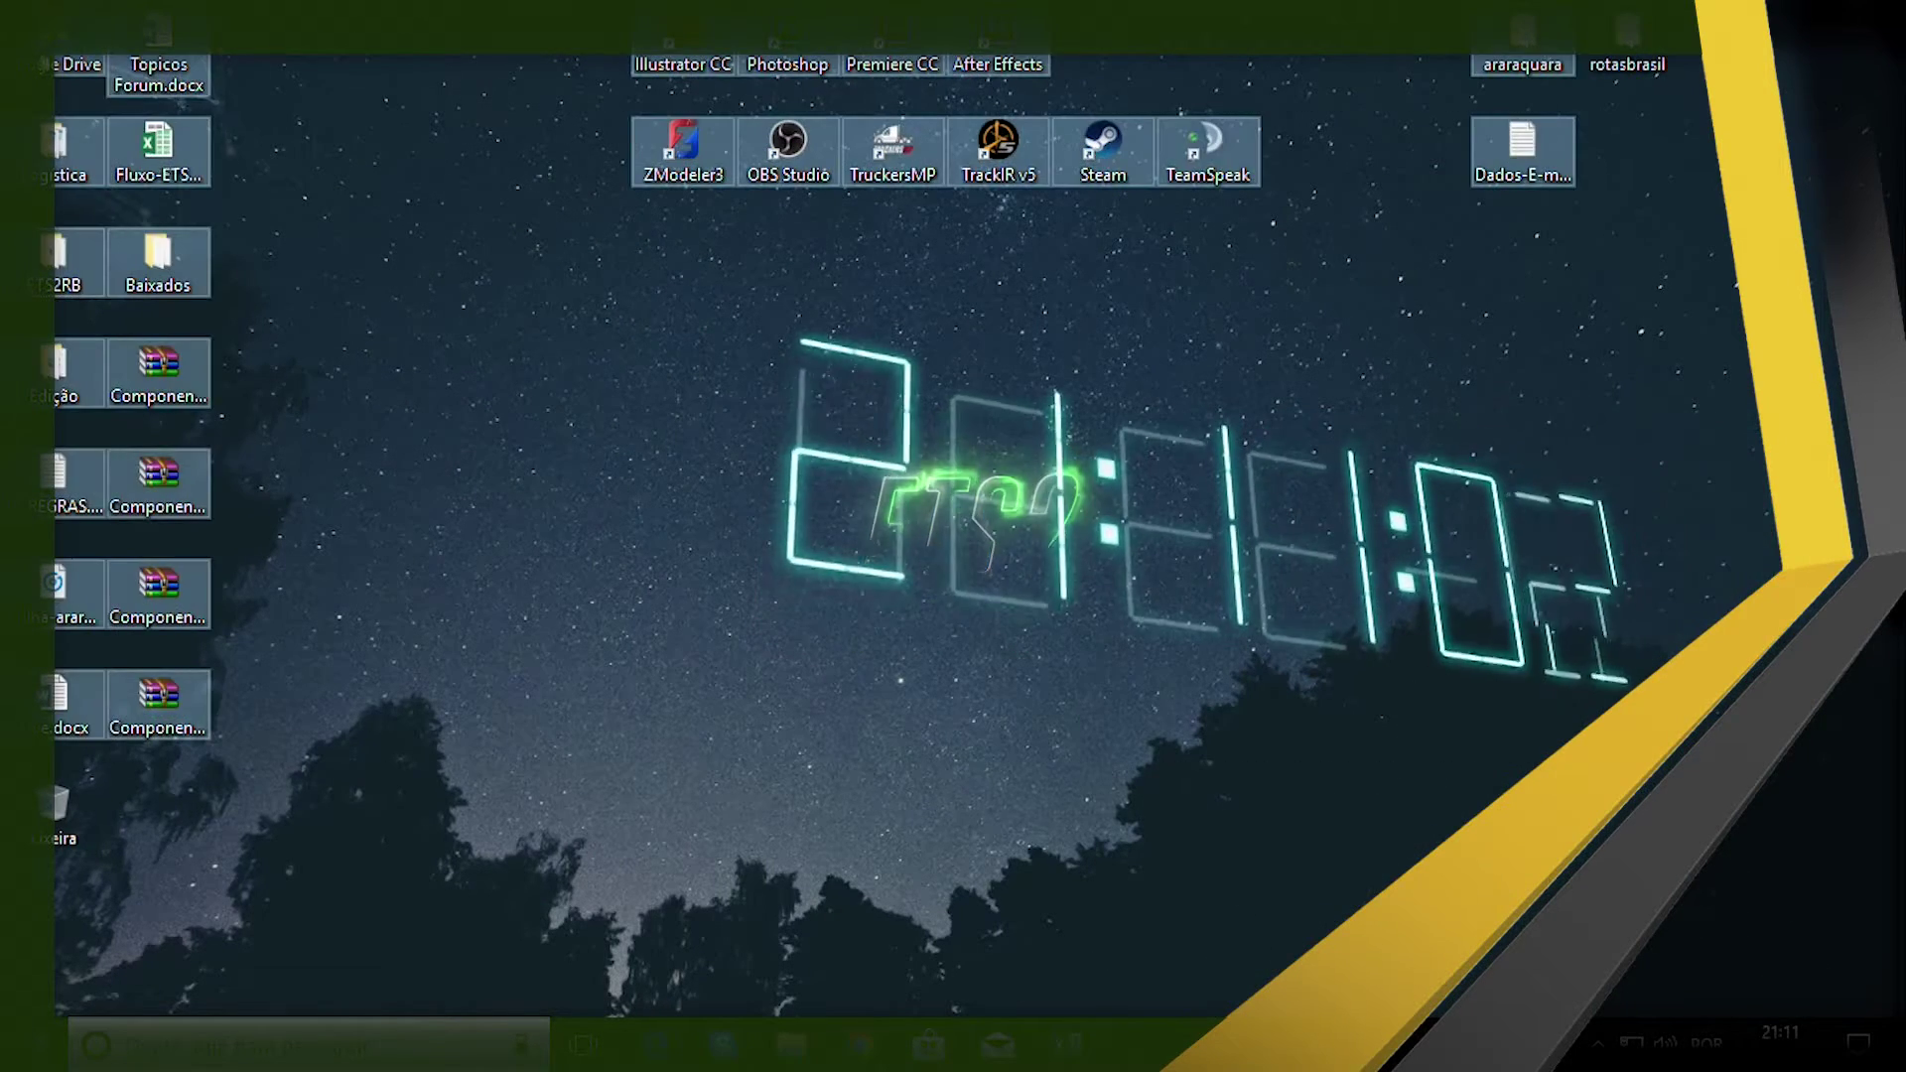
left_click(608, 514)
left_click_drag(123, 895, 1367, 59)
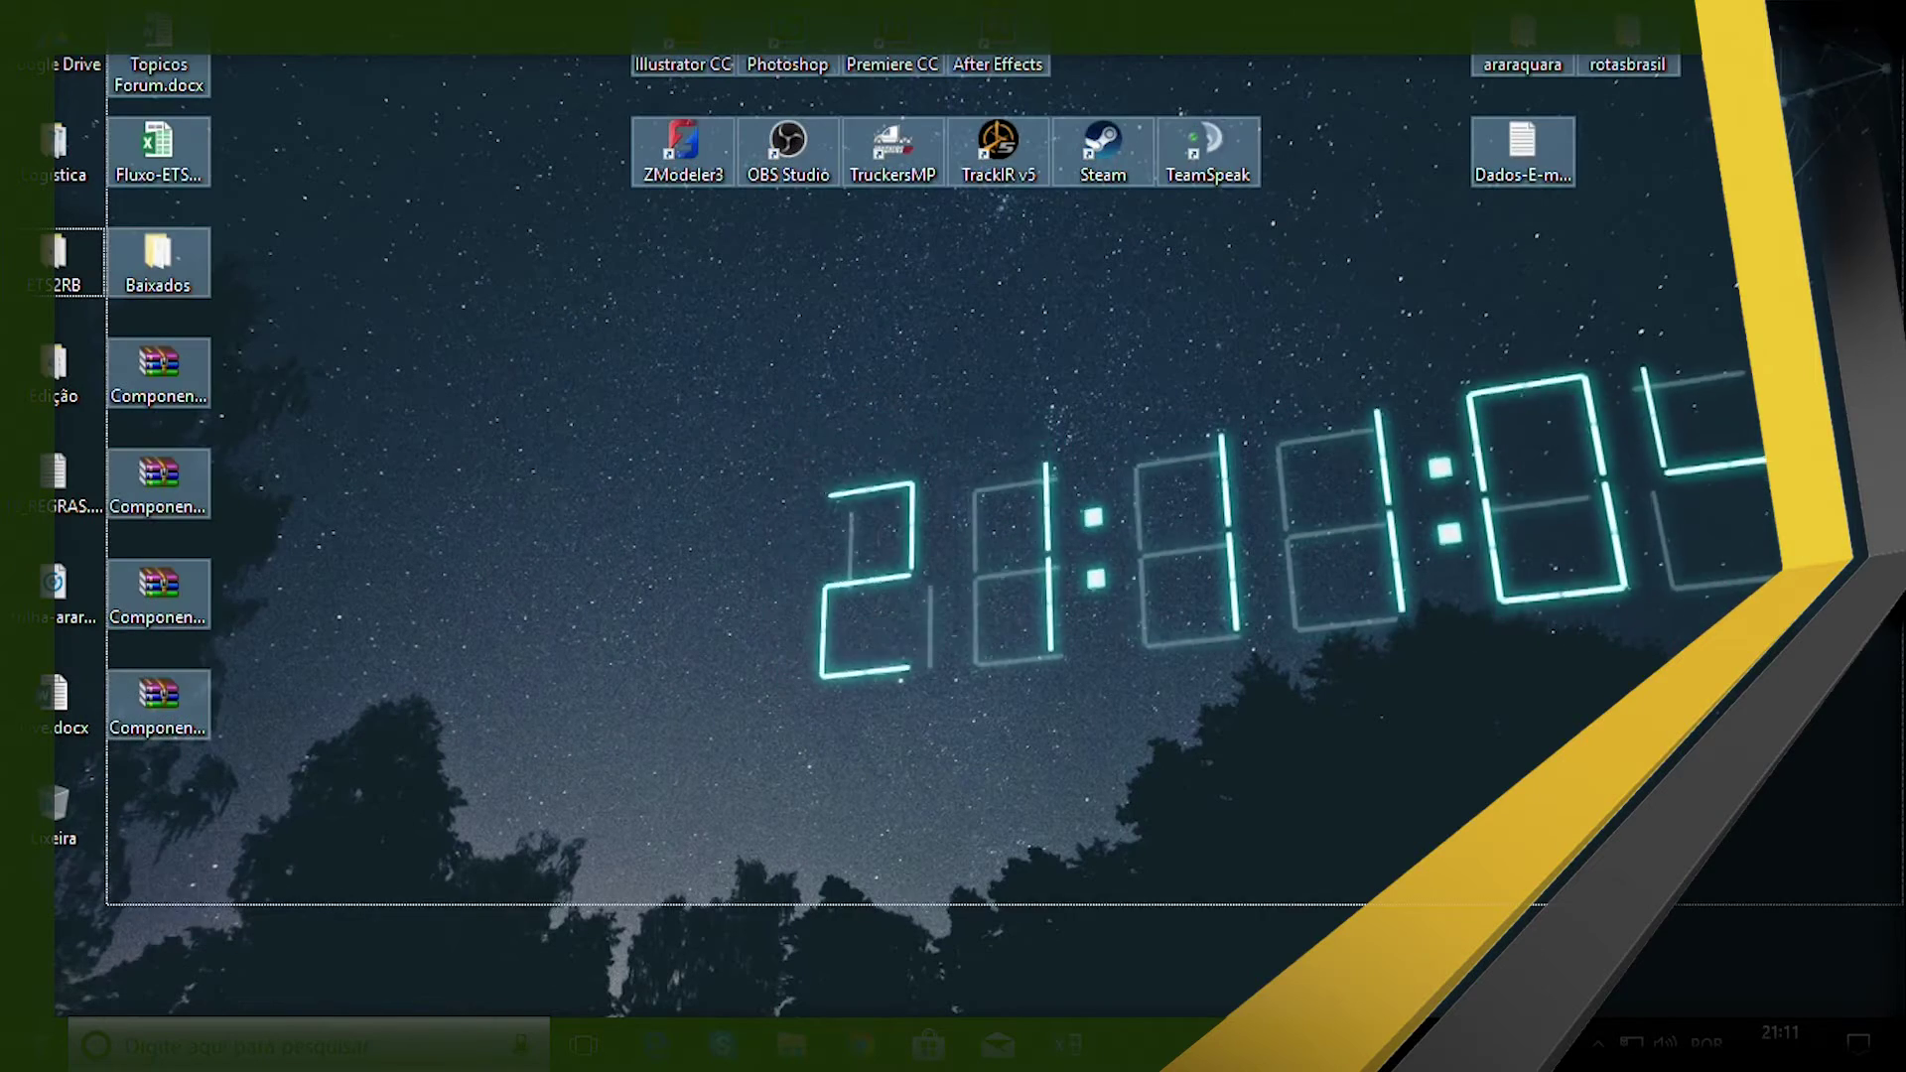
left_click(1581, 560)
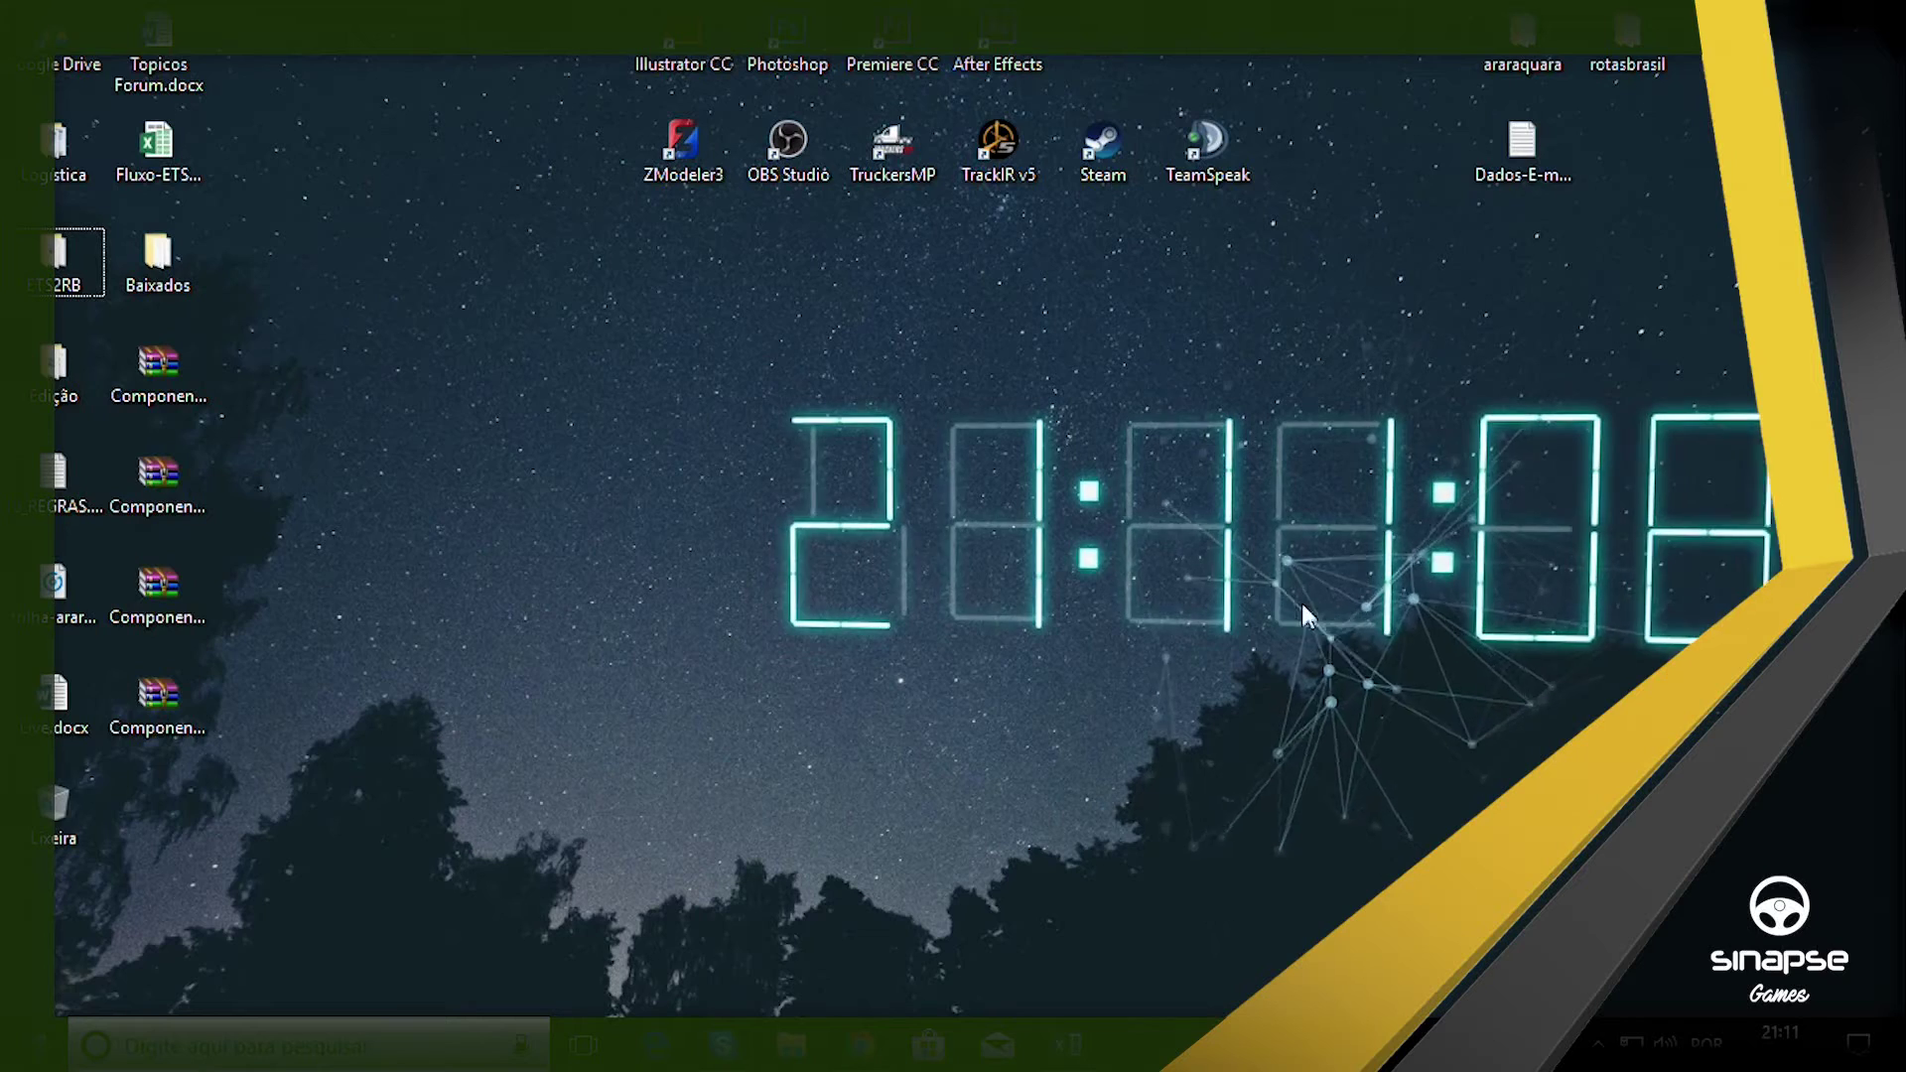
Open the Baixados folder on the desktop and make its window smaller, placed further toward the desktop's centre.
double_click(159, 254)
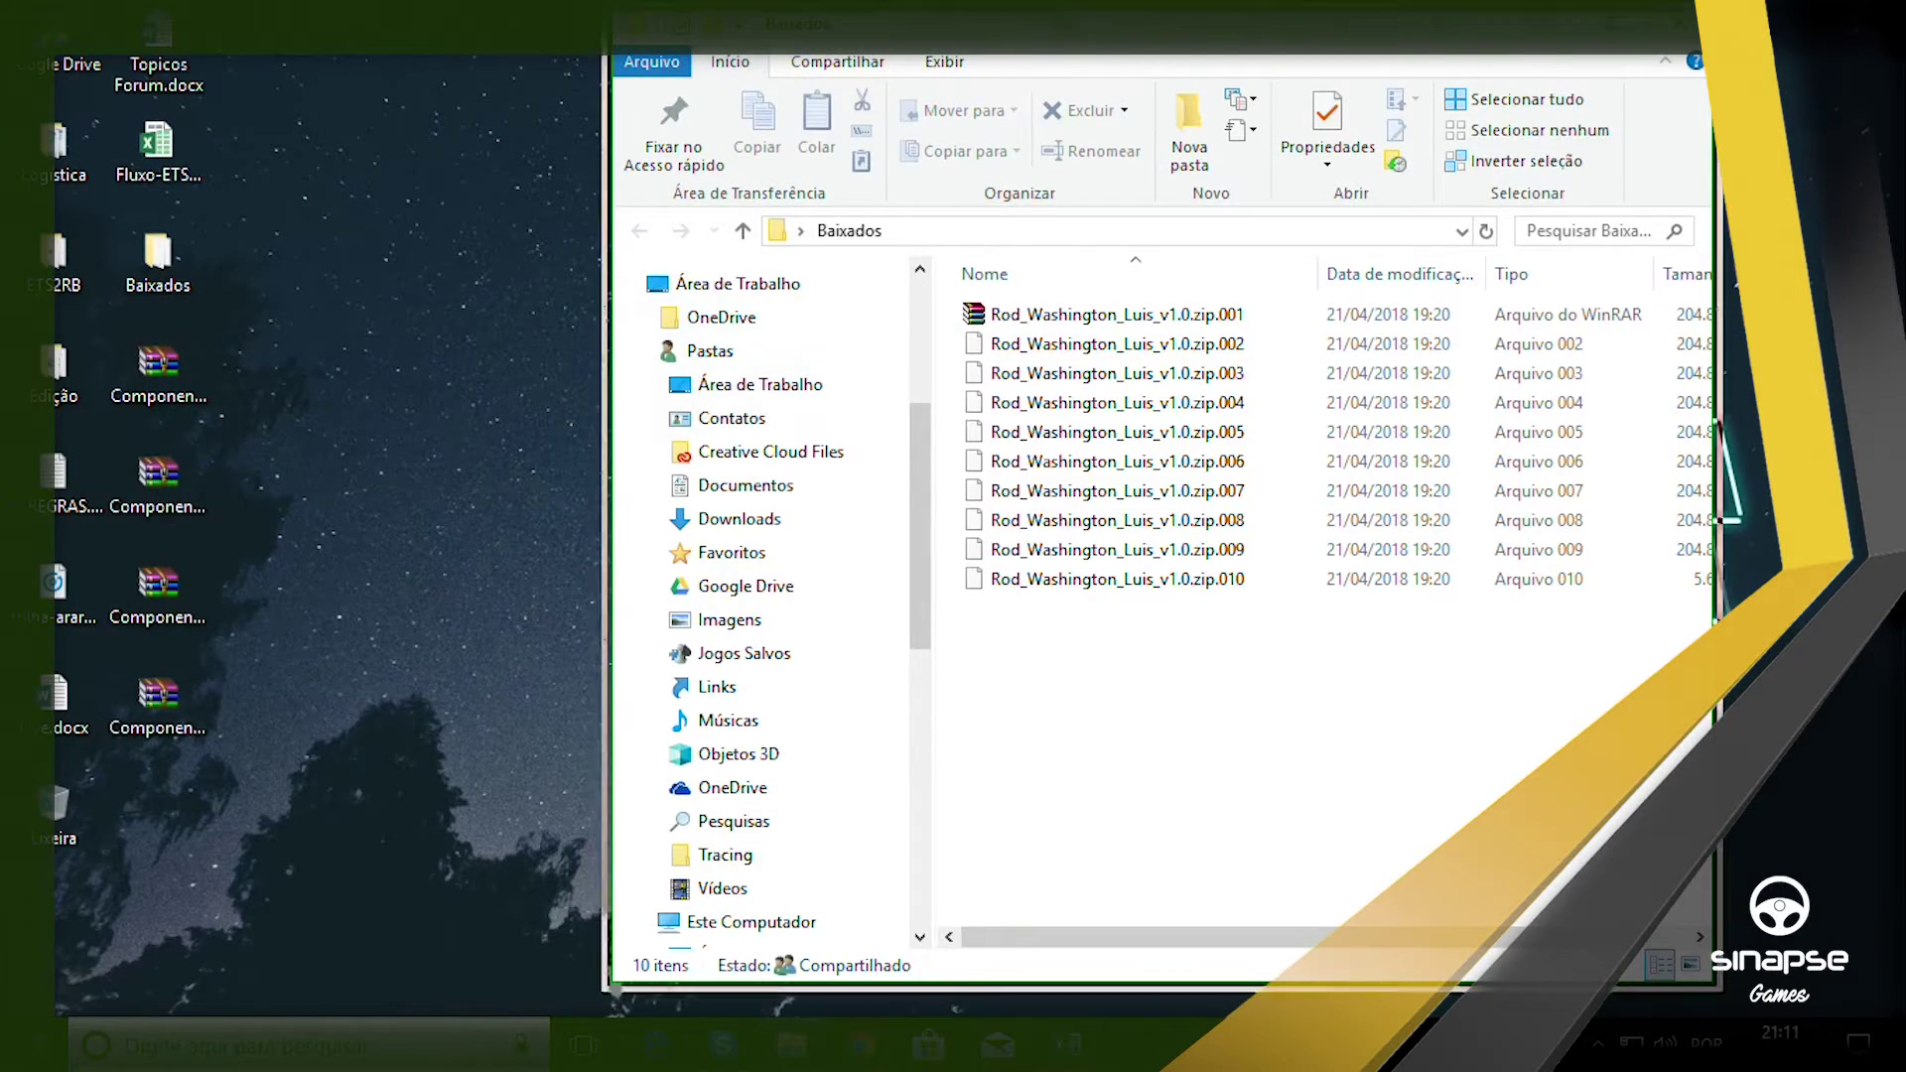
left_click_drag(1715, 986, 1563, 968)
left_click_drag(1176, 77, 1045, 49)
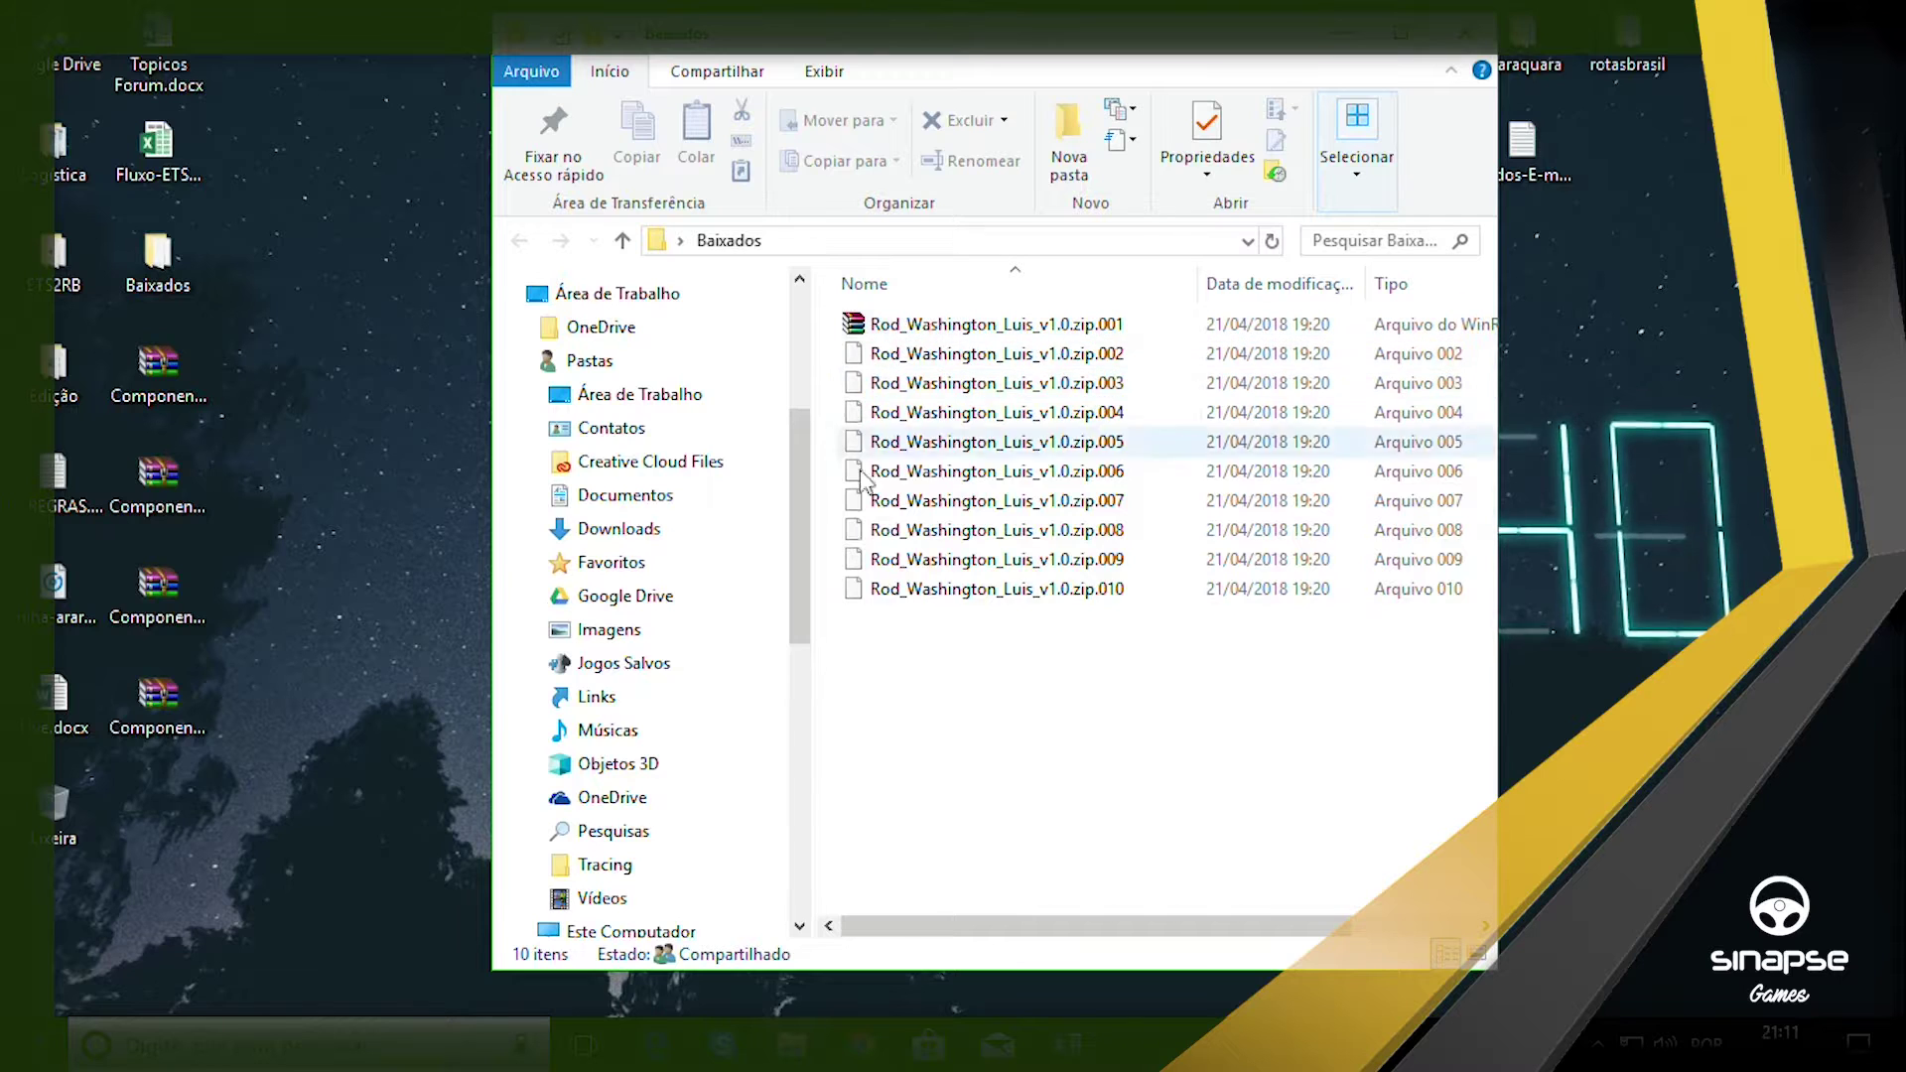
left_click_drag(851, 654, 953, 635)
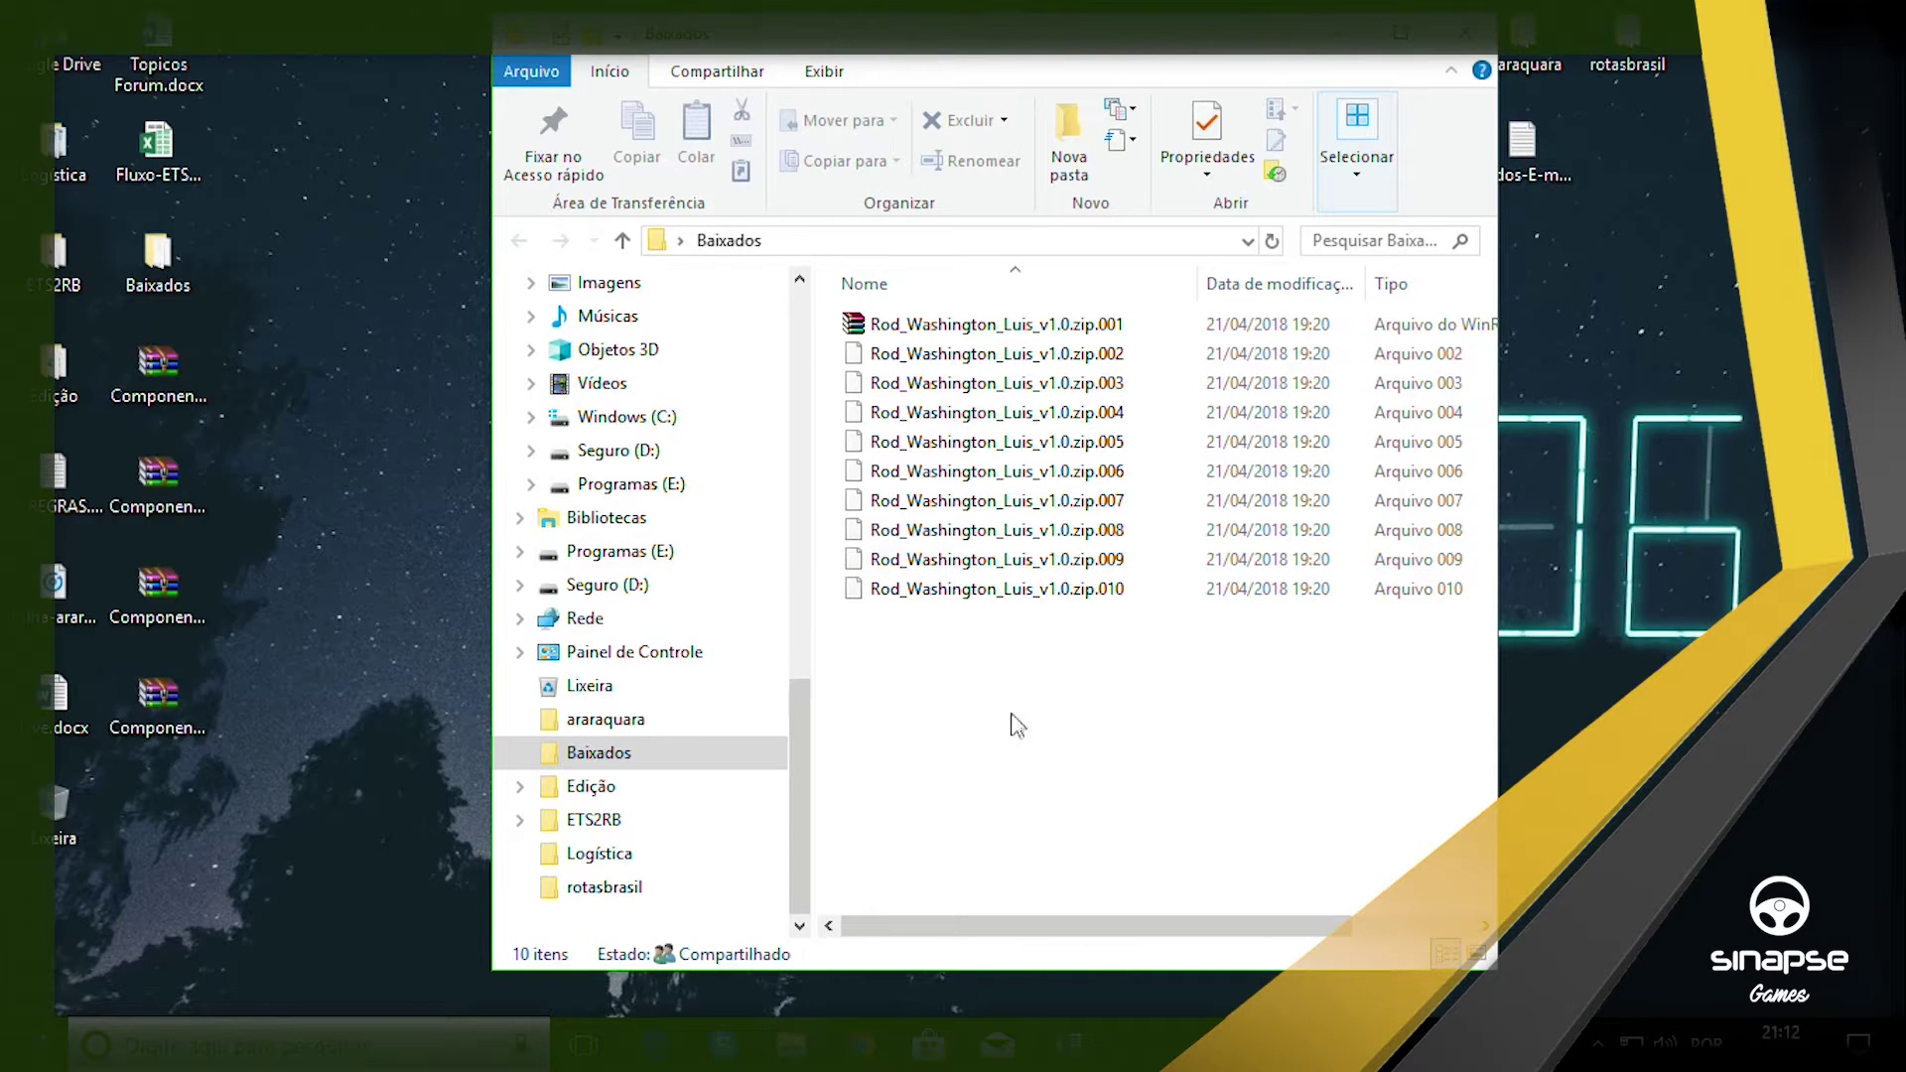
double_click(862, 324)
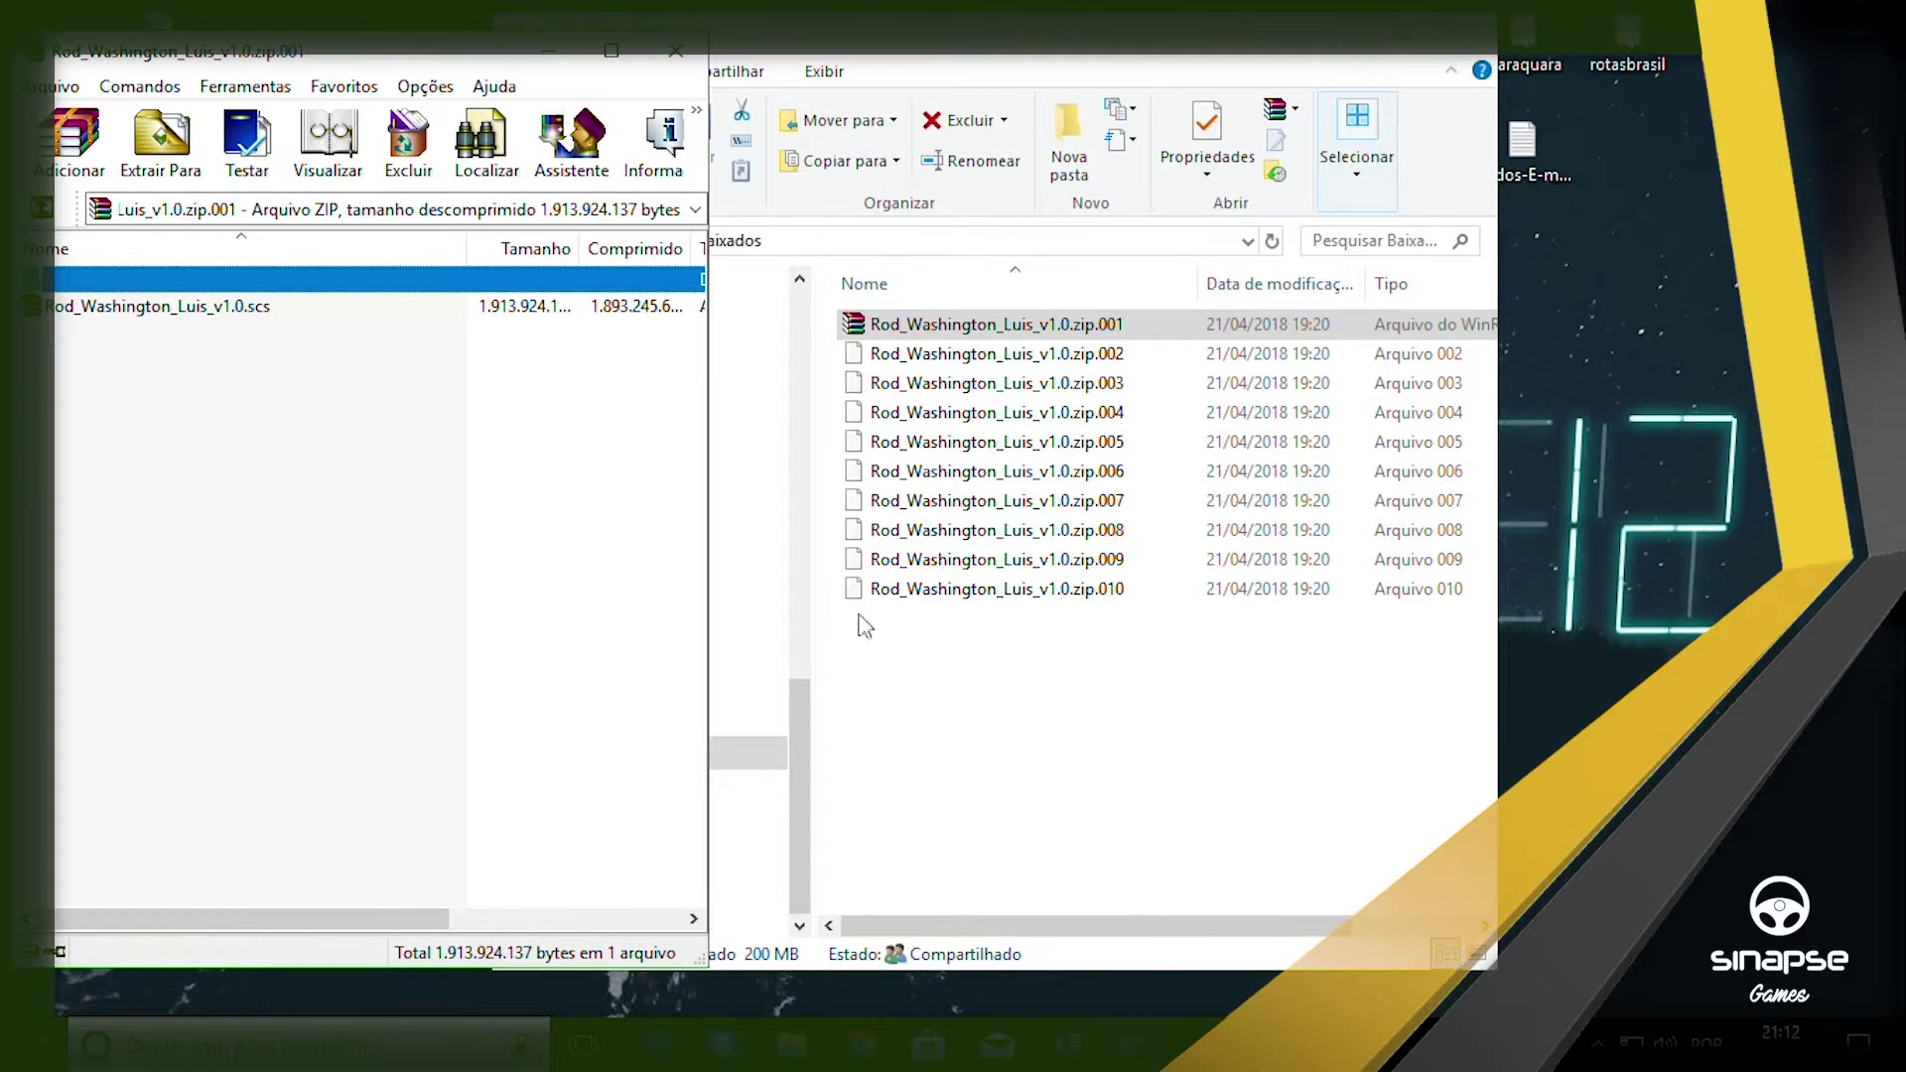
double_click(109, 310)
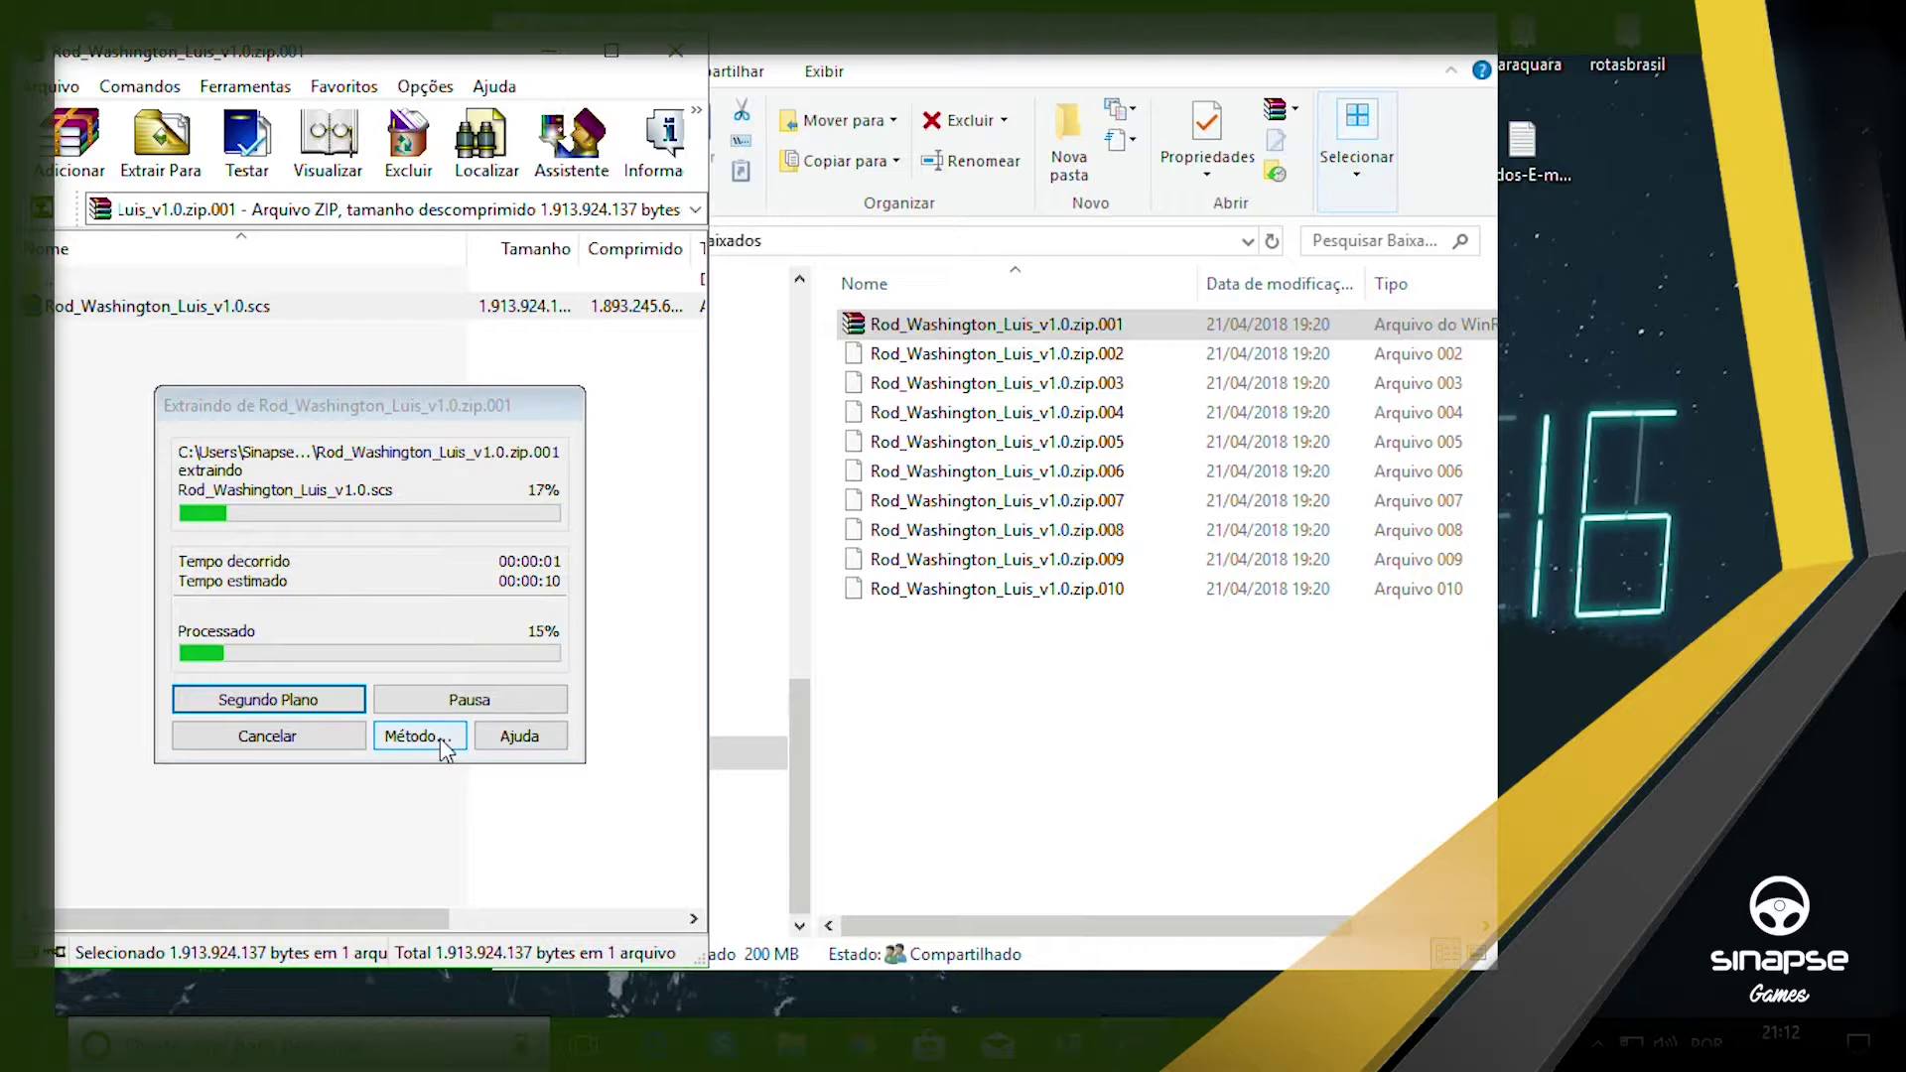
left_click(316, 737)
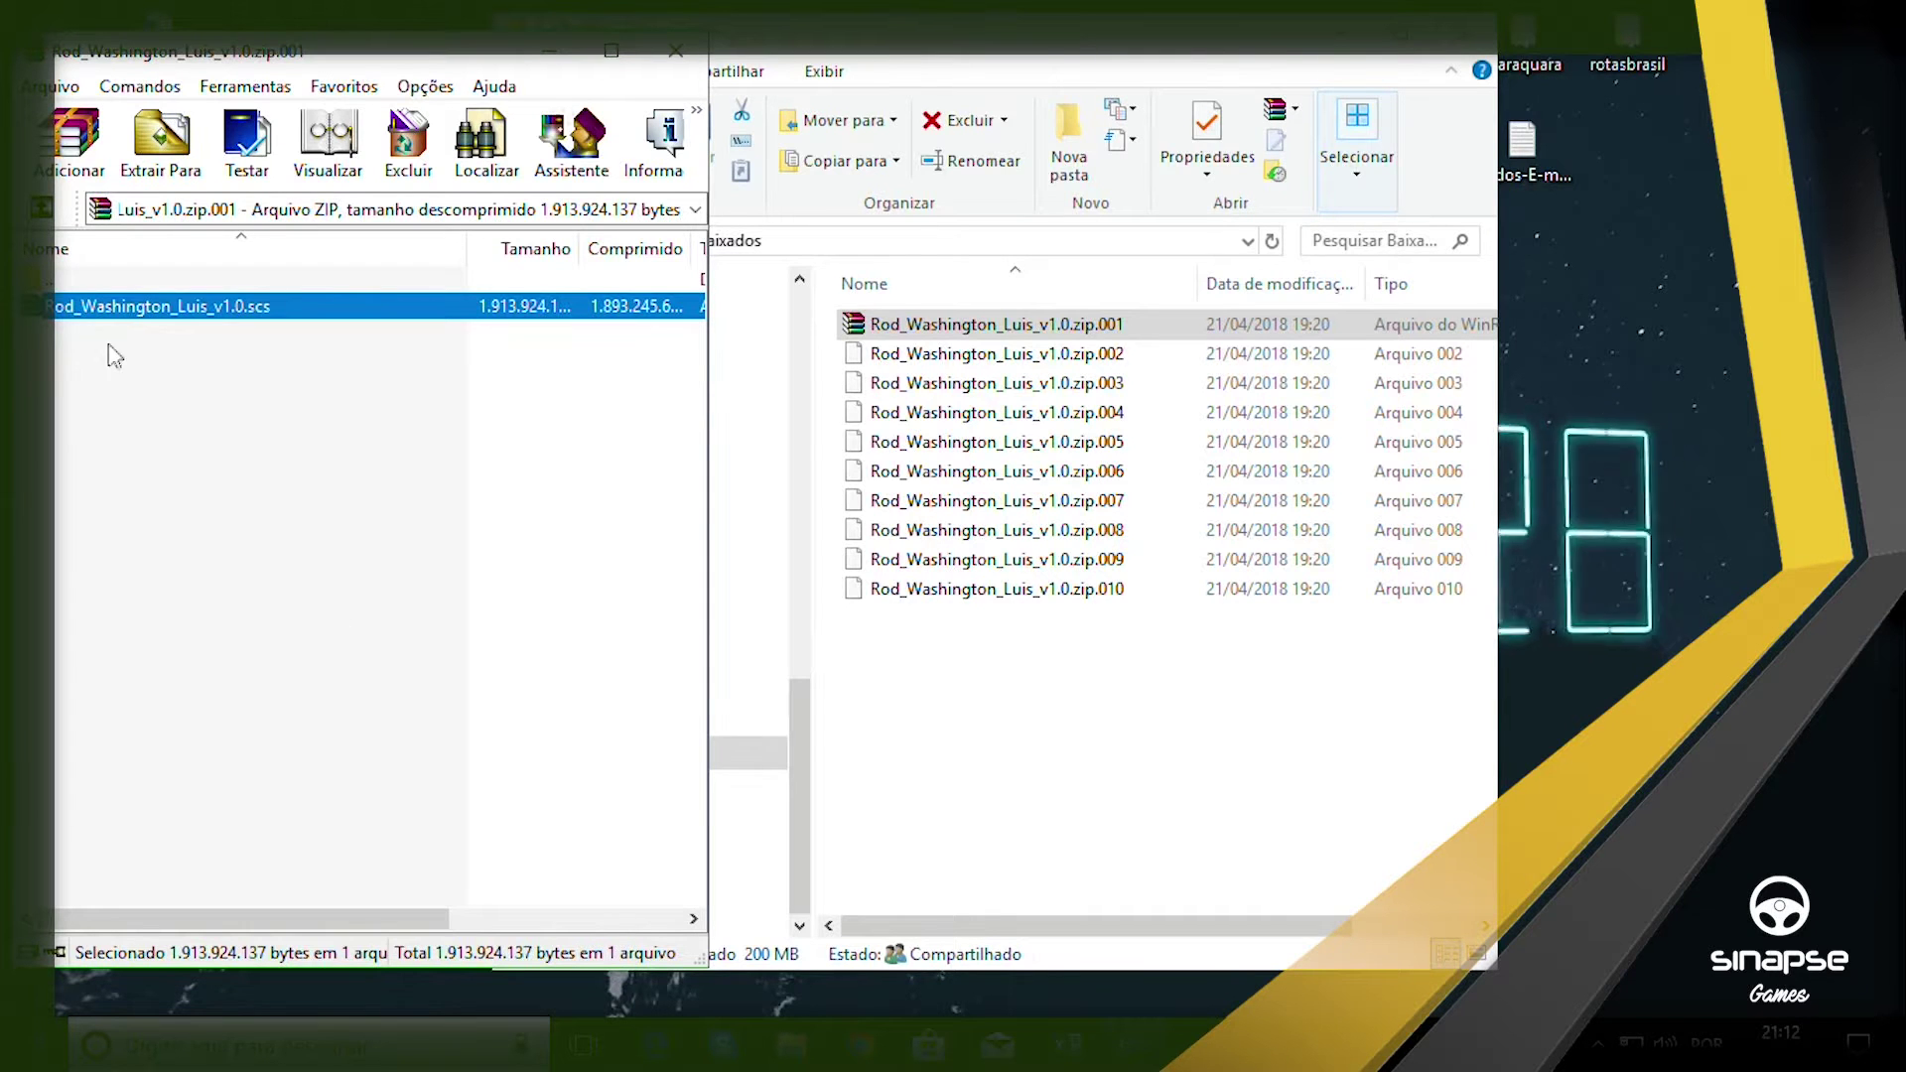
left_click(675, 51)
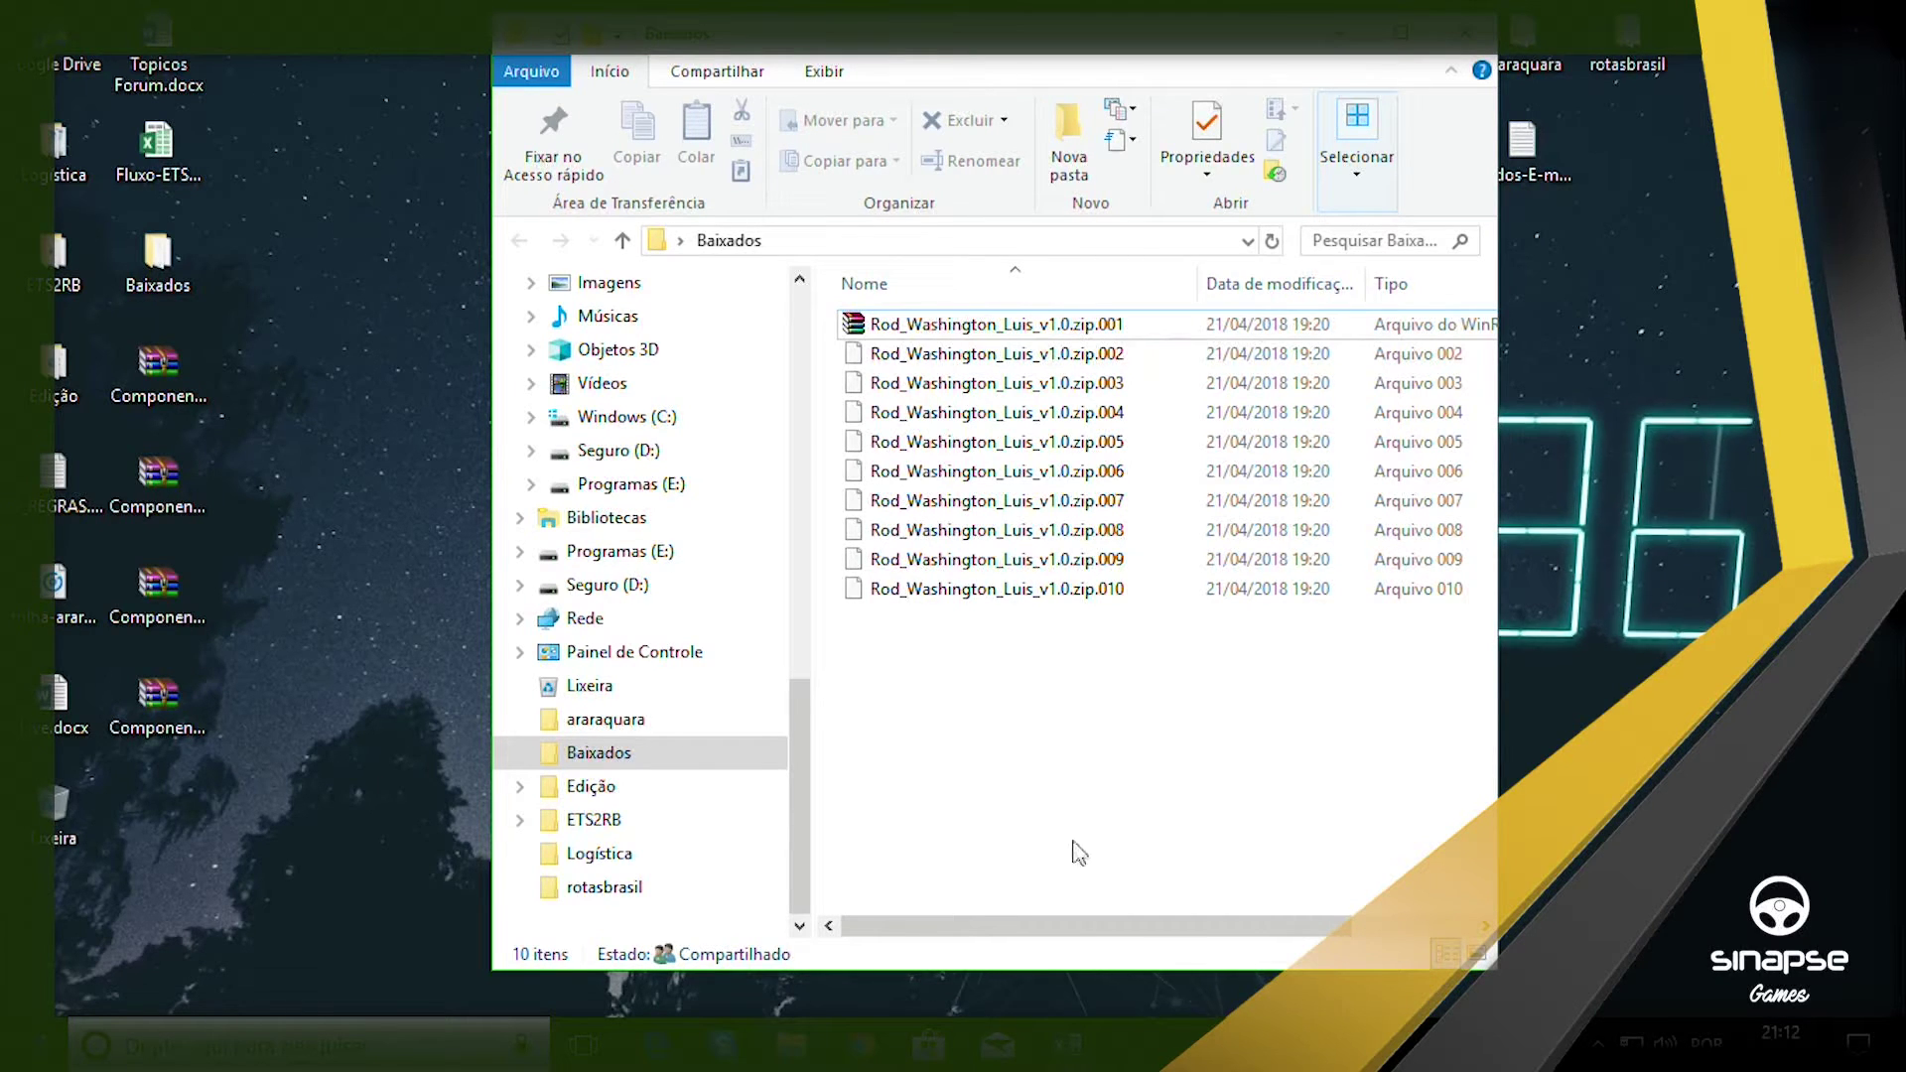
Extract Rod_Washington_Luis_v1.0.zip.001 directly into the Baixados folder and check the size of the extracted .scs file.
right_click(1000, 325)
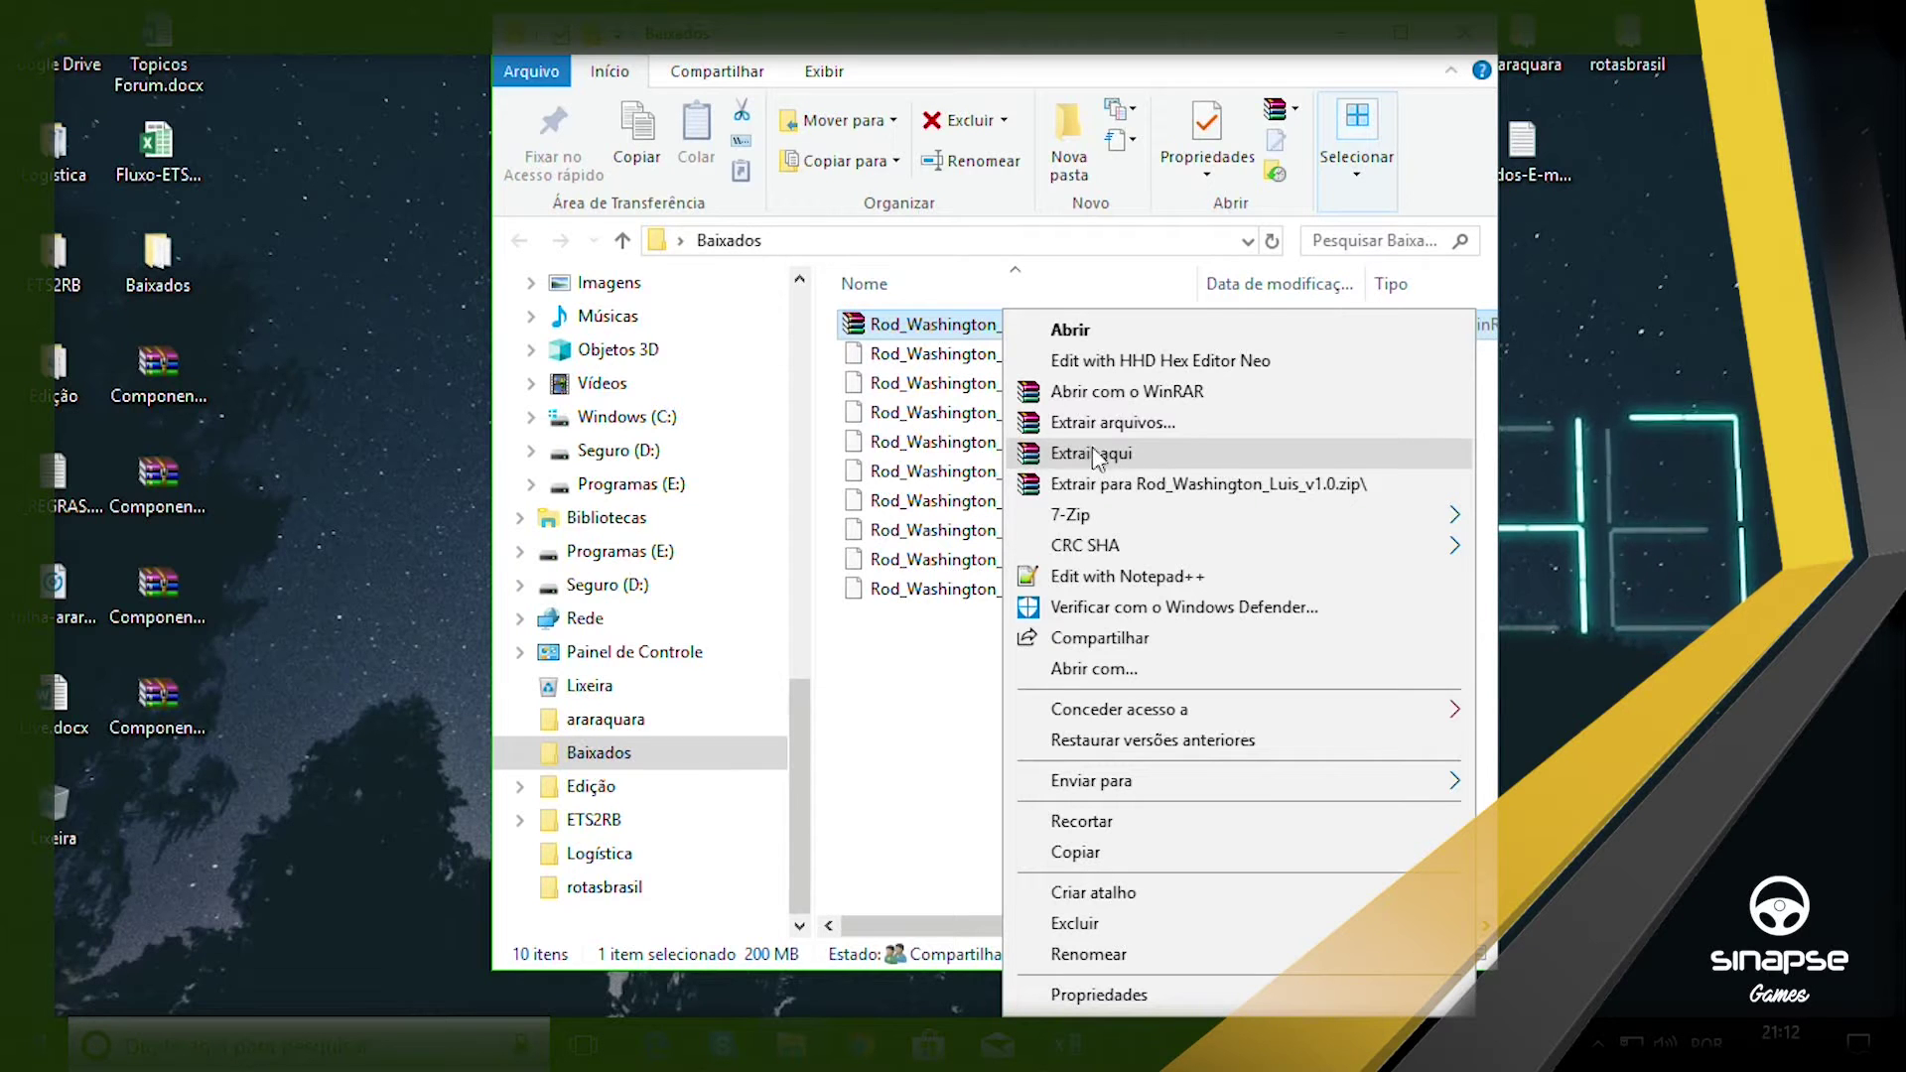
left_click(1038, 455)
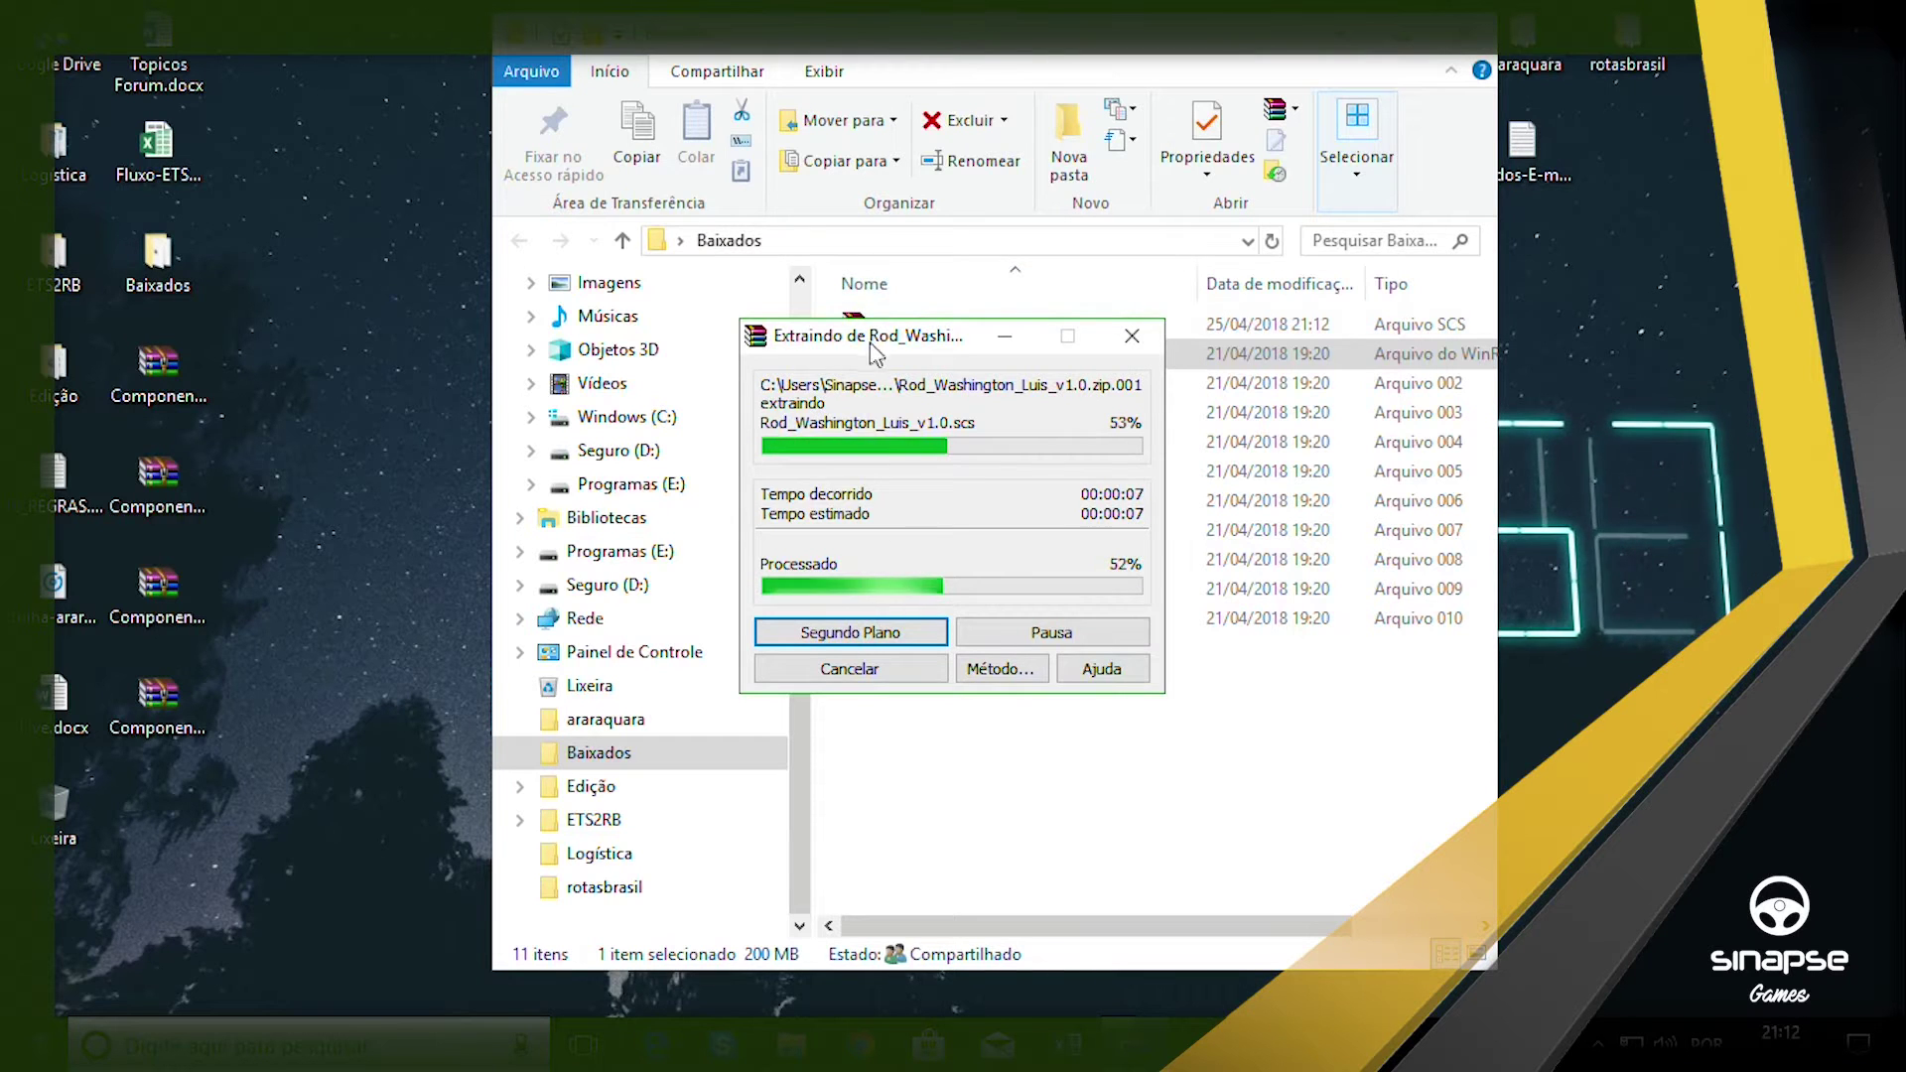
left_click_drag(874, 335, 462, 327)
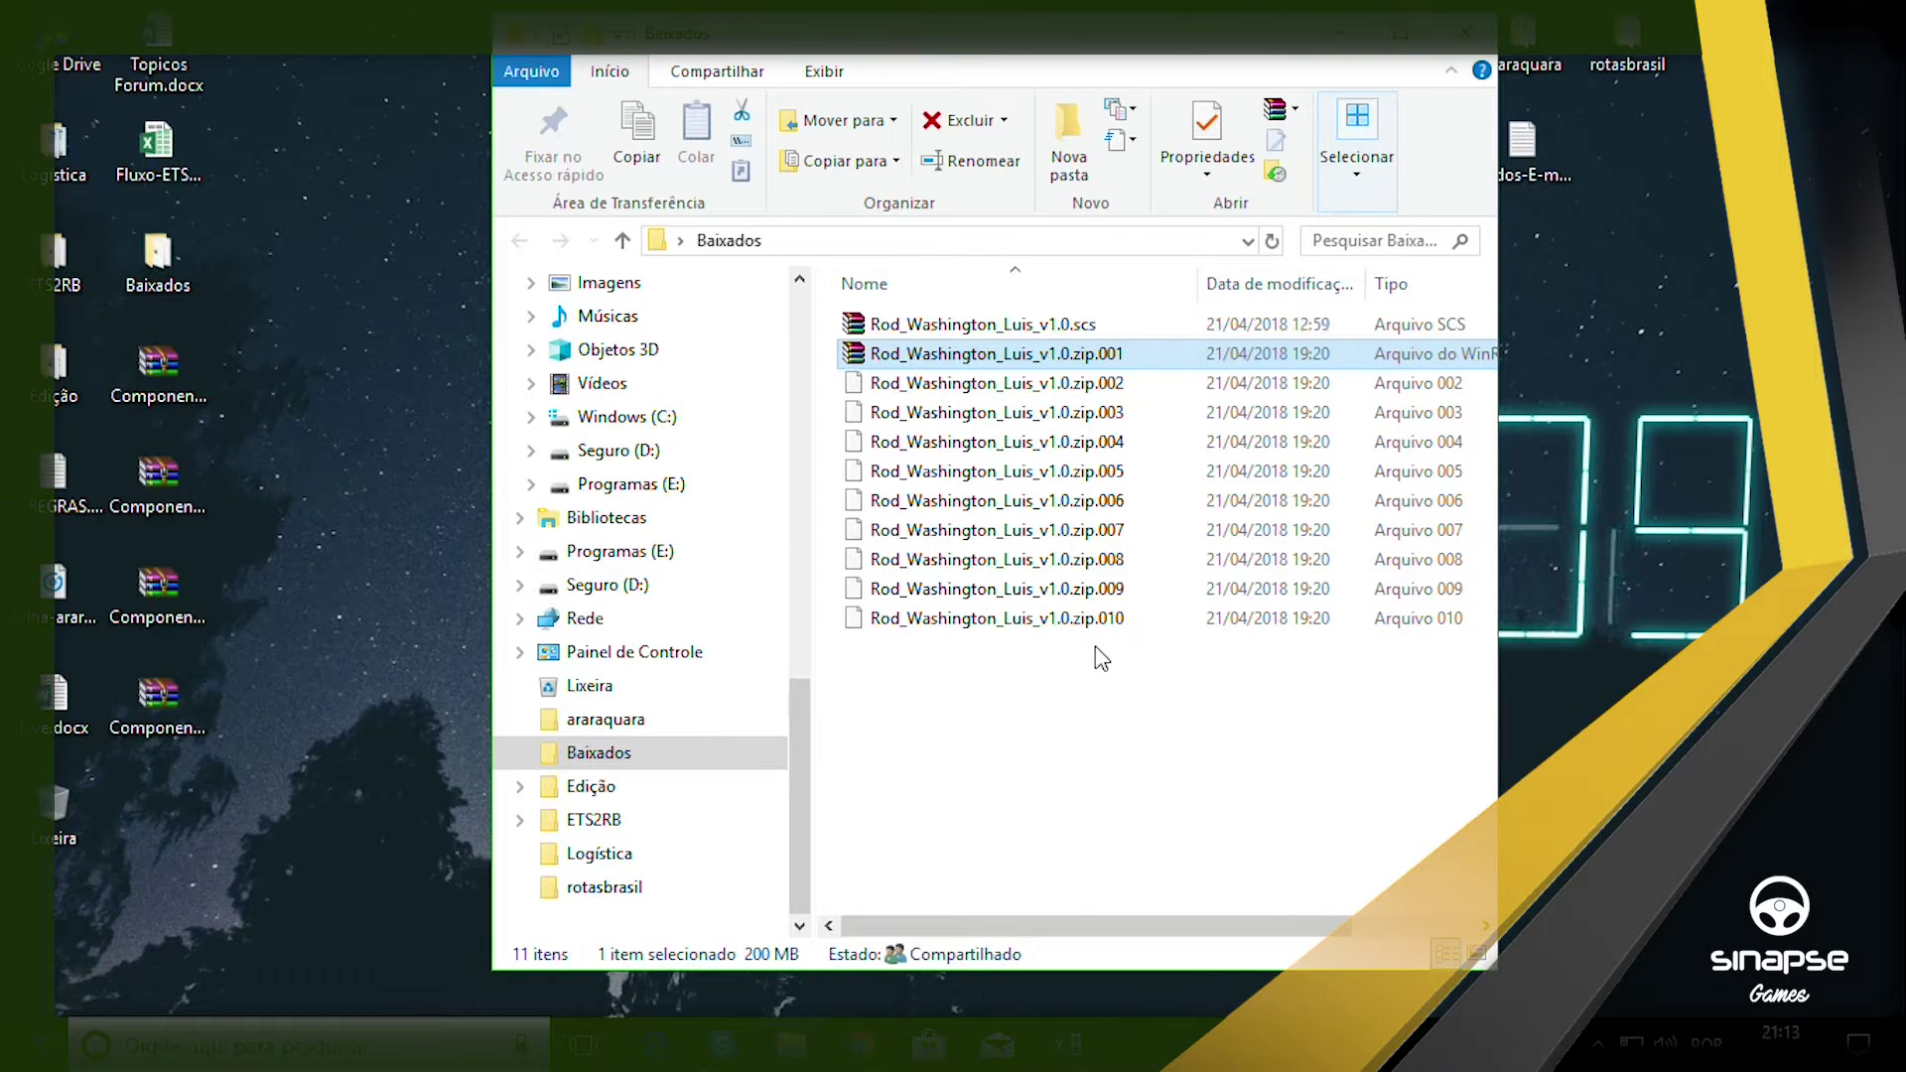
left_click(1089, 750)
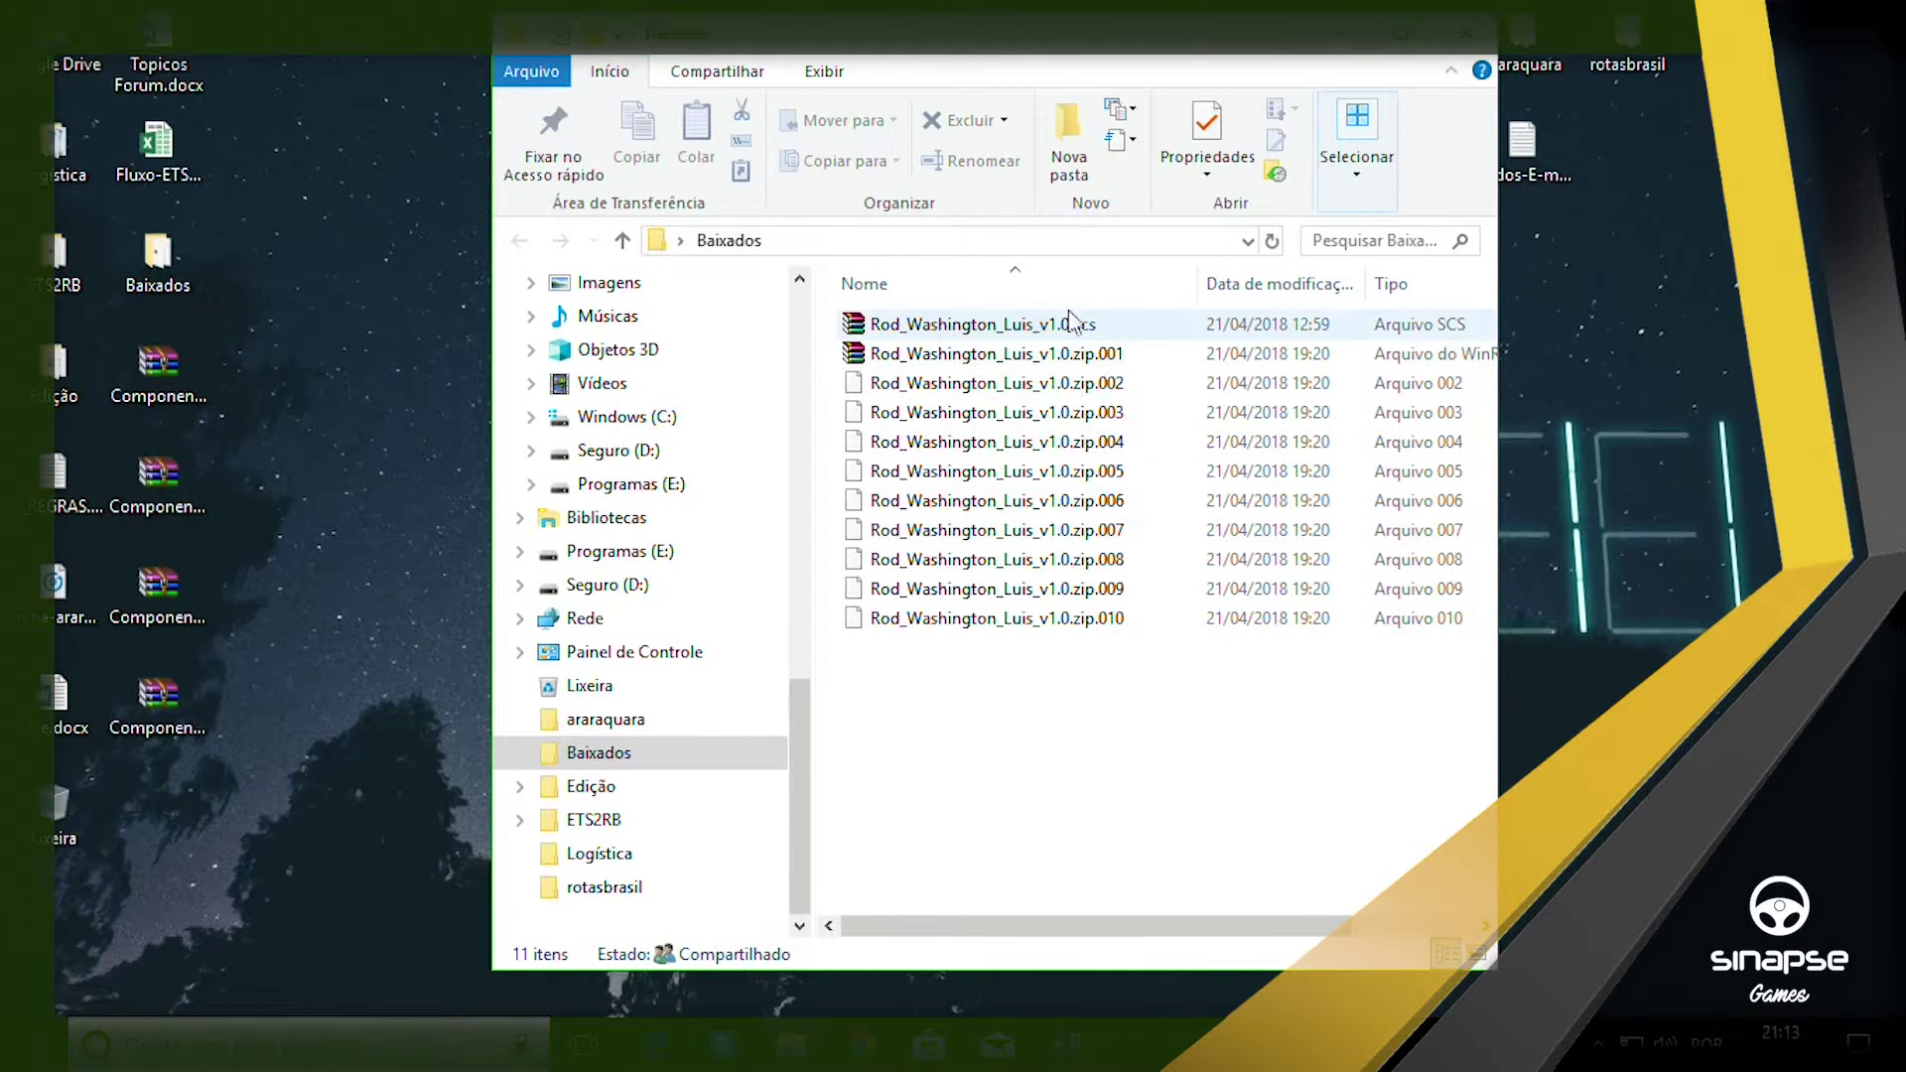
left_click(868, 331)
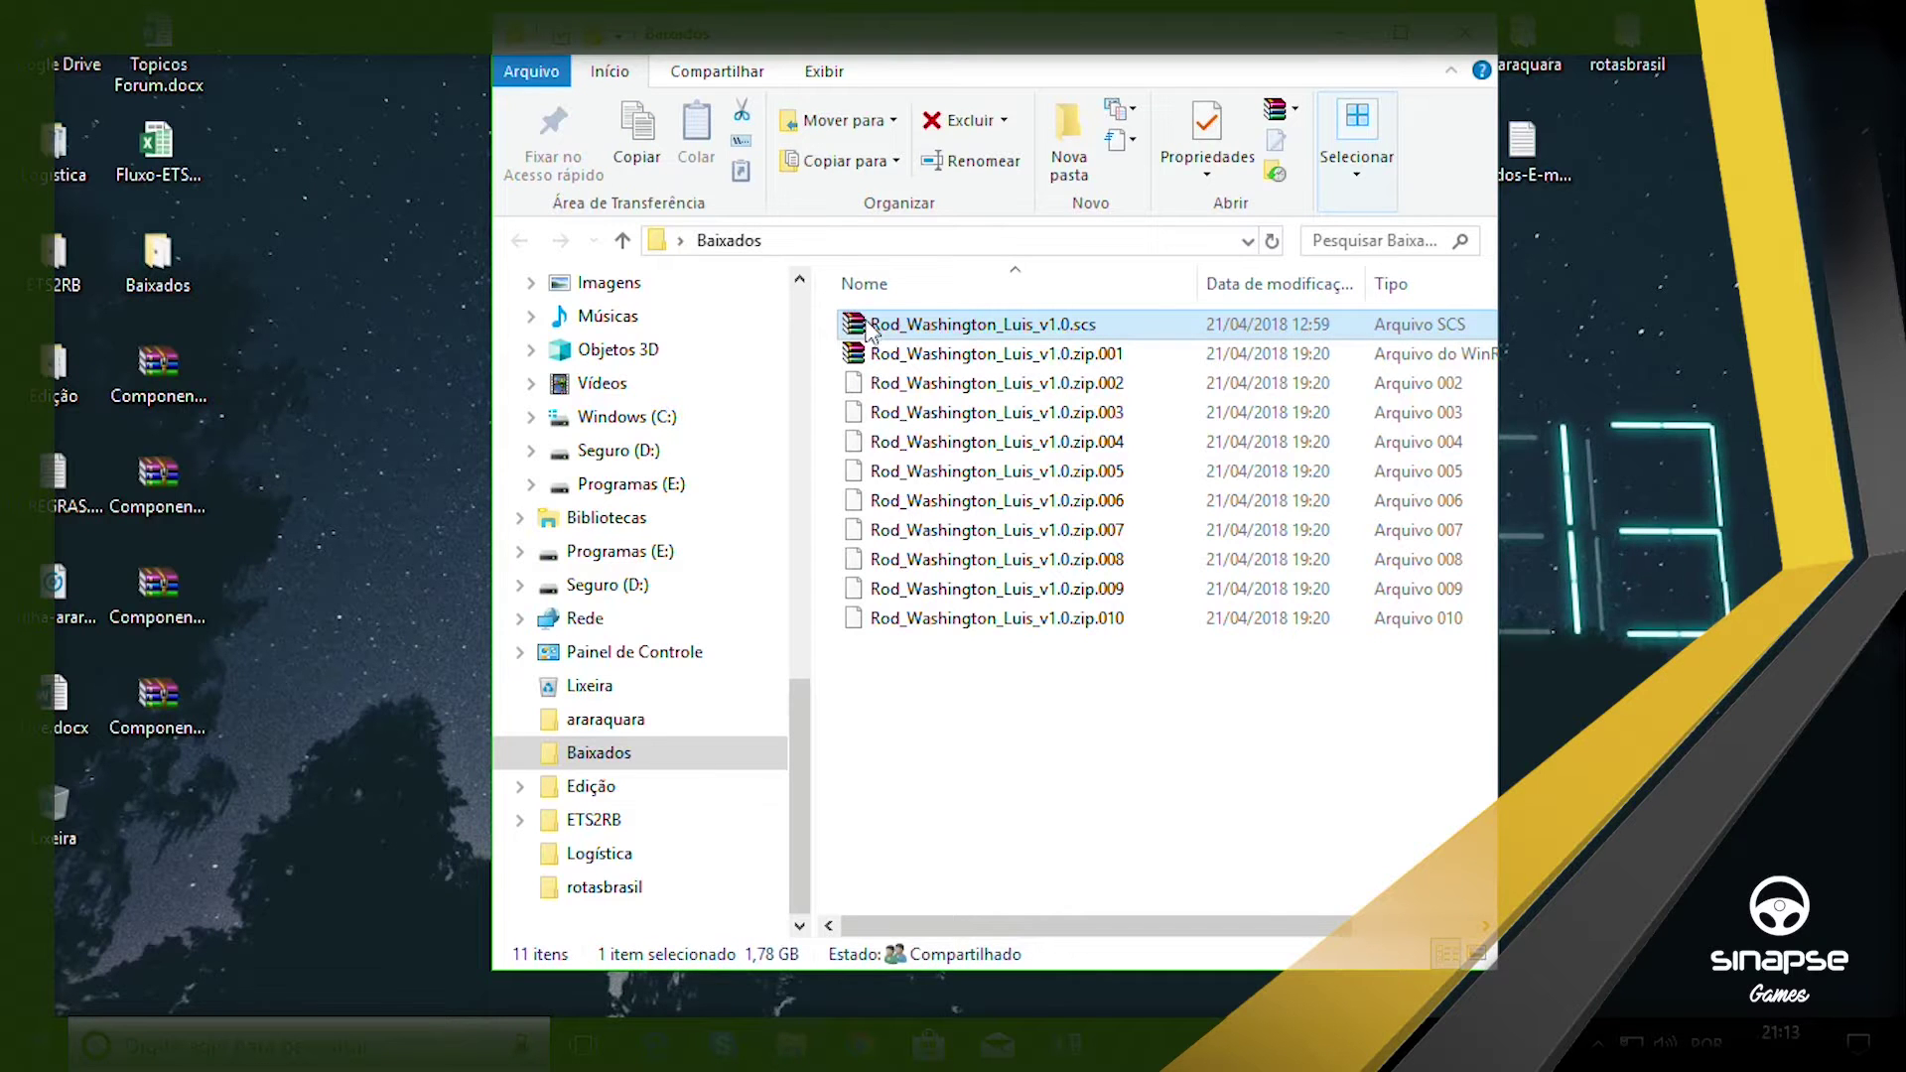
left_click_drag(1019, 925, 1138, 925)
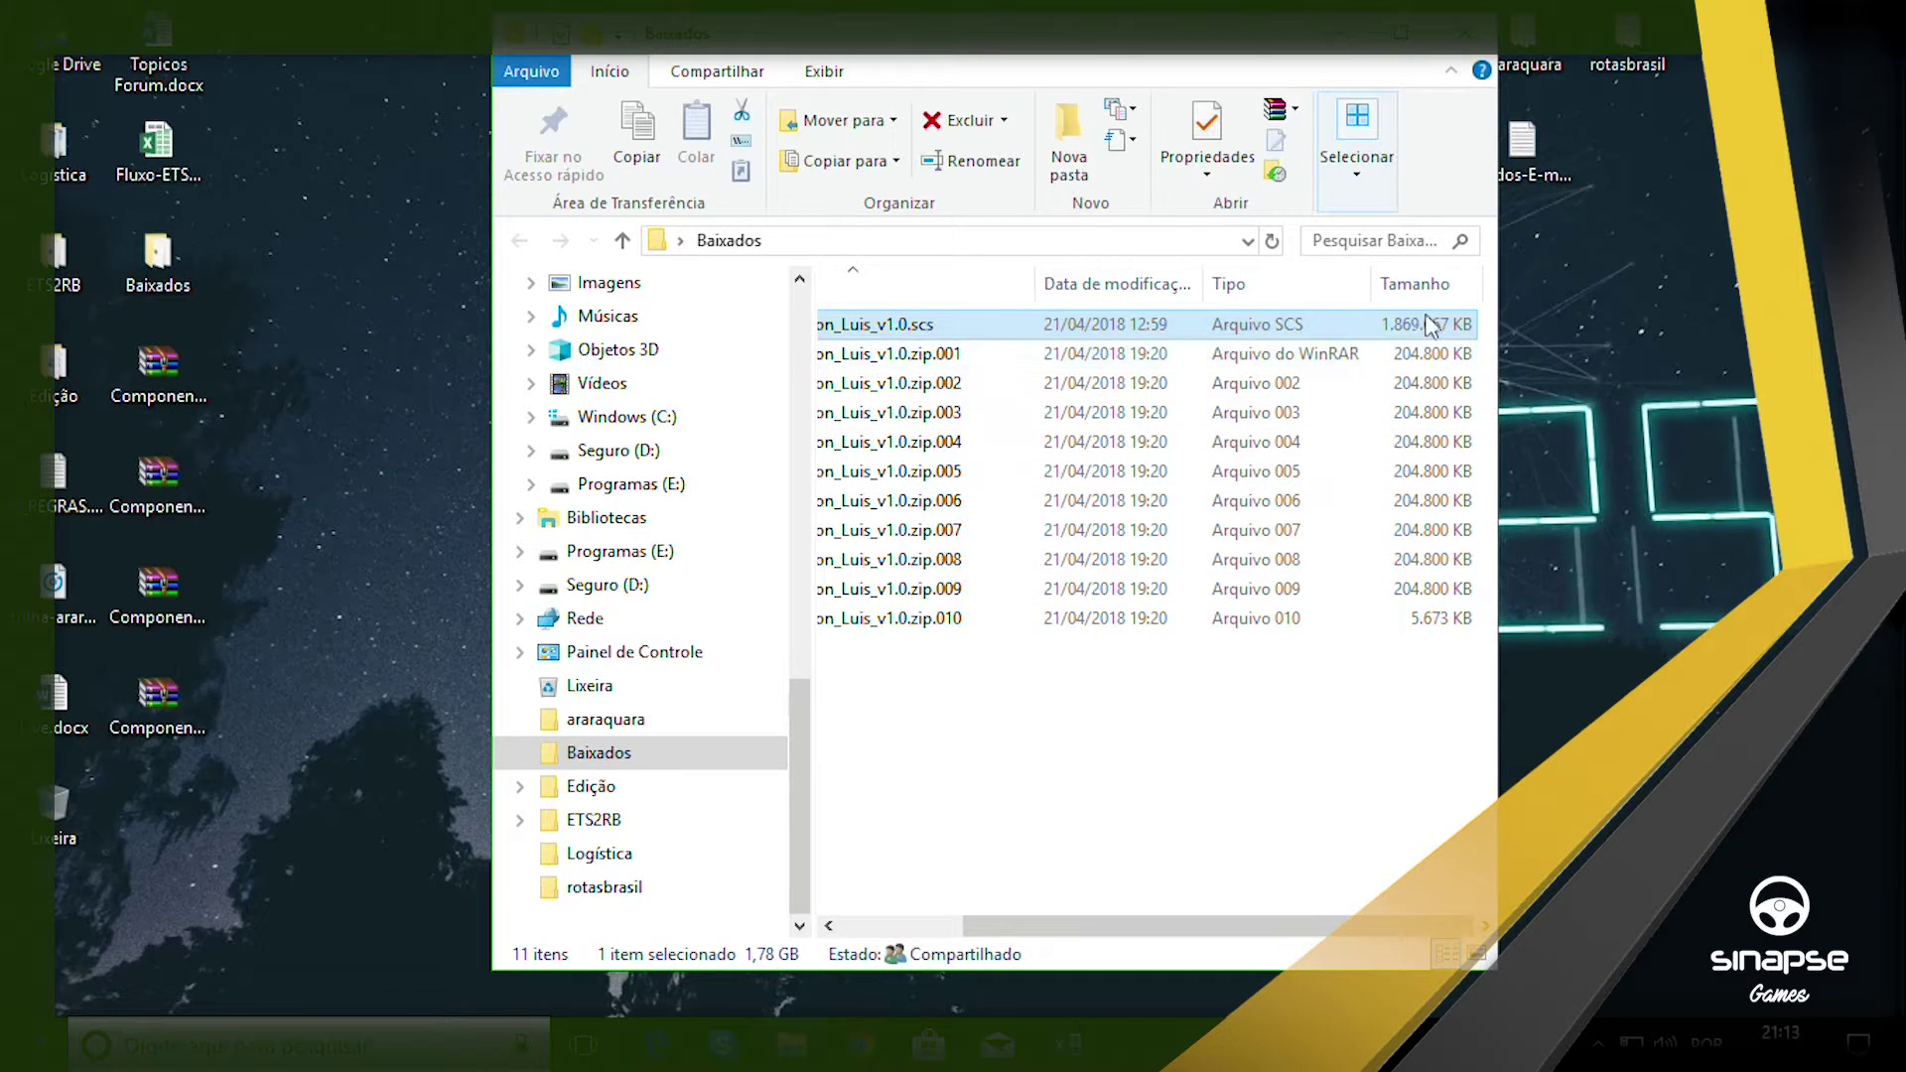
left_click_drag(1112, 923, 973, 933)
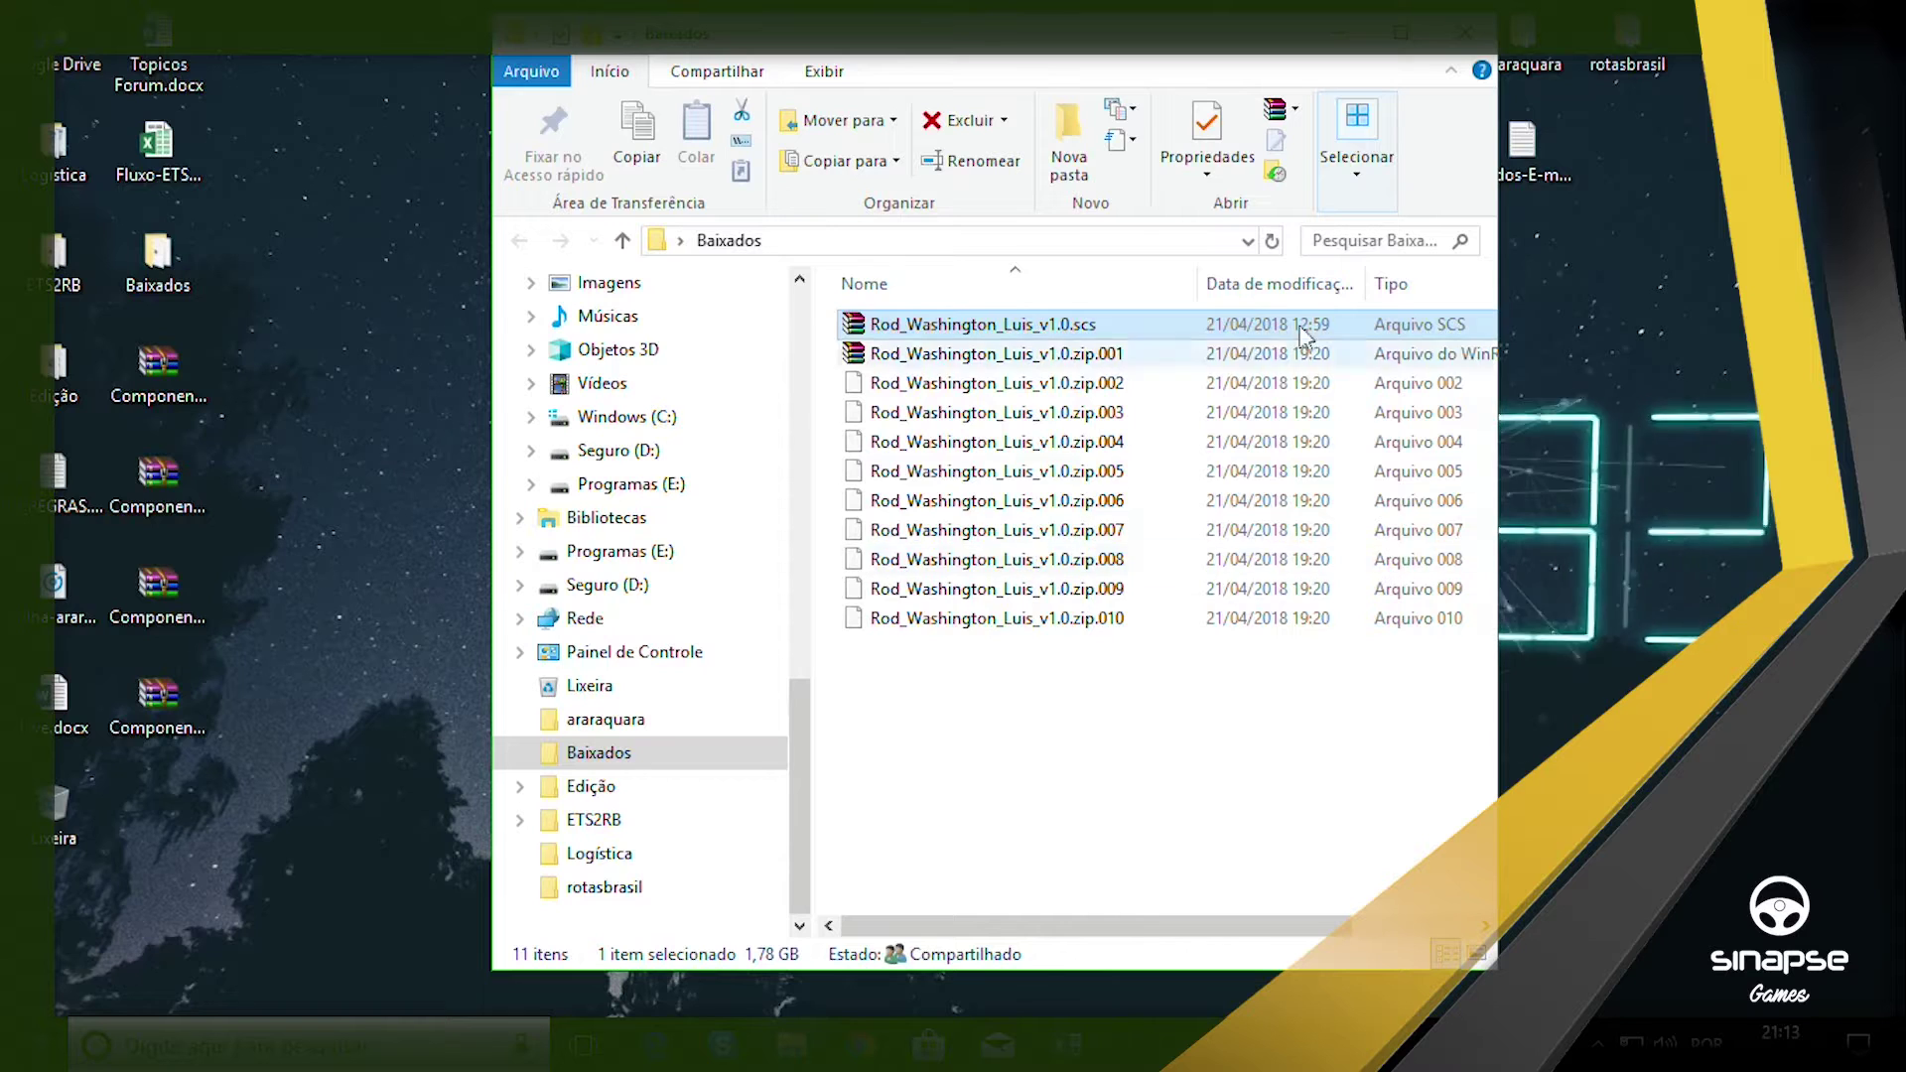
Delete the ten Rod_Washington_Luis_v1.0.zip parts, .001 to .010, from the Baixados folder, keeping the .scs file.
left_click_drag(1046, 782, 854, 353)
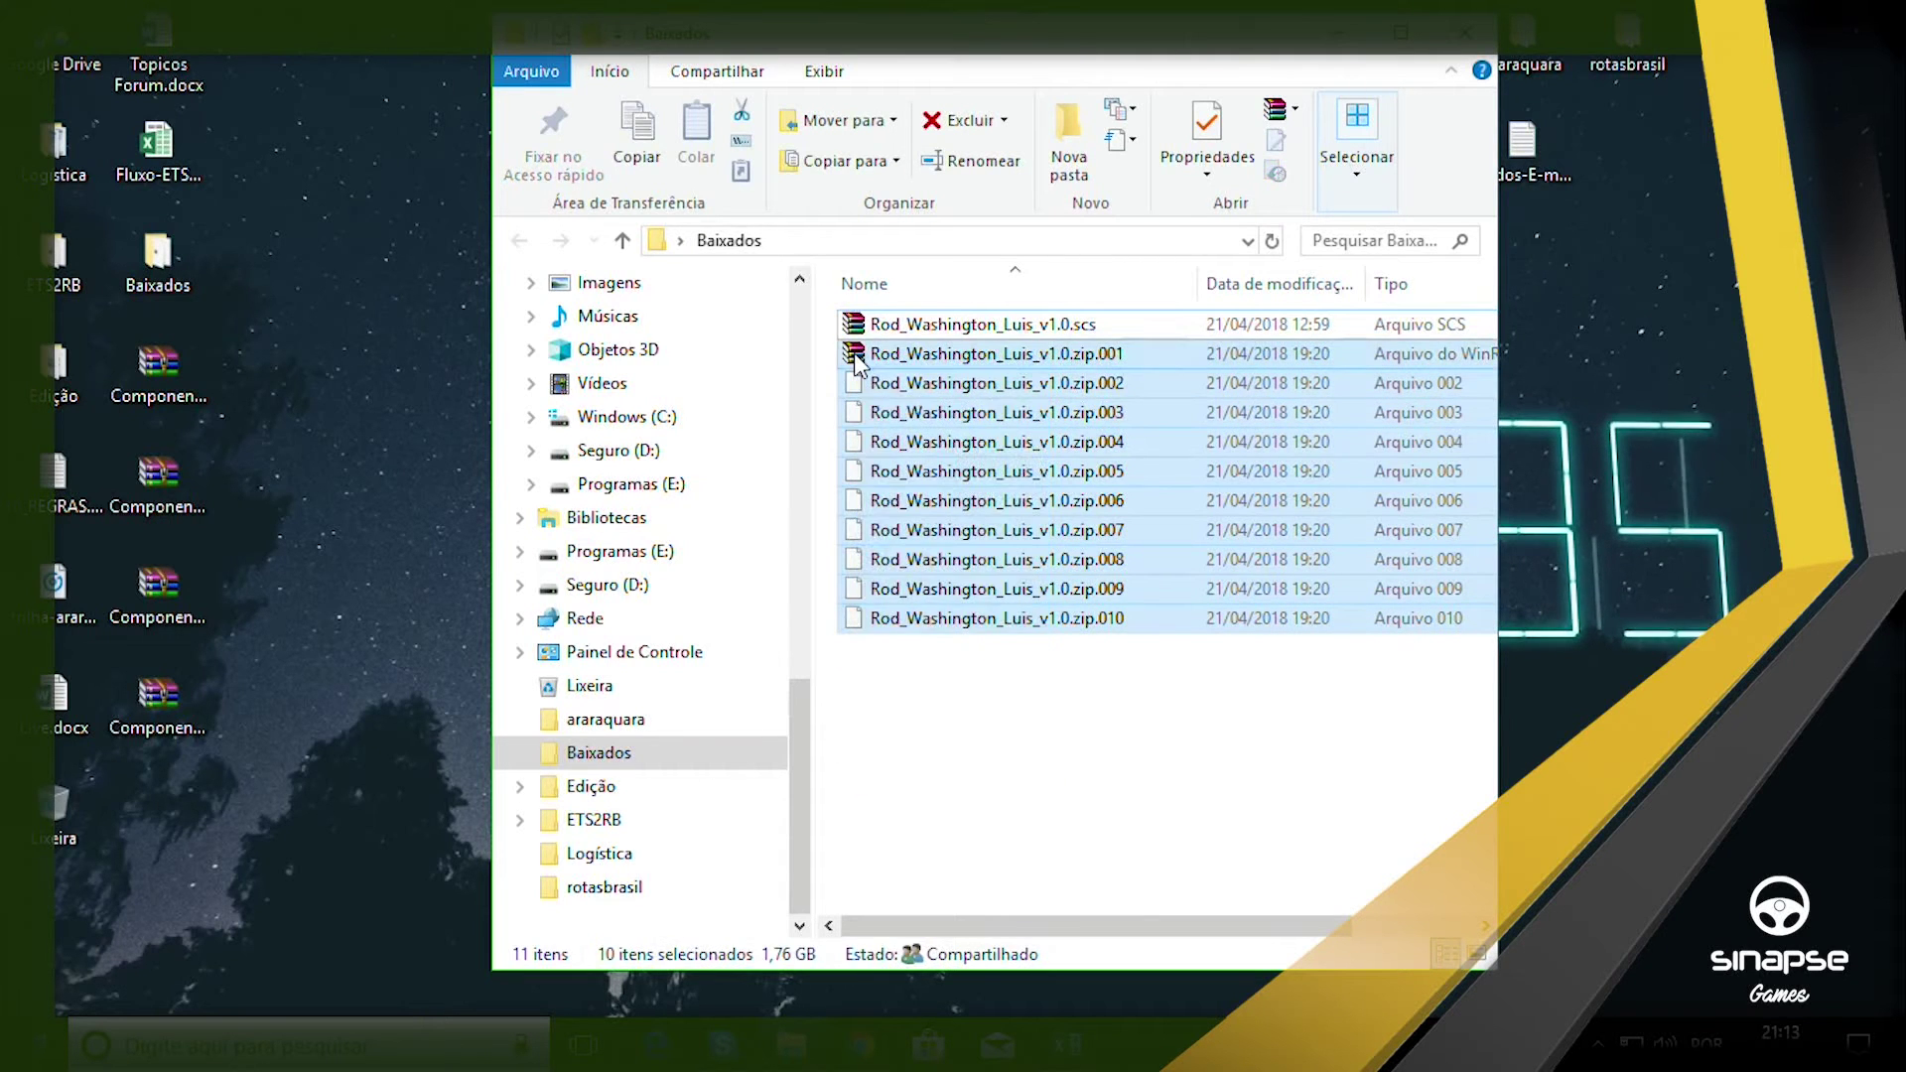
key("Delete")
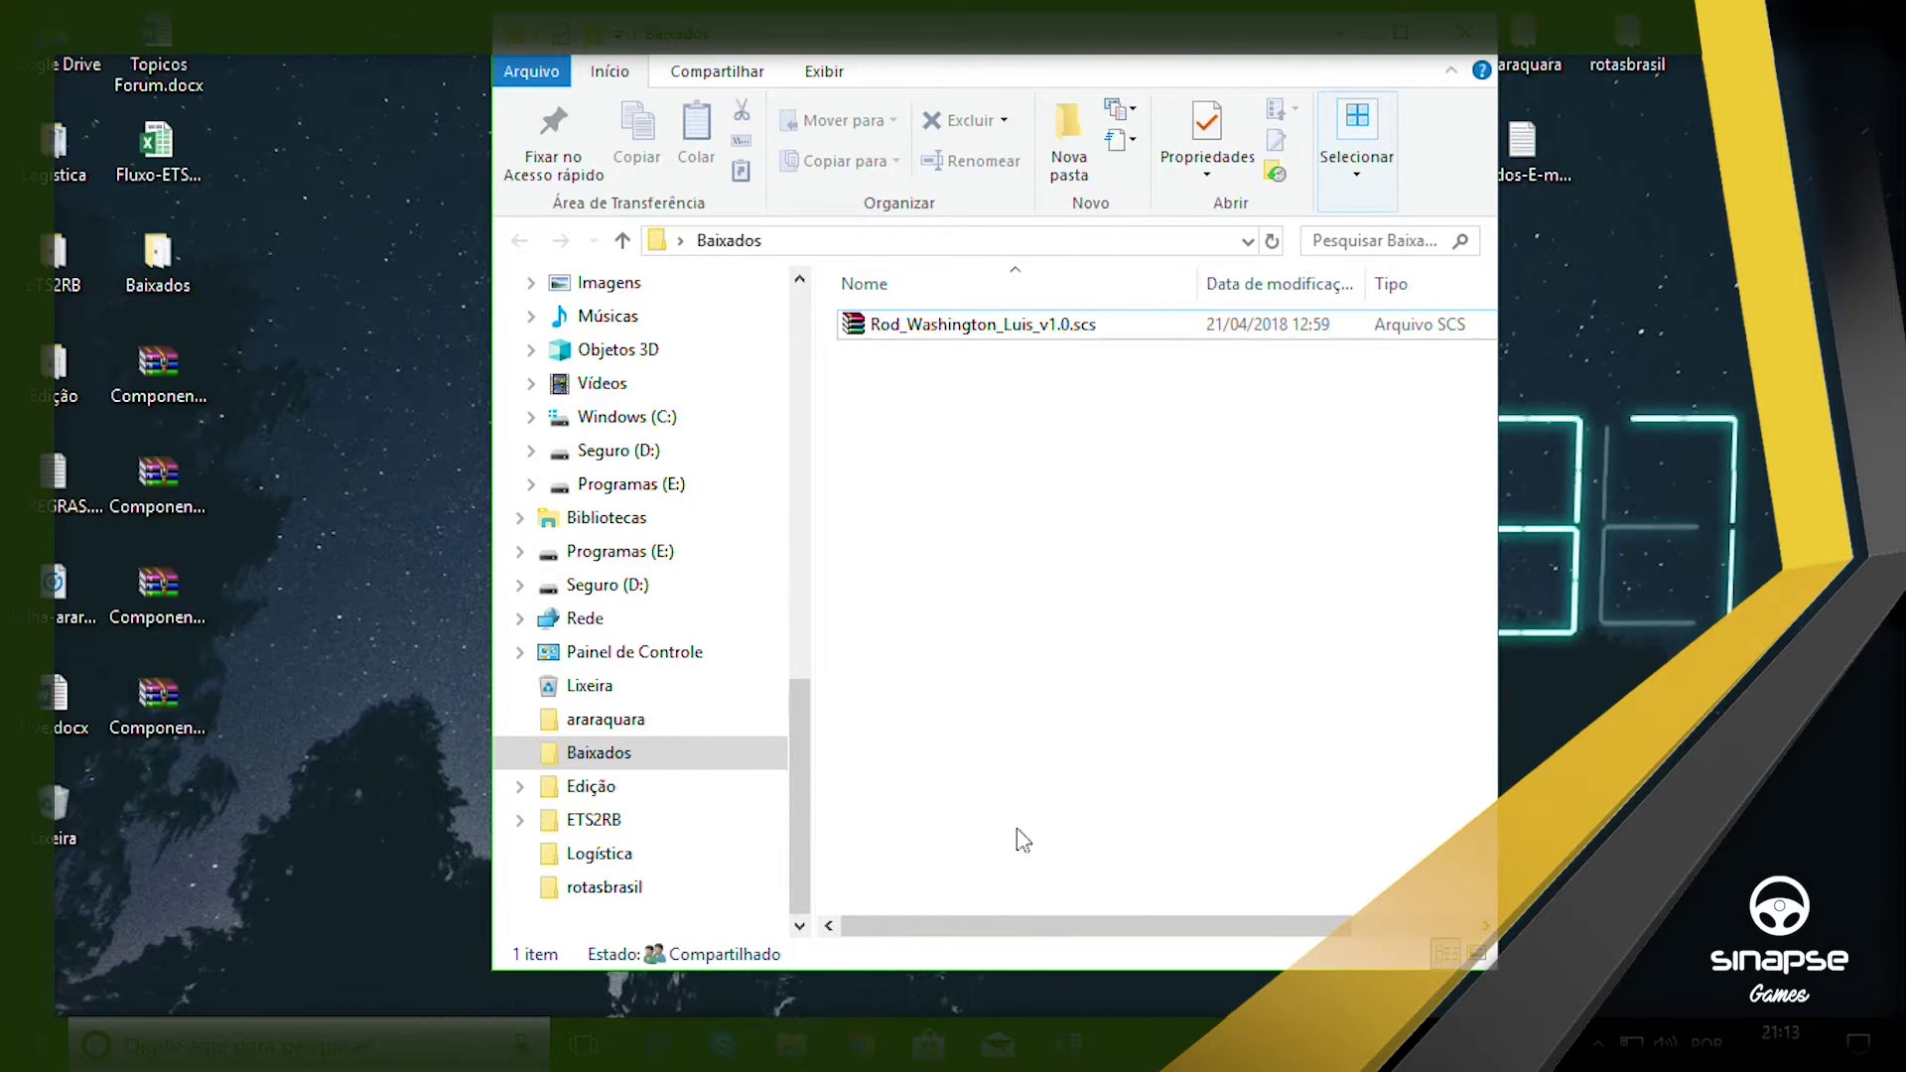
left_click_drag(1003, 932, 833, 932)
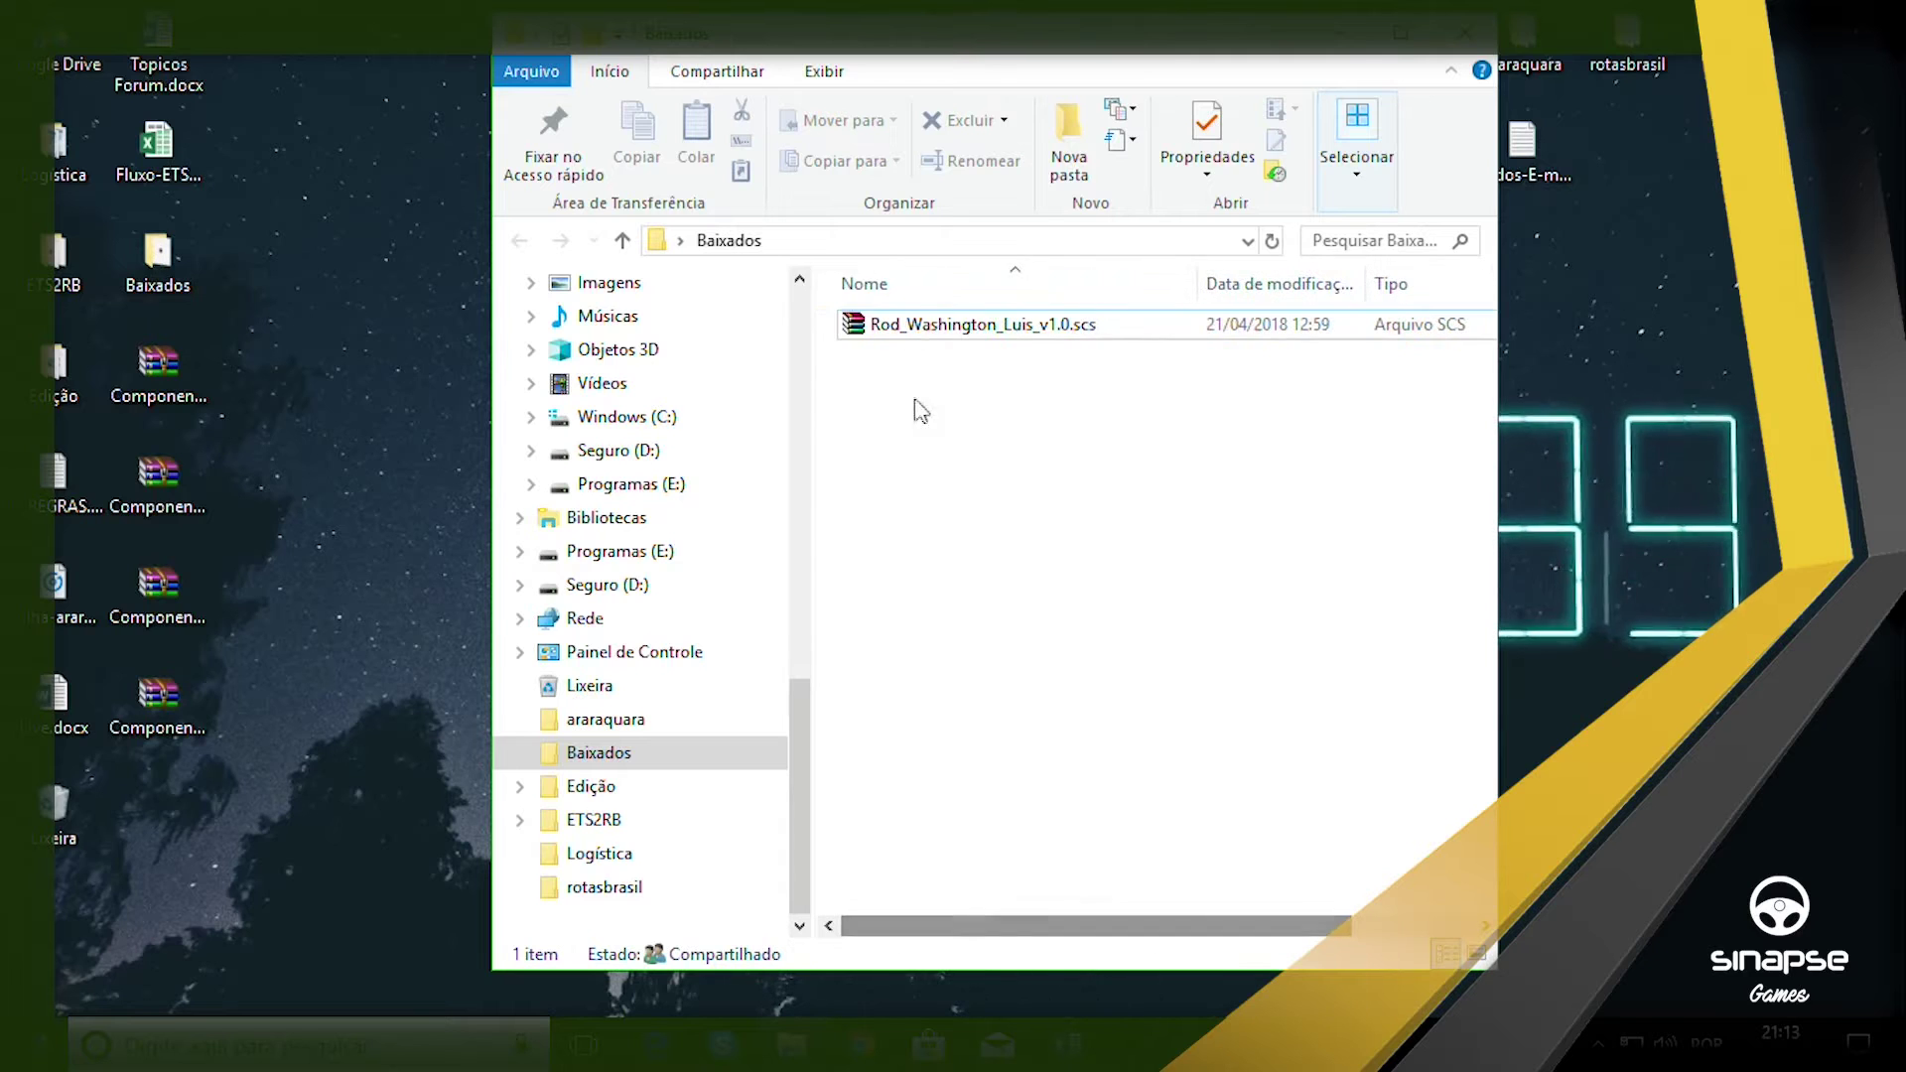
left_click(856, 325)
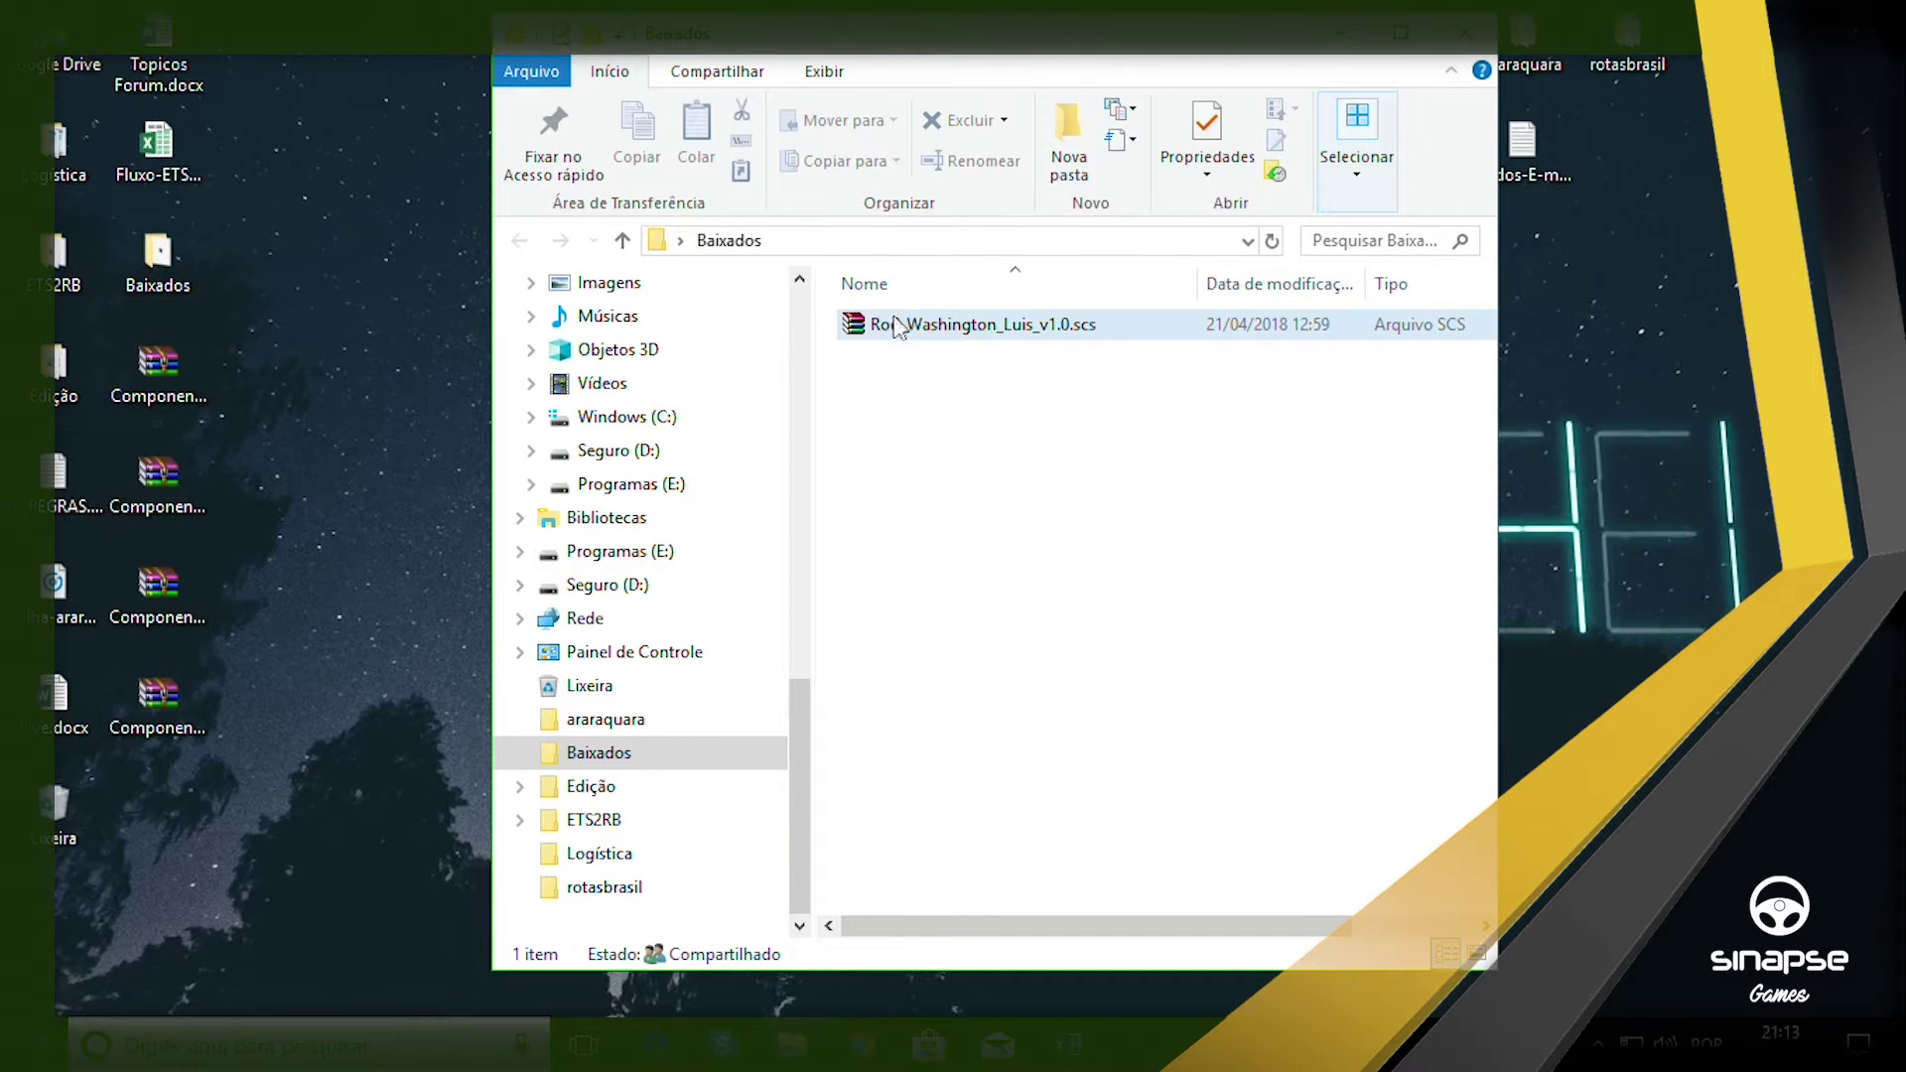
Open Documents > Euro Truck Simulator 2 > mod in a second window and move the Rota.Final folder to the desktop.
left_click_drag(987, 54, 1345, 60)
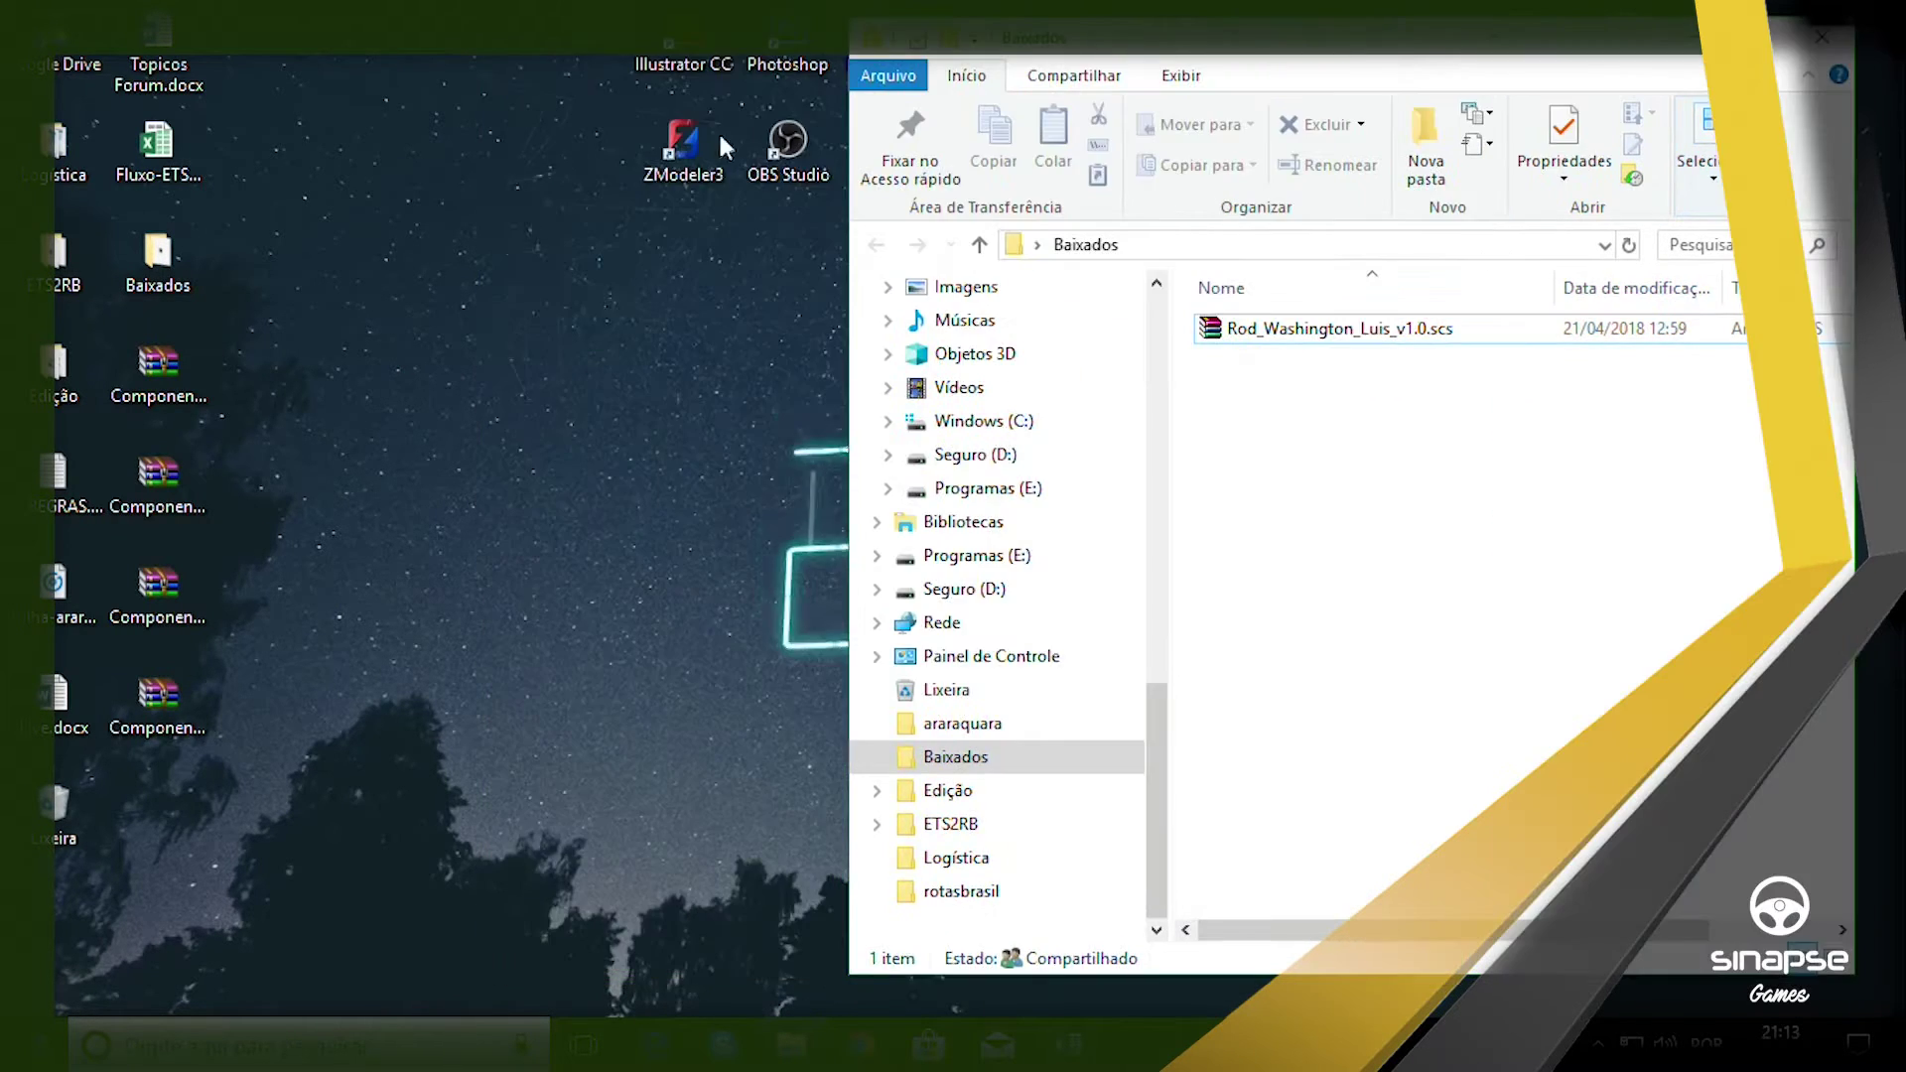
double_click(65, 147)
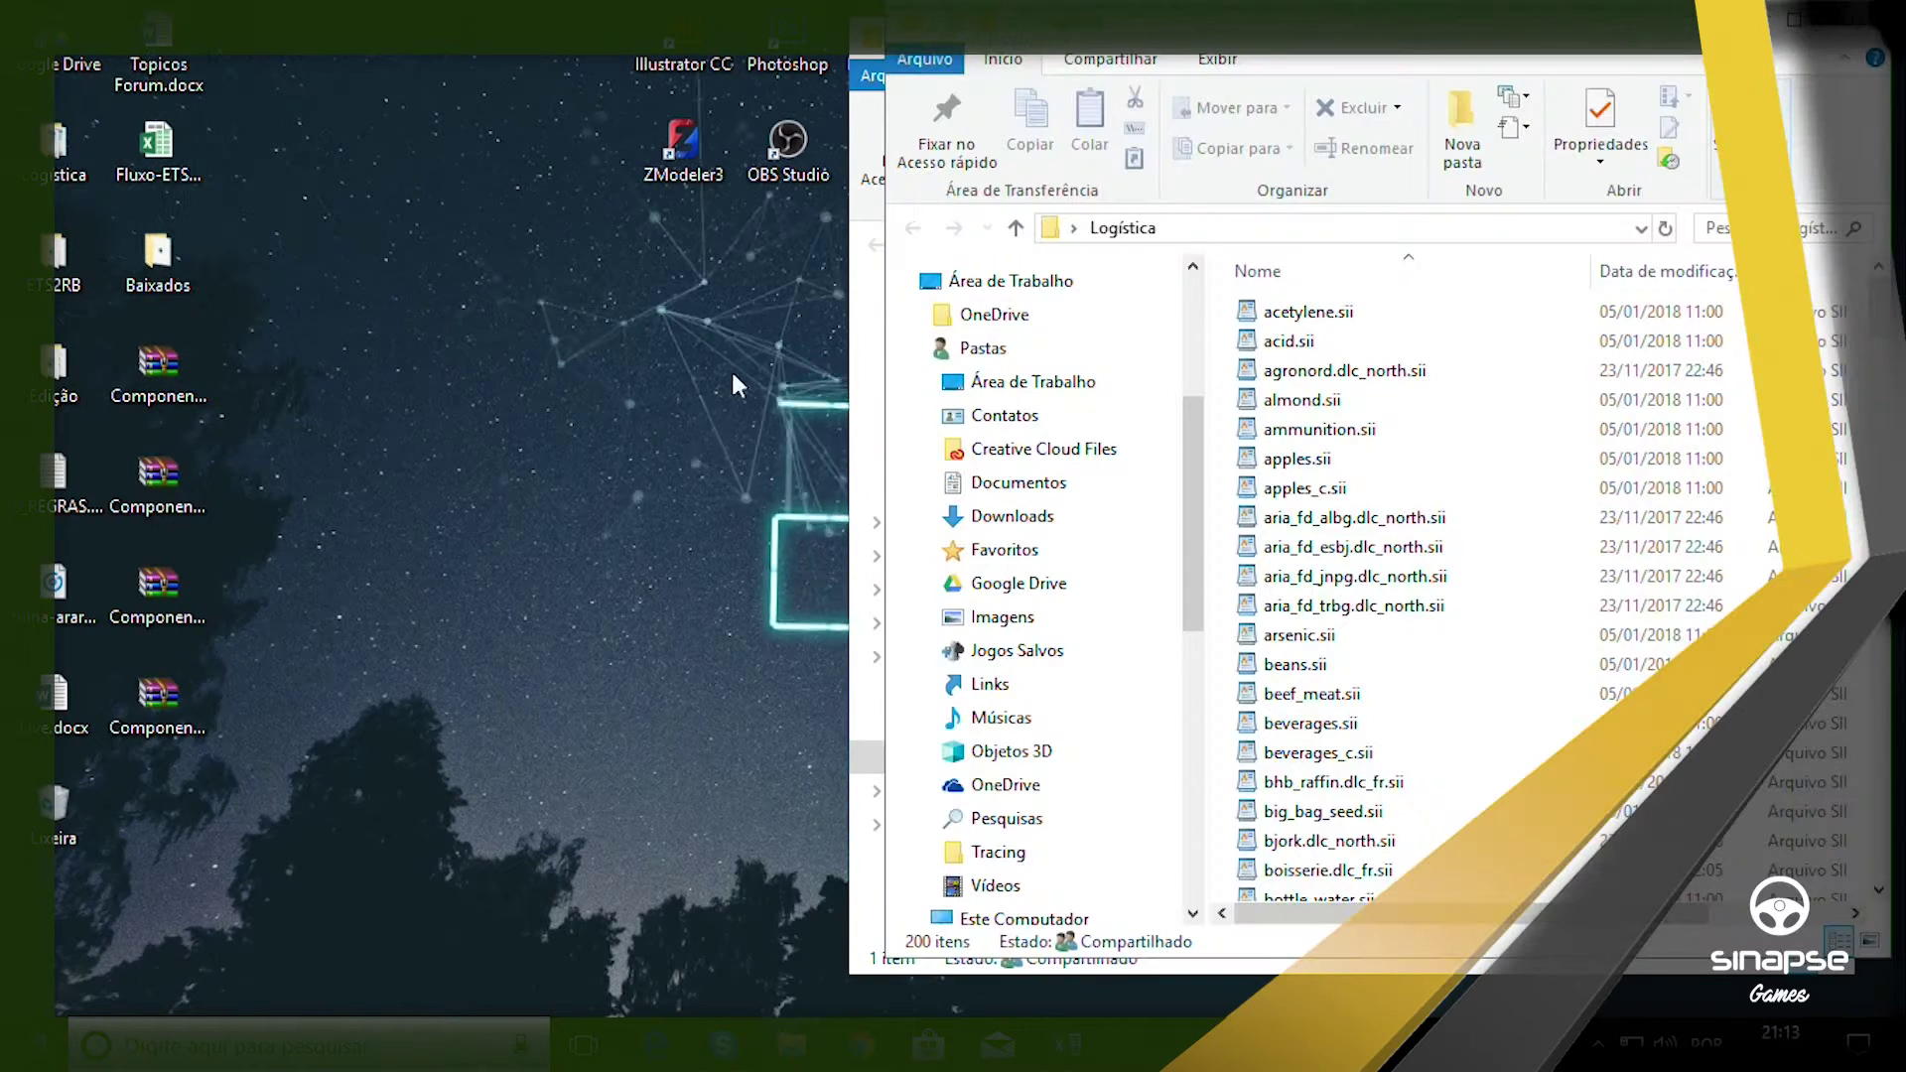
left_click_drag(1389, 22, 642, 35)
left_click(233, 495)
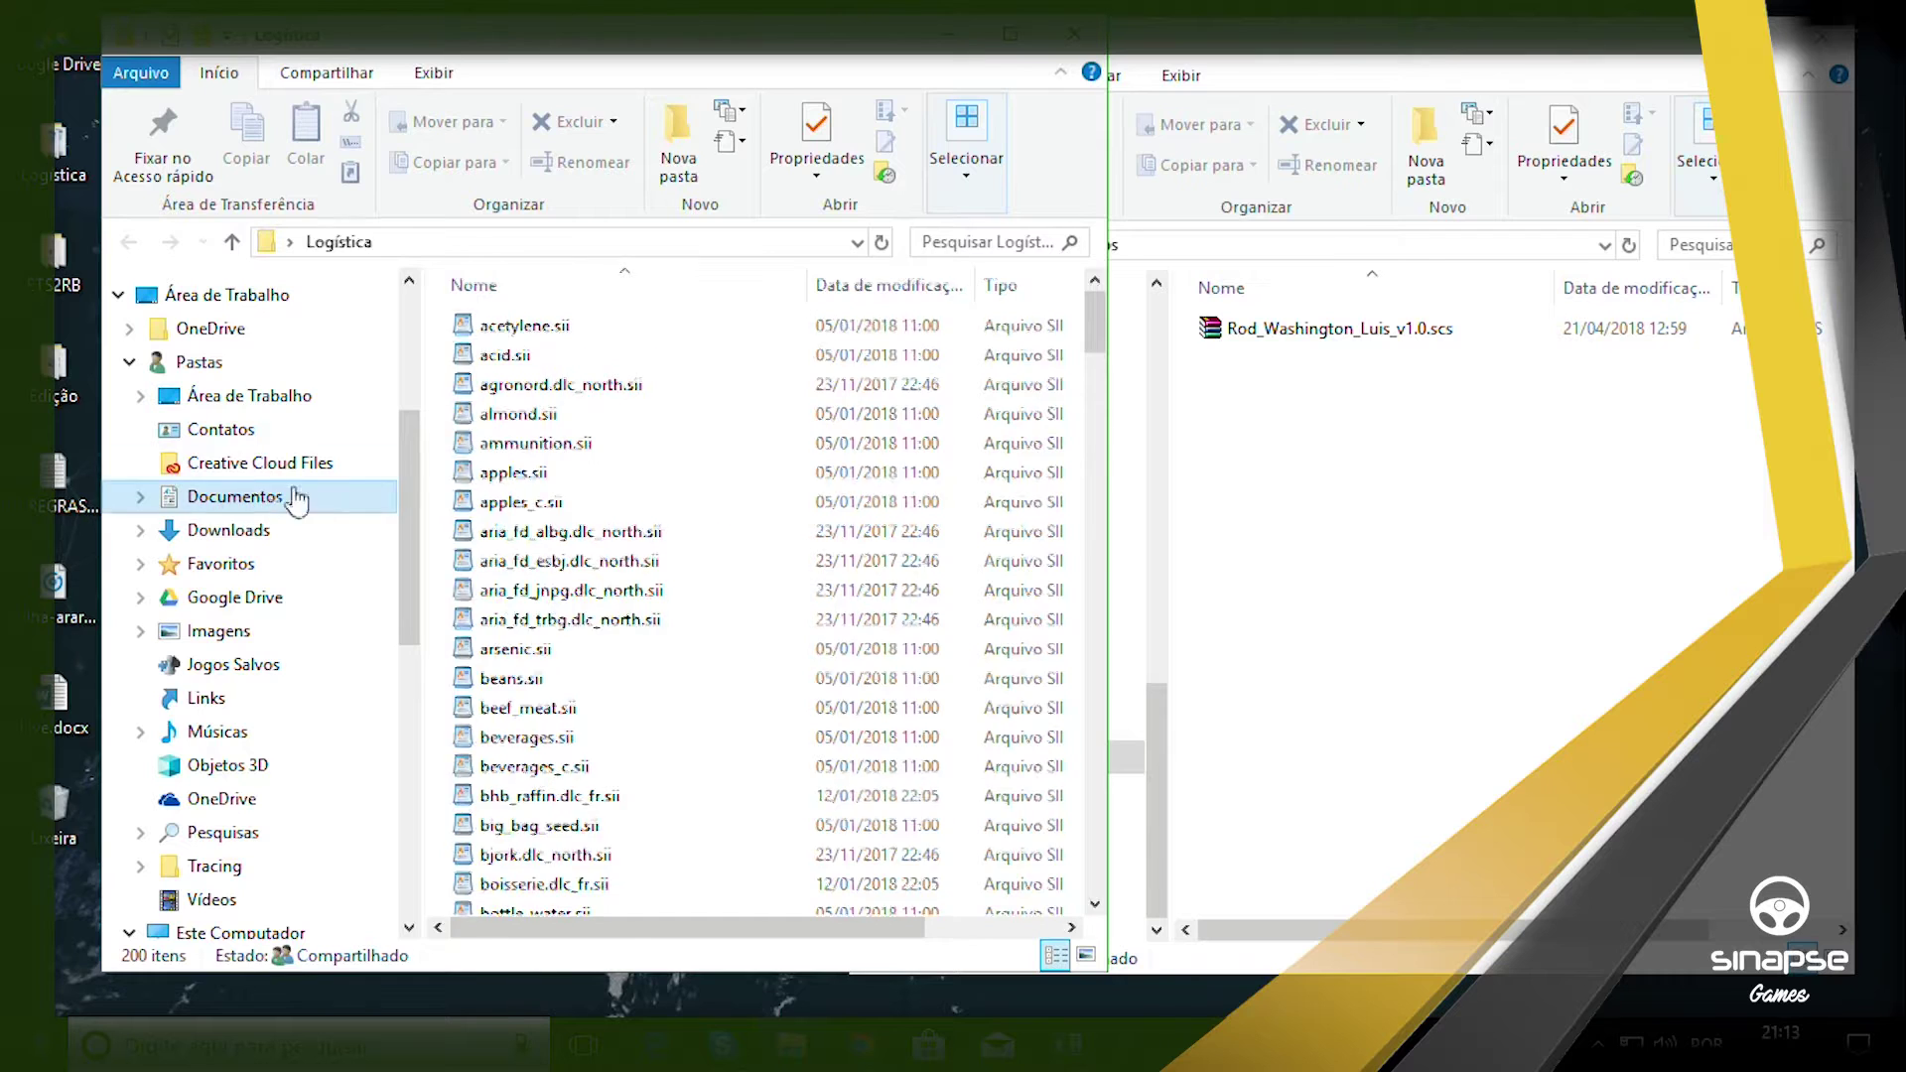
double_click(526, 438)
double_click(496, 384)
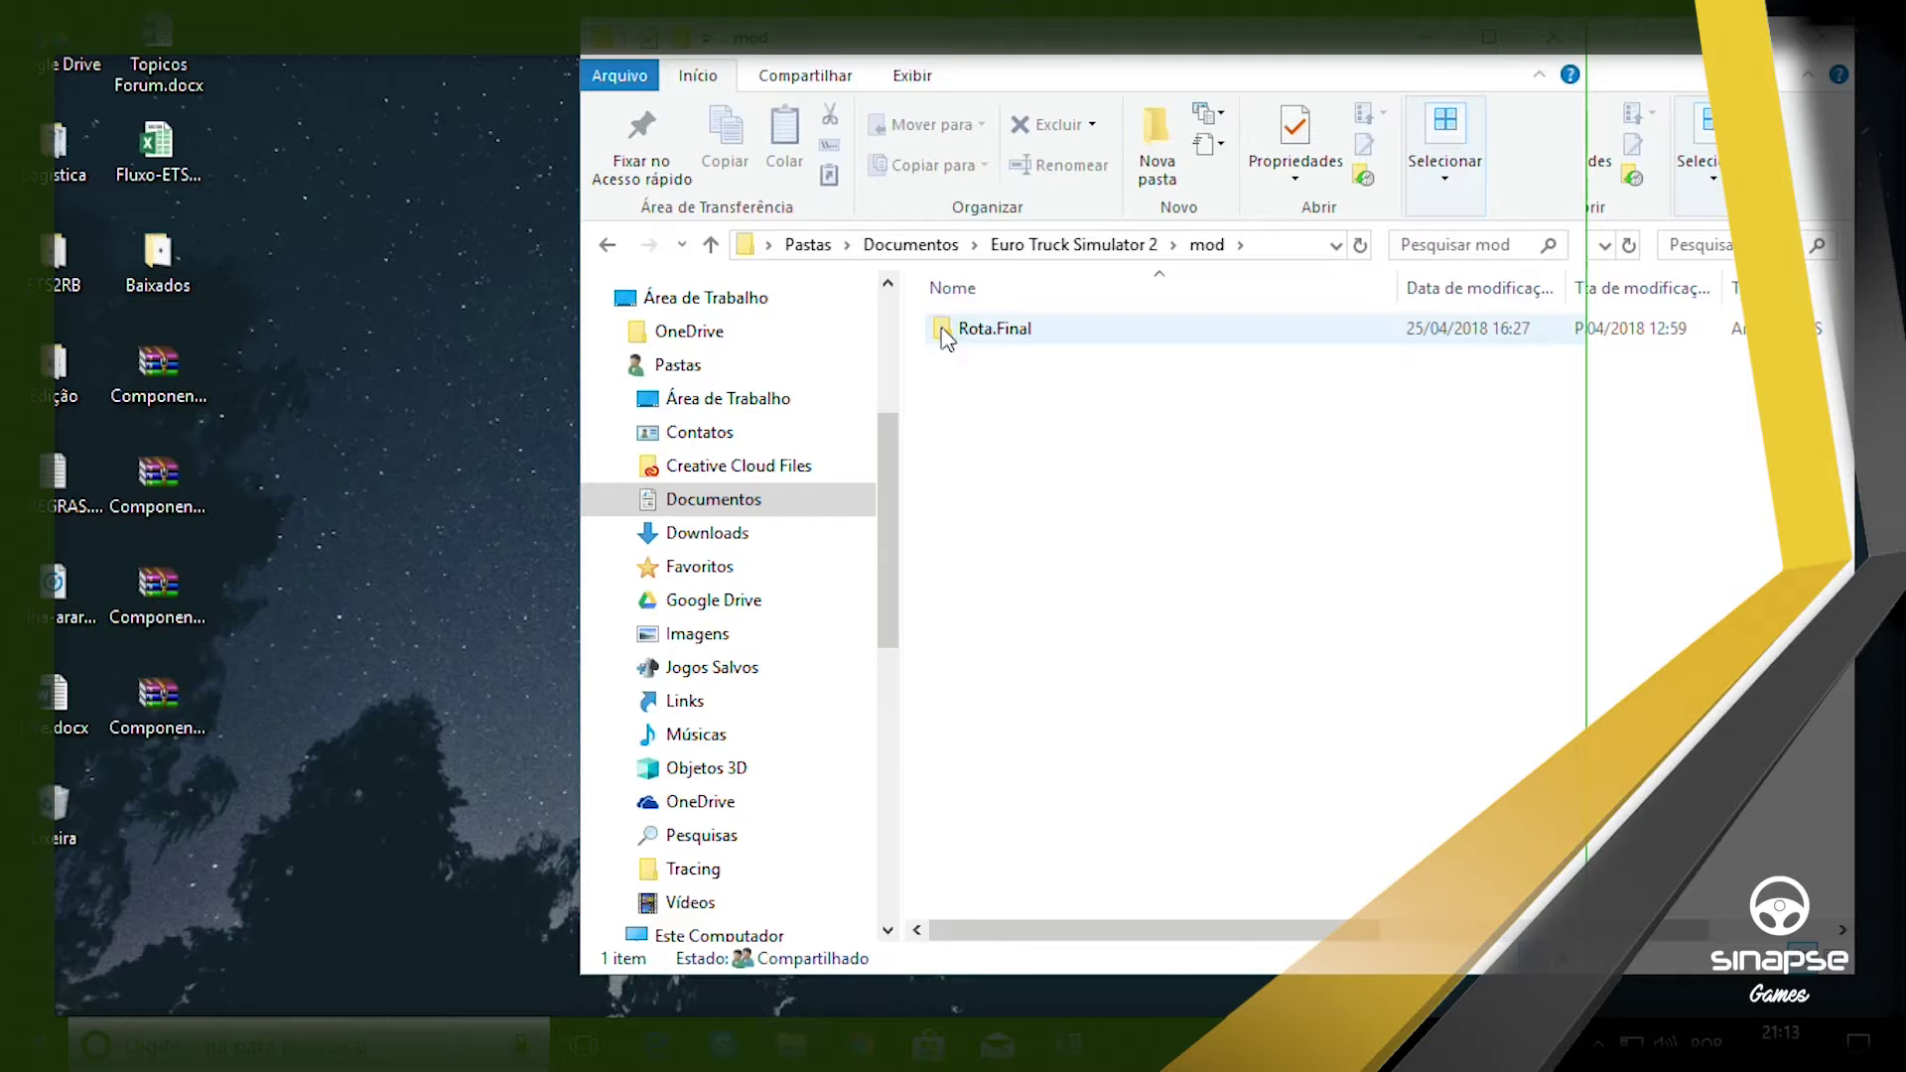
left_click_drag(945, 338, 369, 795)
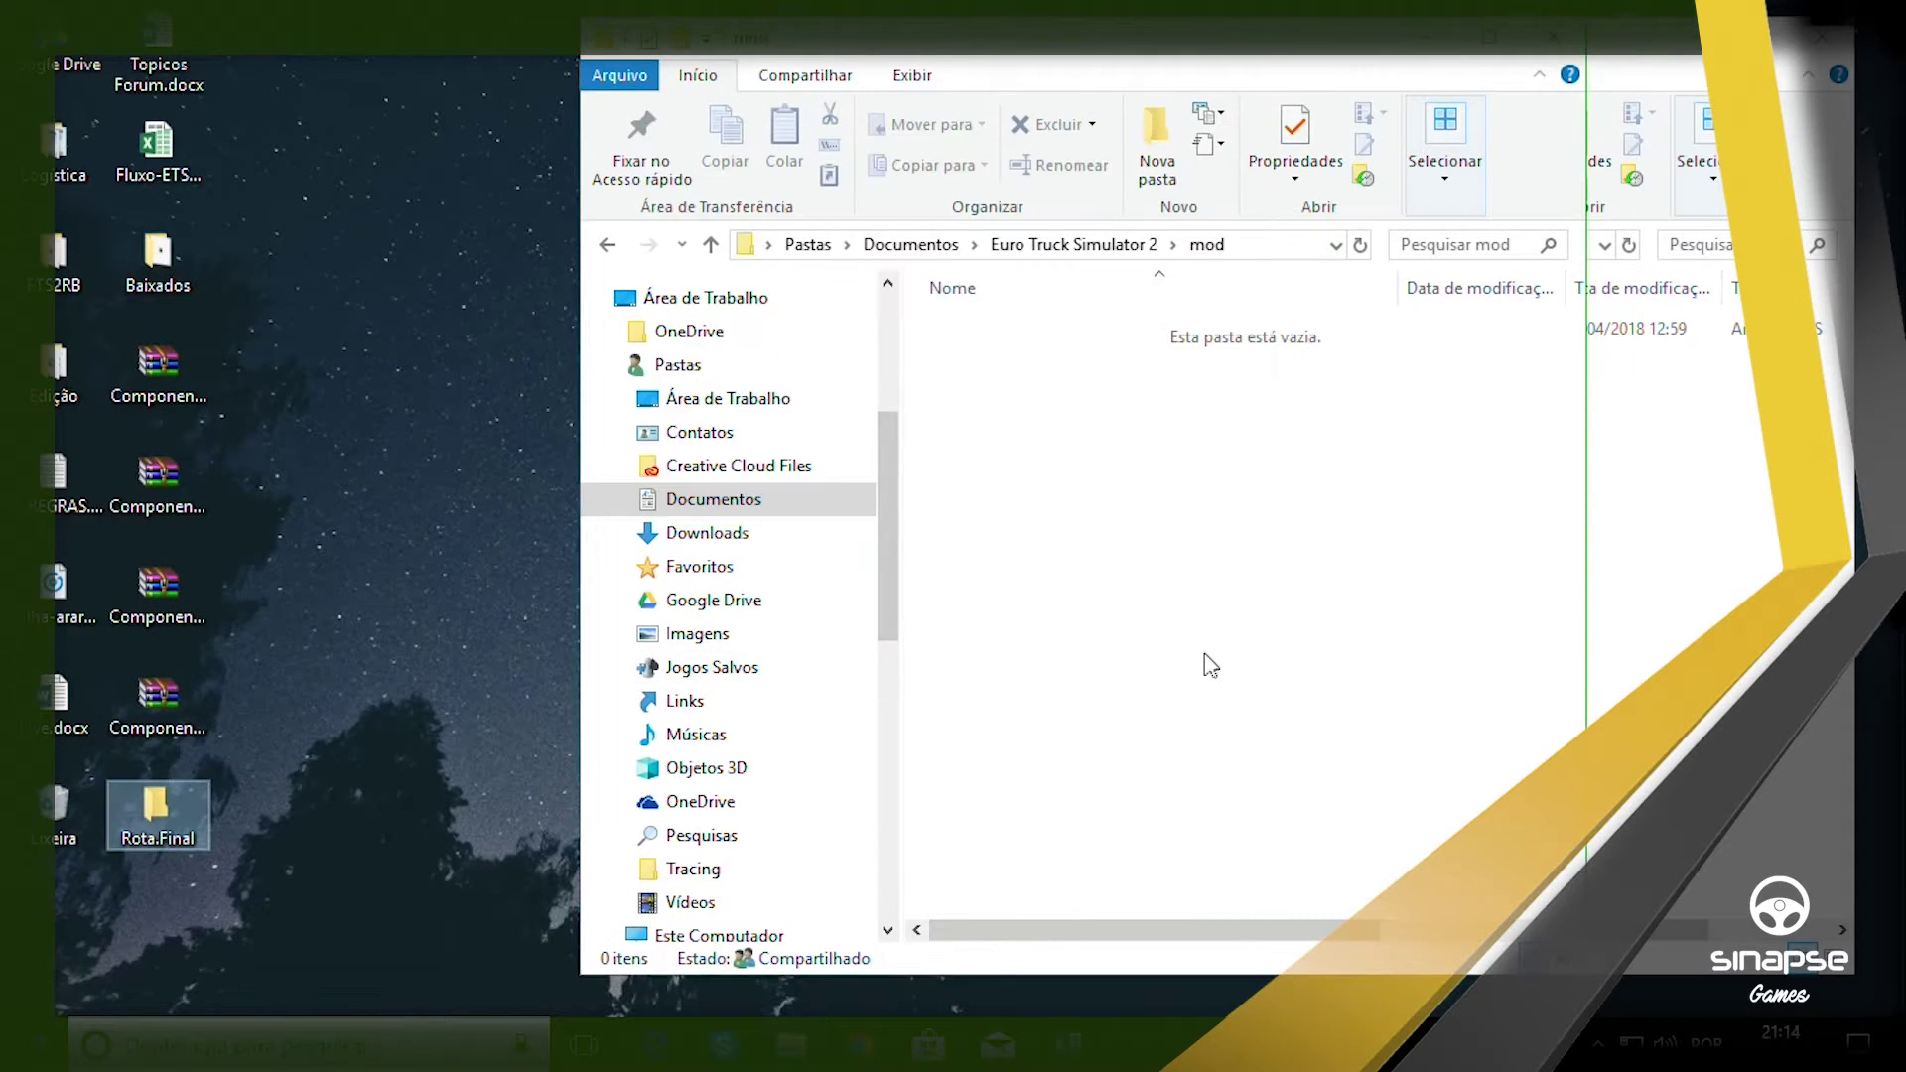
Move Rod_Washington_Luis_v1.0.scs from Baixados into the Euro Truck Simulator 2 mod folder and close the Baixados window.
key("super+Left")
left_click(1216, 338)
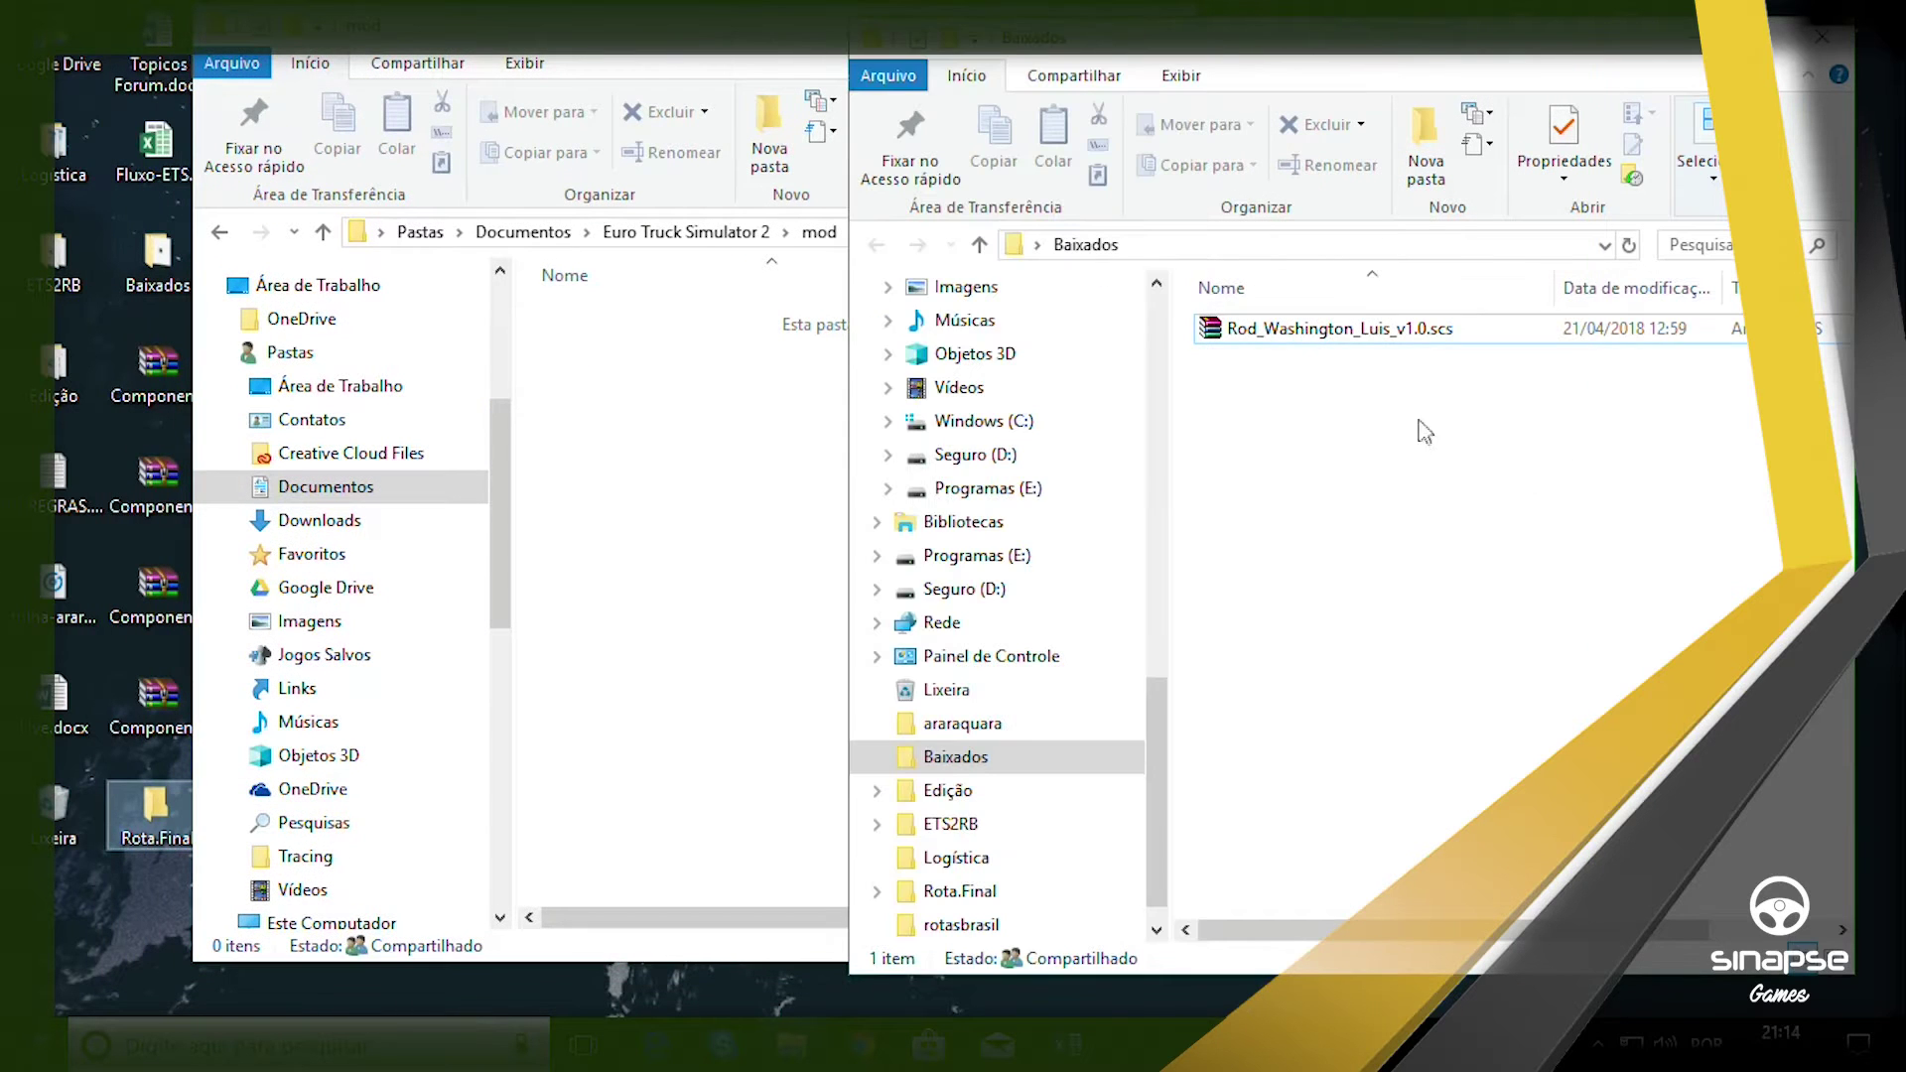
left_click_drag(1216, 338, 659, 438)
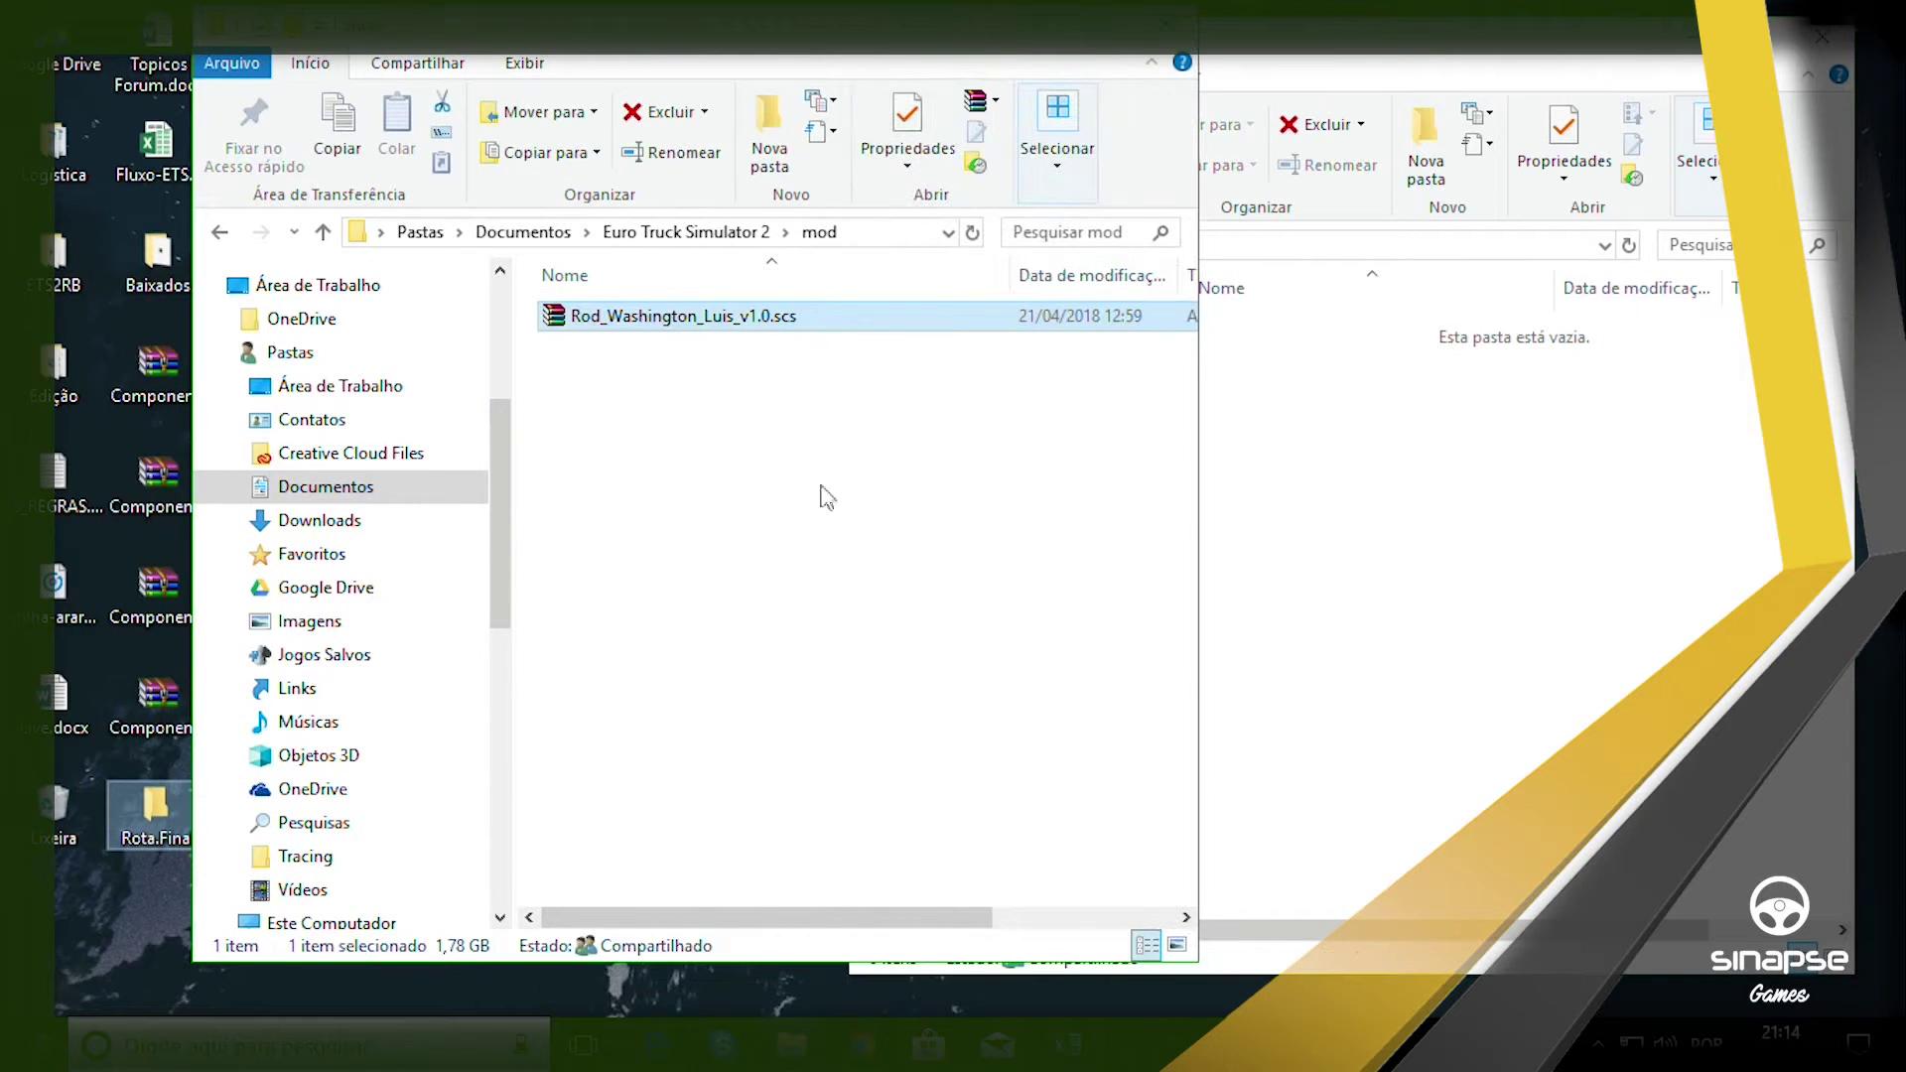
left_click(1315, 512)
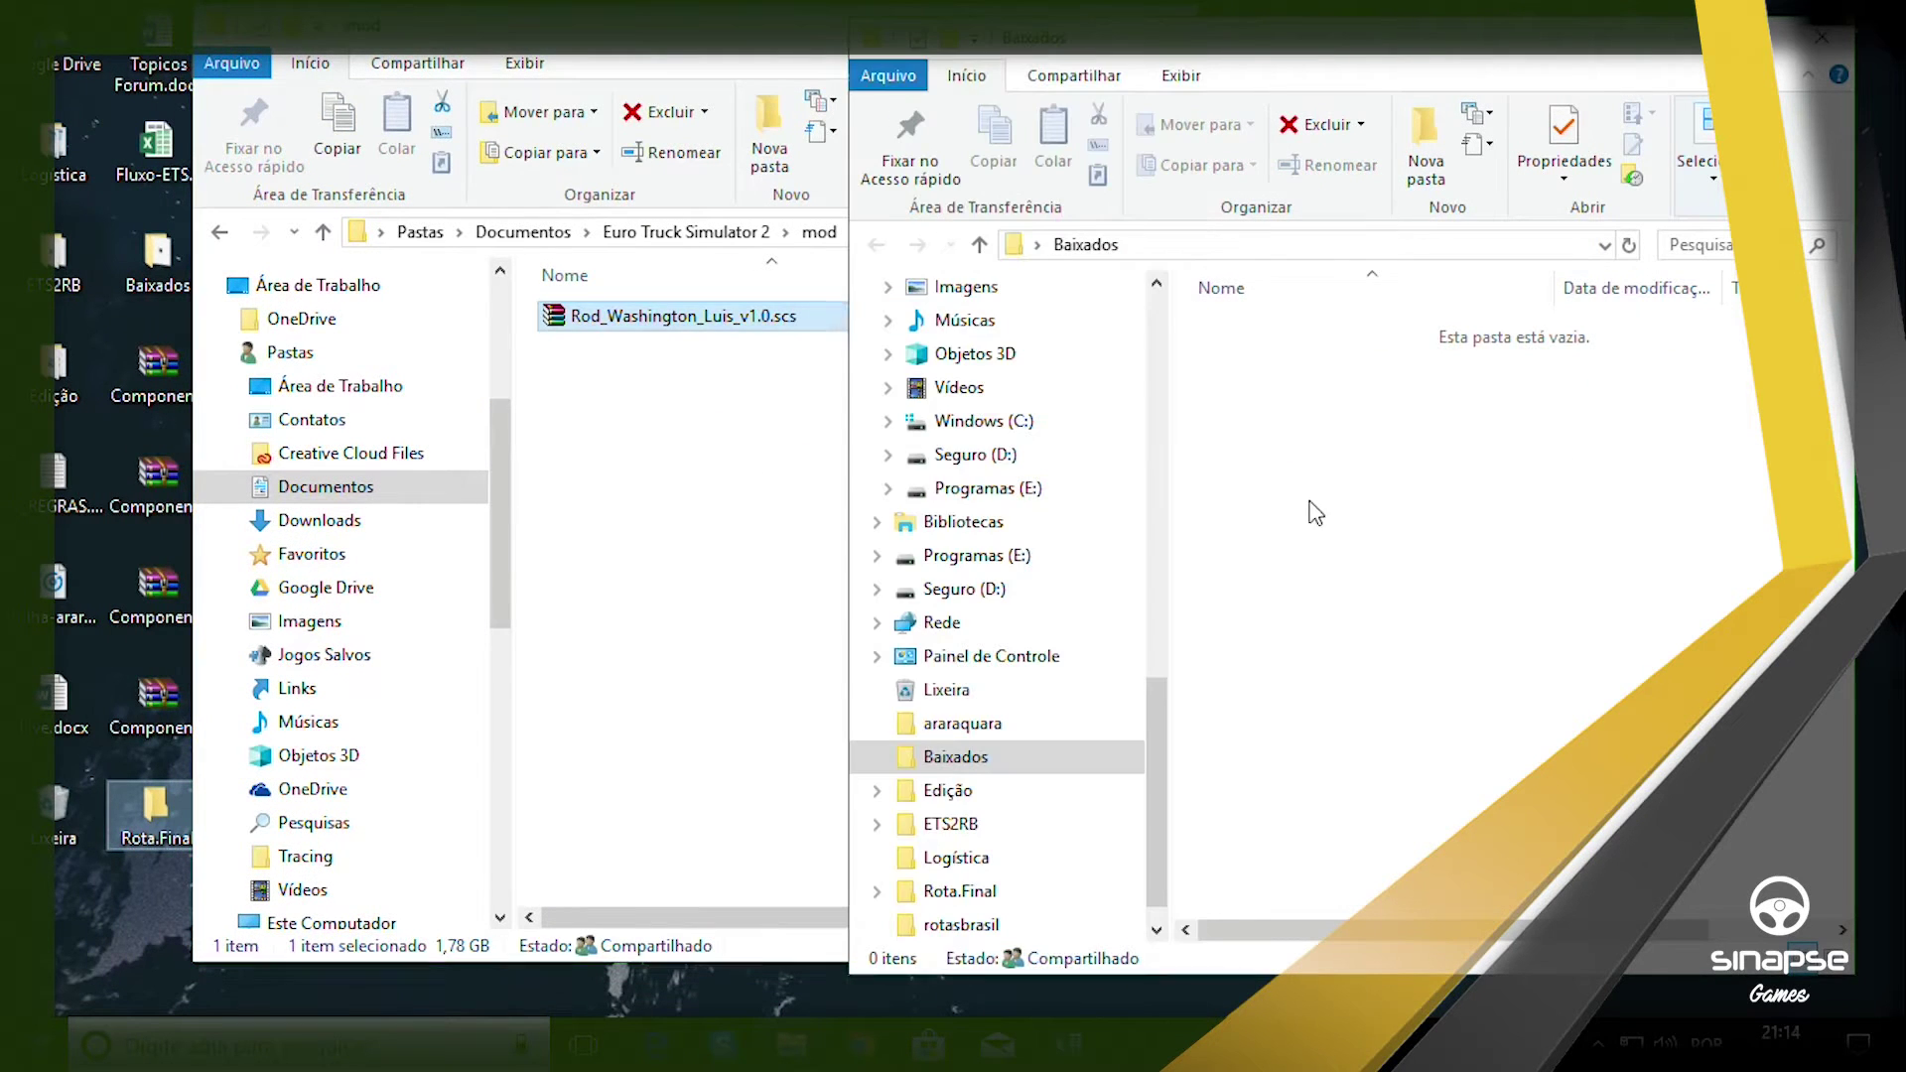
left_click(1823, 38)
Move Fisica_Real_Brasil_v1.0.scs from the desktop's ETS2RB folder into the mod folder, close the ETS2RB window, and reposition and shrink the mod window.
key("super+Right")
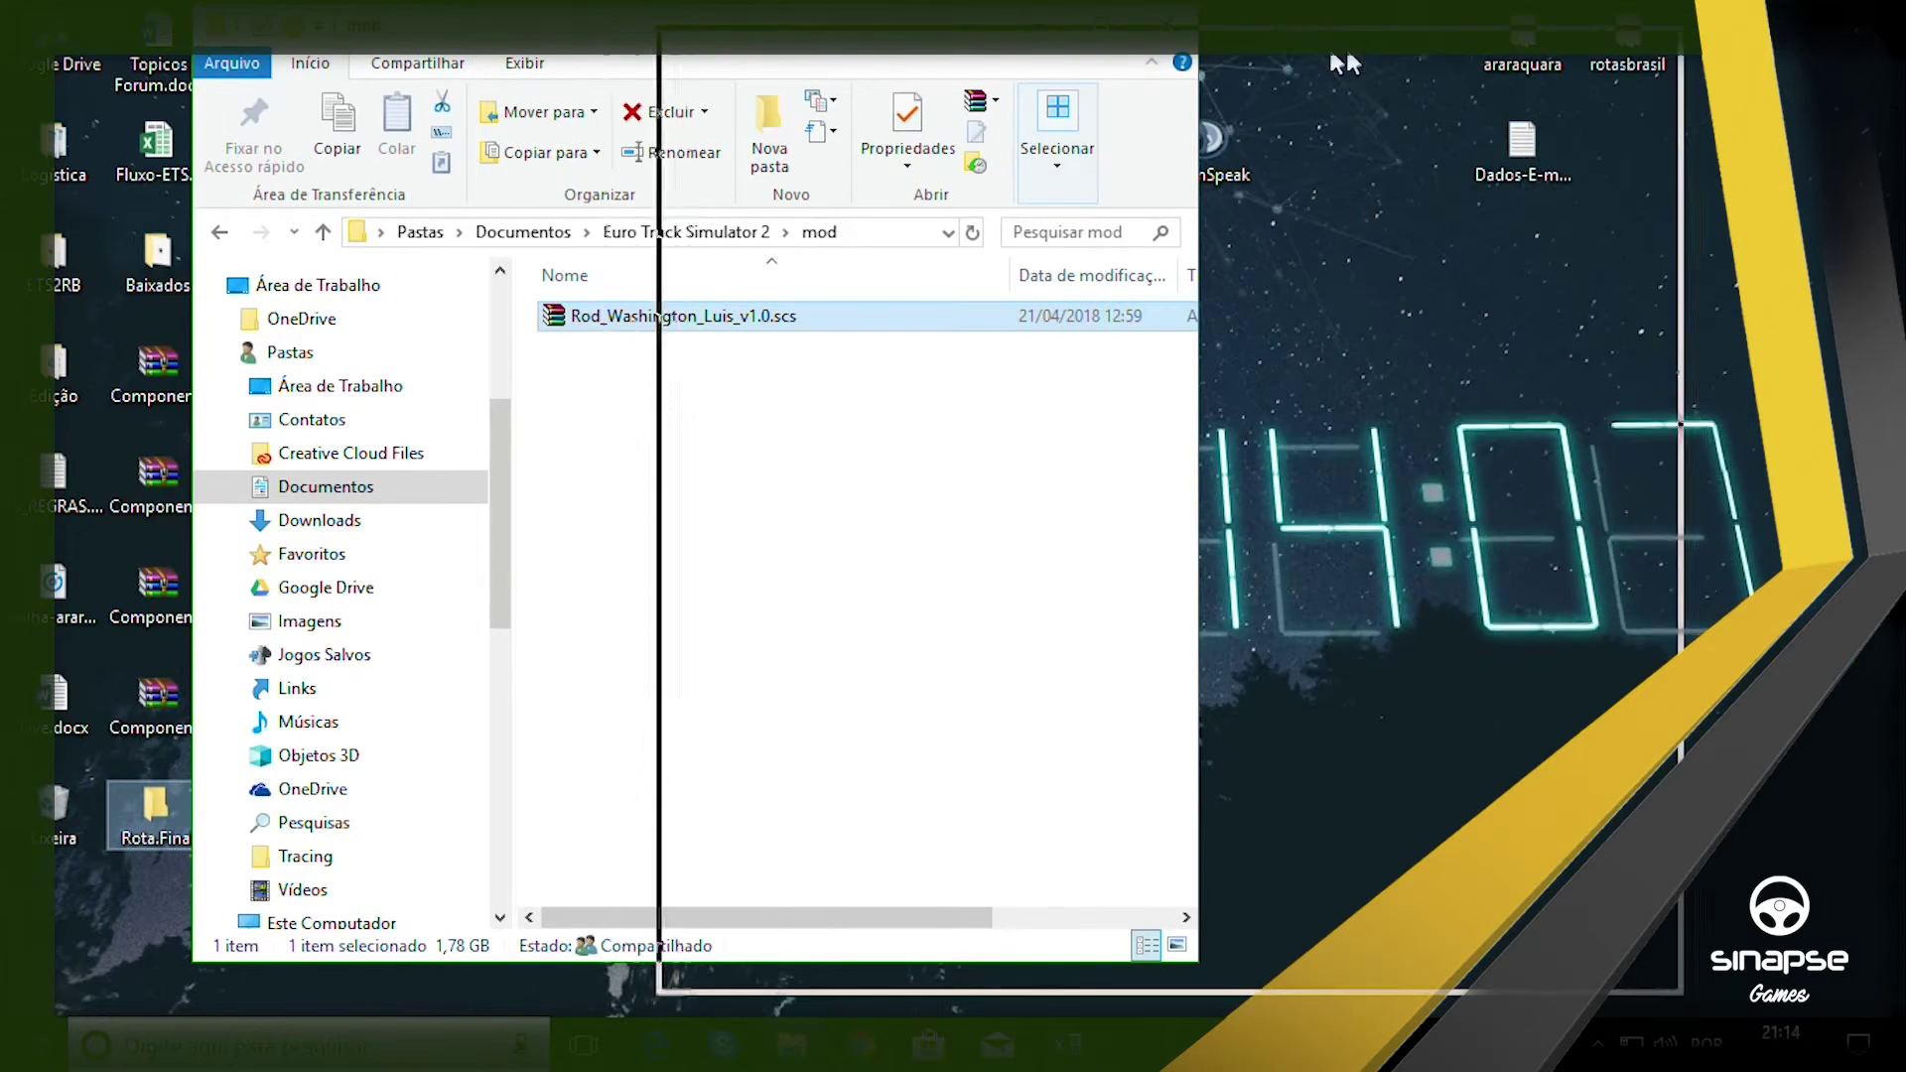
double_click(61, 260)
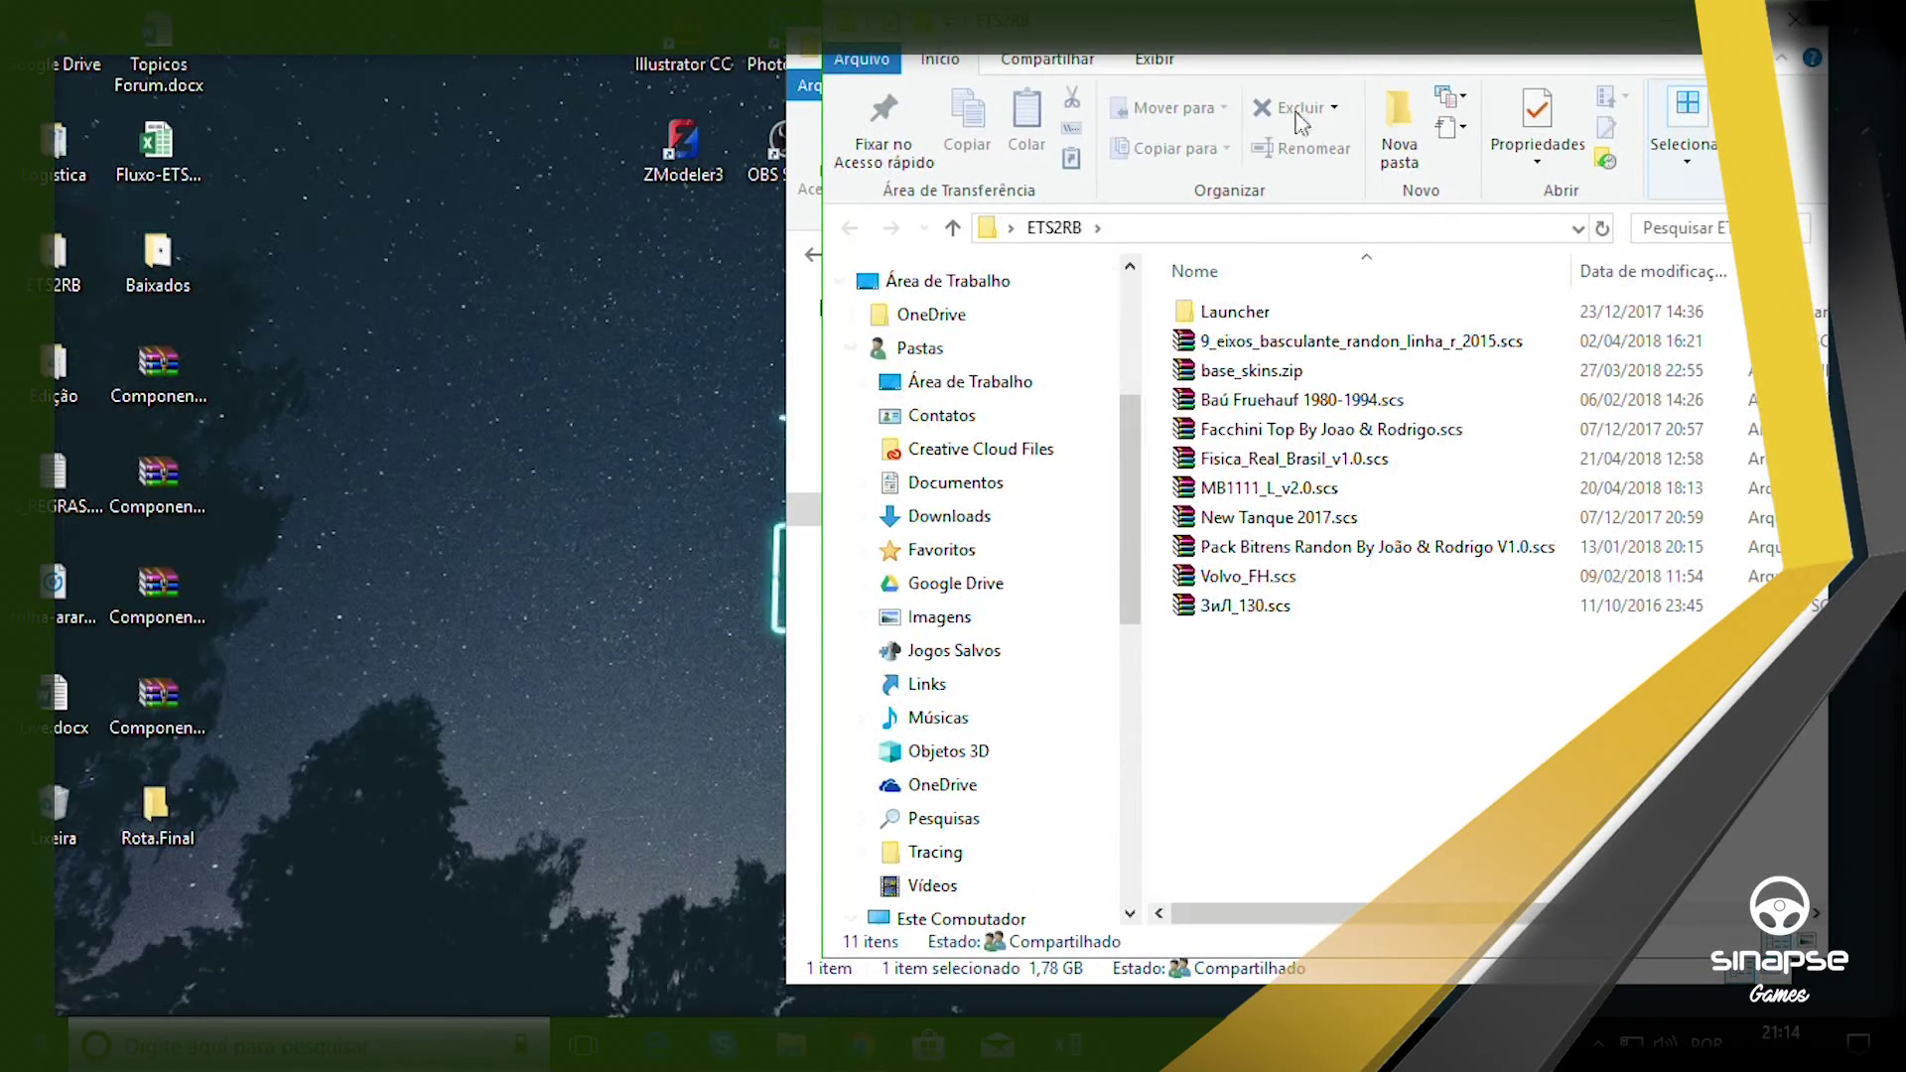
left_click_drag(1331, 31, 57, 59)
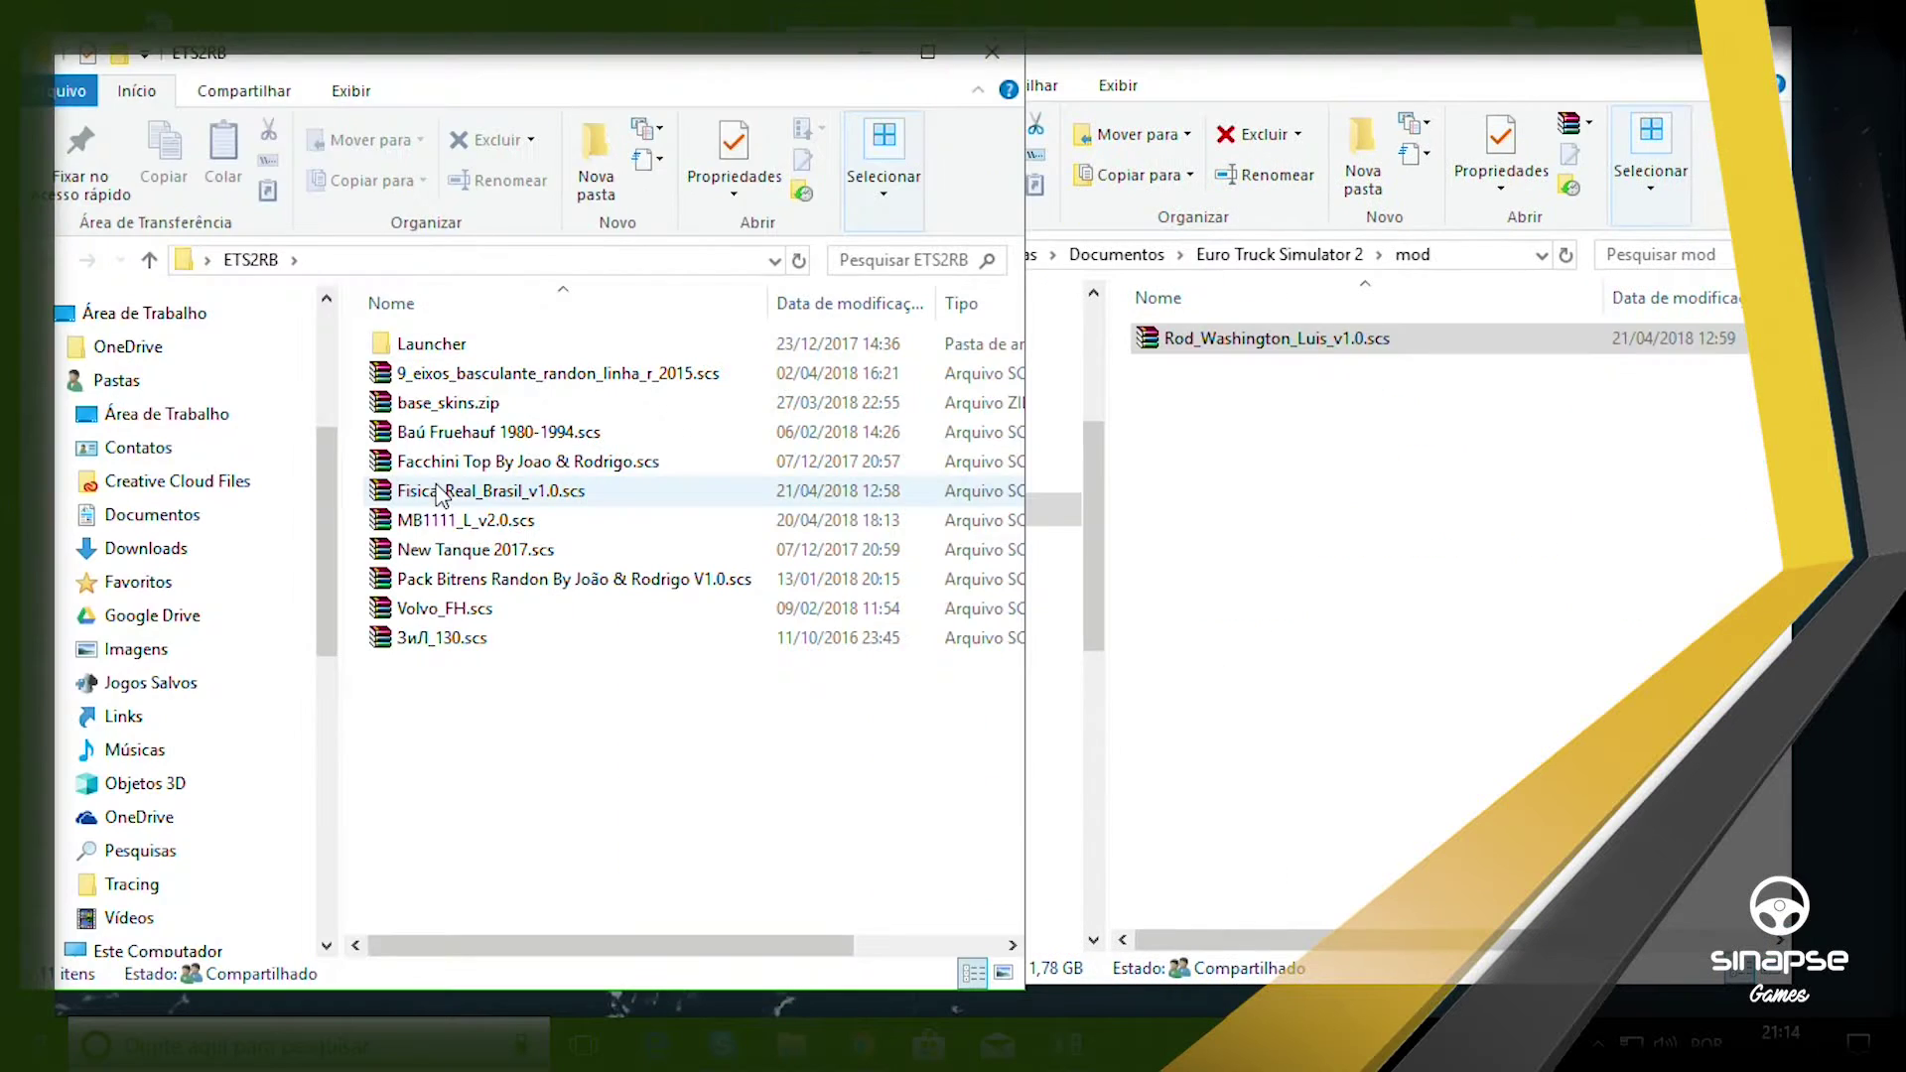
left_click_drag(446, 490, 1311, 553)
left_click(707, 57)
left_click(1028, 44)
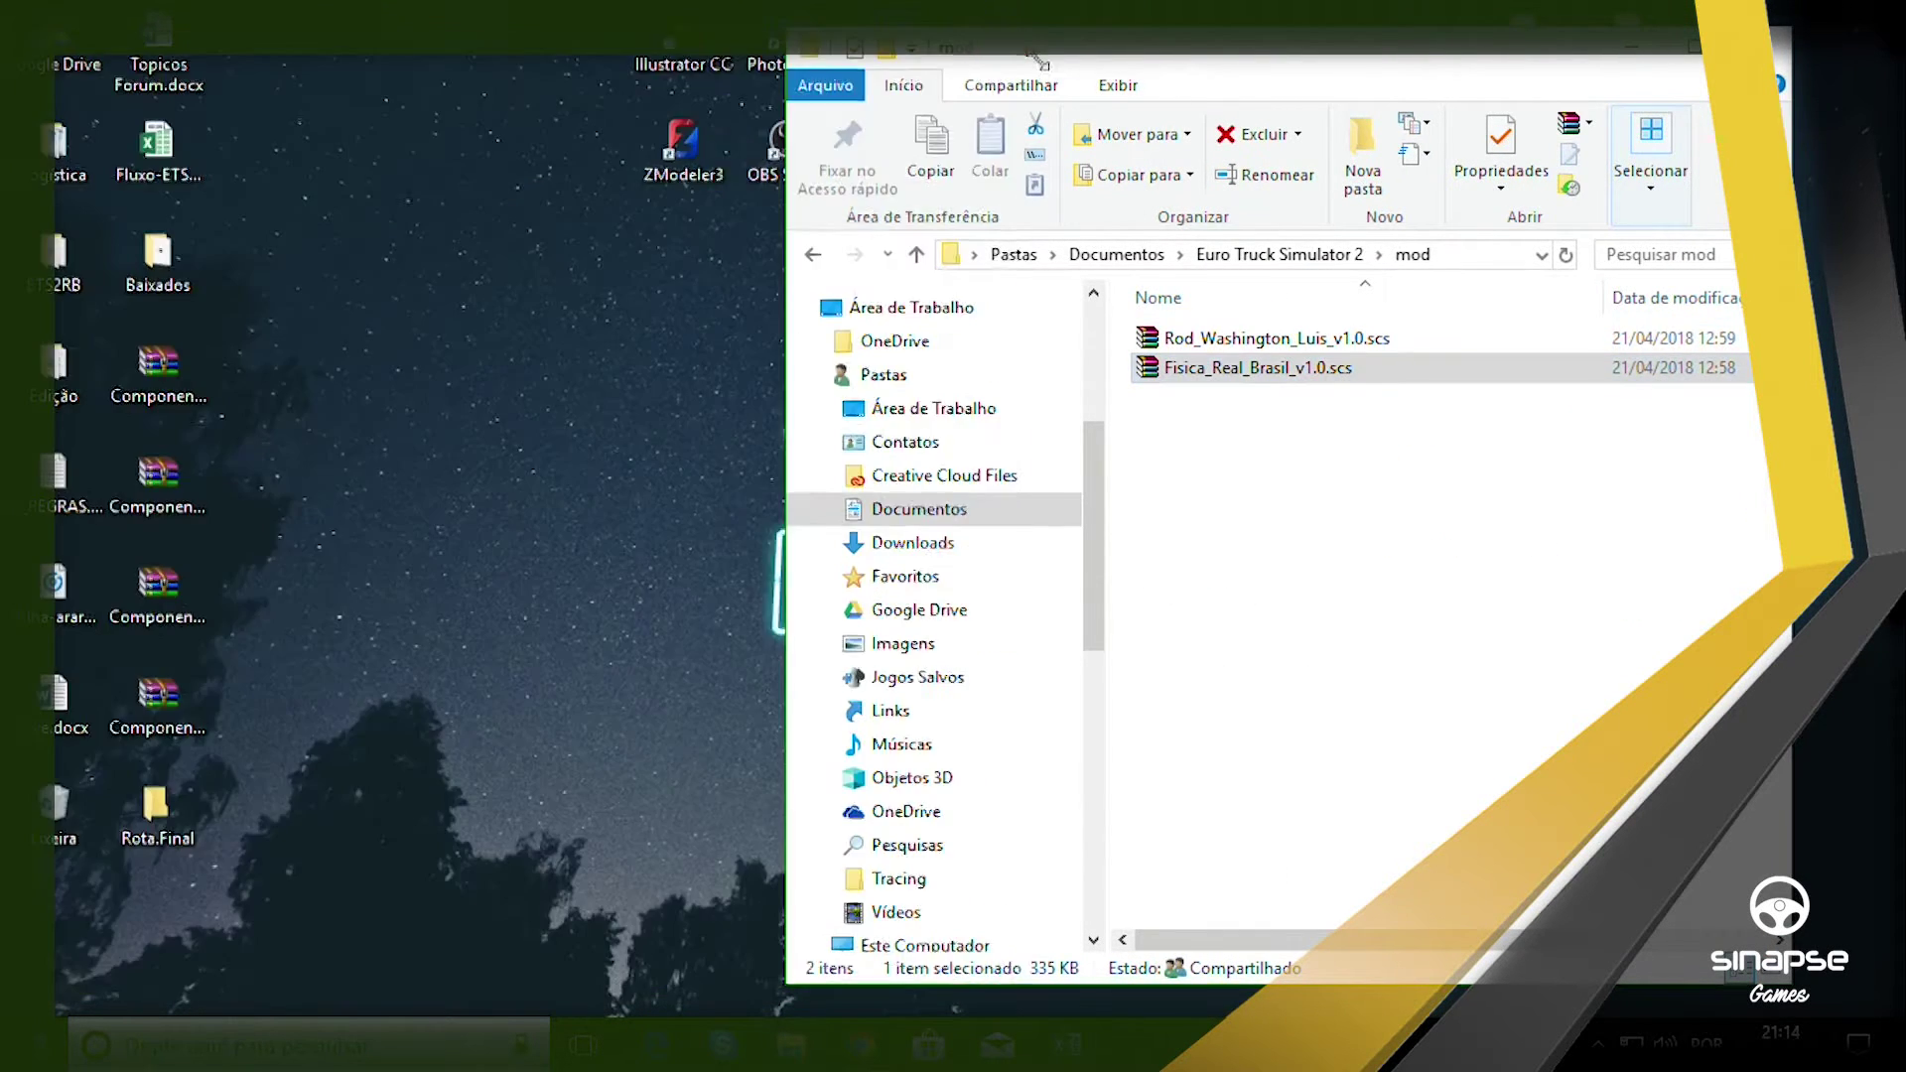
left_click_drag(1313, 89, 983, 176)
left_click(1276, 821)
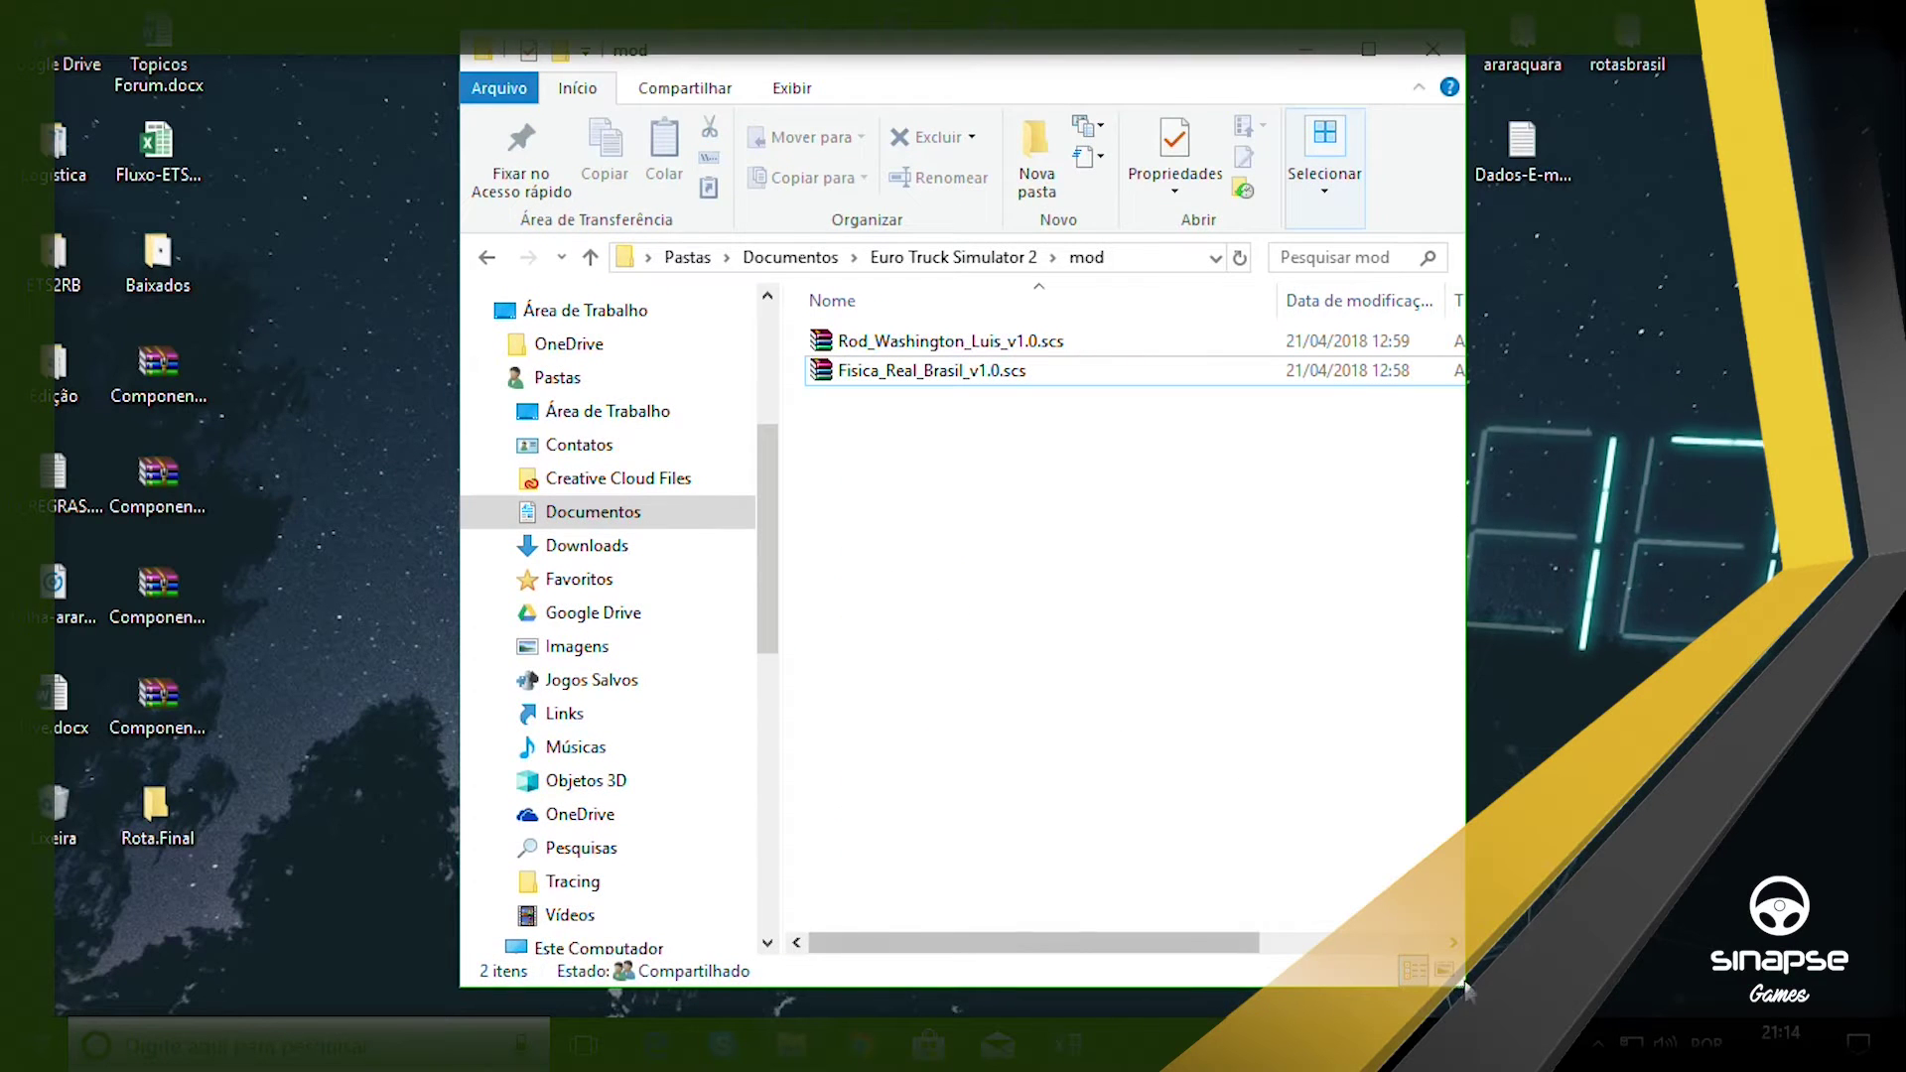
left_click_drag(1463, 985, 1436, 956)
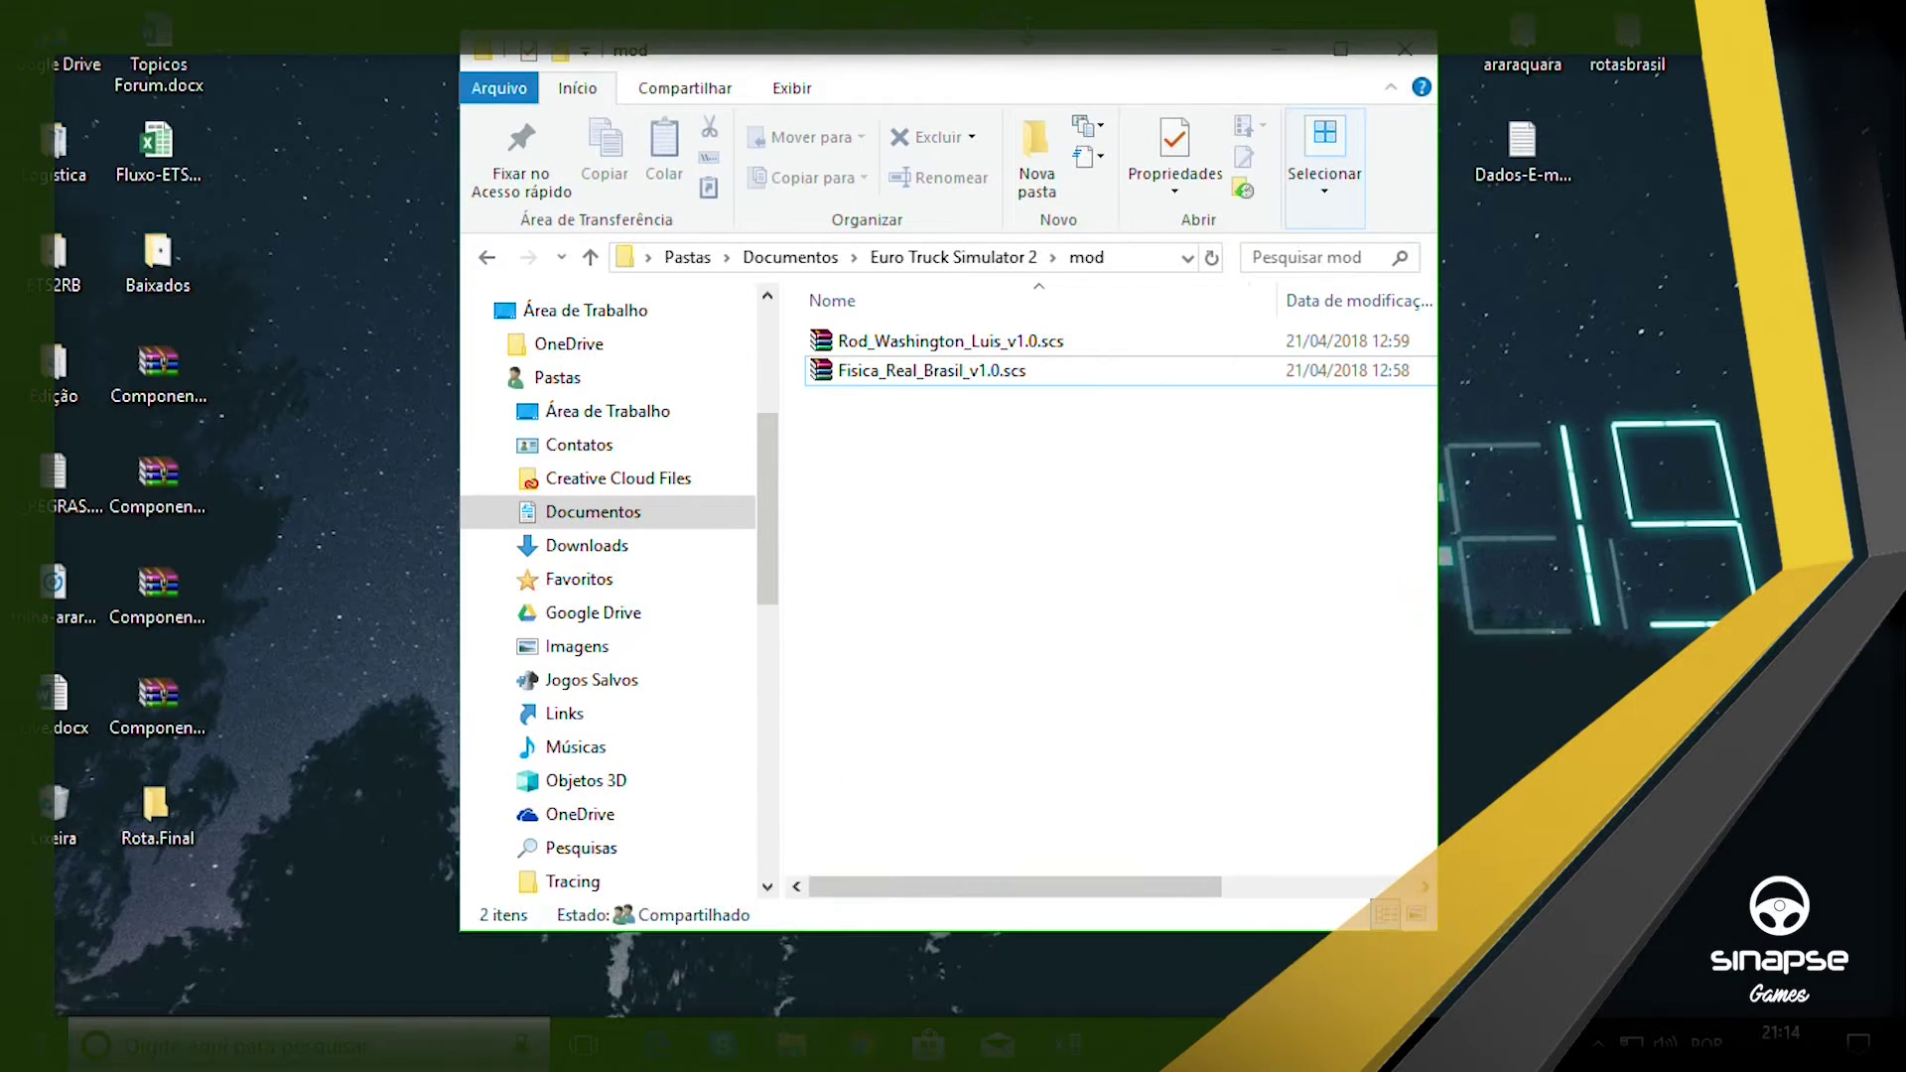
Inspect the two mod files and view the contents of the Rod_Washington_Luis_v1.0.scs archive, closing the archive window when done.
left_click_drag(1089, 49, 1089, 23)
left_click(829, 317)
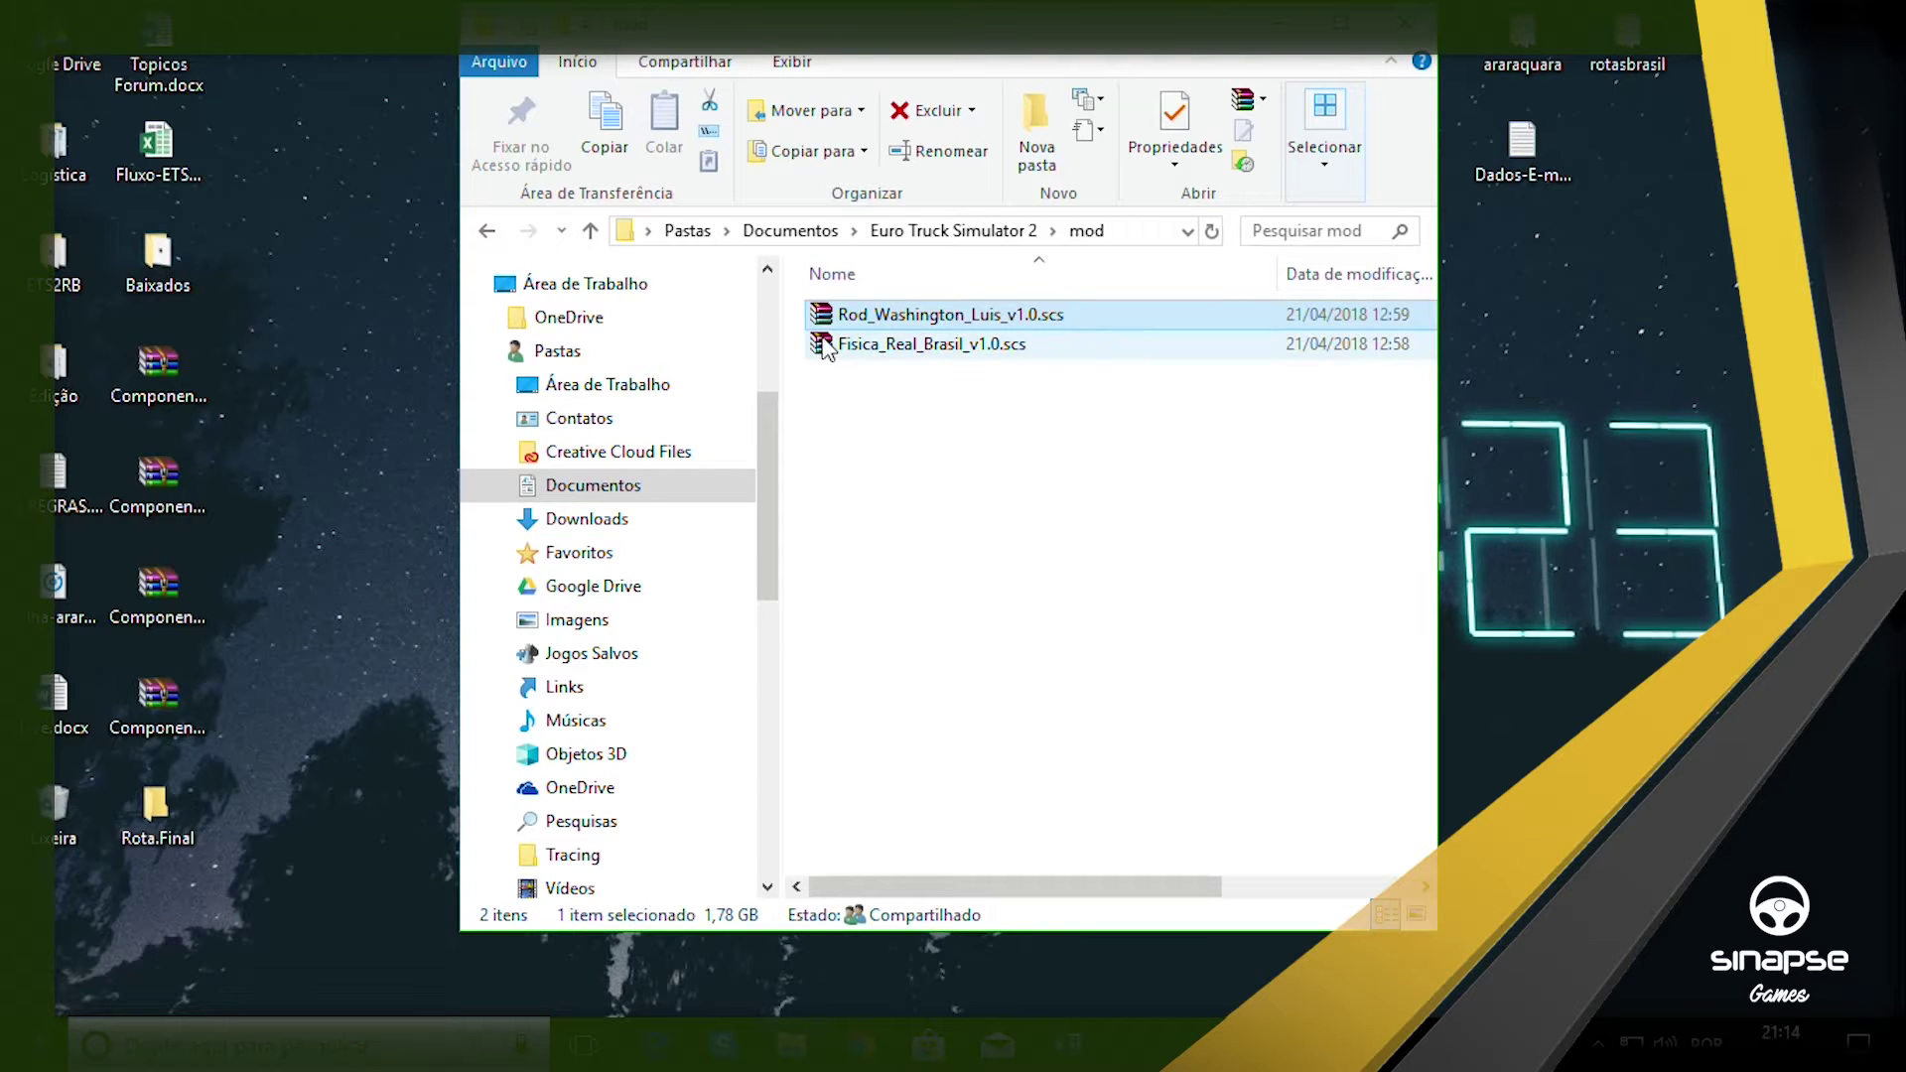
left_click(874, 344)
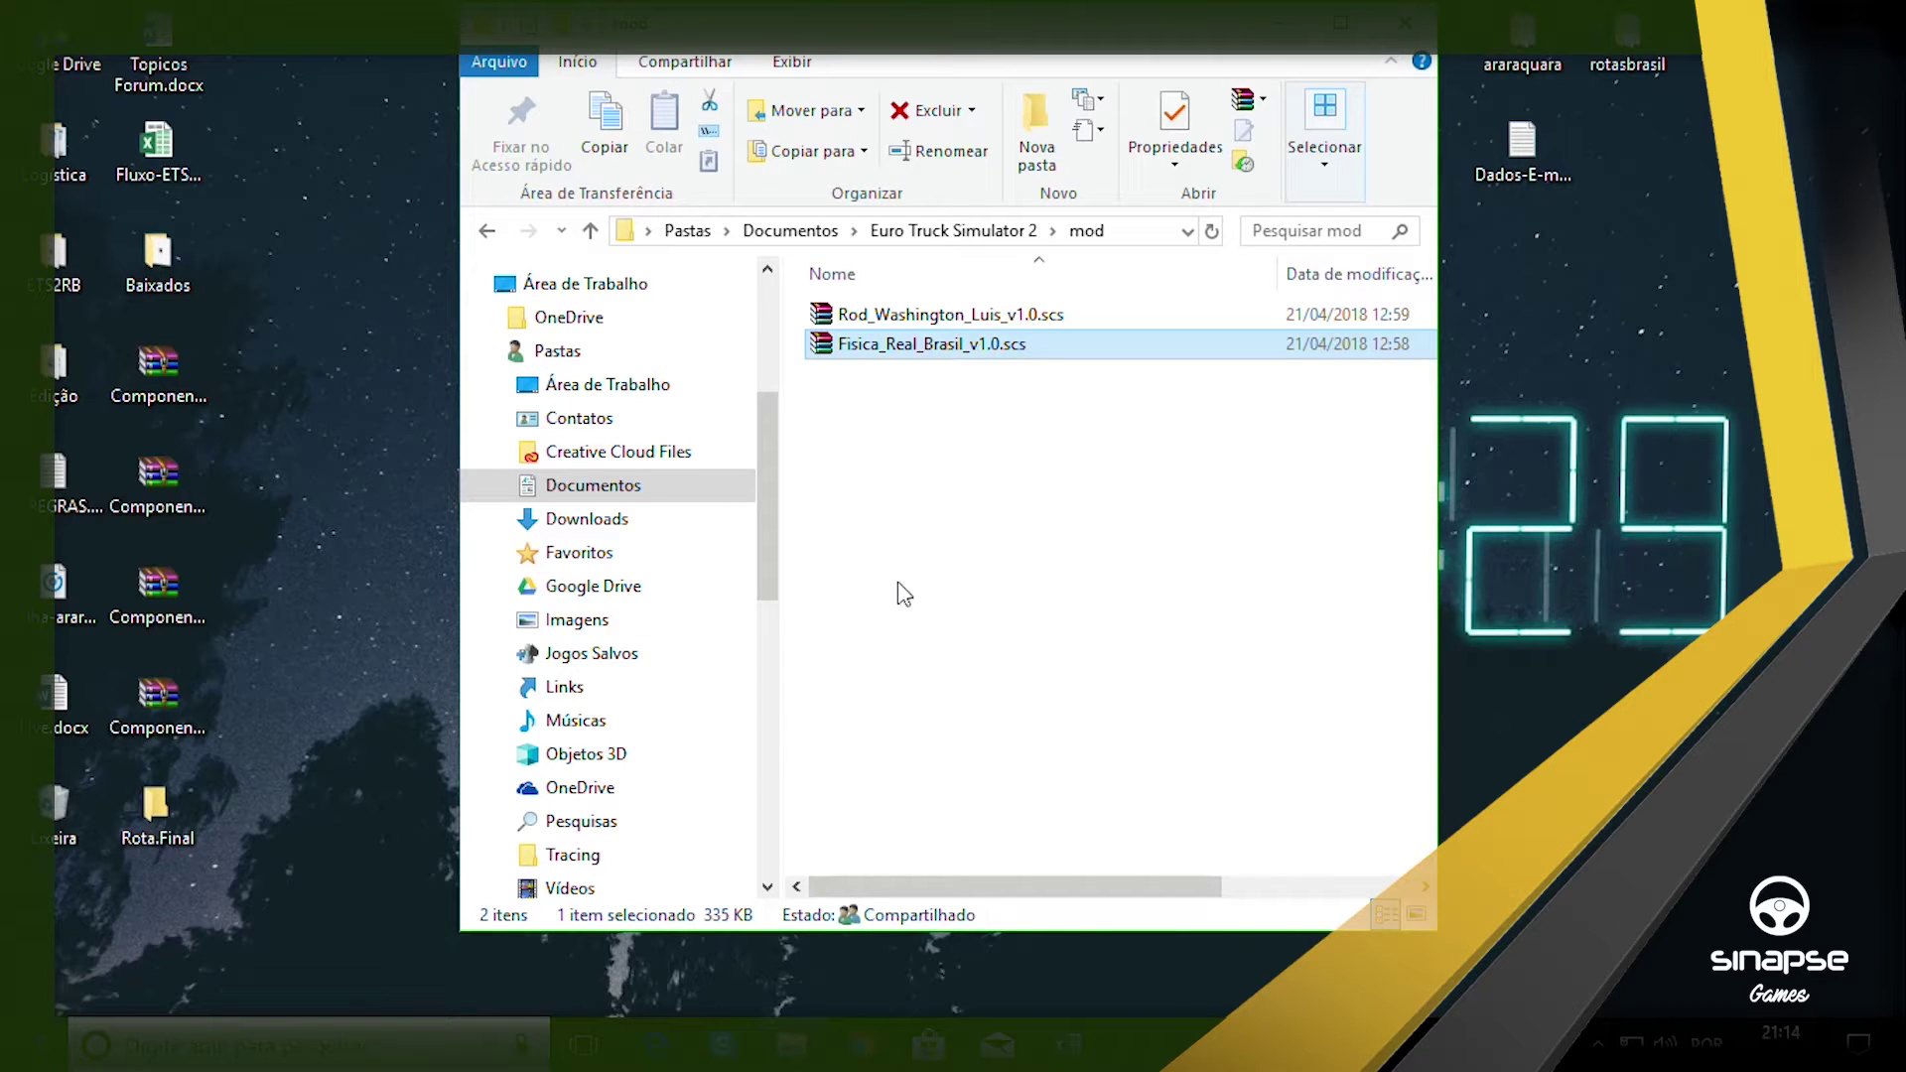
double_click(832, 314)
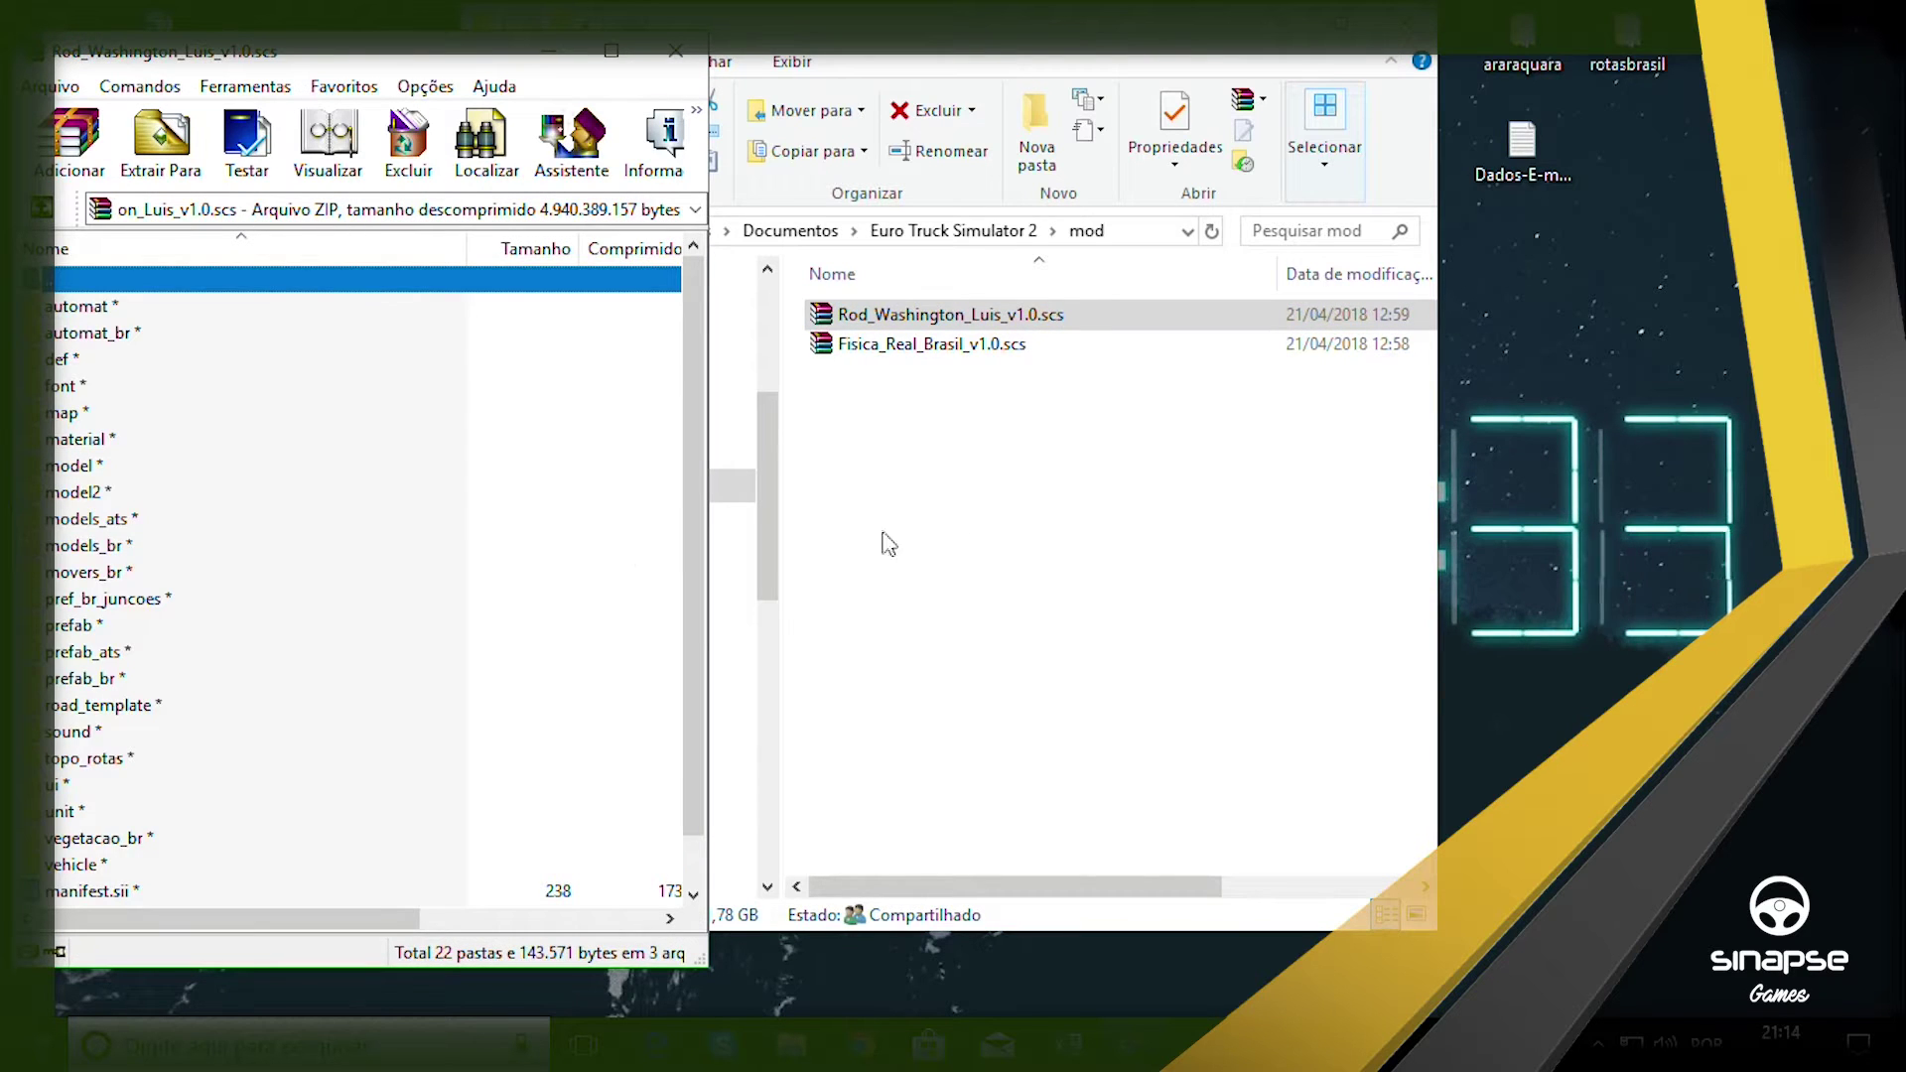
scroll(549, 548, "down", 1)
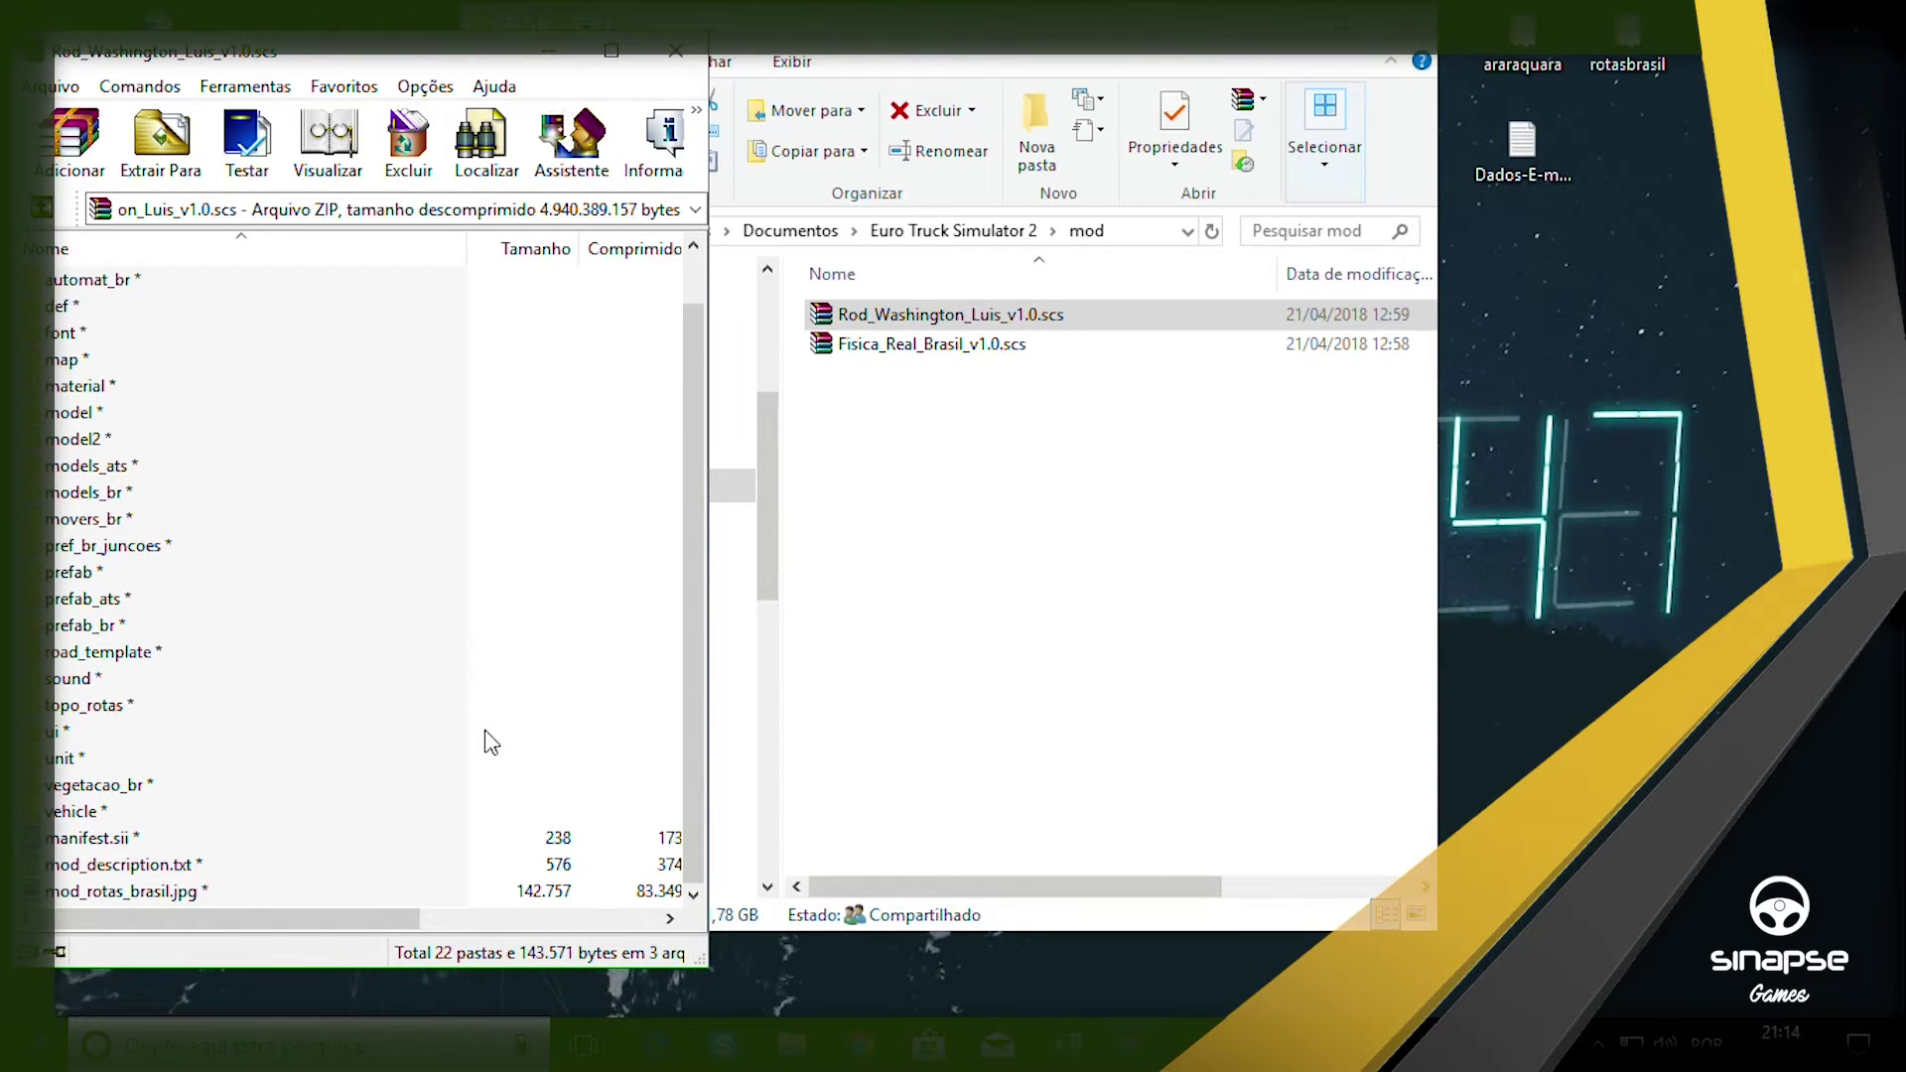
scroll(402, 616, "up", 1)
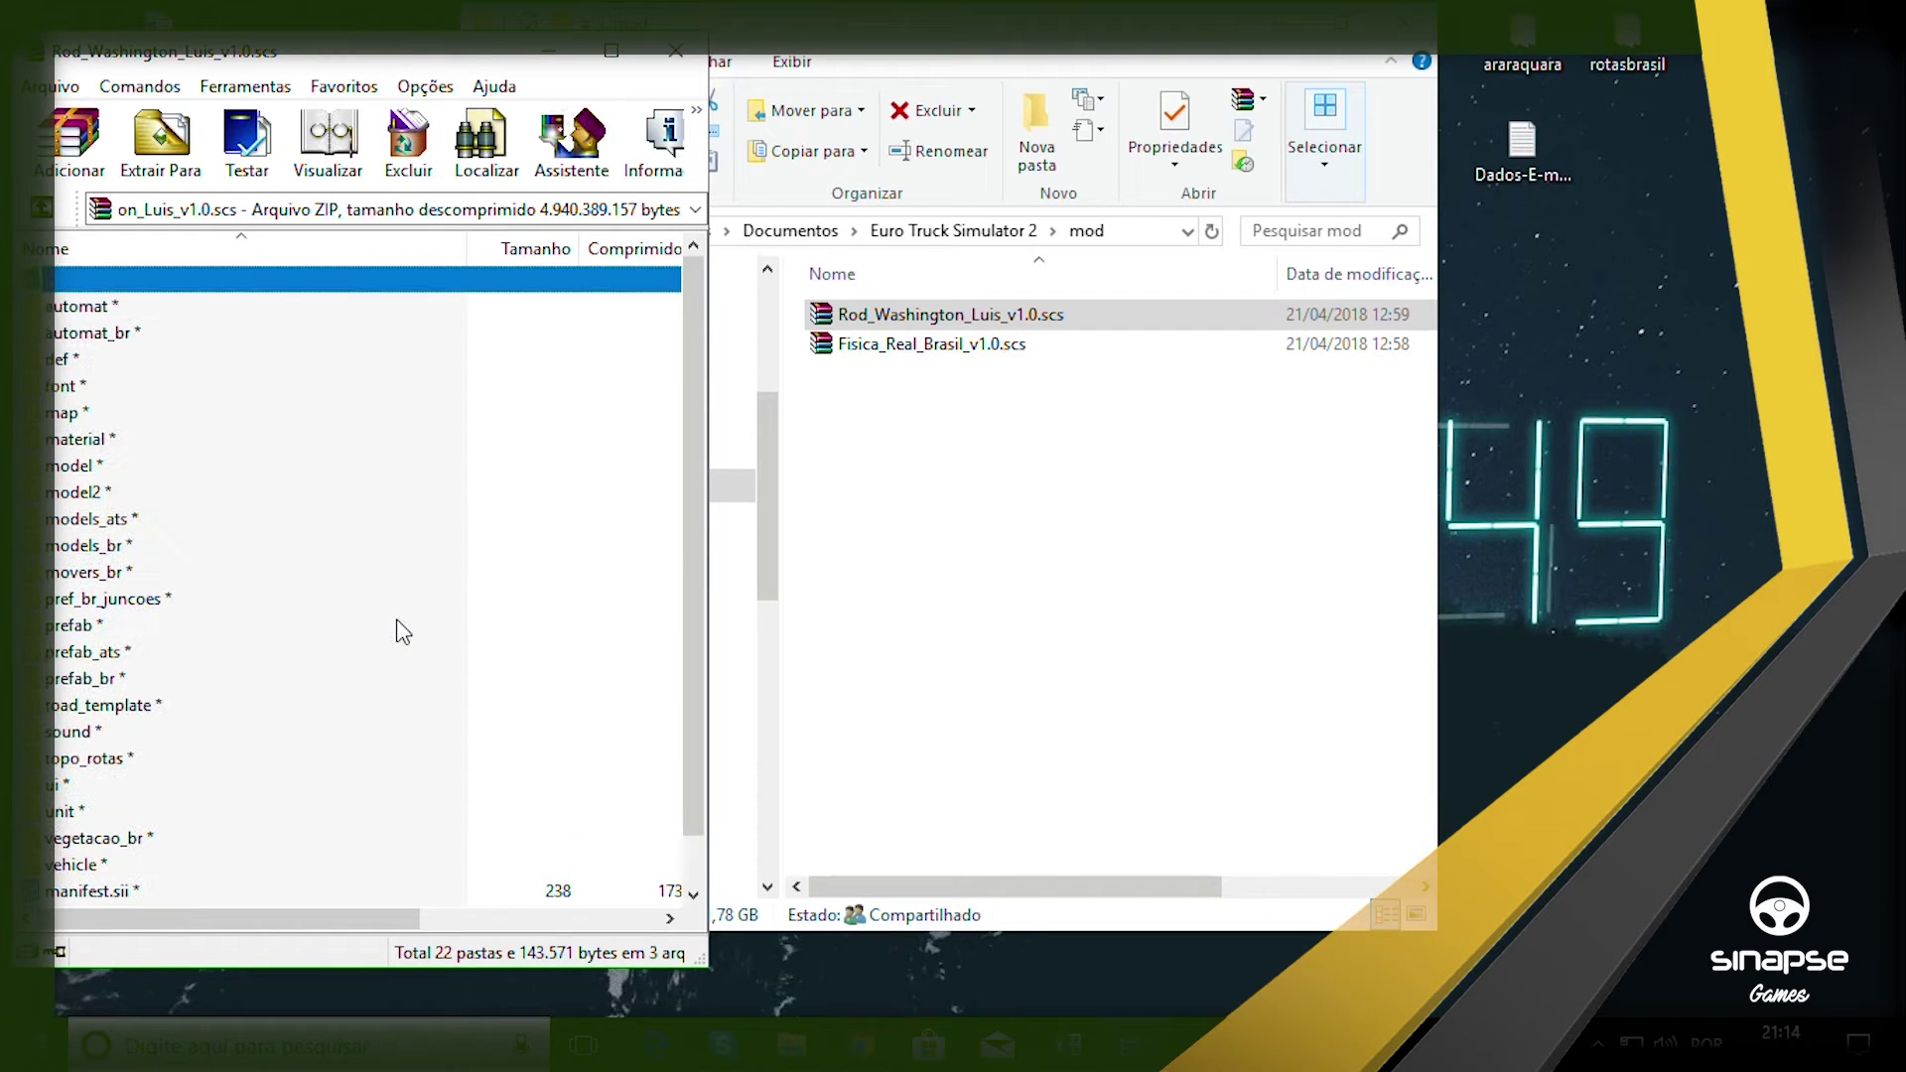
left_click(679, 60)
left_click(961, 422)
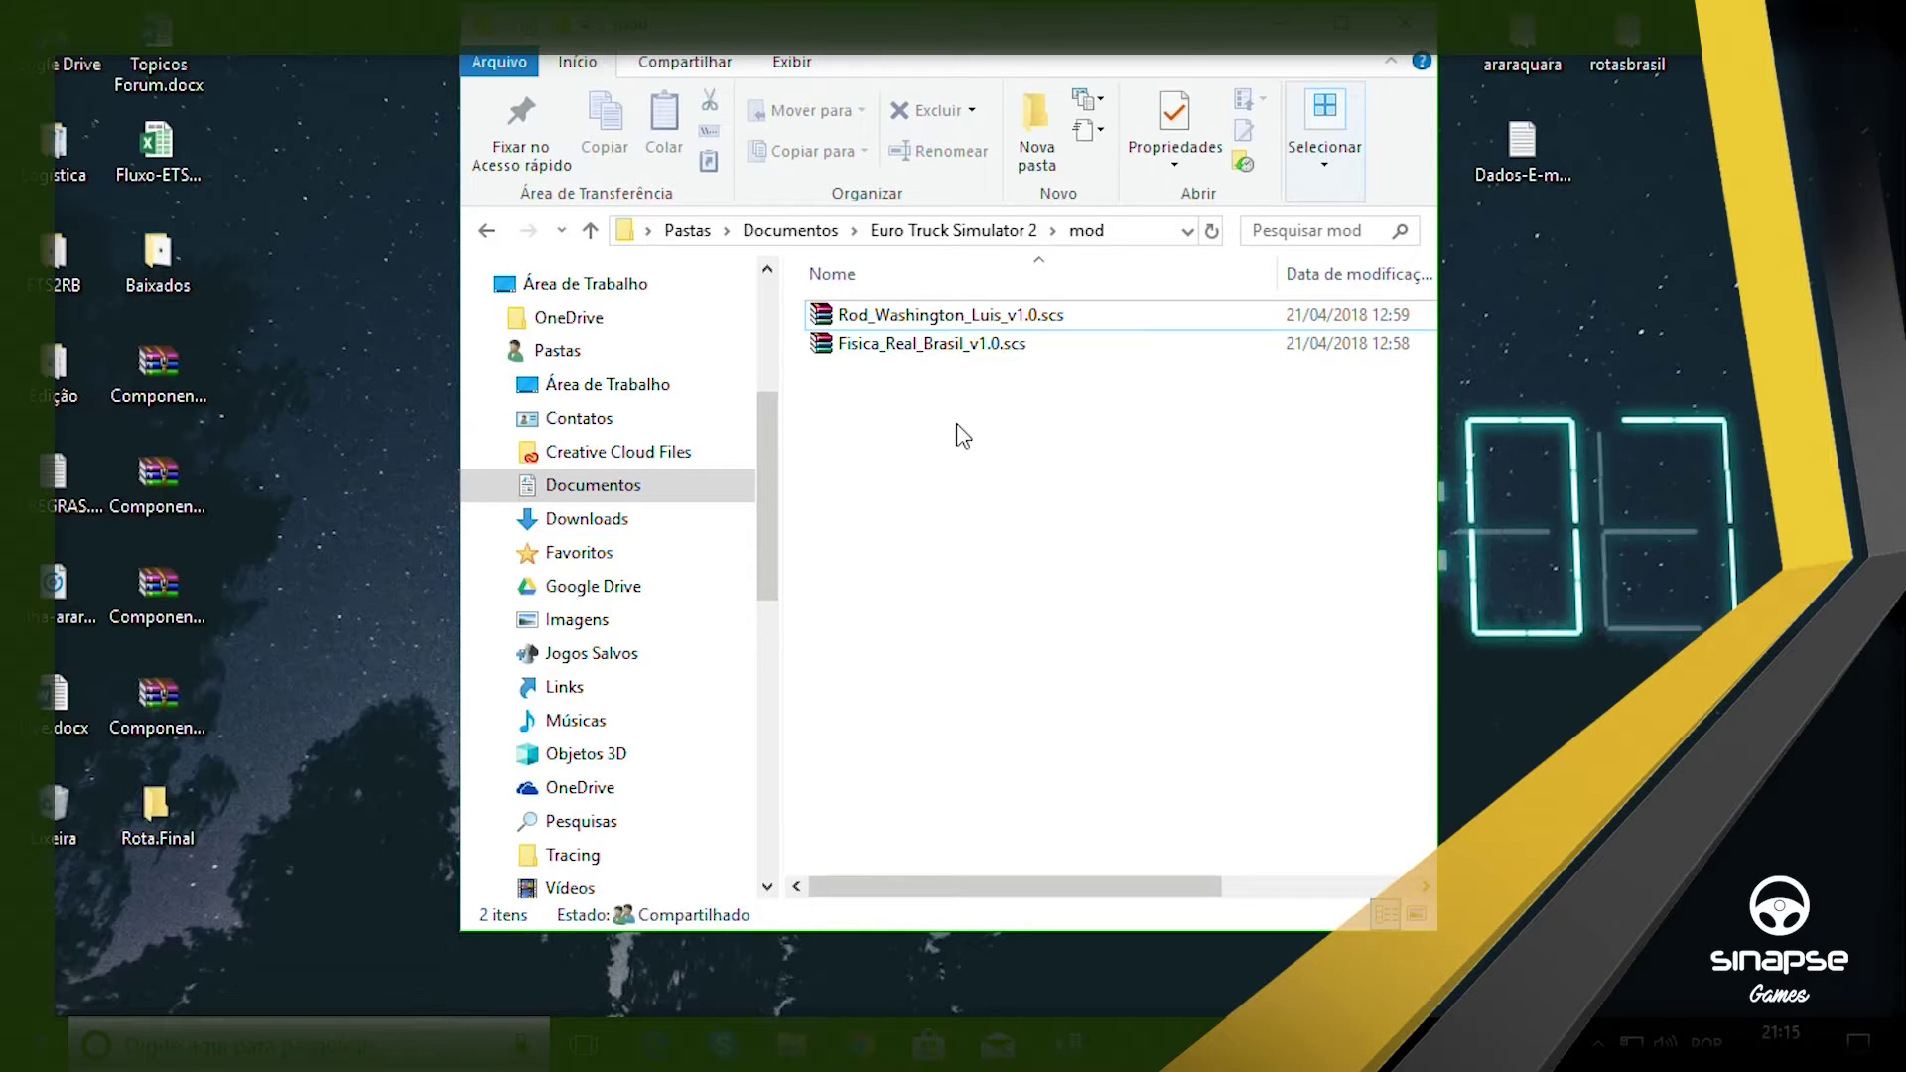
Check the Rod_Washington_Luis_v1.0.scs and Fisica_Real_Brasil_v1.0.scs entries in the mod folder and close the folder window.
left_click(834, 316)
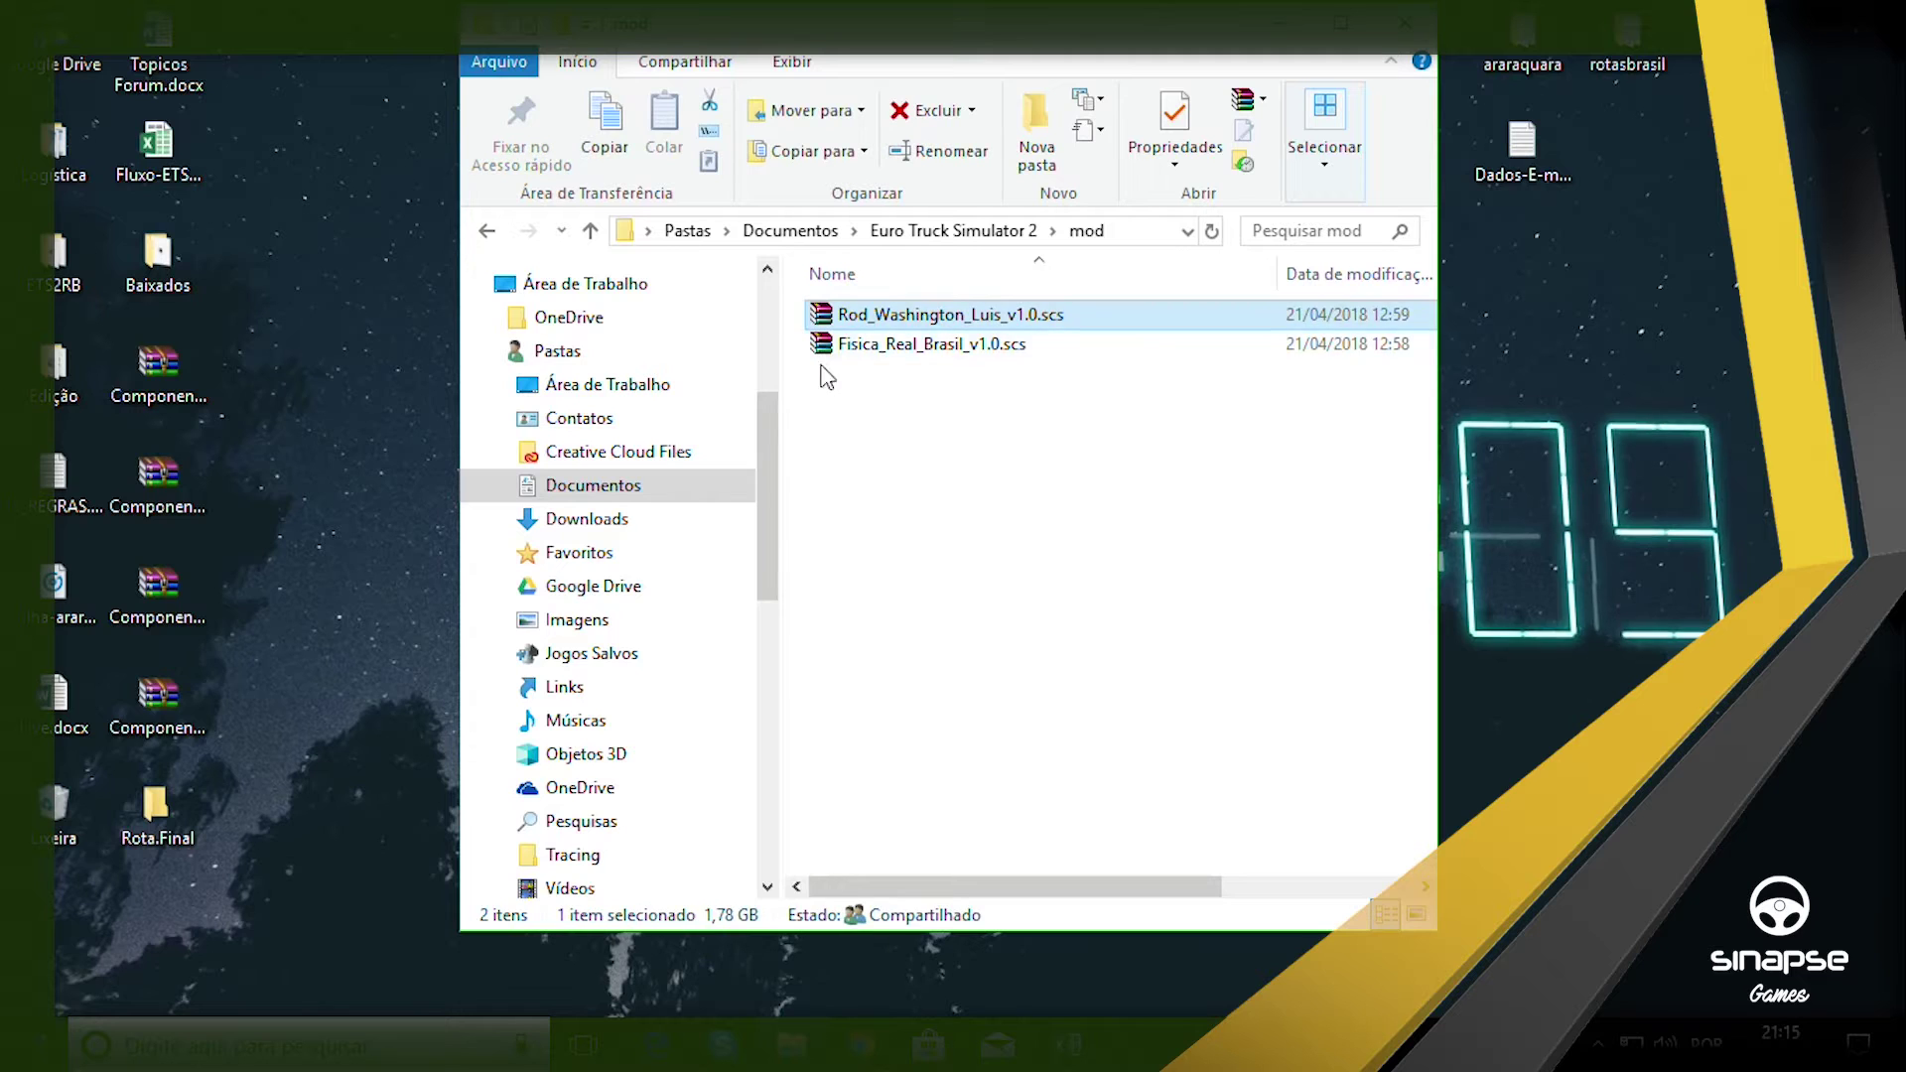
left_click(823, 341)
key("Up")
left_click(843, 384)
left_click(1402, 37)
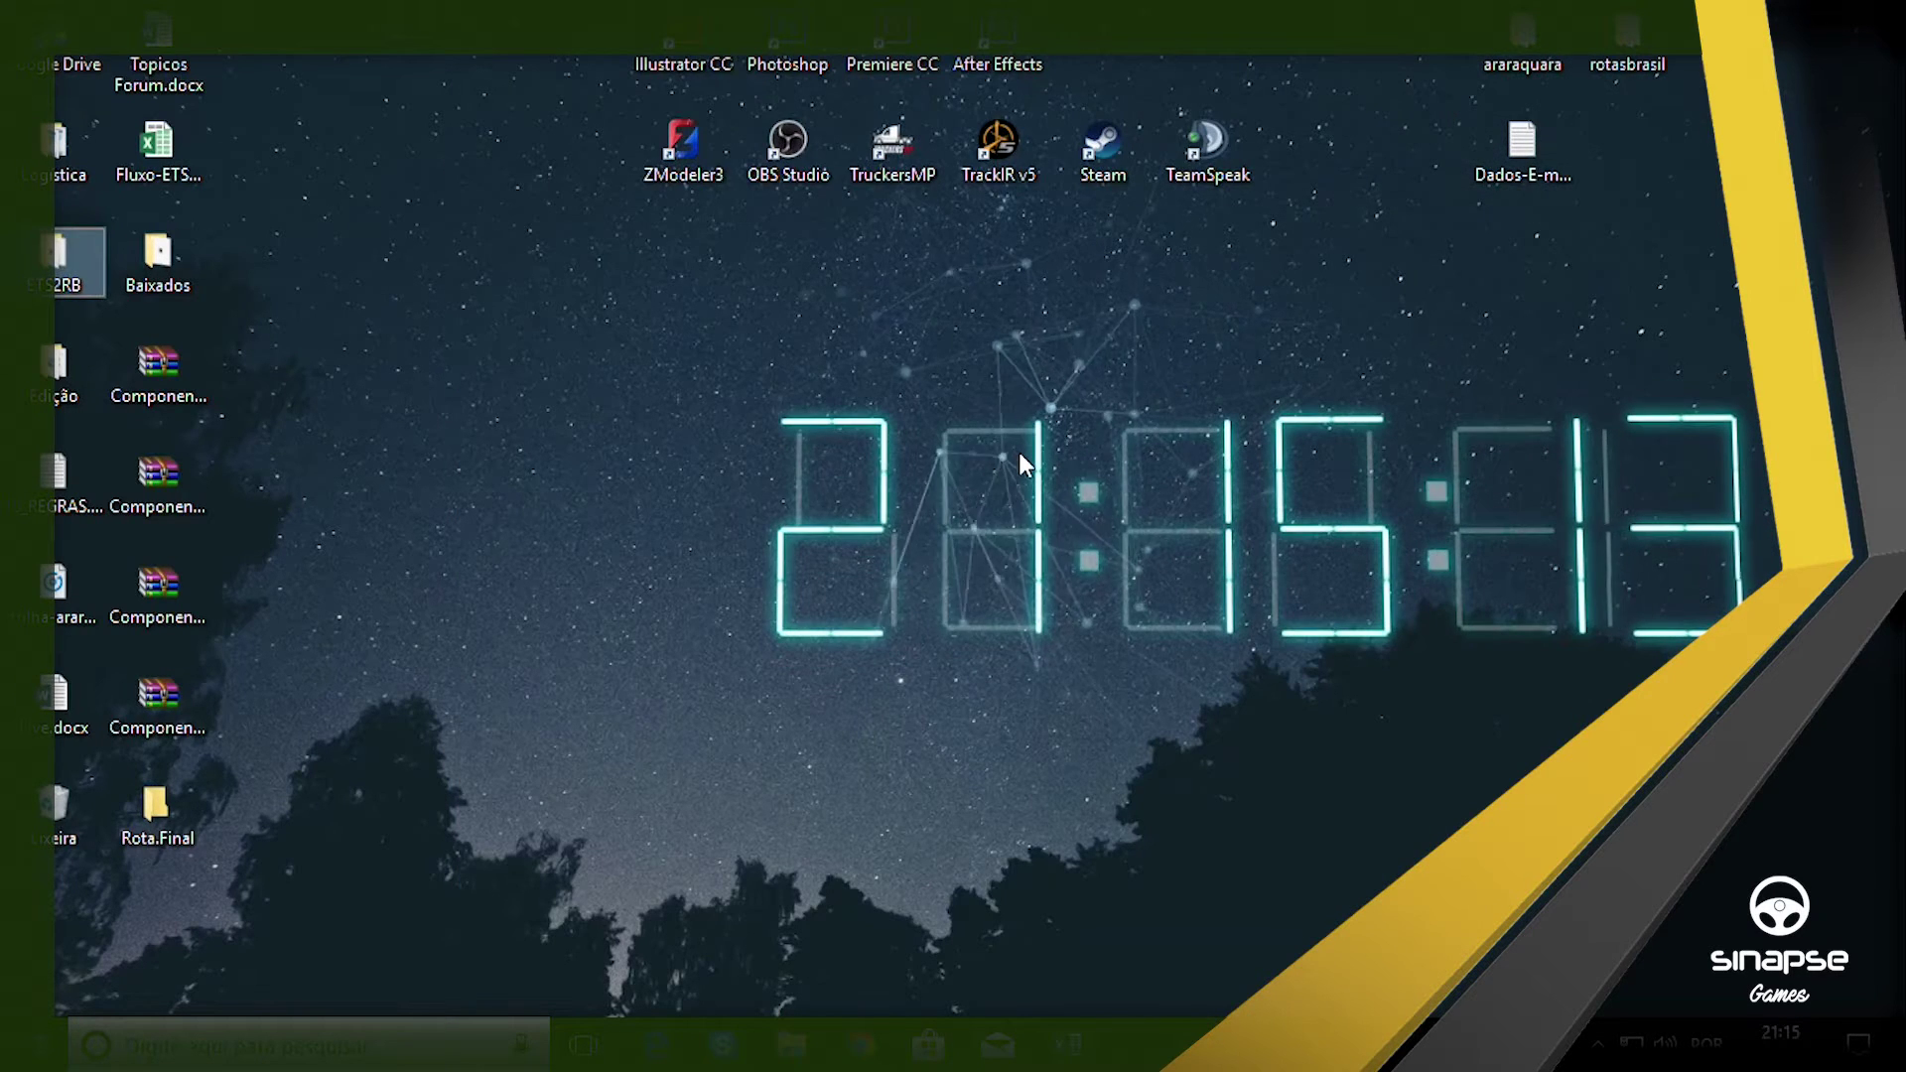
Switch to Steam and check which beta is selected in Euro Truck Simulator 2's properties, keeping public_beta - 1.31 public beta.
double_click(1097, 151)
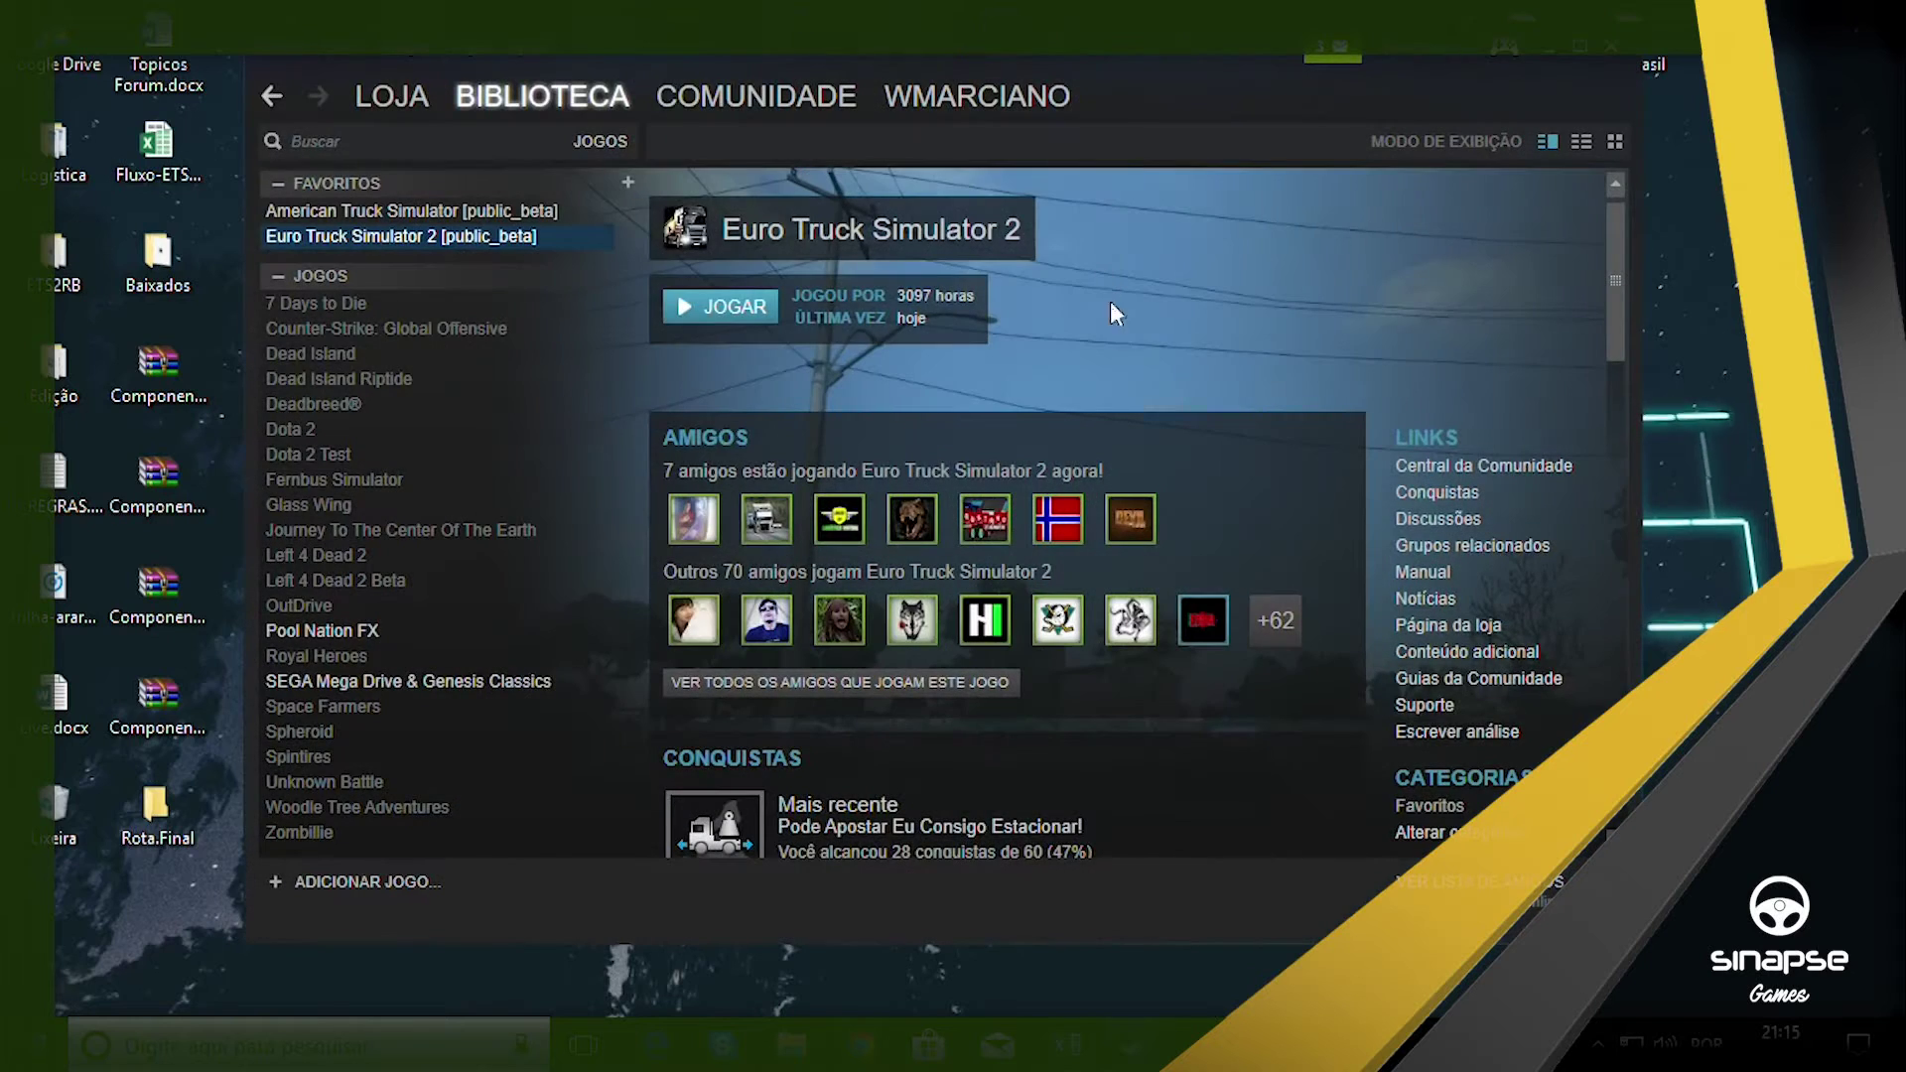
right_click(423, 237)
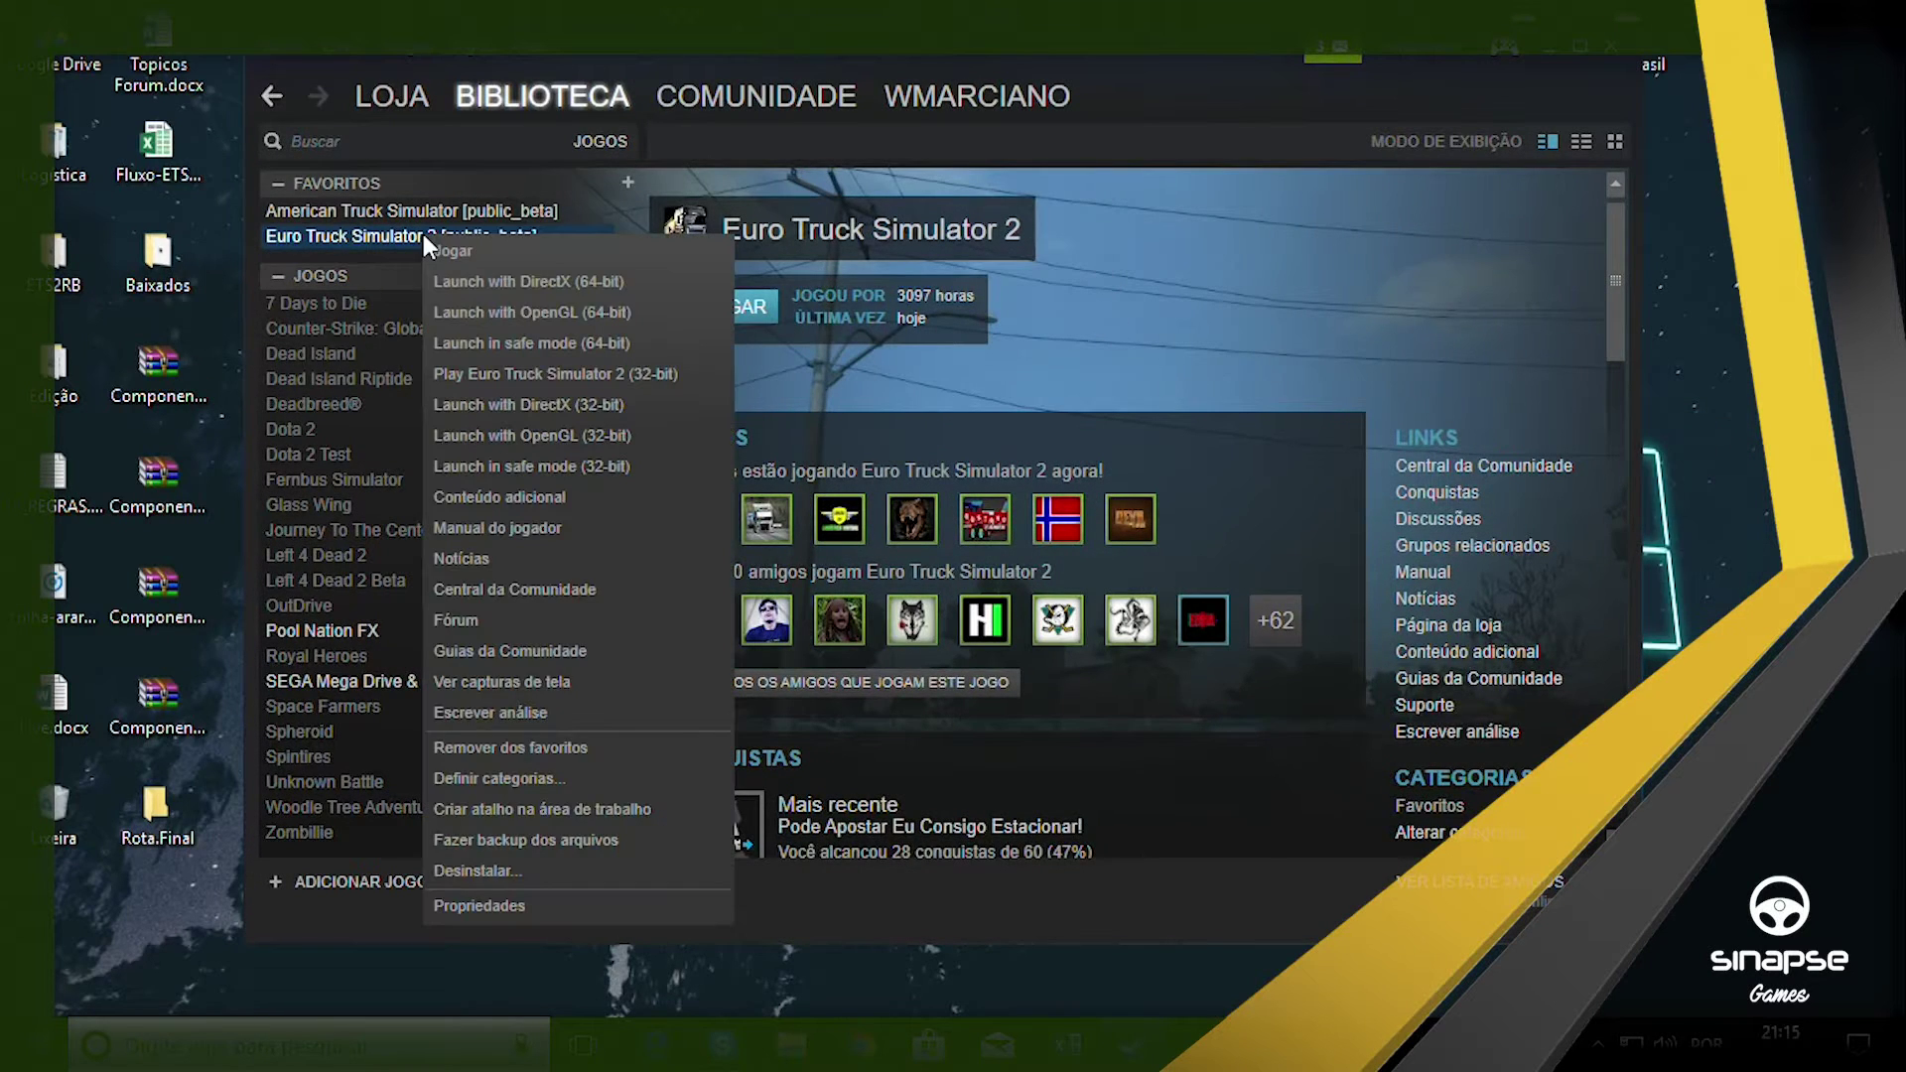
left_click(466, 903)
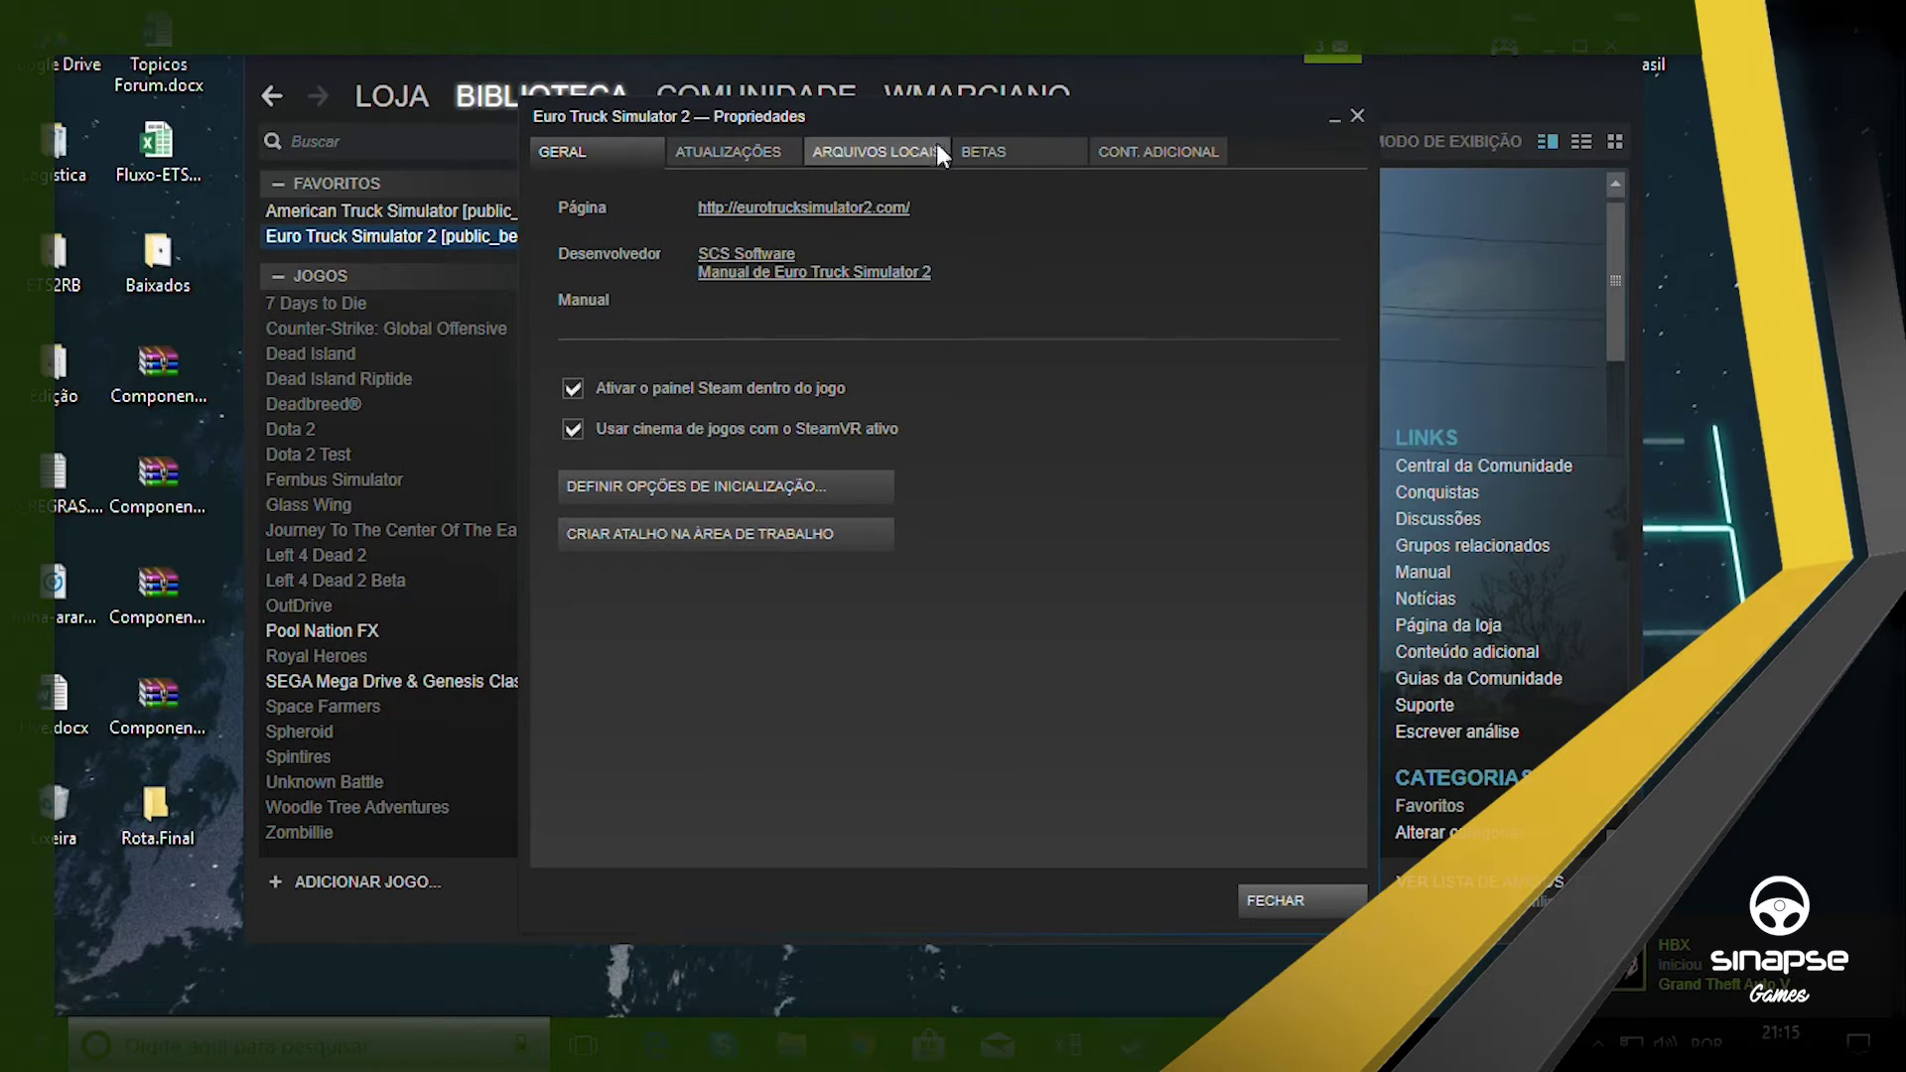
left_click(986, 153)
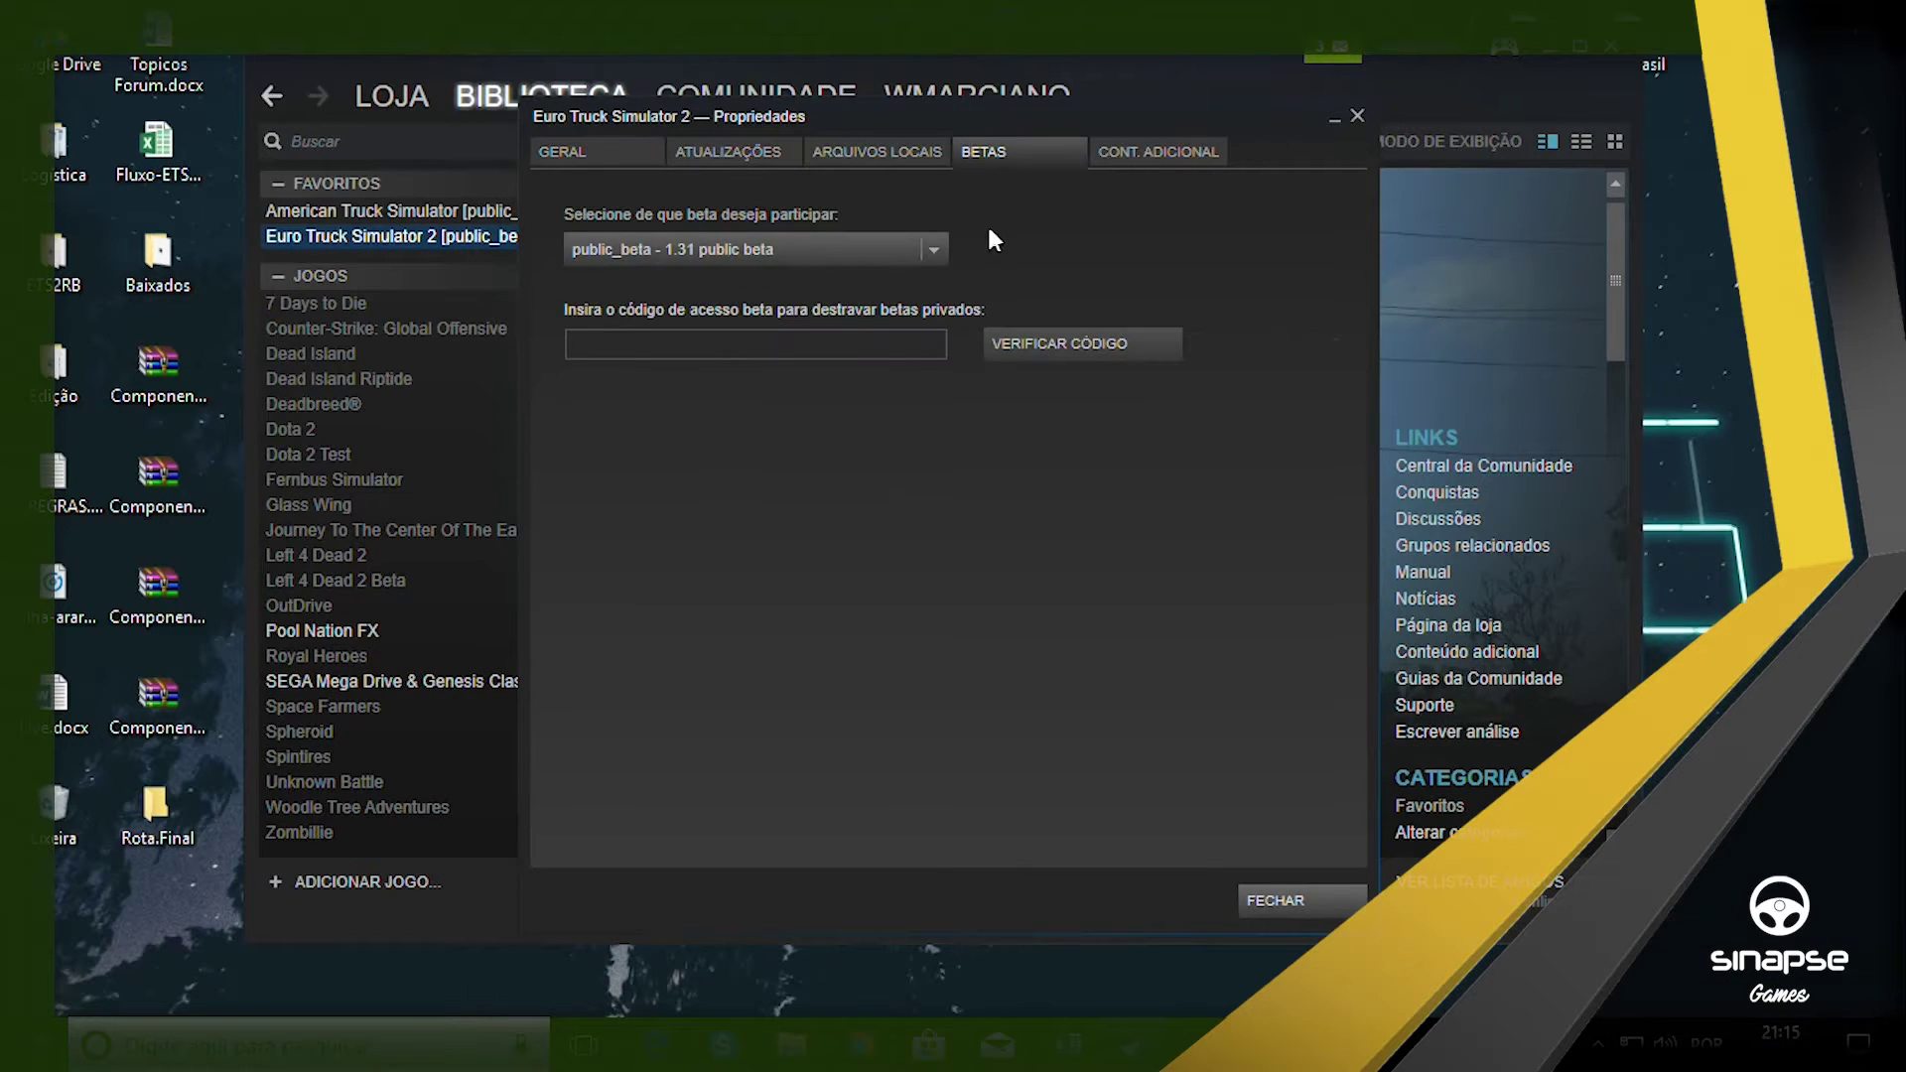
left_click(935, 252)
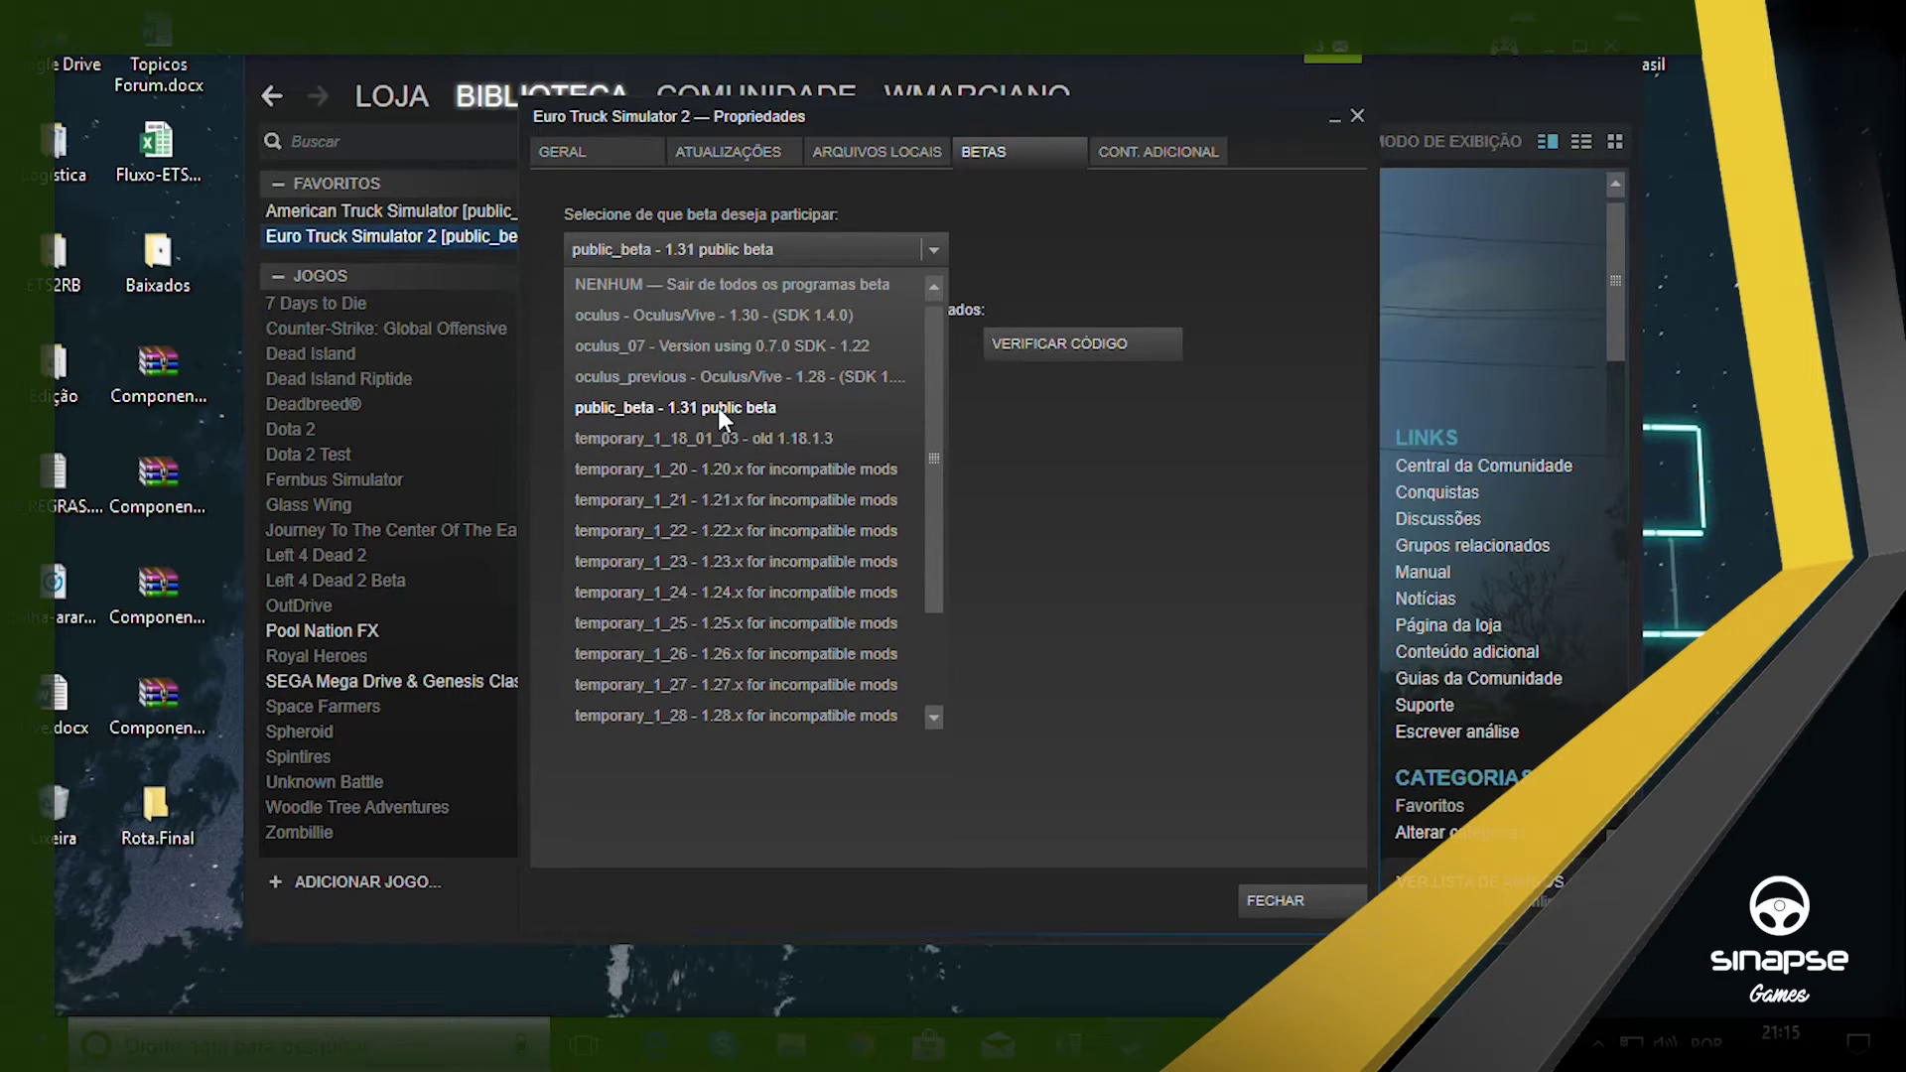
left_click(700, 251)
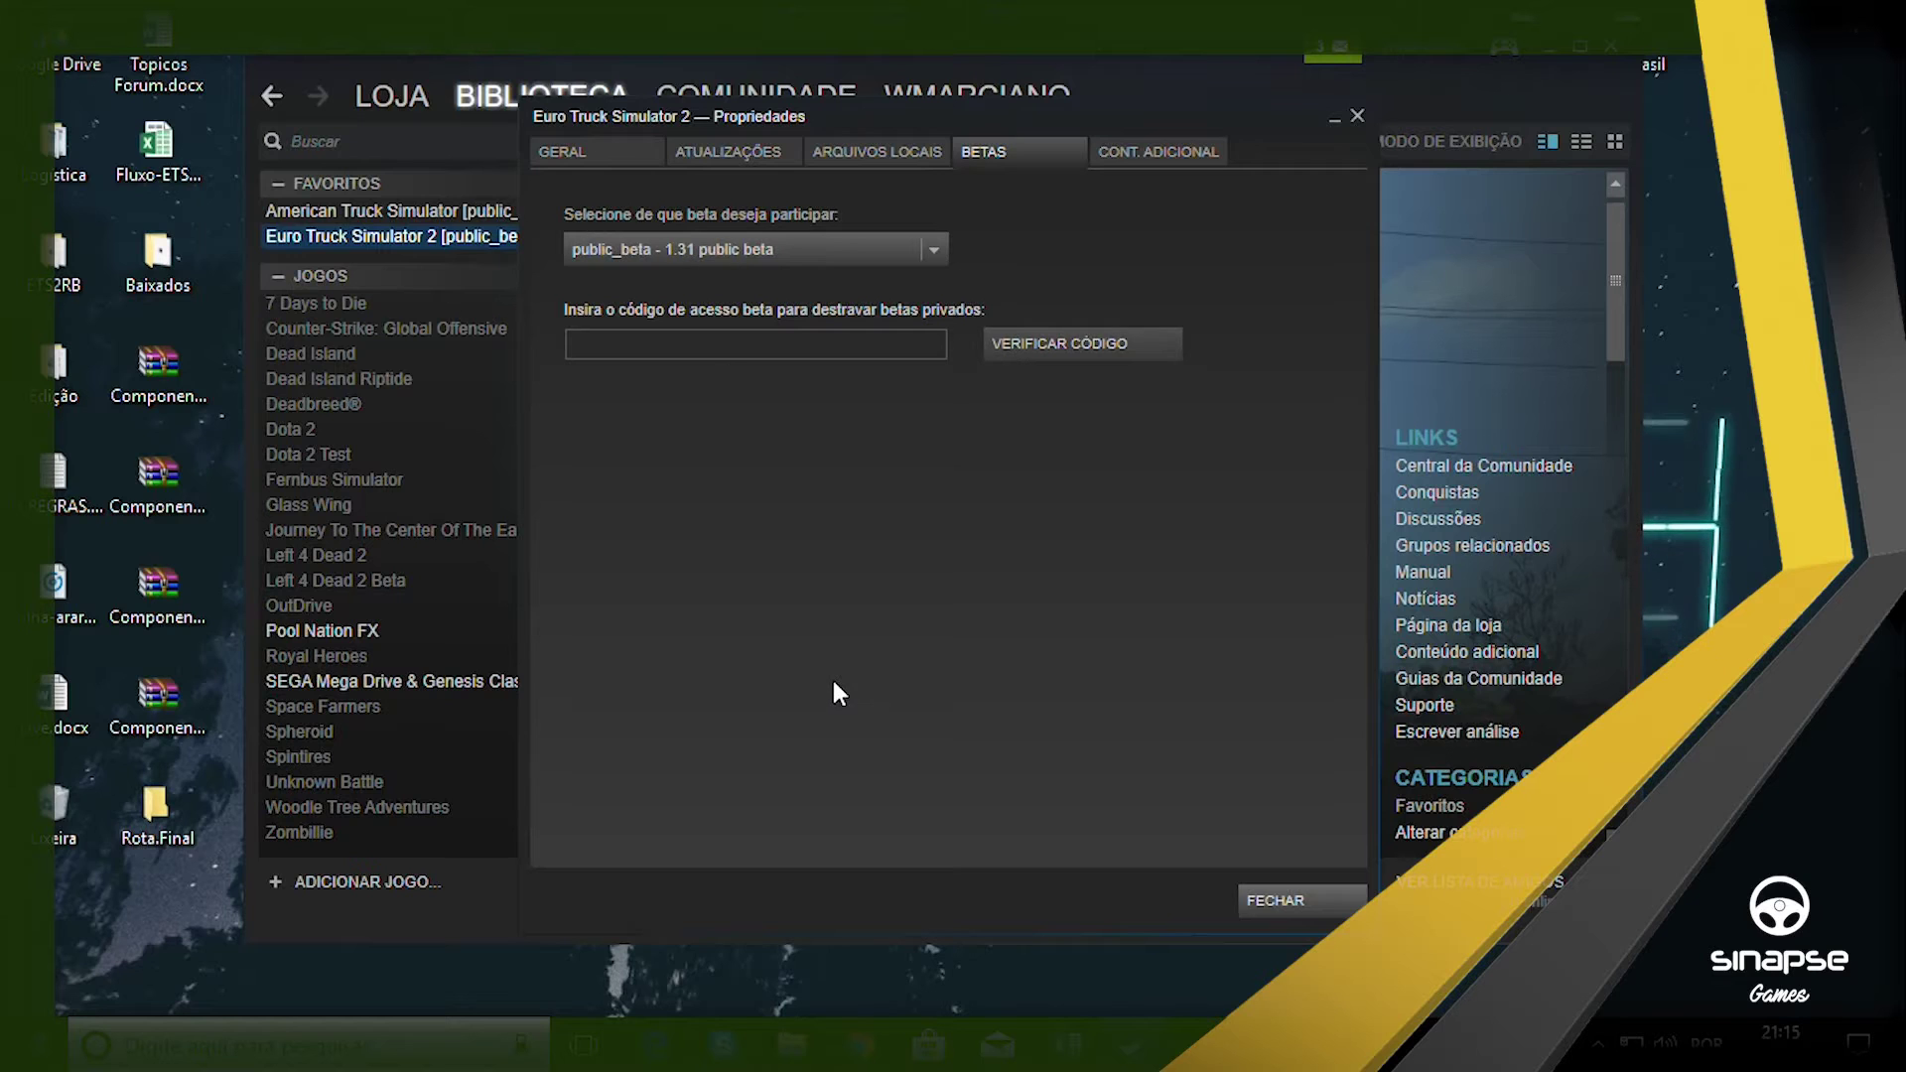
left_click(1271, 901)
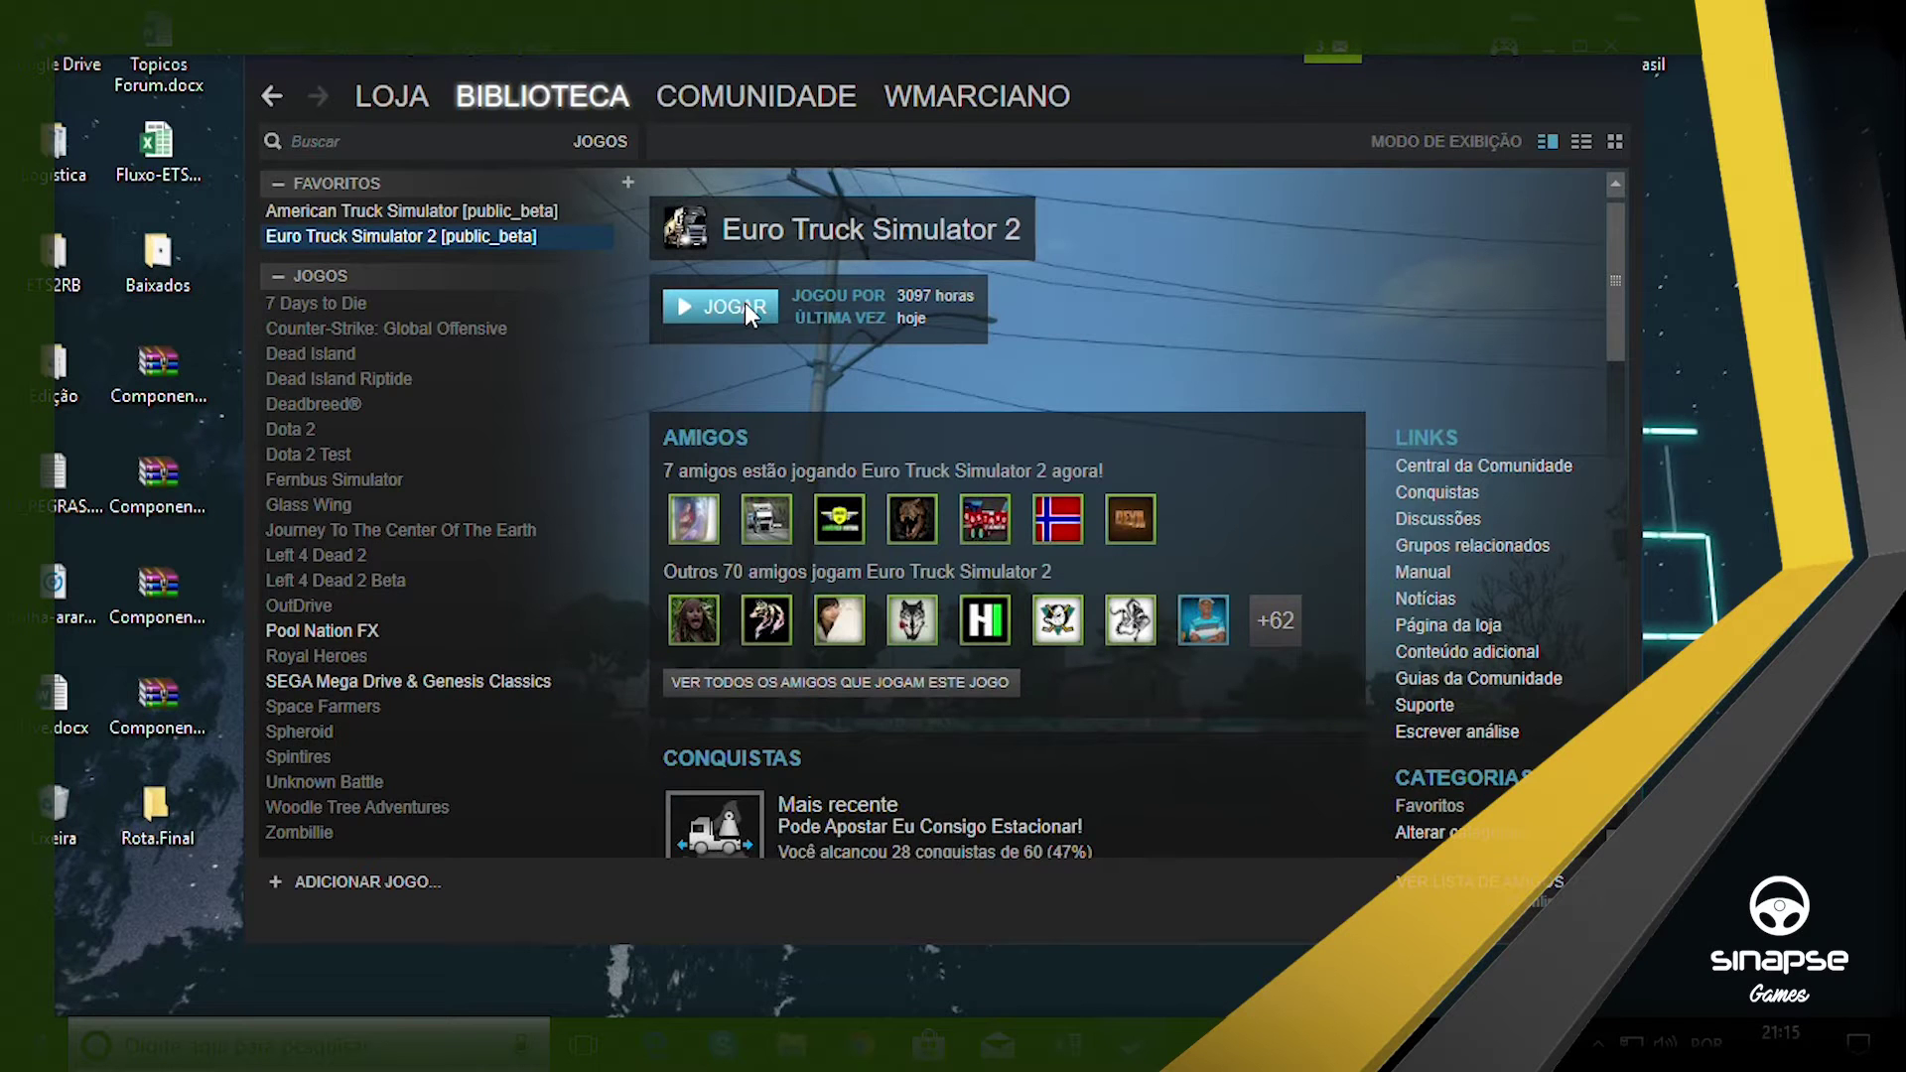
Reopen Euro Truck Simulator 2's properties and look through its list of additional content (DLCs).
right_click(457, 235)
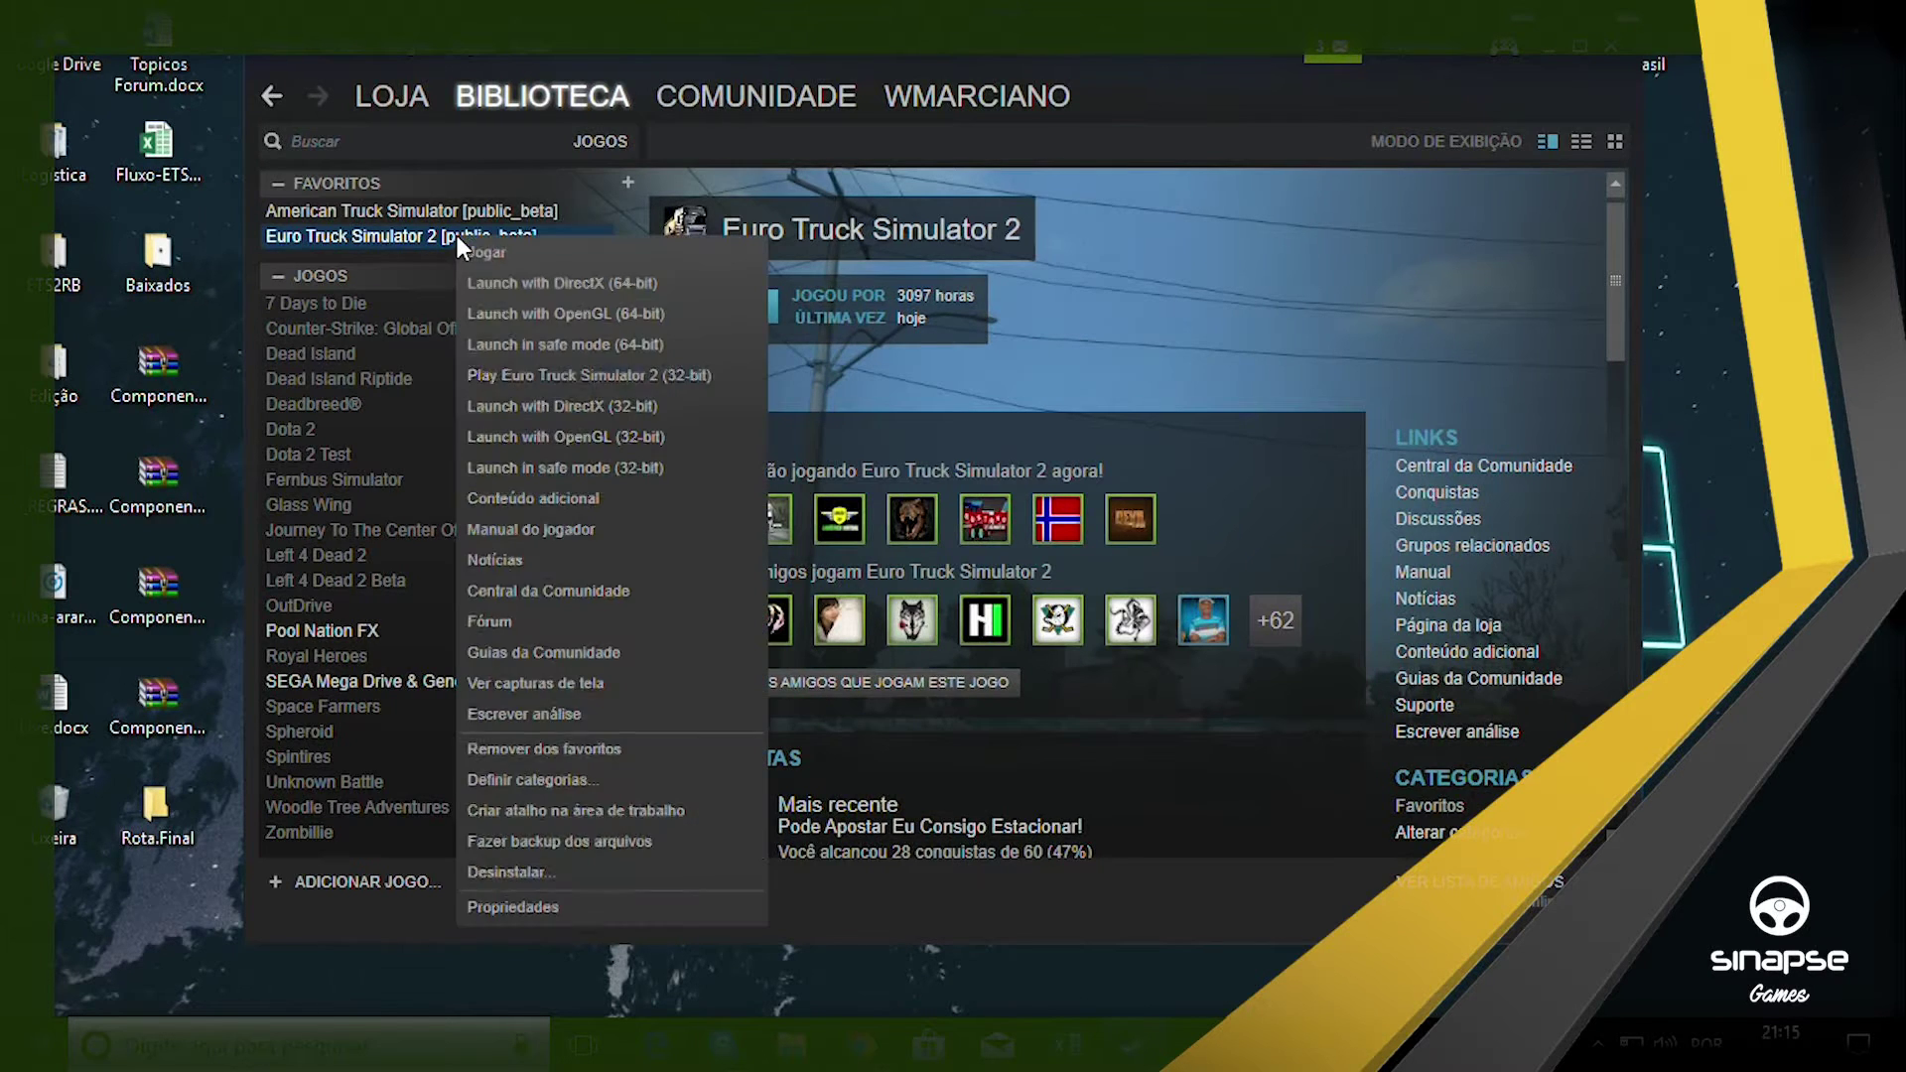
left_click(574, 898)
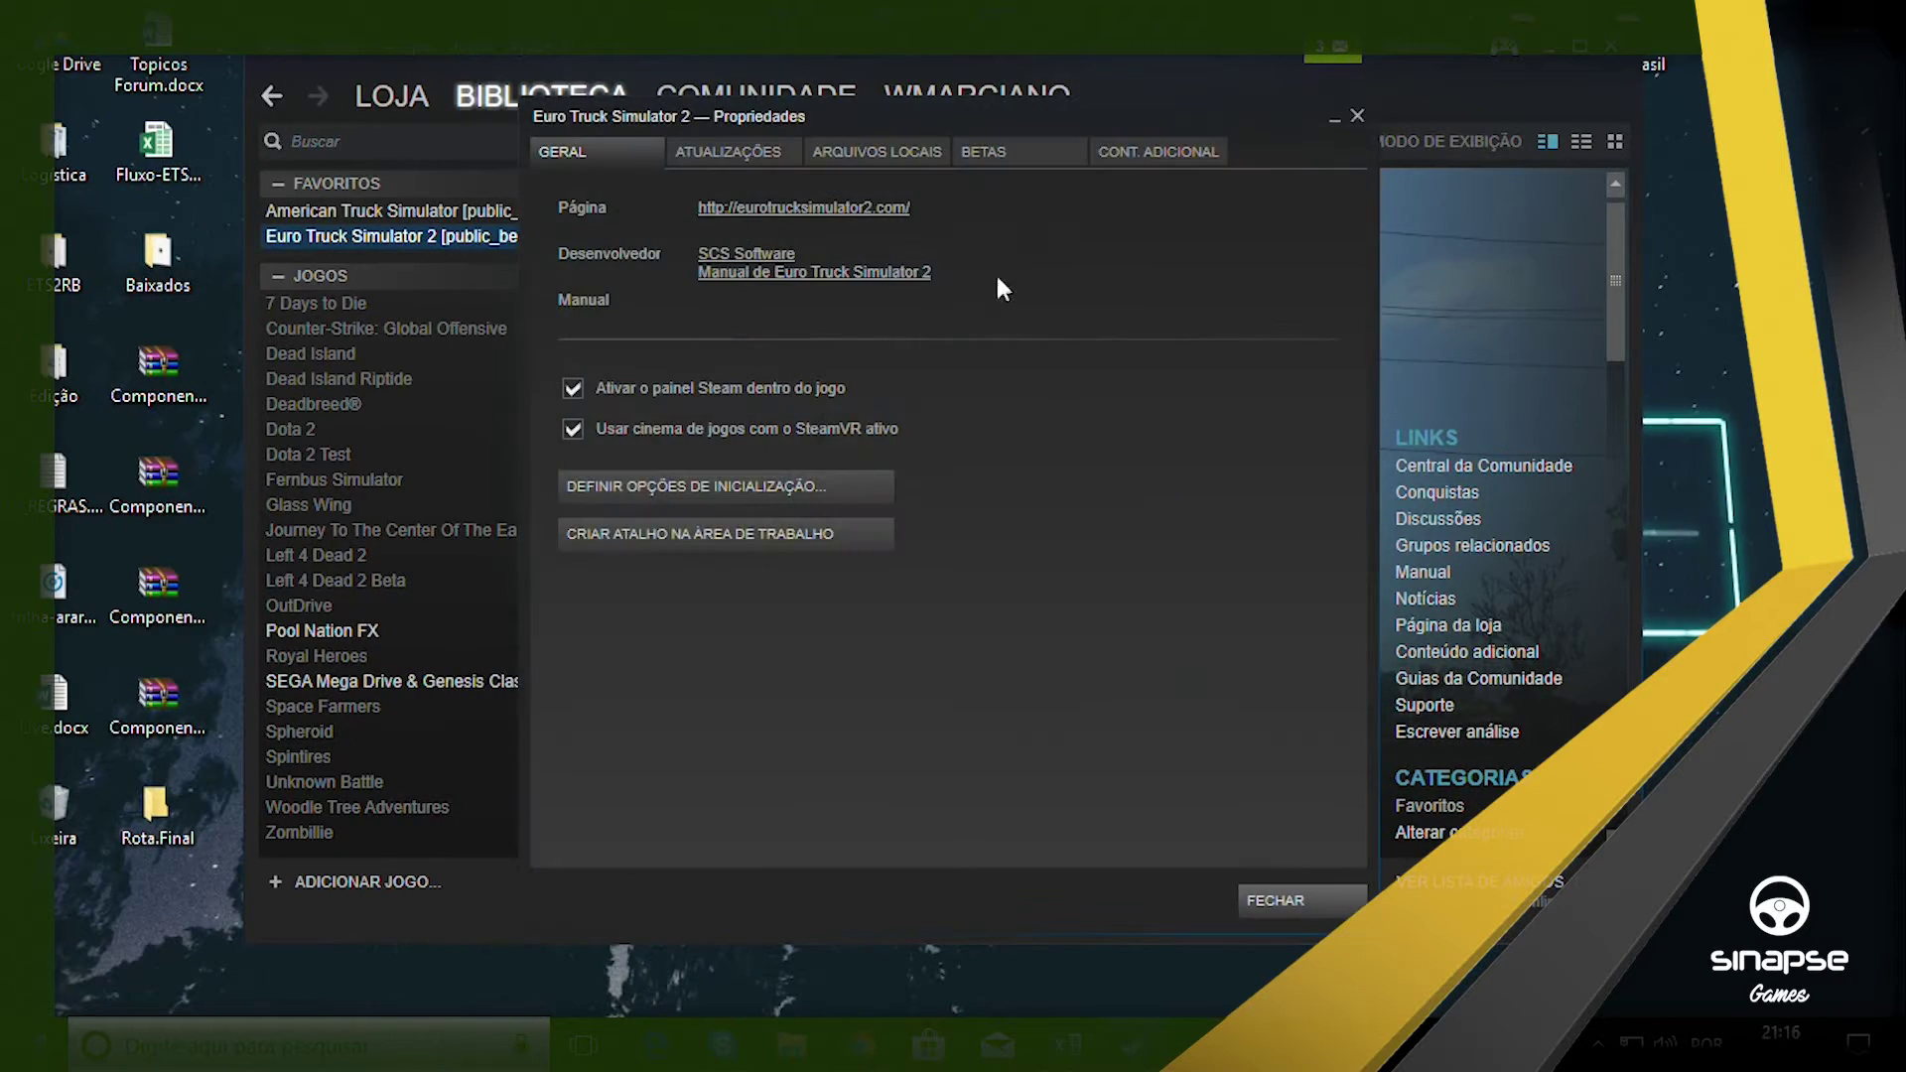
left_click(1150, 157)
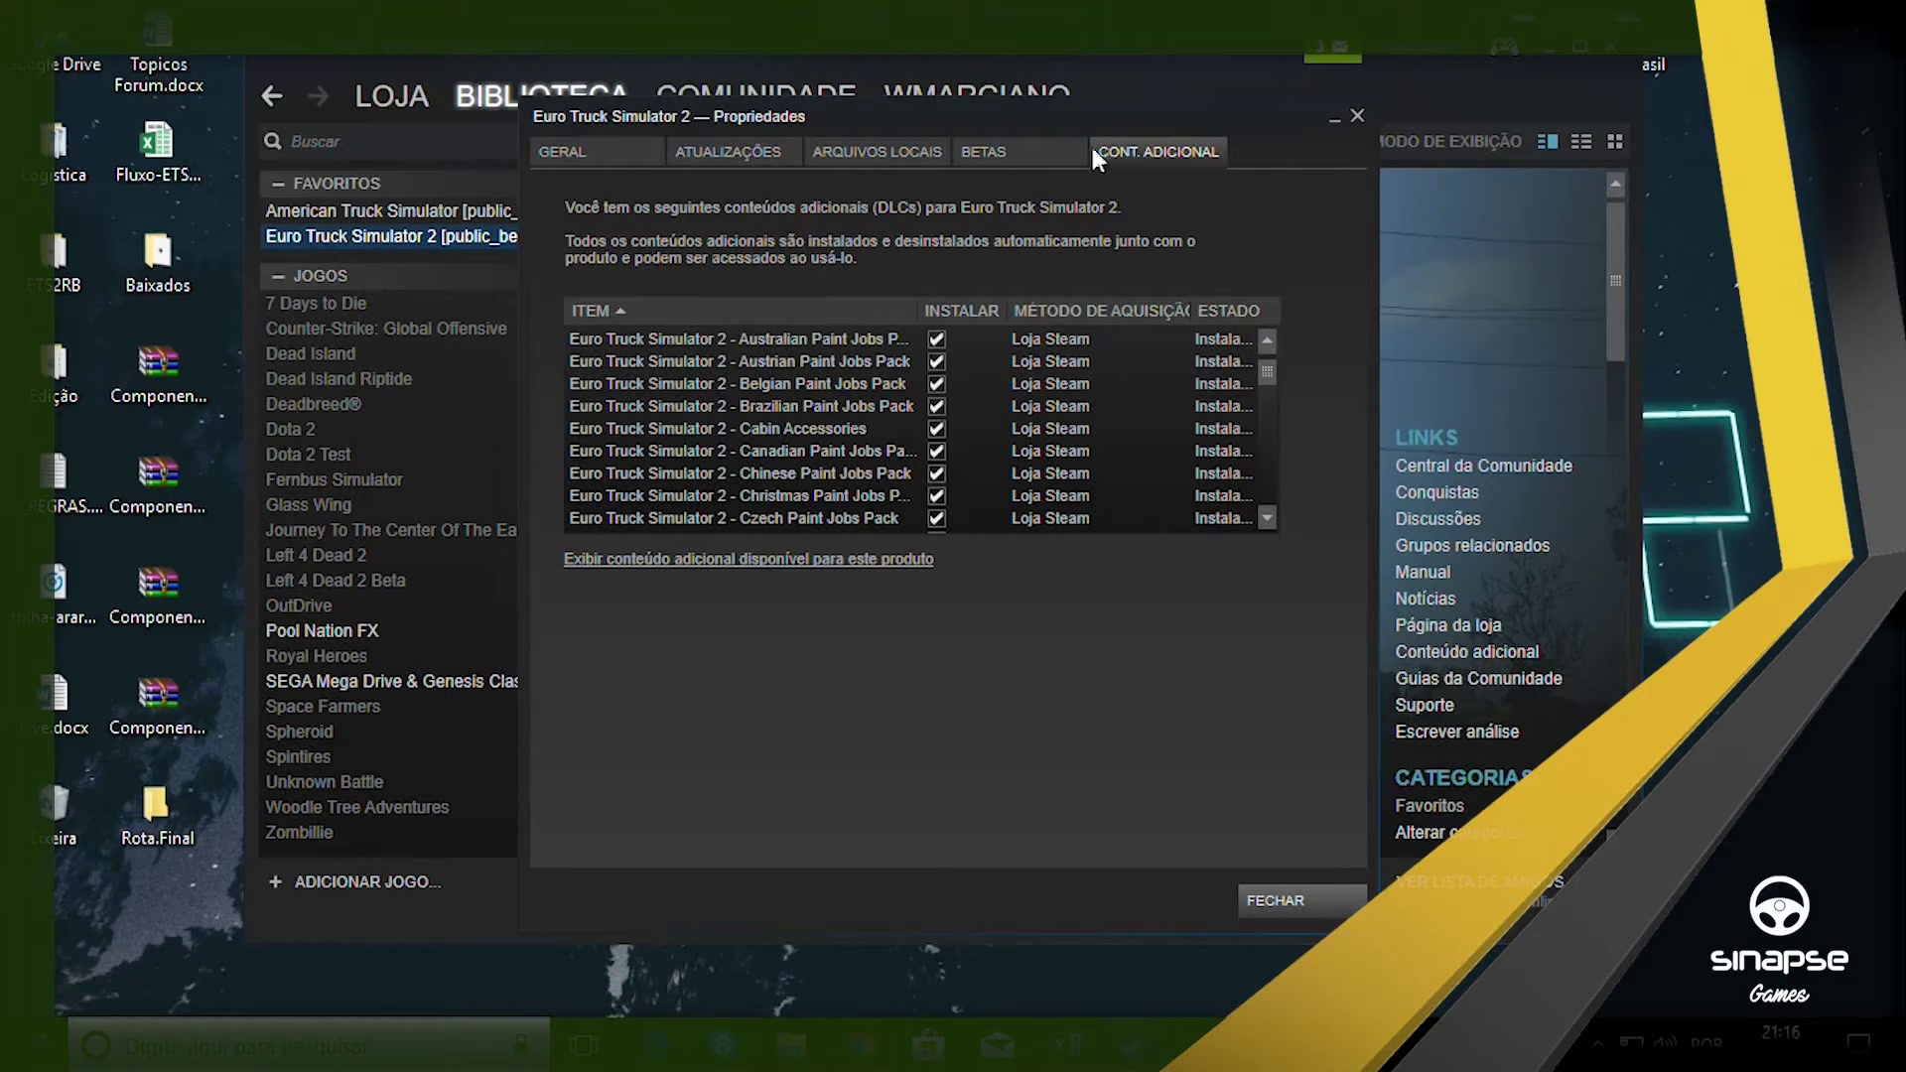
scroll(879, 409, "down", 5)
scroll(878, 409, "down", 8)
scroll(877, 436, "up", 8)
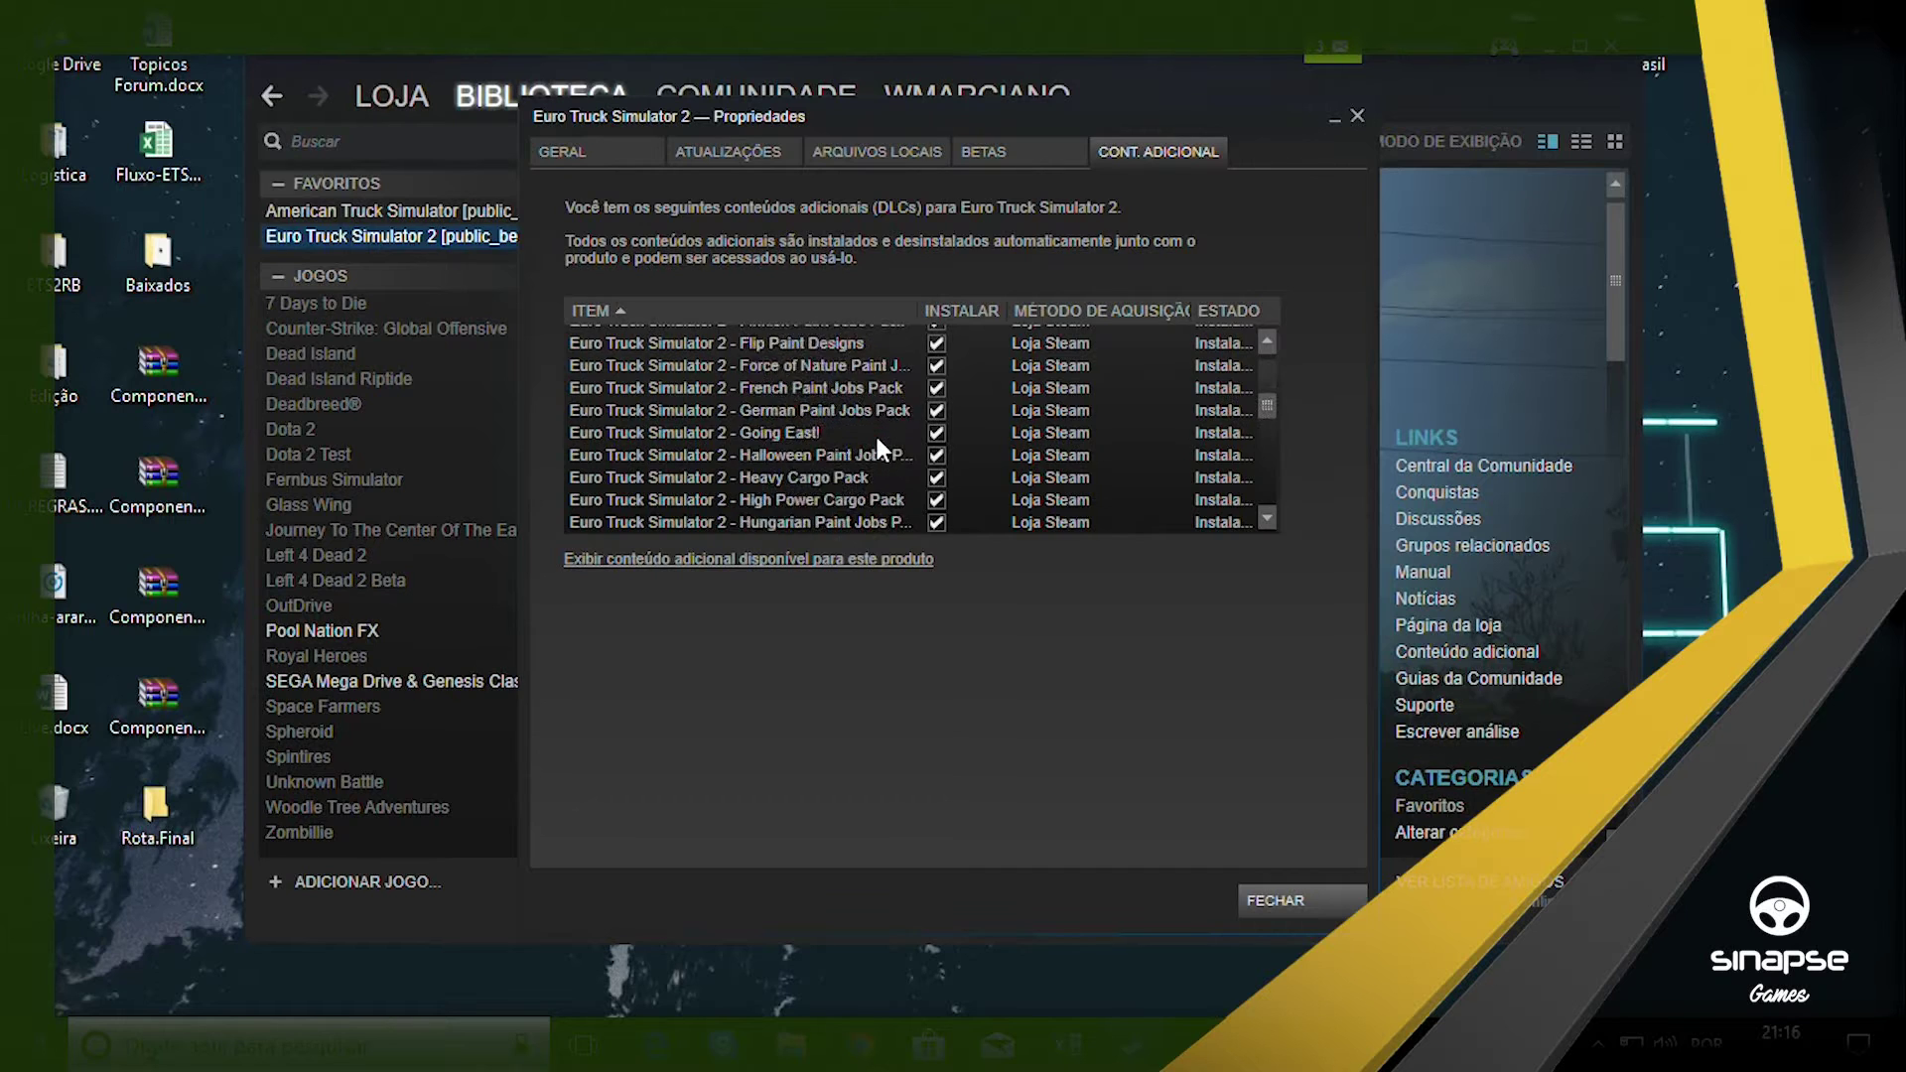
scroll(877, 448, "up", 5)
scroll(988, 393, "down", 6)
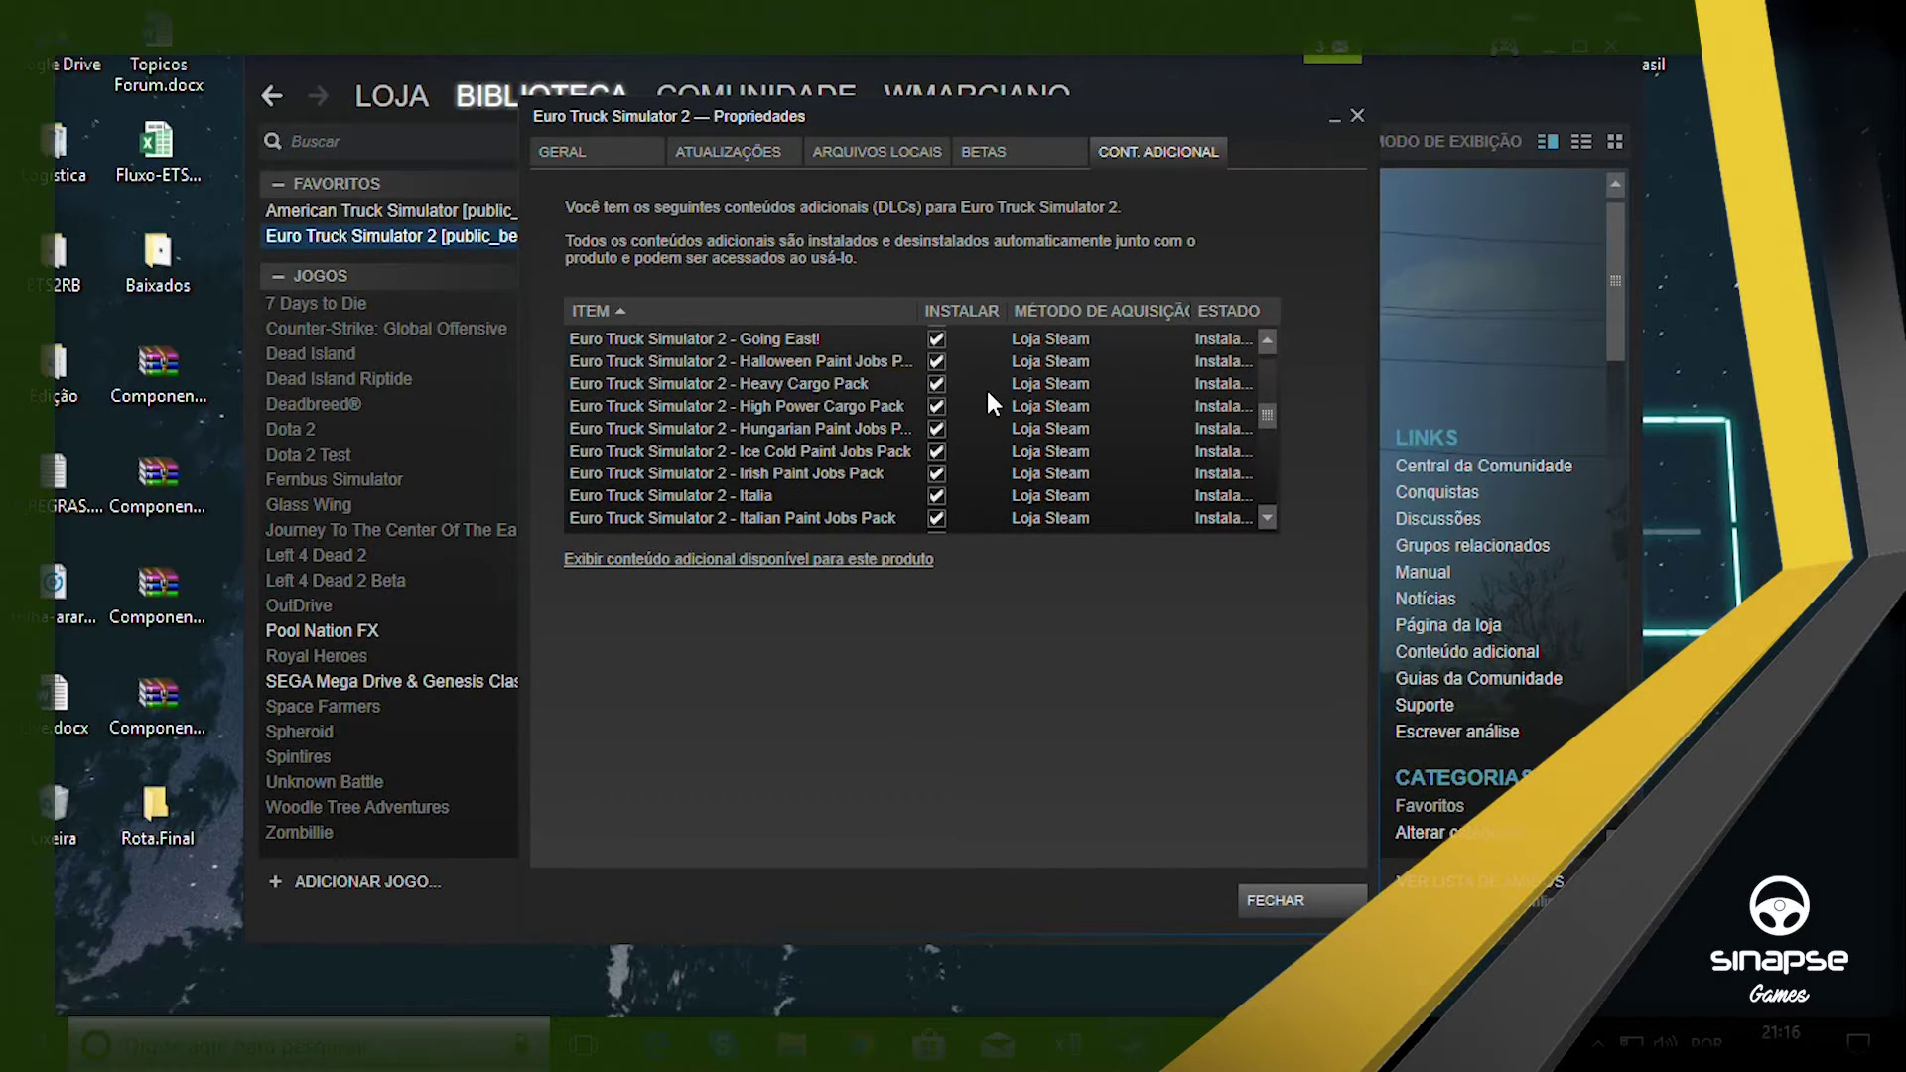
Locate the map DLCs Vive la France !, Scandinavia, Italia and Going East! in the list and close the properties.
scroll(988, 397, "down", 8)
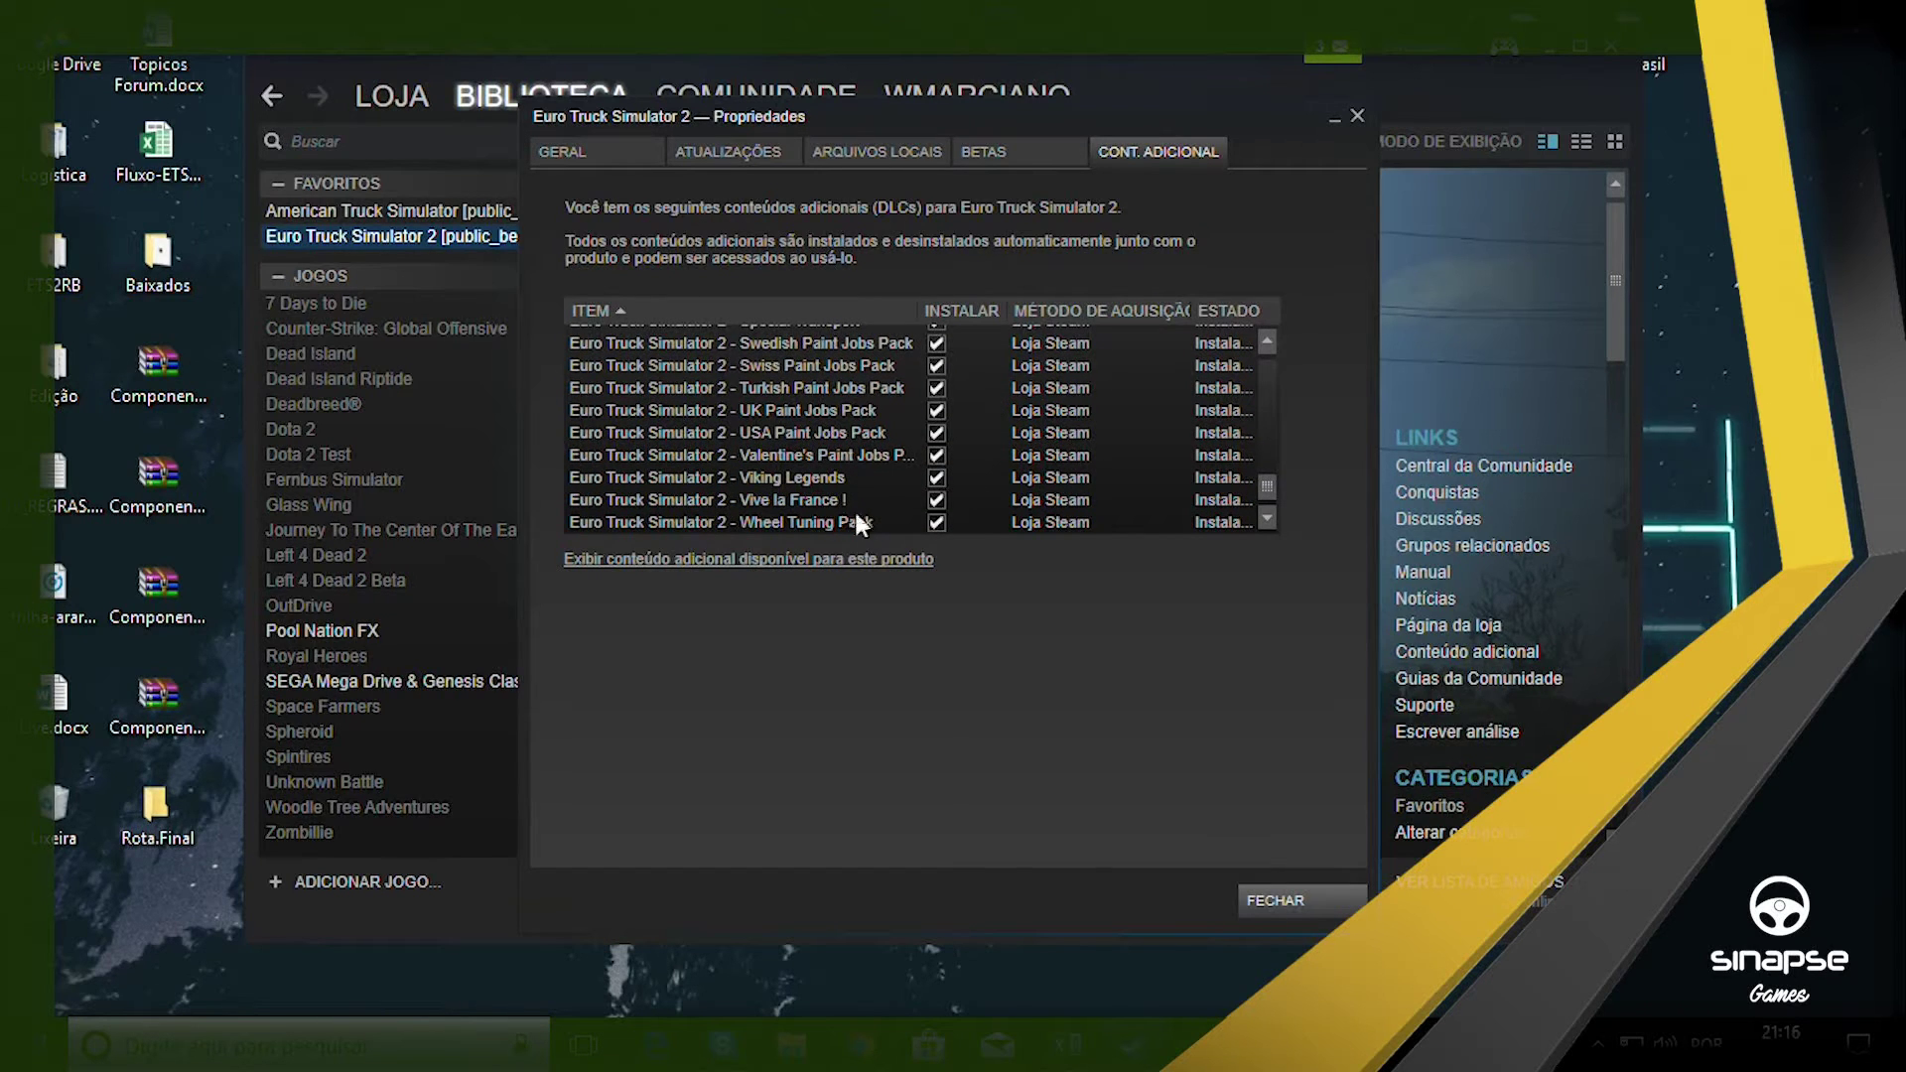
left_click(796, 501)
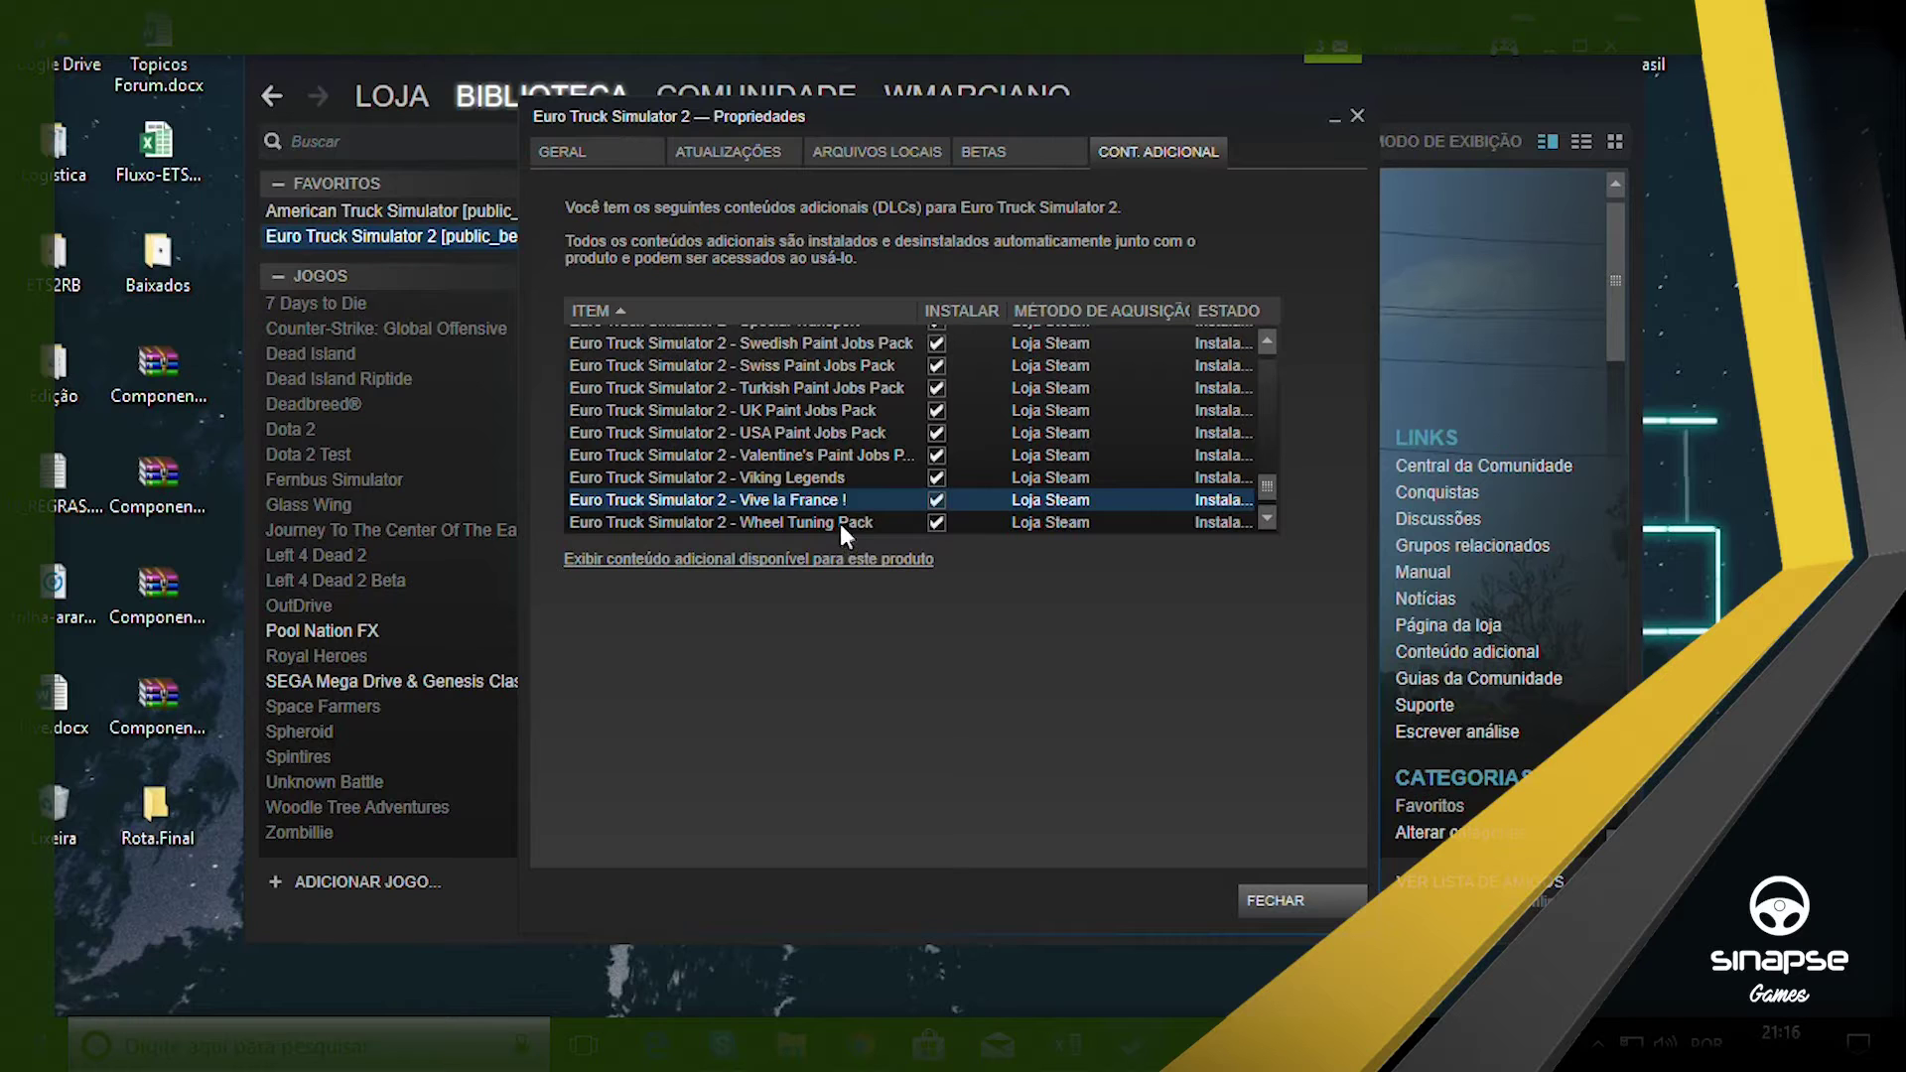
scroll(824, 427, "up", 3)
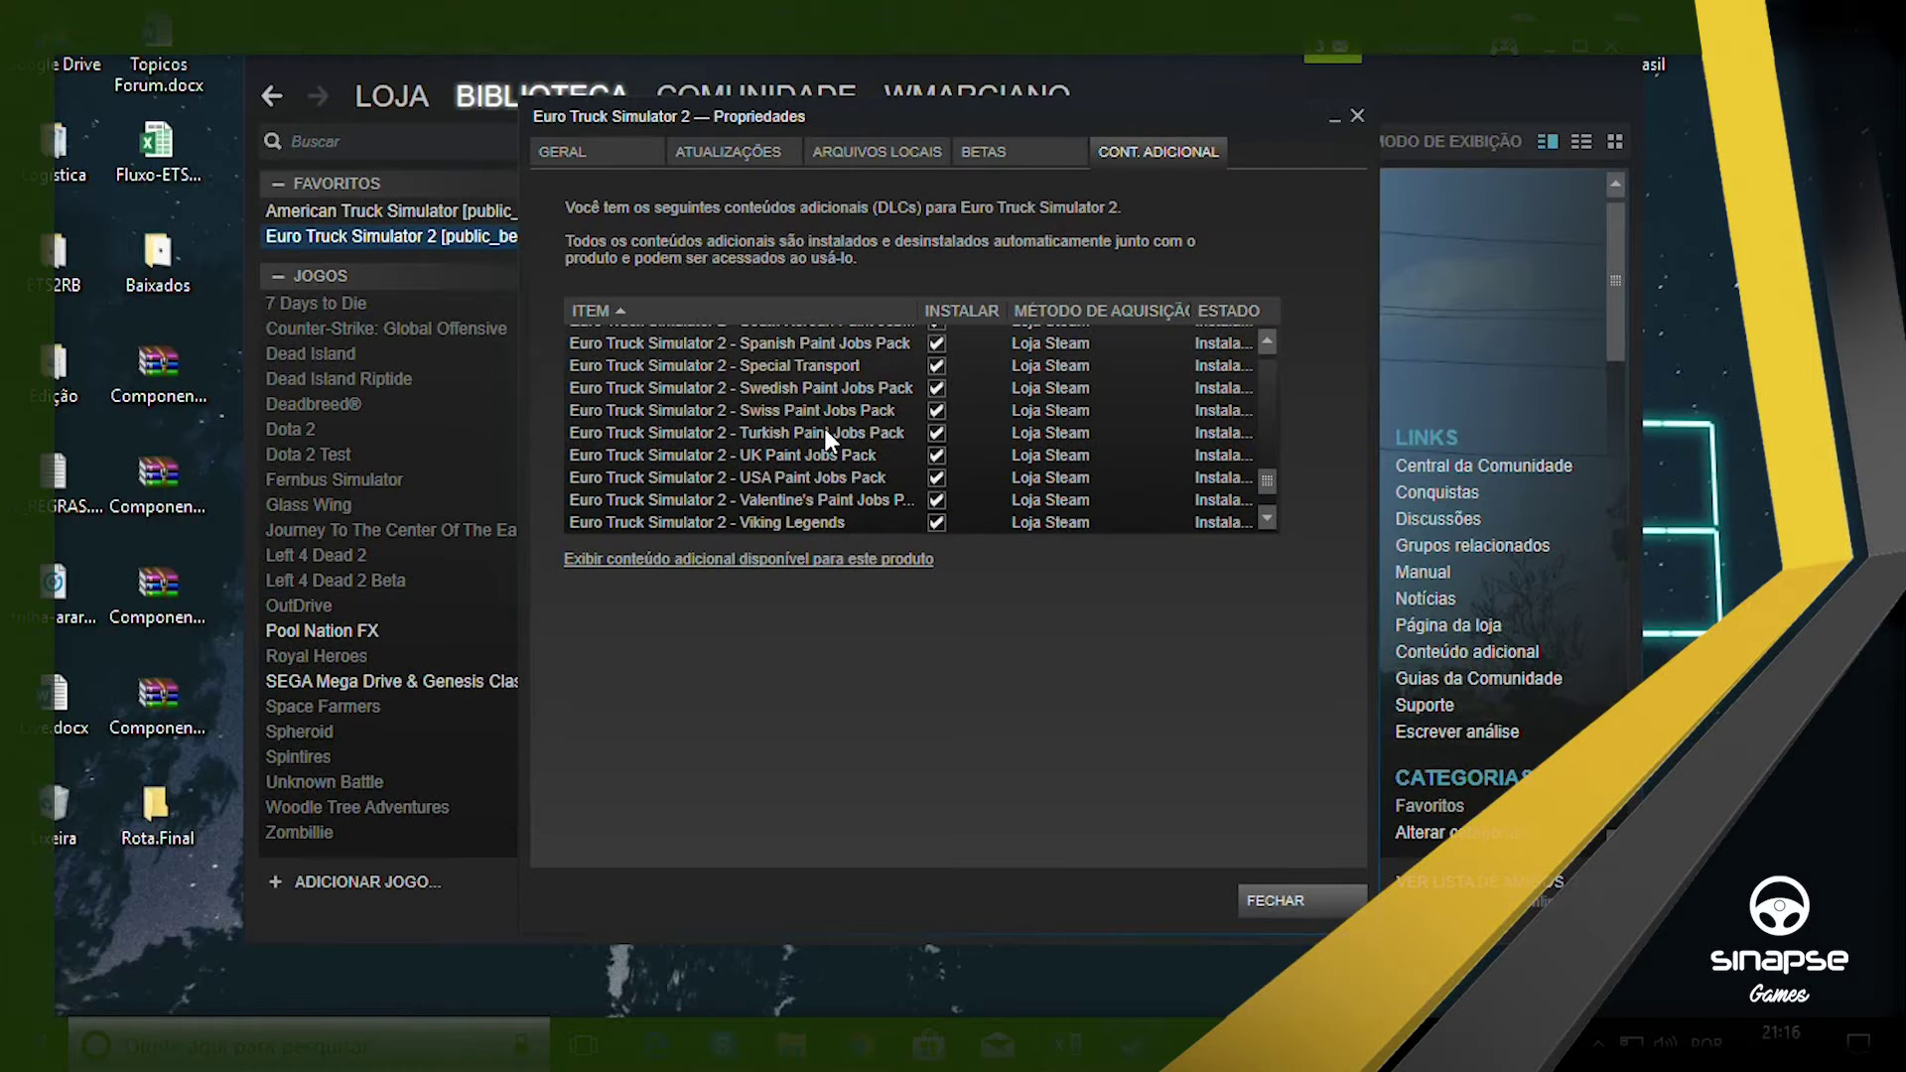
scroll(796, 425, "up", 1)
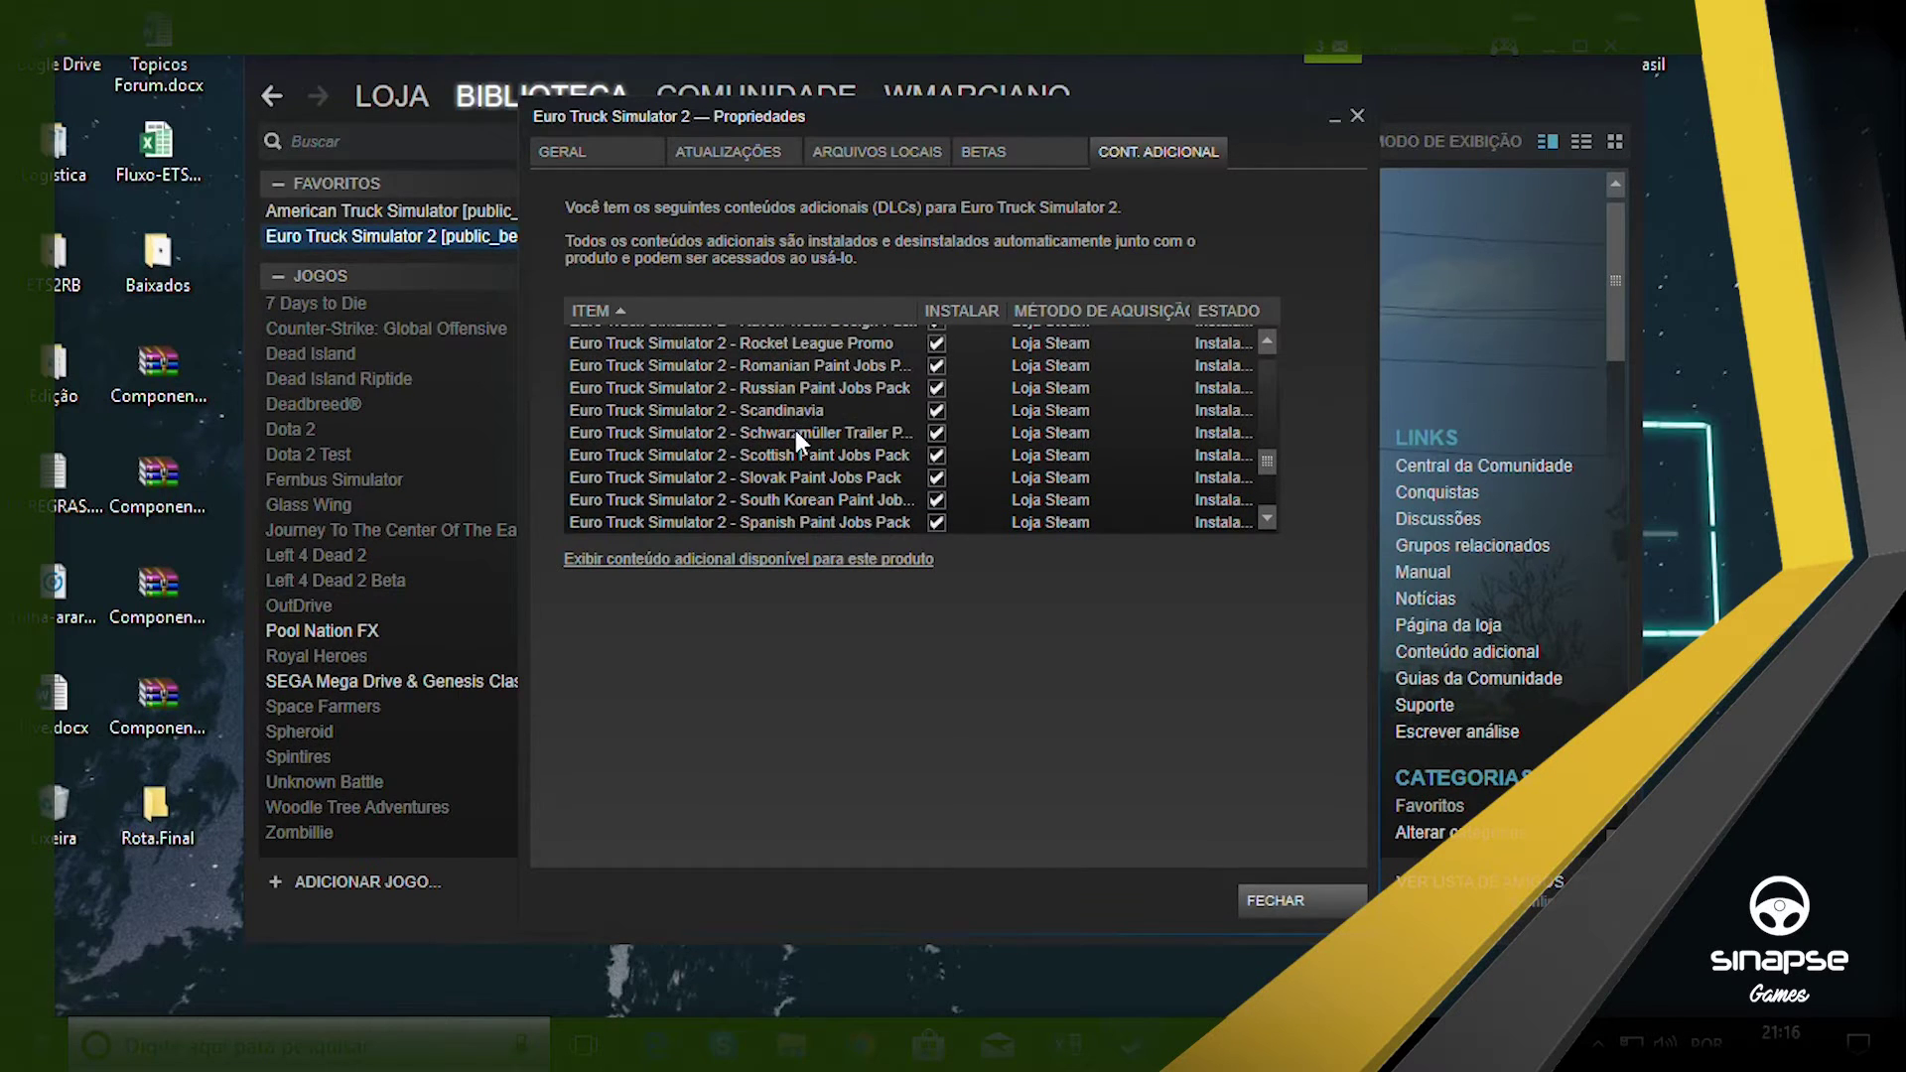
left_click(785, 410)
scroll(818, 438, "up", 3)
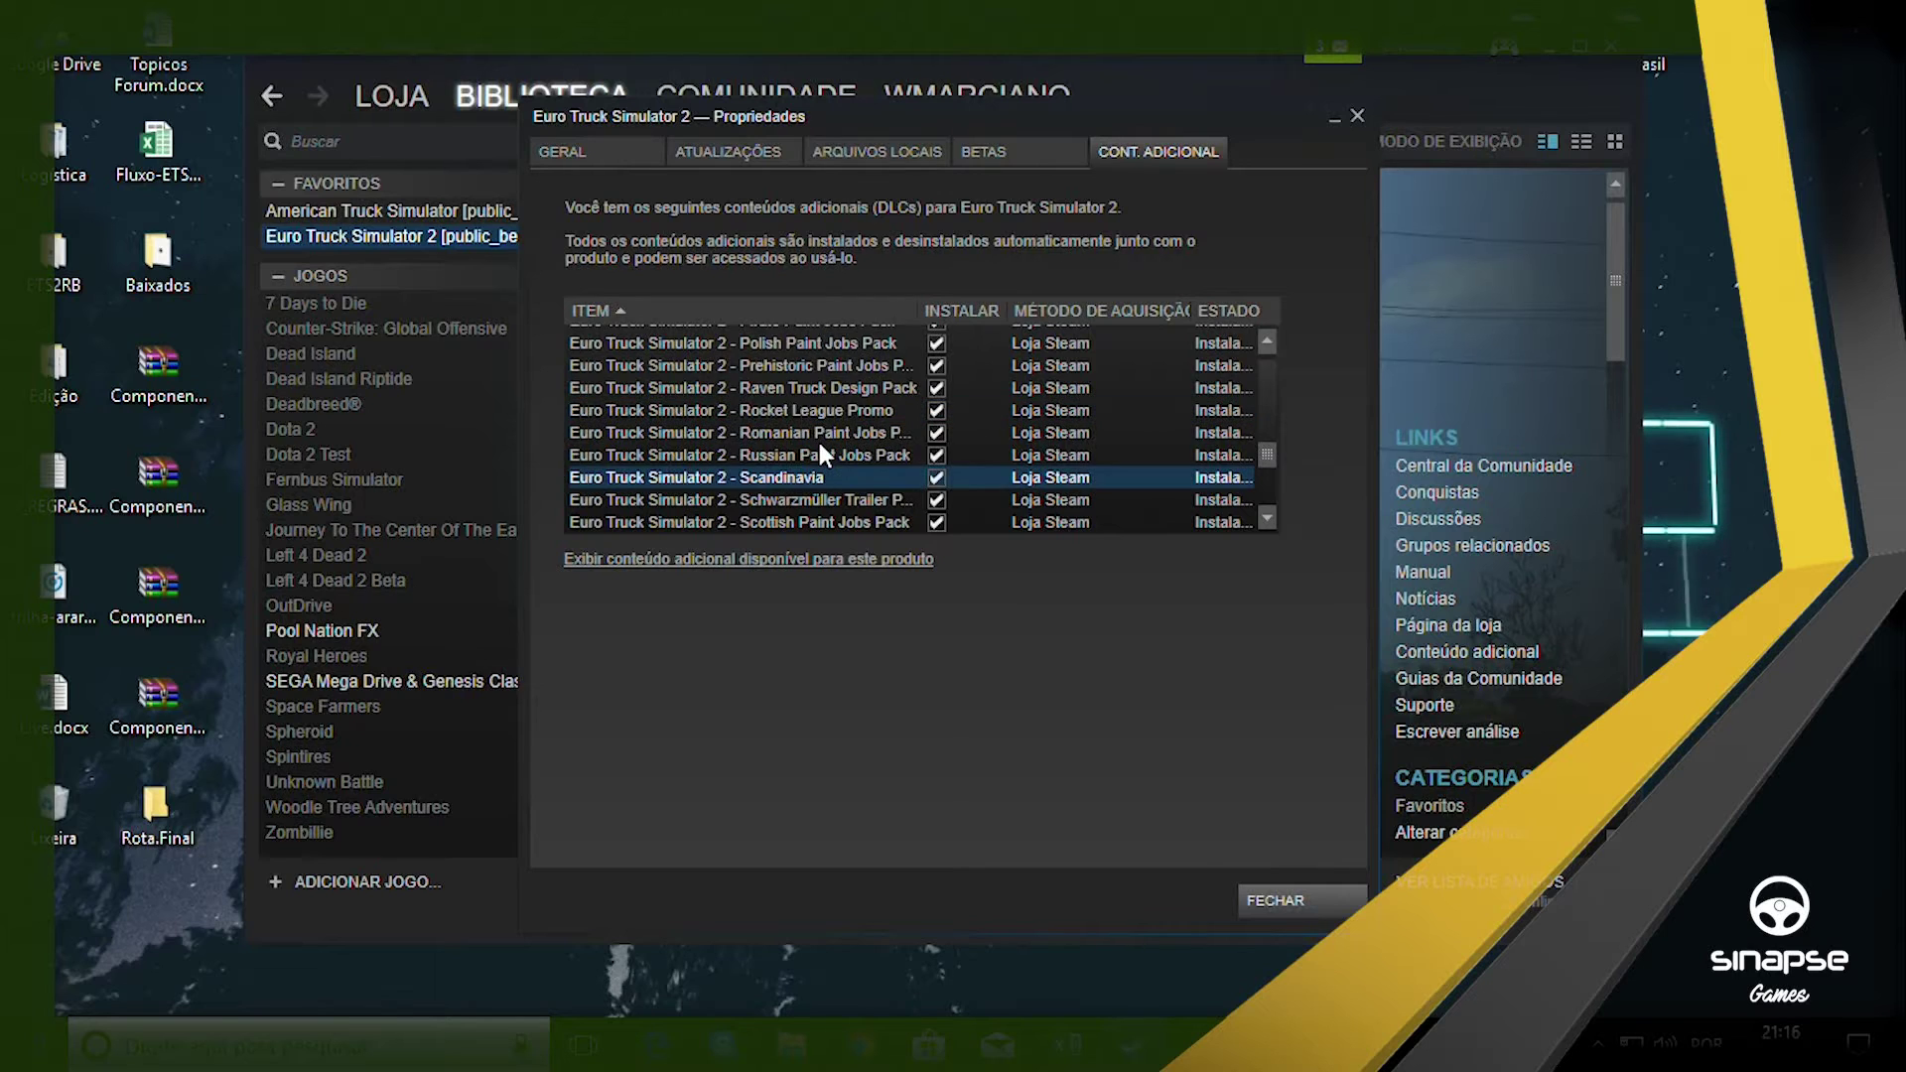
scroll(819, 443, "up", 2)
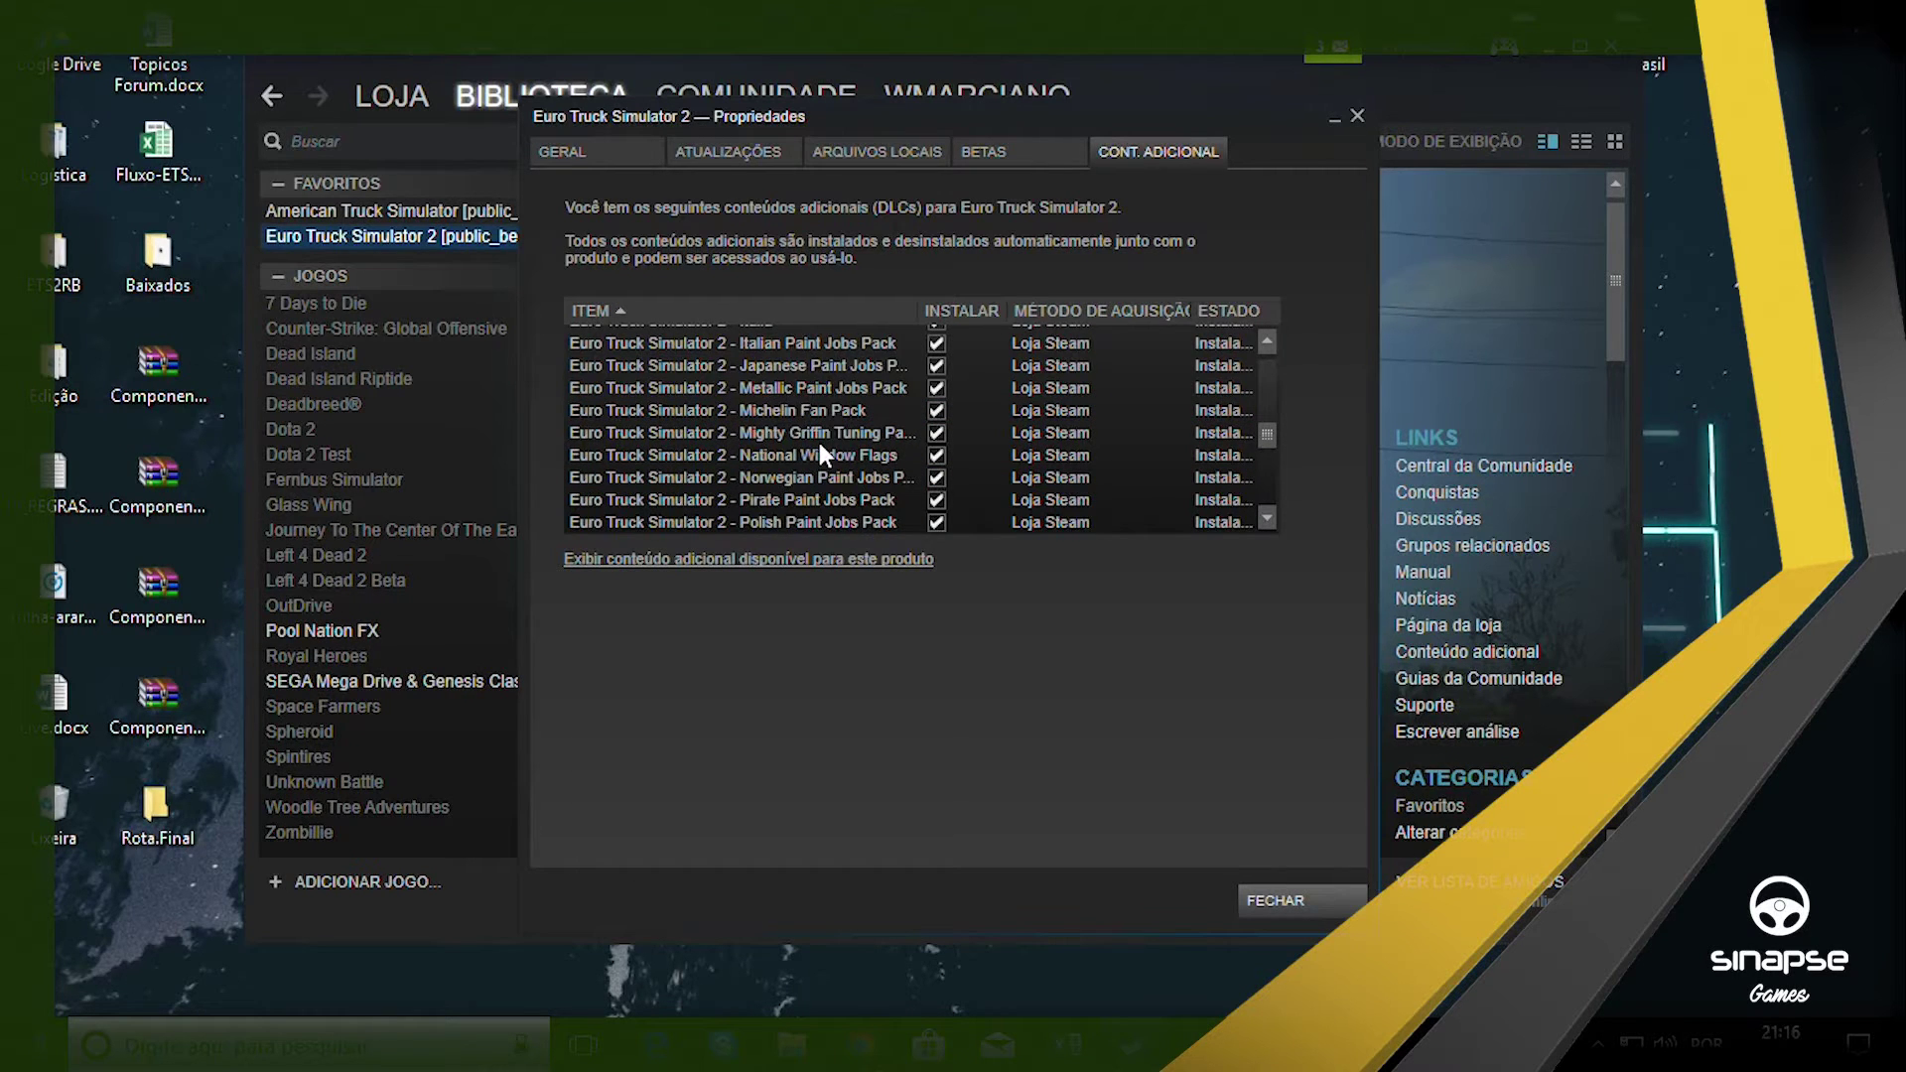
left_click(772, 388)
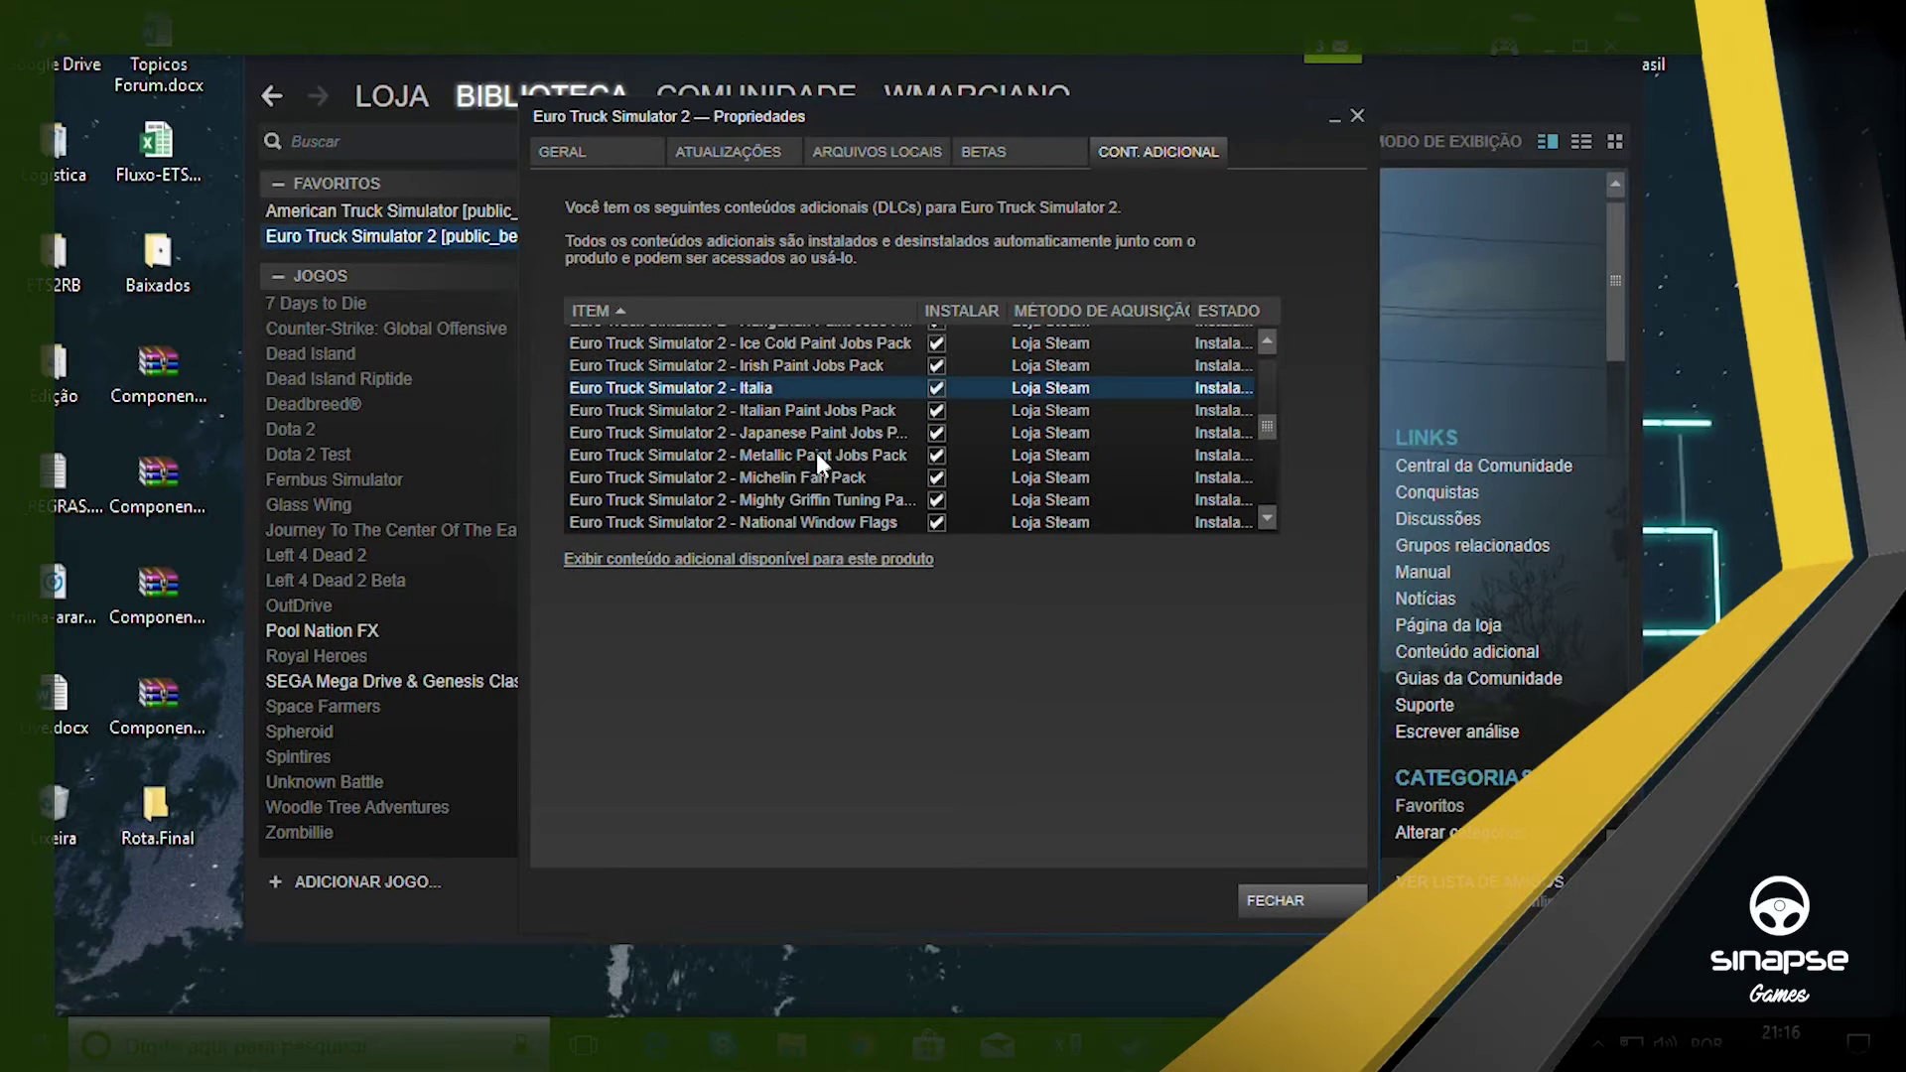
scroll(816, 428, "up", 2)
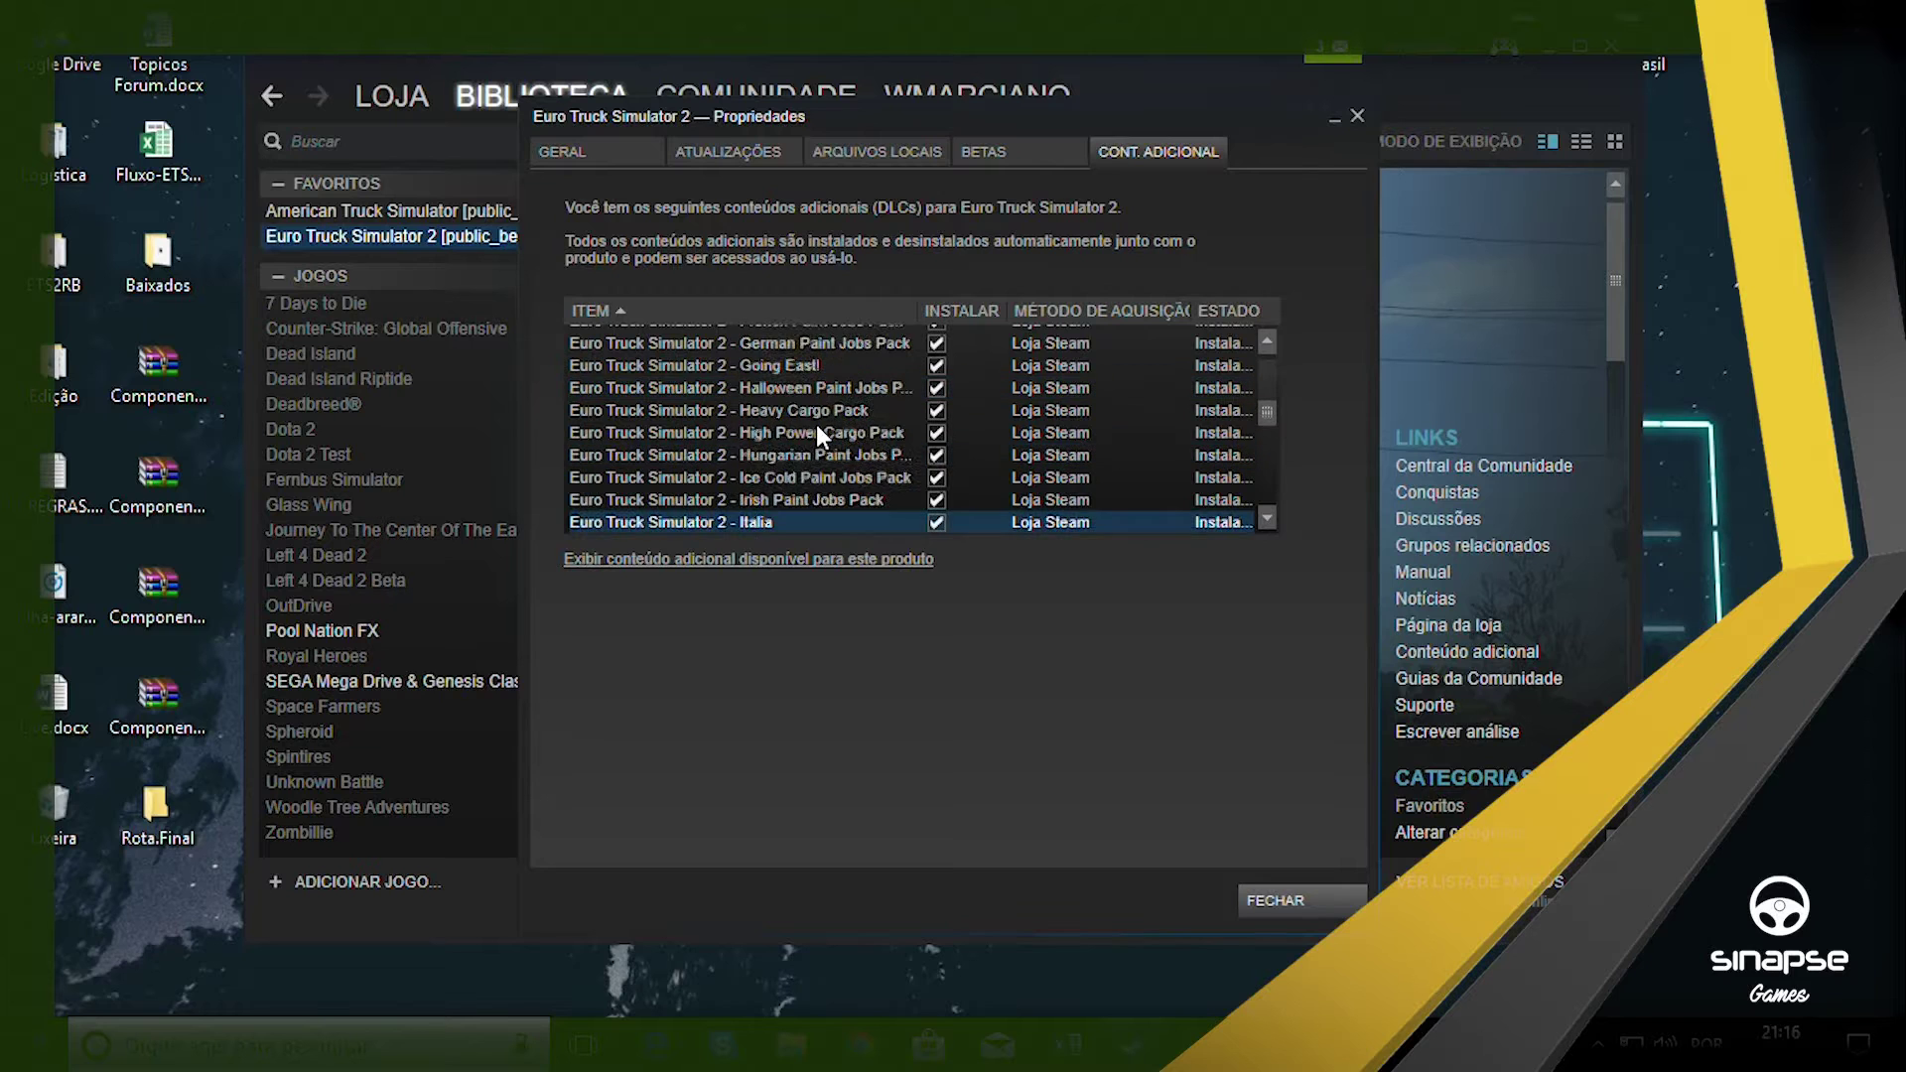
left_click(789, 365)
scroll(819, 450, "up", 1)
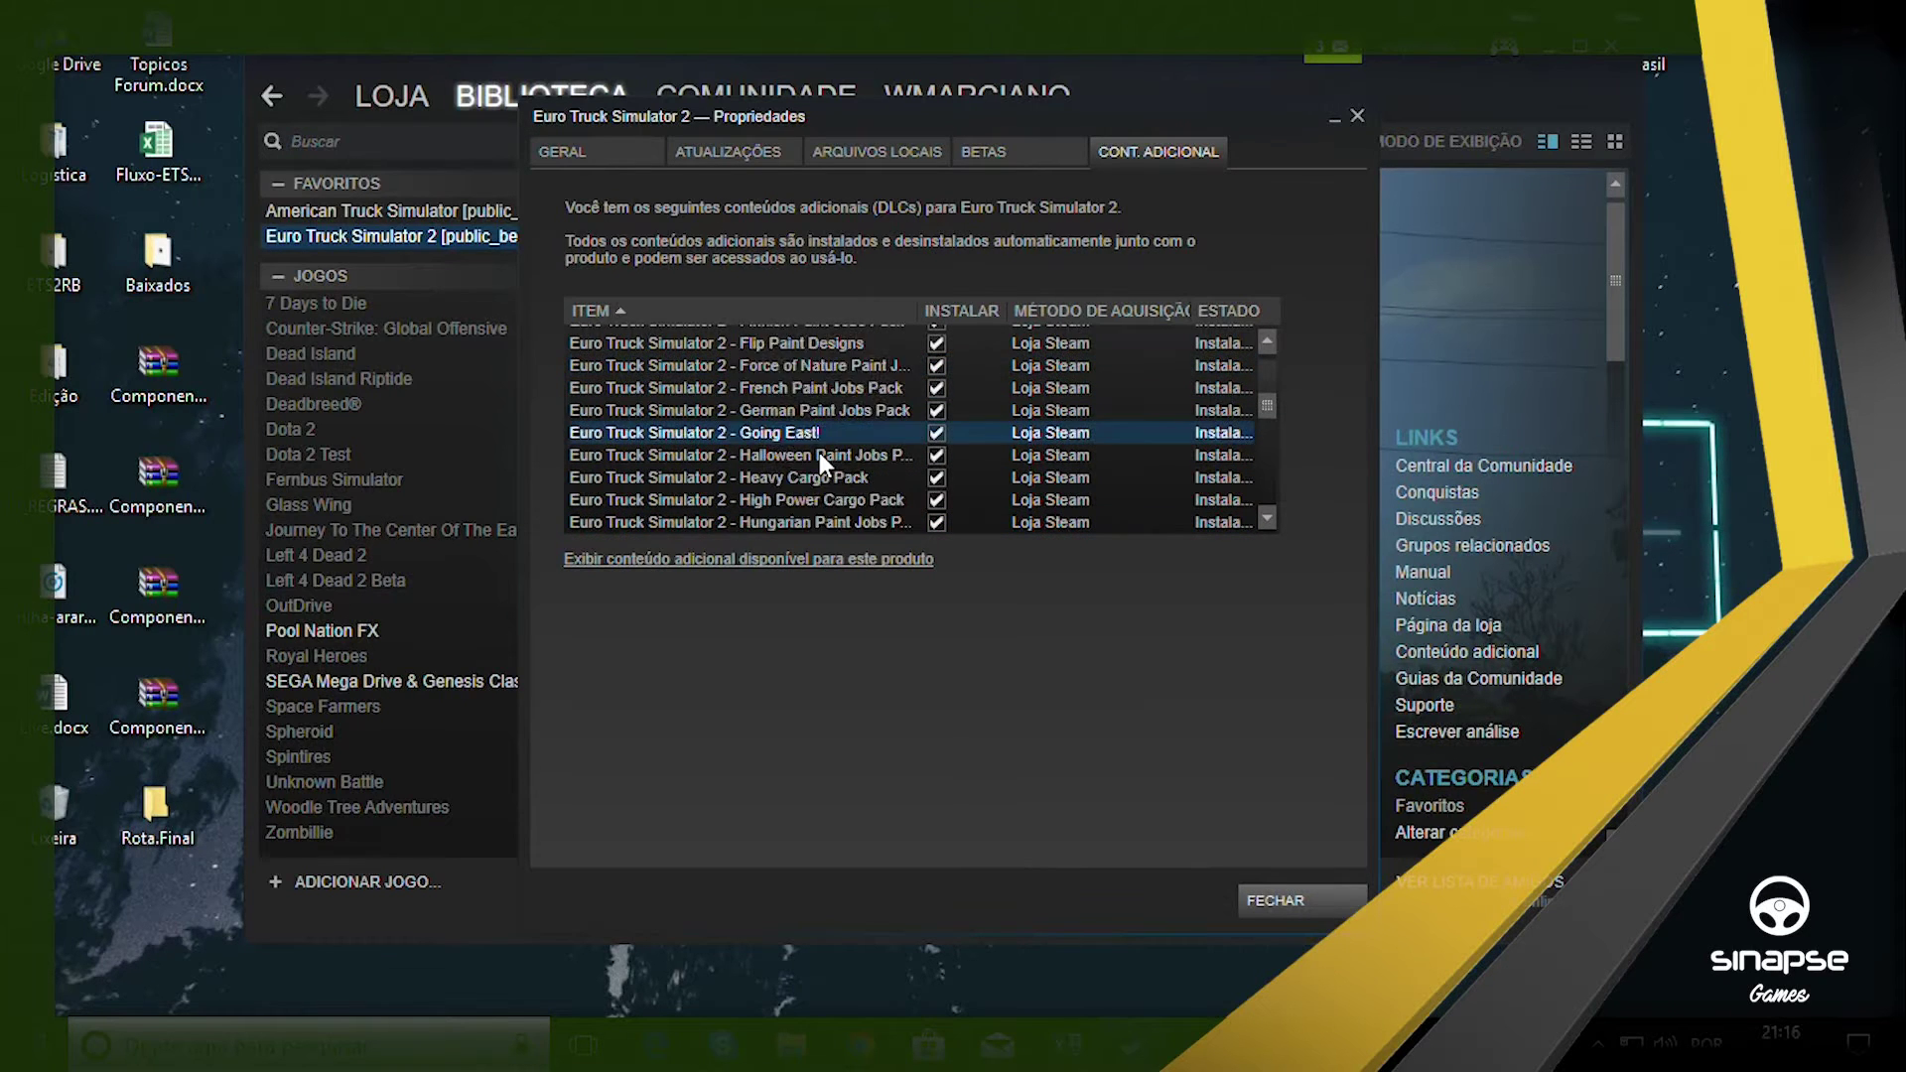
scroll(818, 450, "down", 2)
left_click(1290, 892)
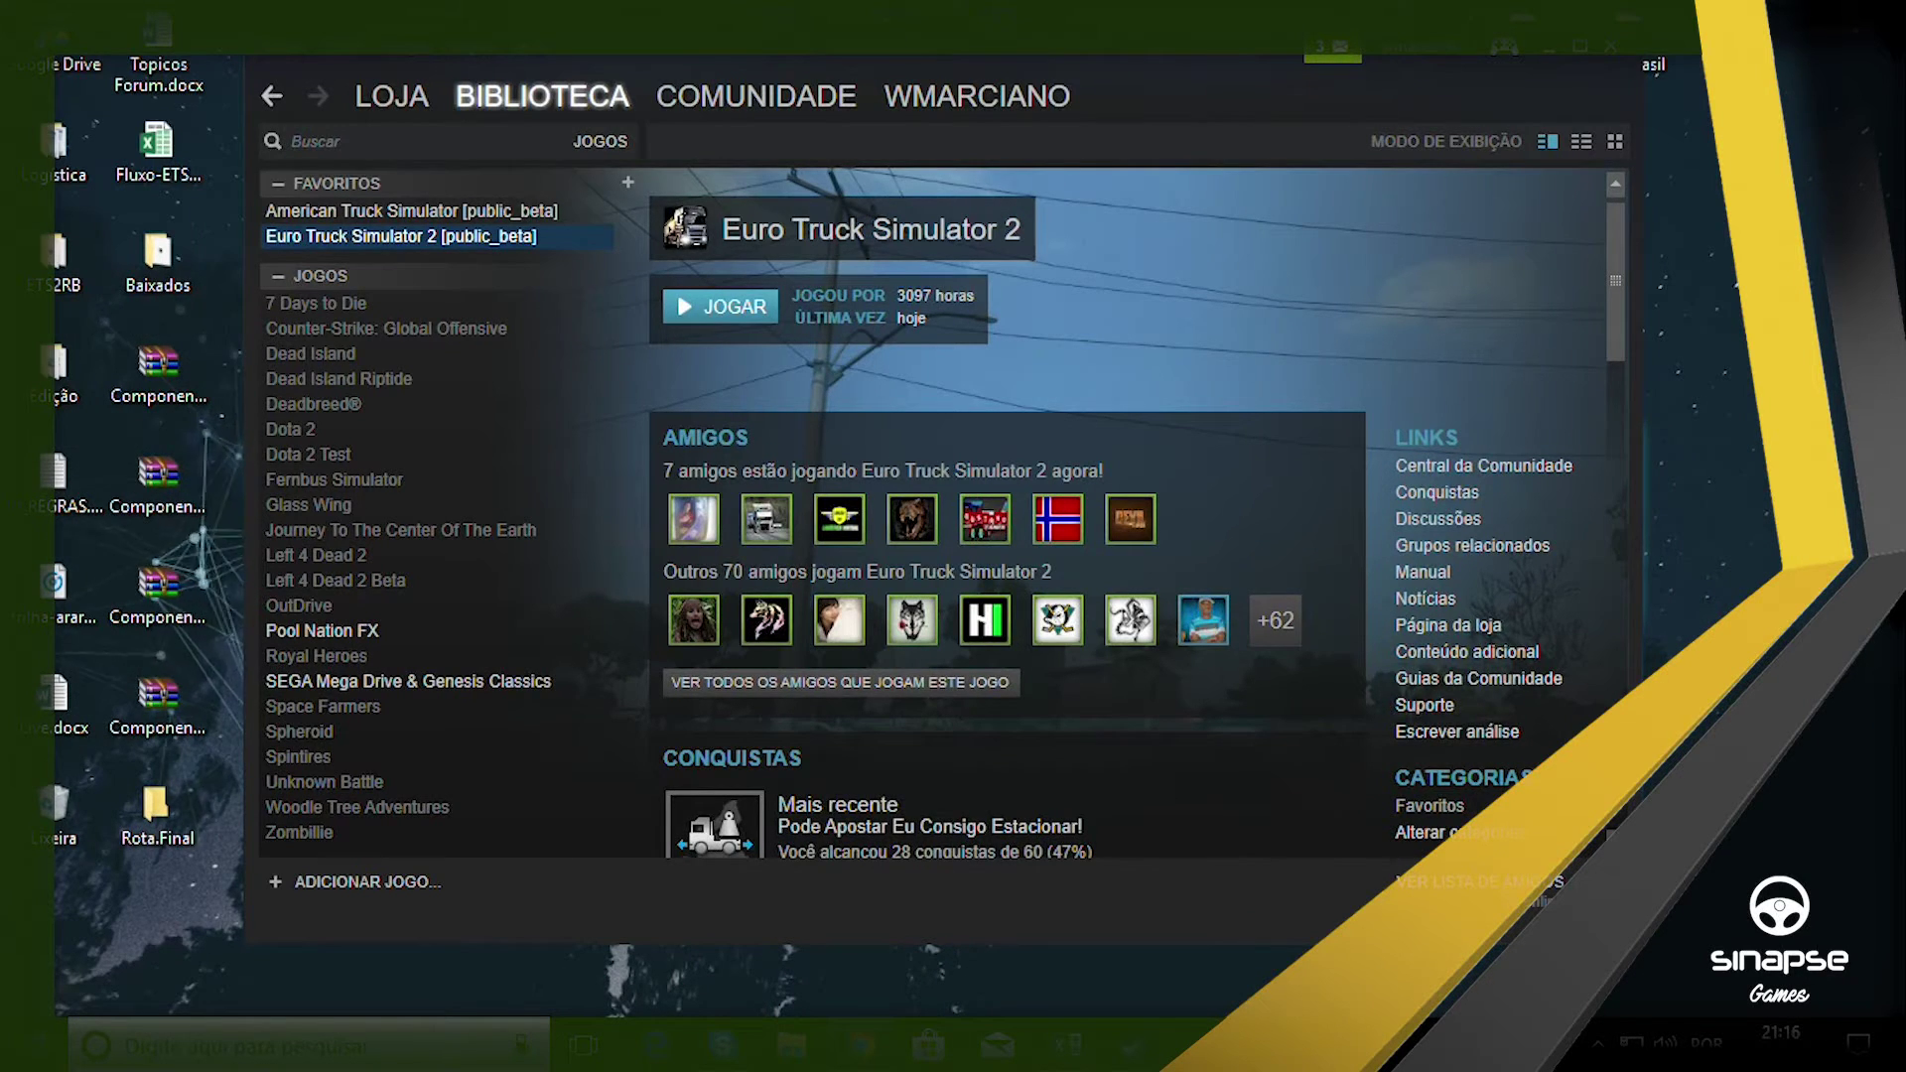
Switch to Chrome, open the ETS2 Rotas Brasil site at ets2rotasbrasil.com.br and maximize the browser window.
key("alt+Tab")
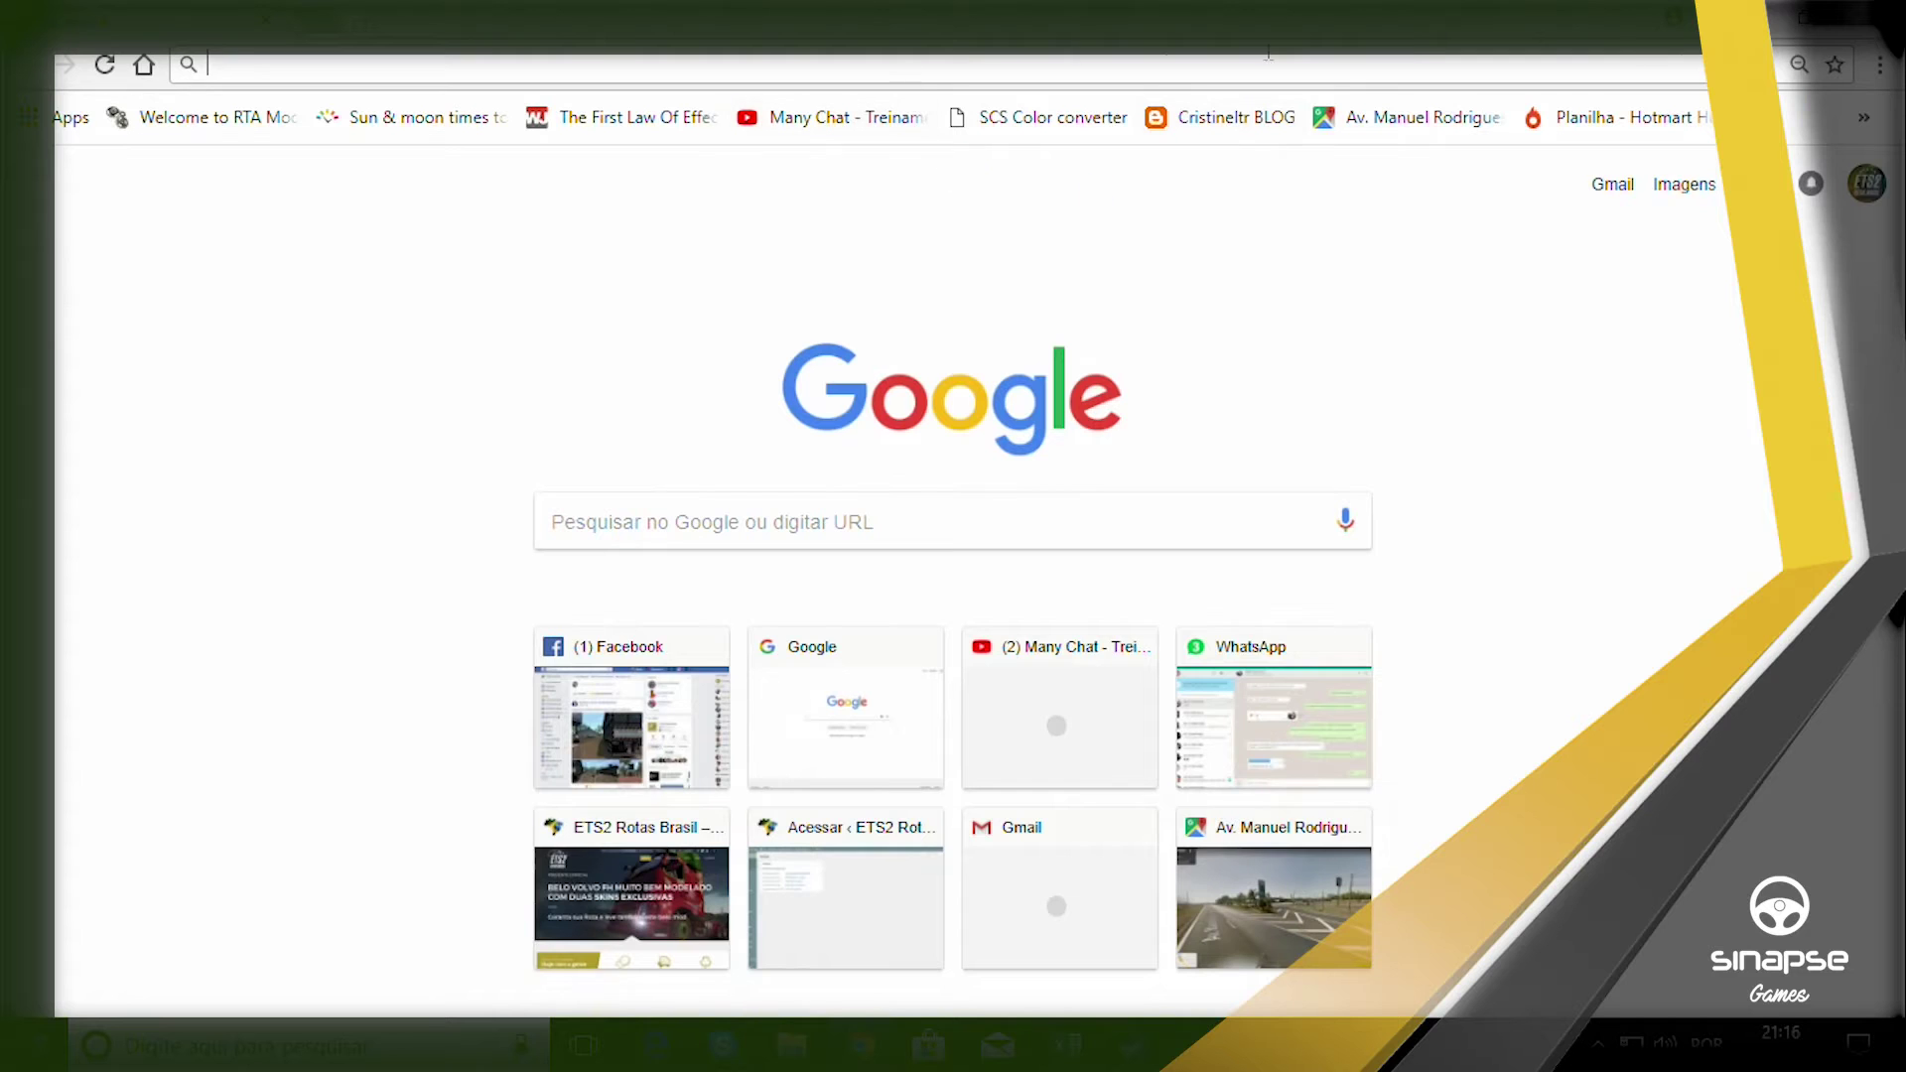
left_click(1826, 34)
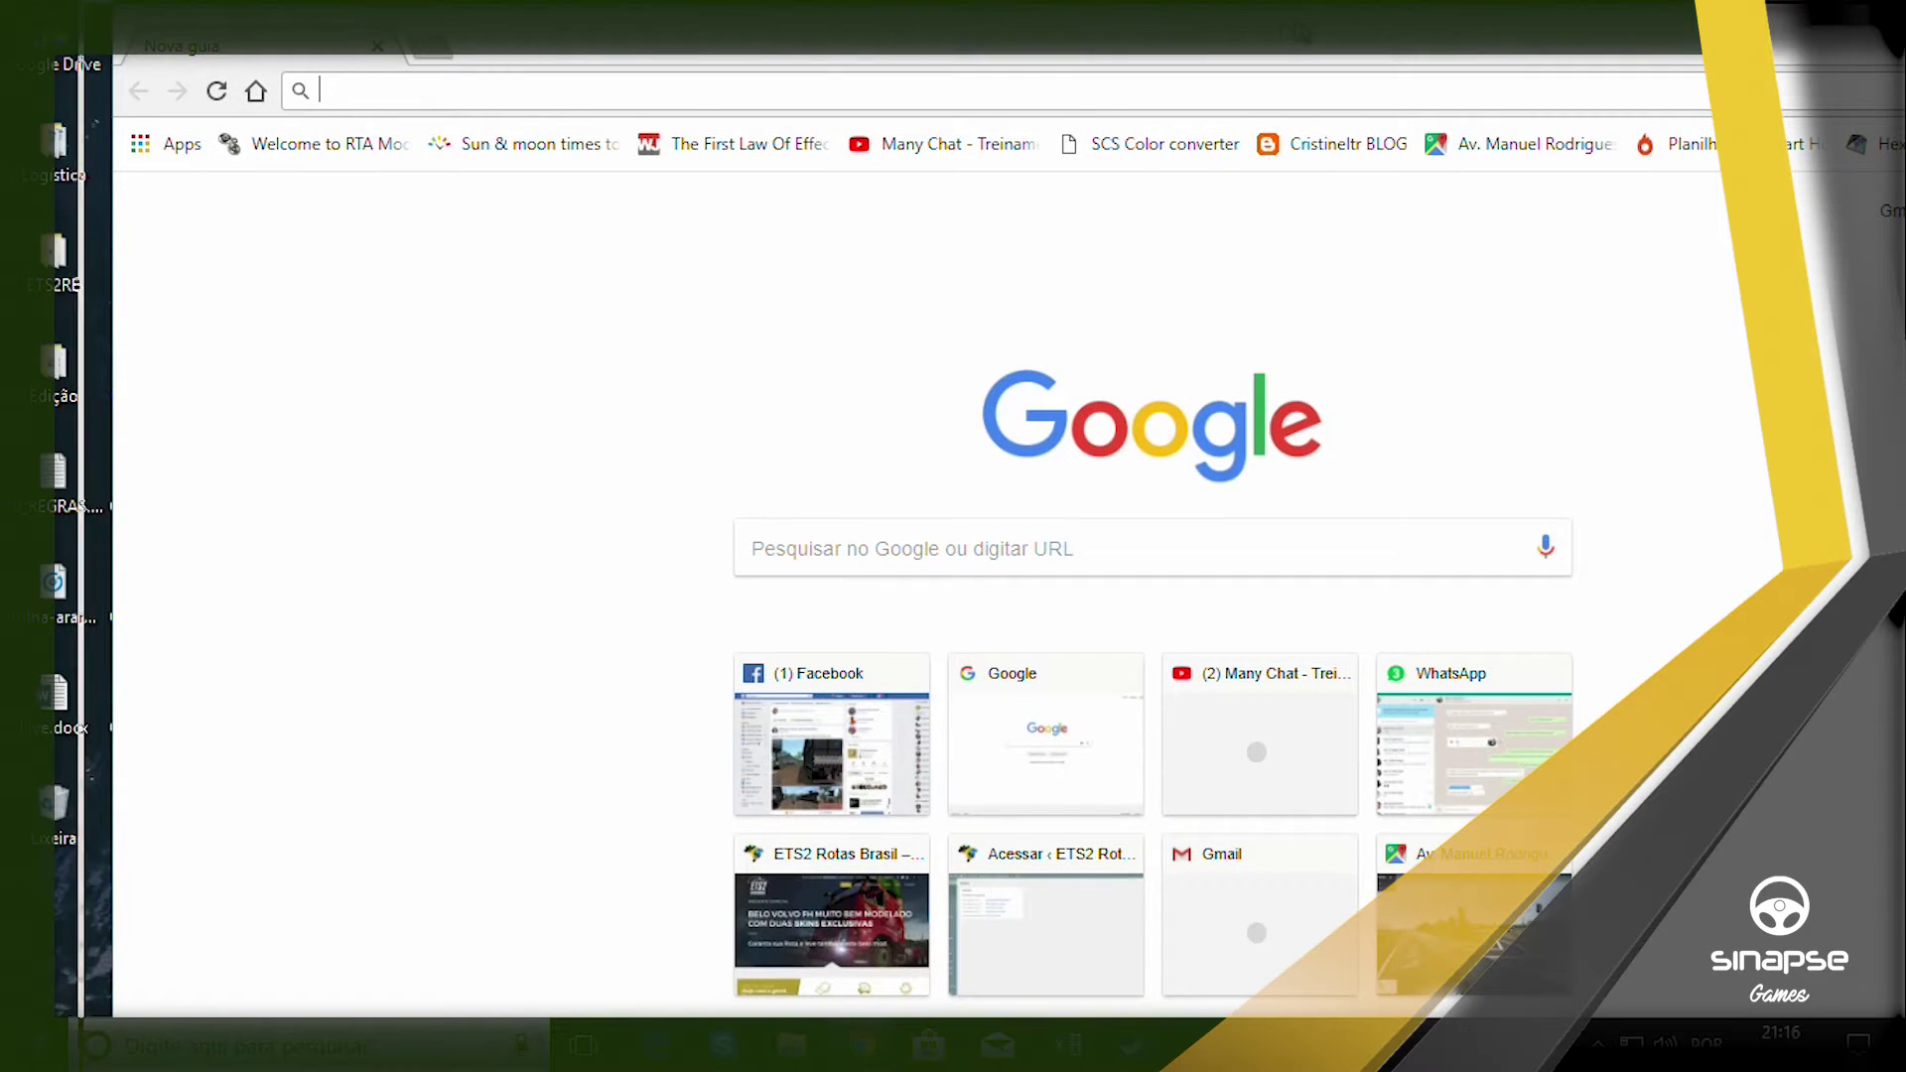
left_click_drag(1184, 52, 1136, 52)
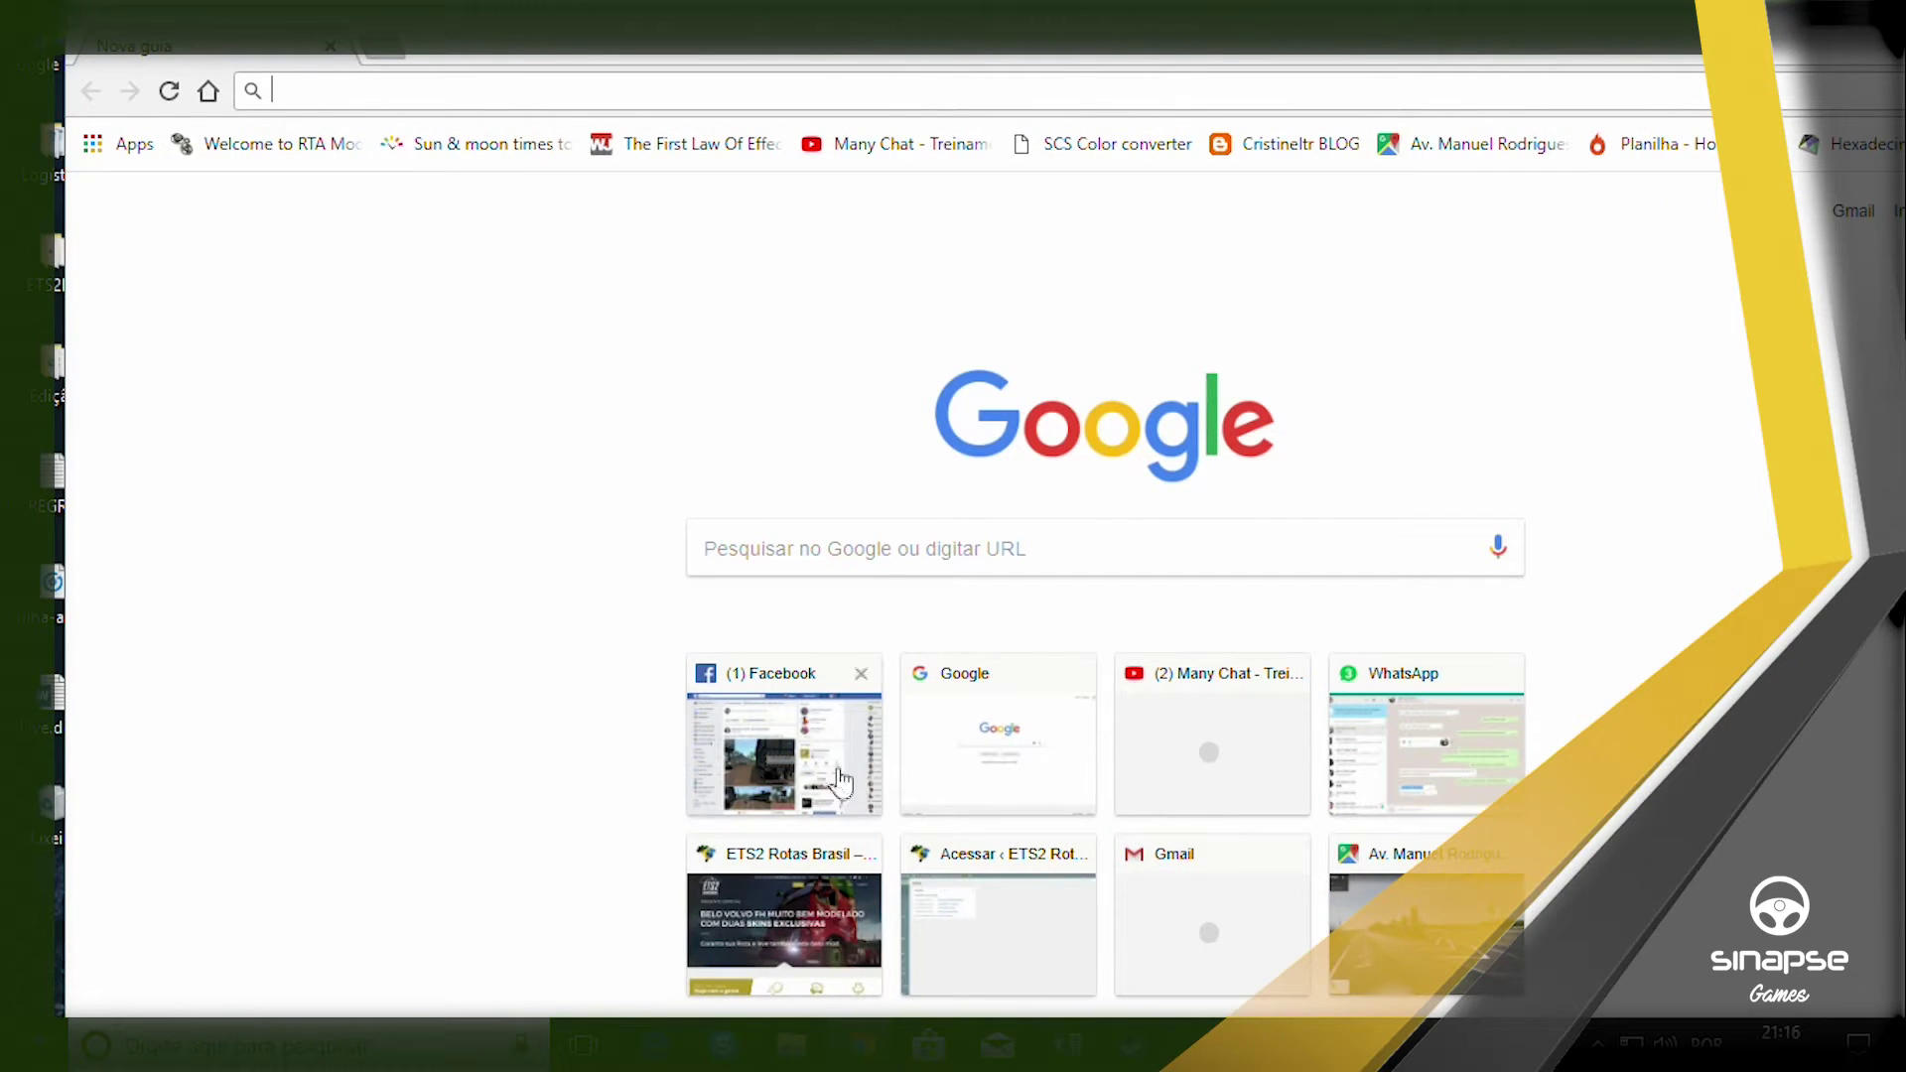
left_click(784, 918)
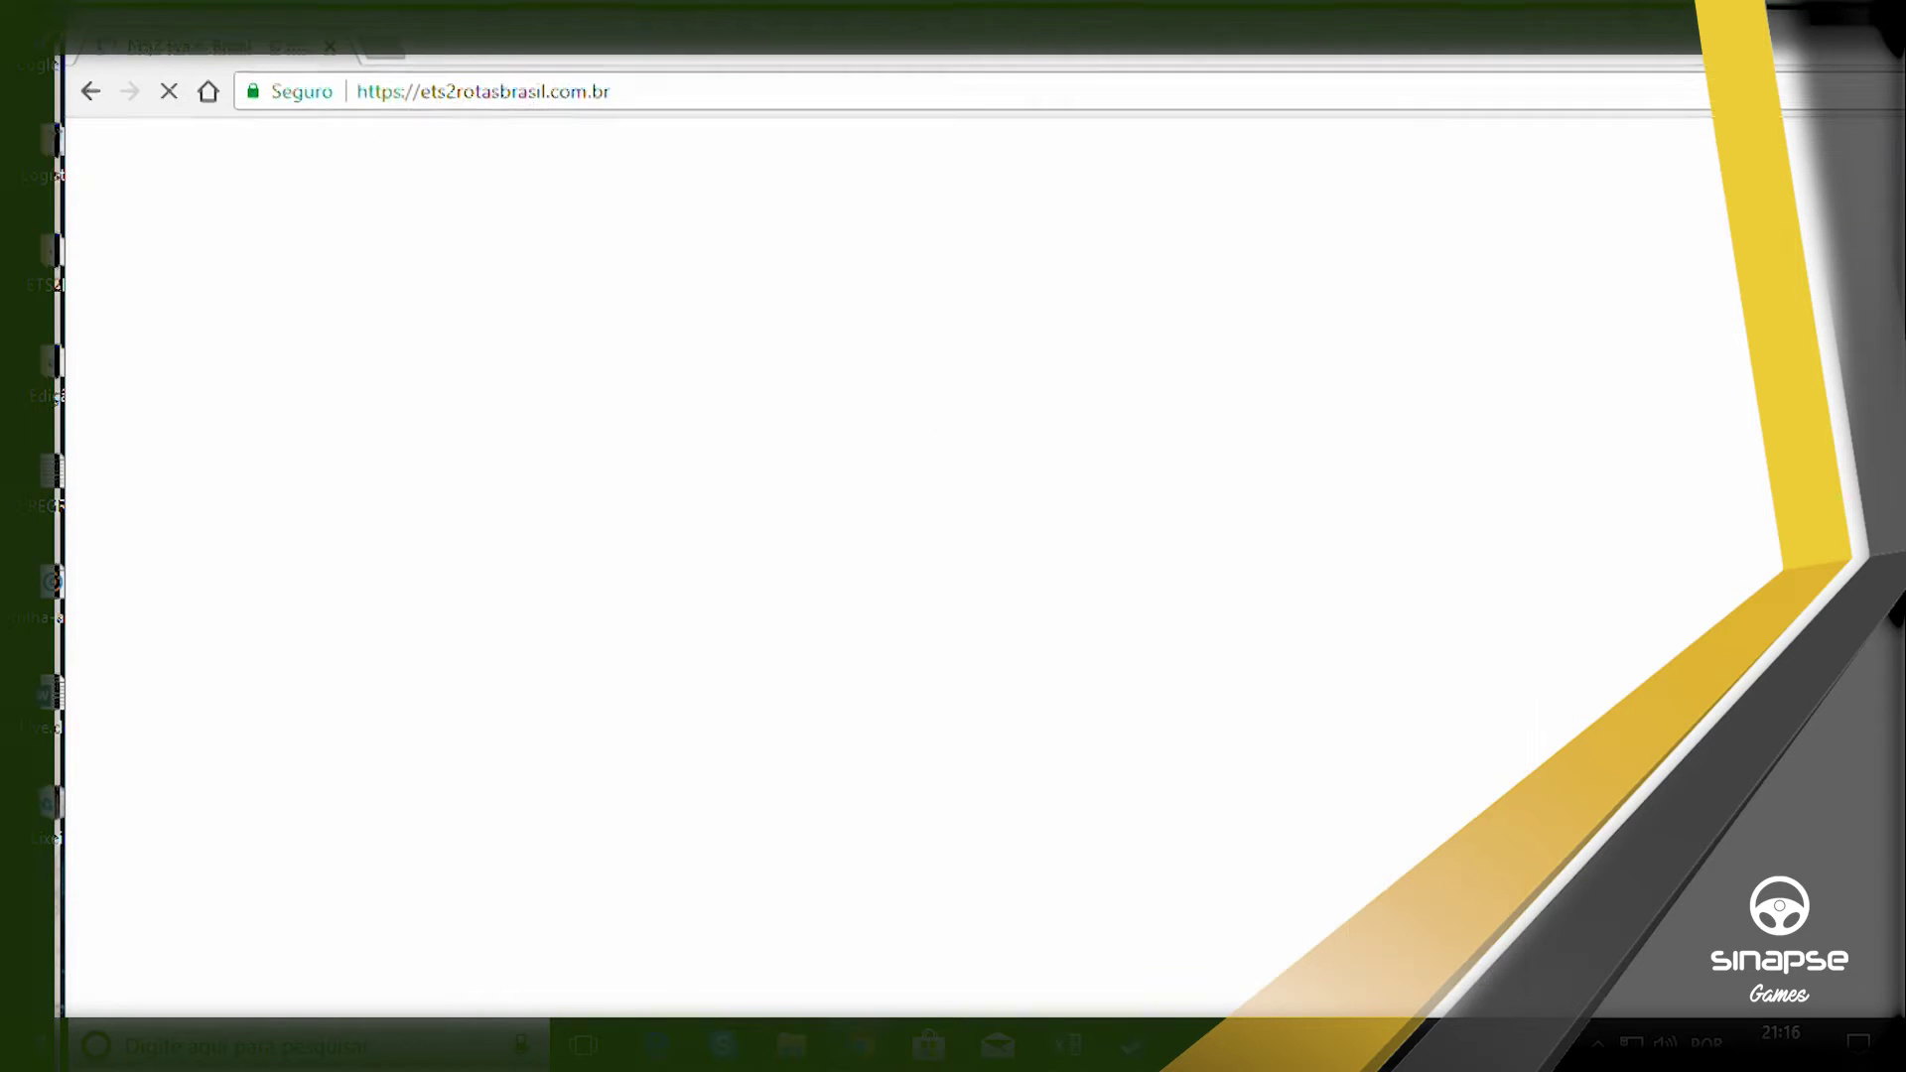
key("super+Up")
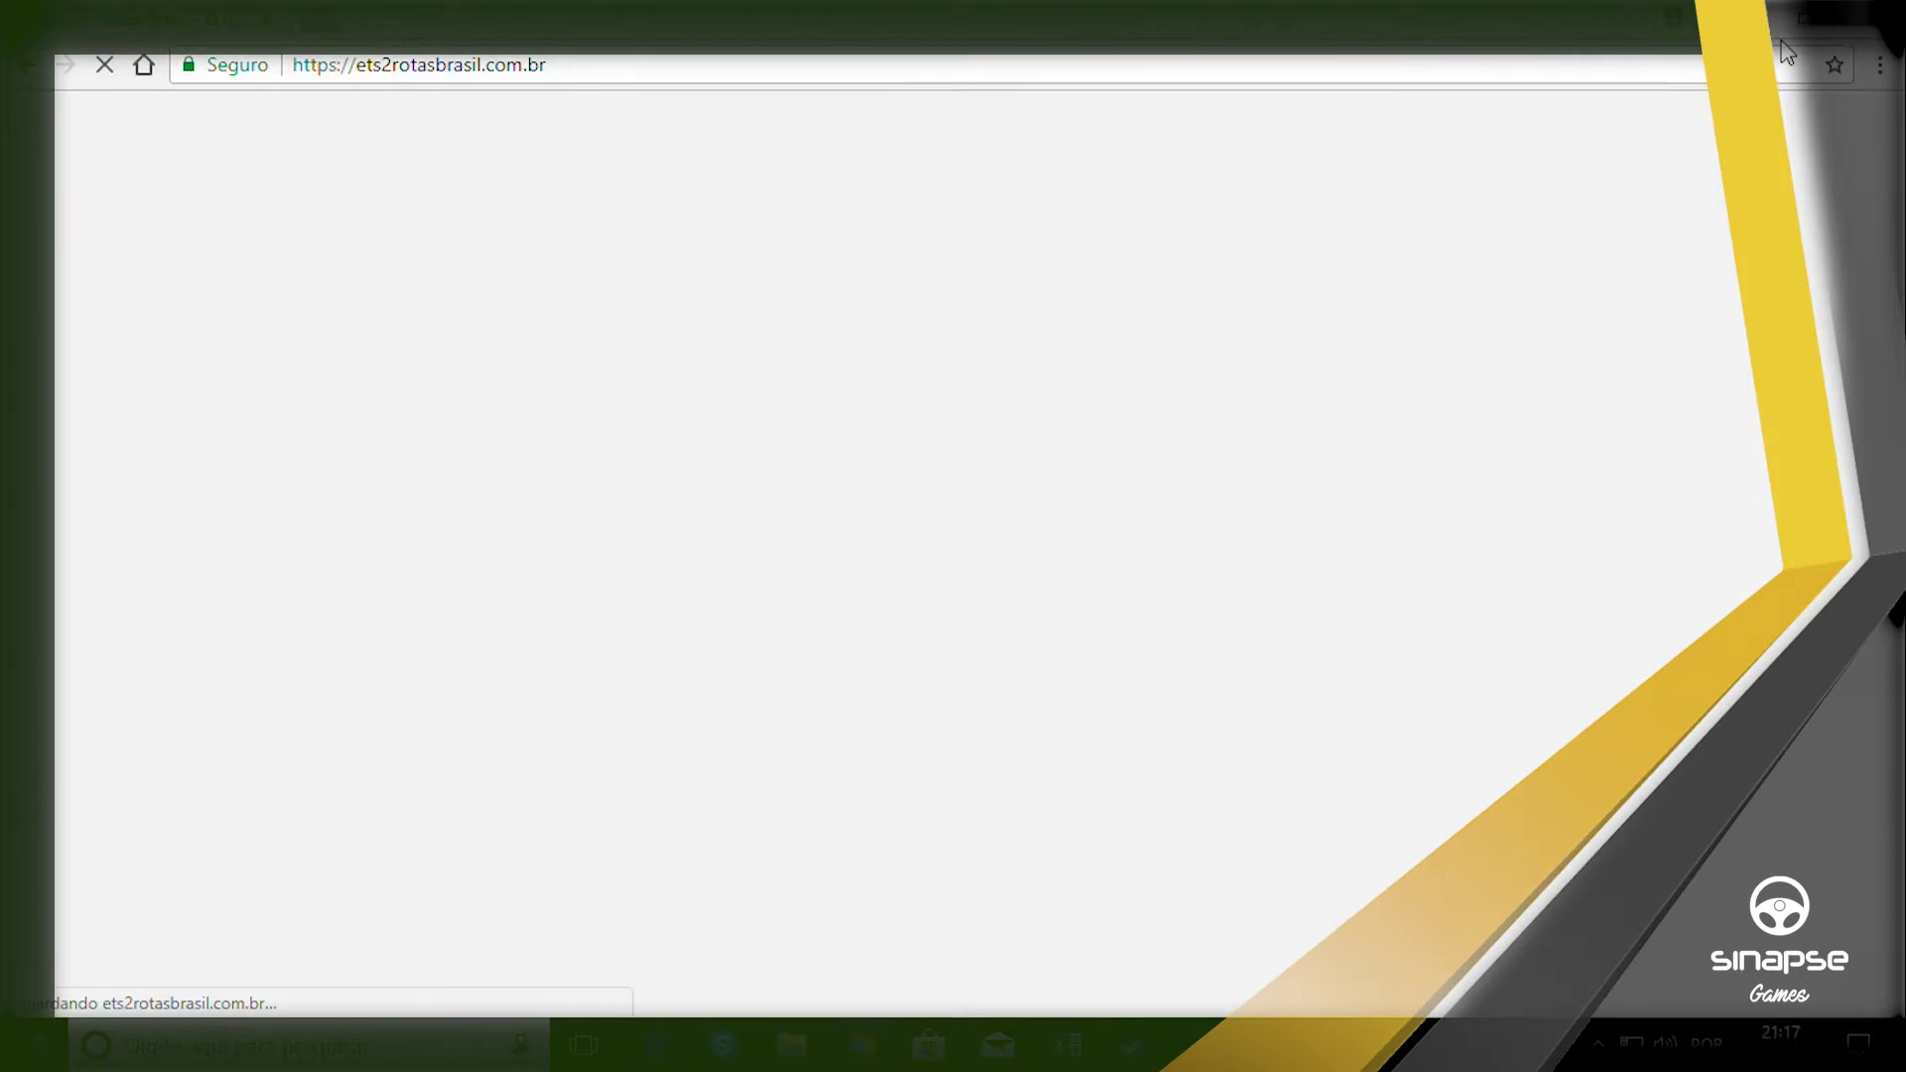
Restore the browser window and resize it so the ETS2 Rotas Brasil page fits within the visible screen area.
left_click(1809, 21)
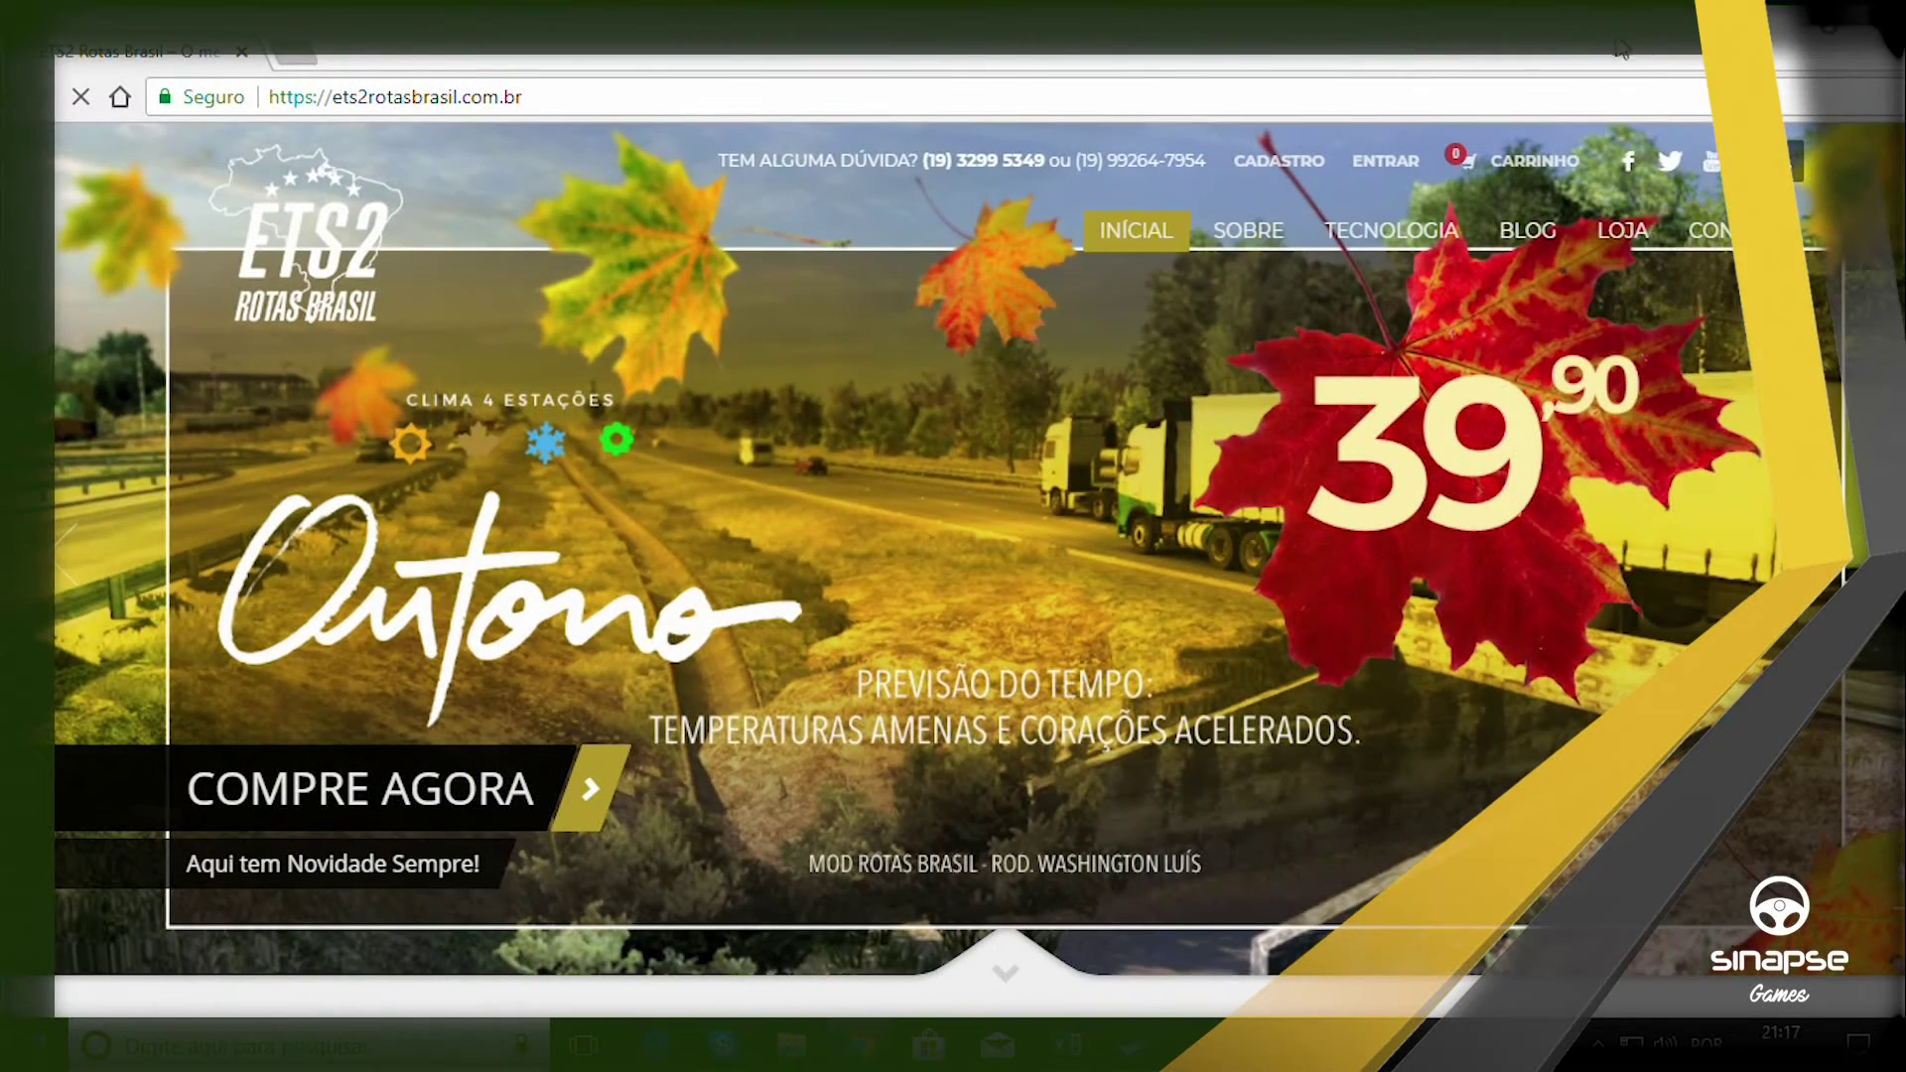
double_click(1623, 49)
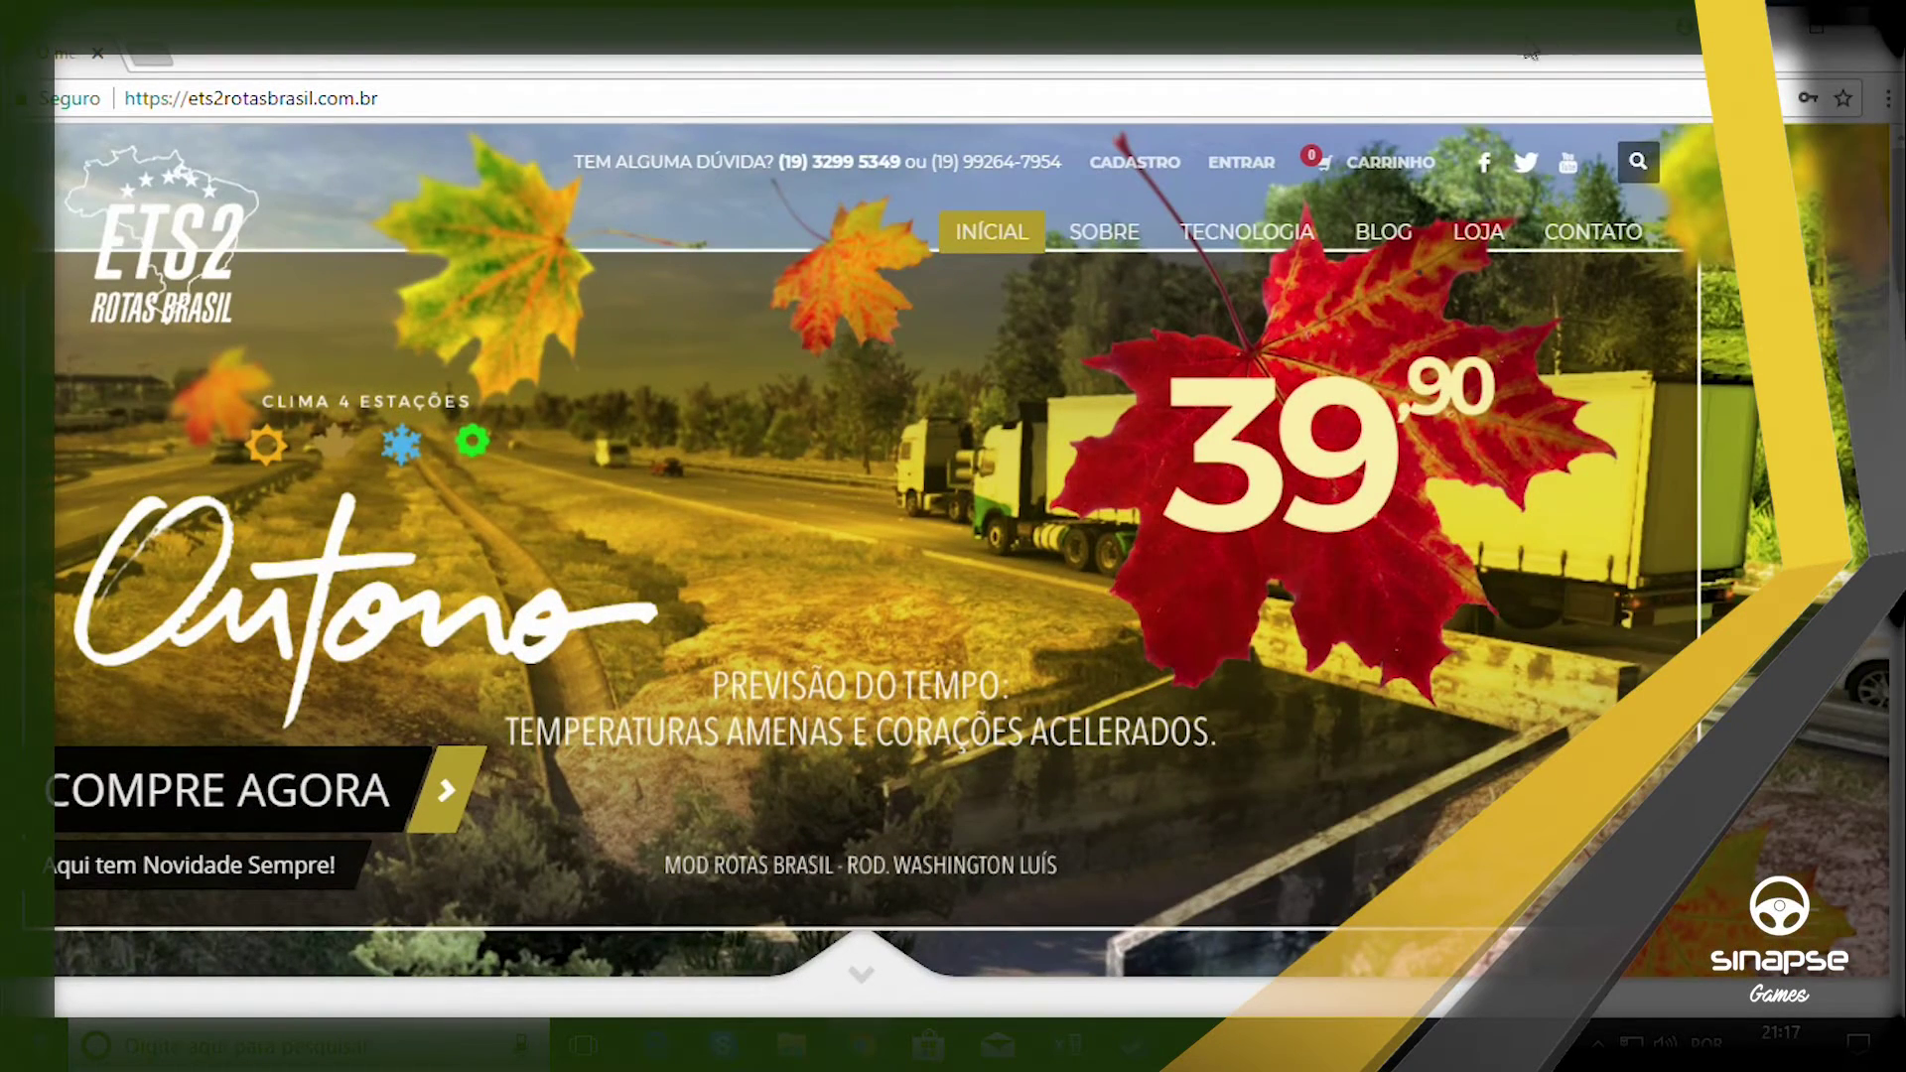
left_click_drag(1537, 49, 1486, 53)
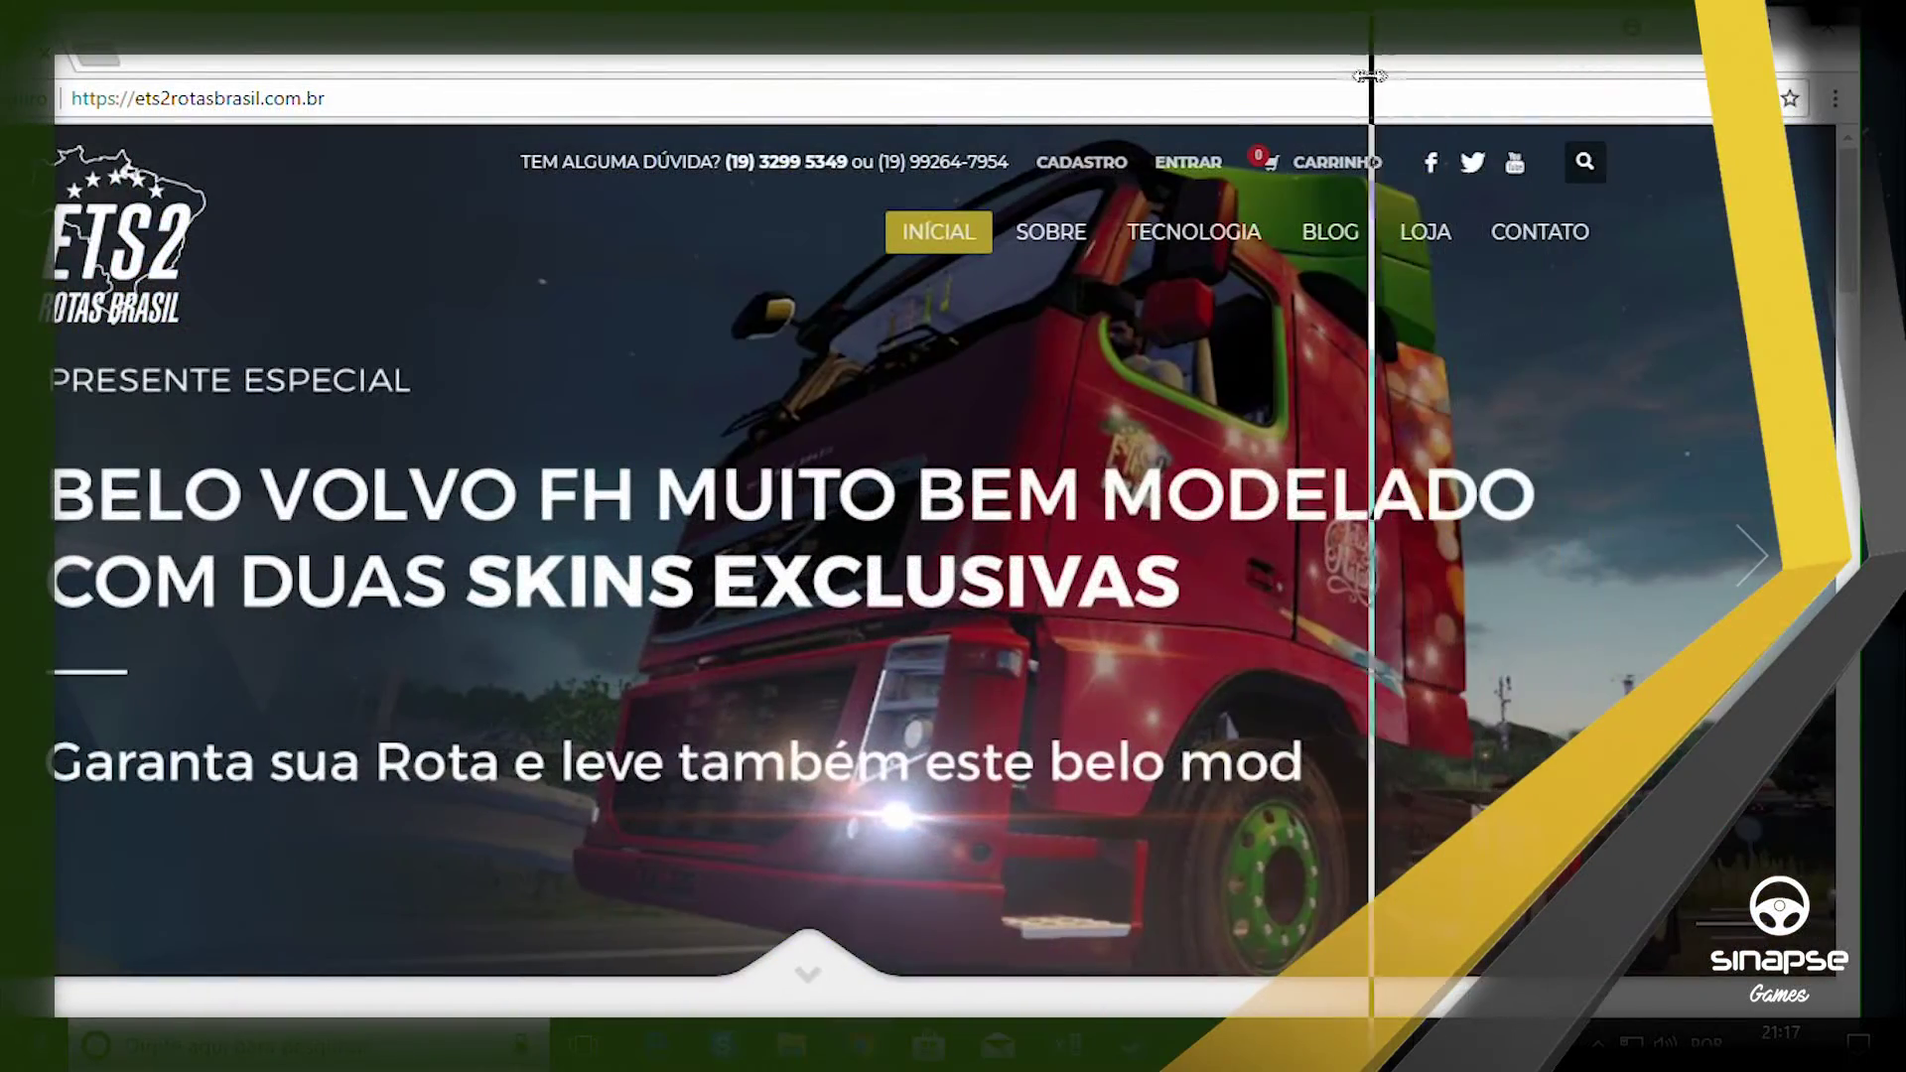
left_click_drag(1868, 64, 1159, 65)
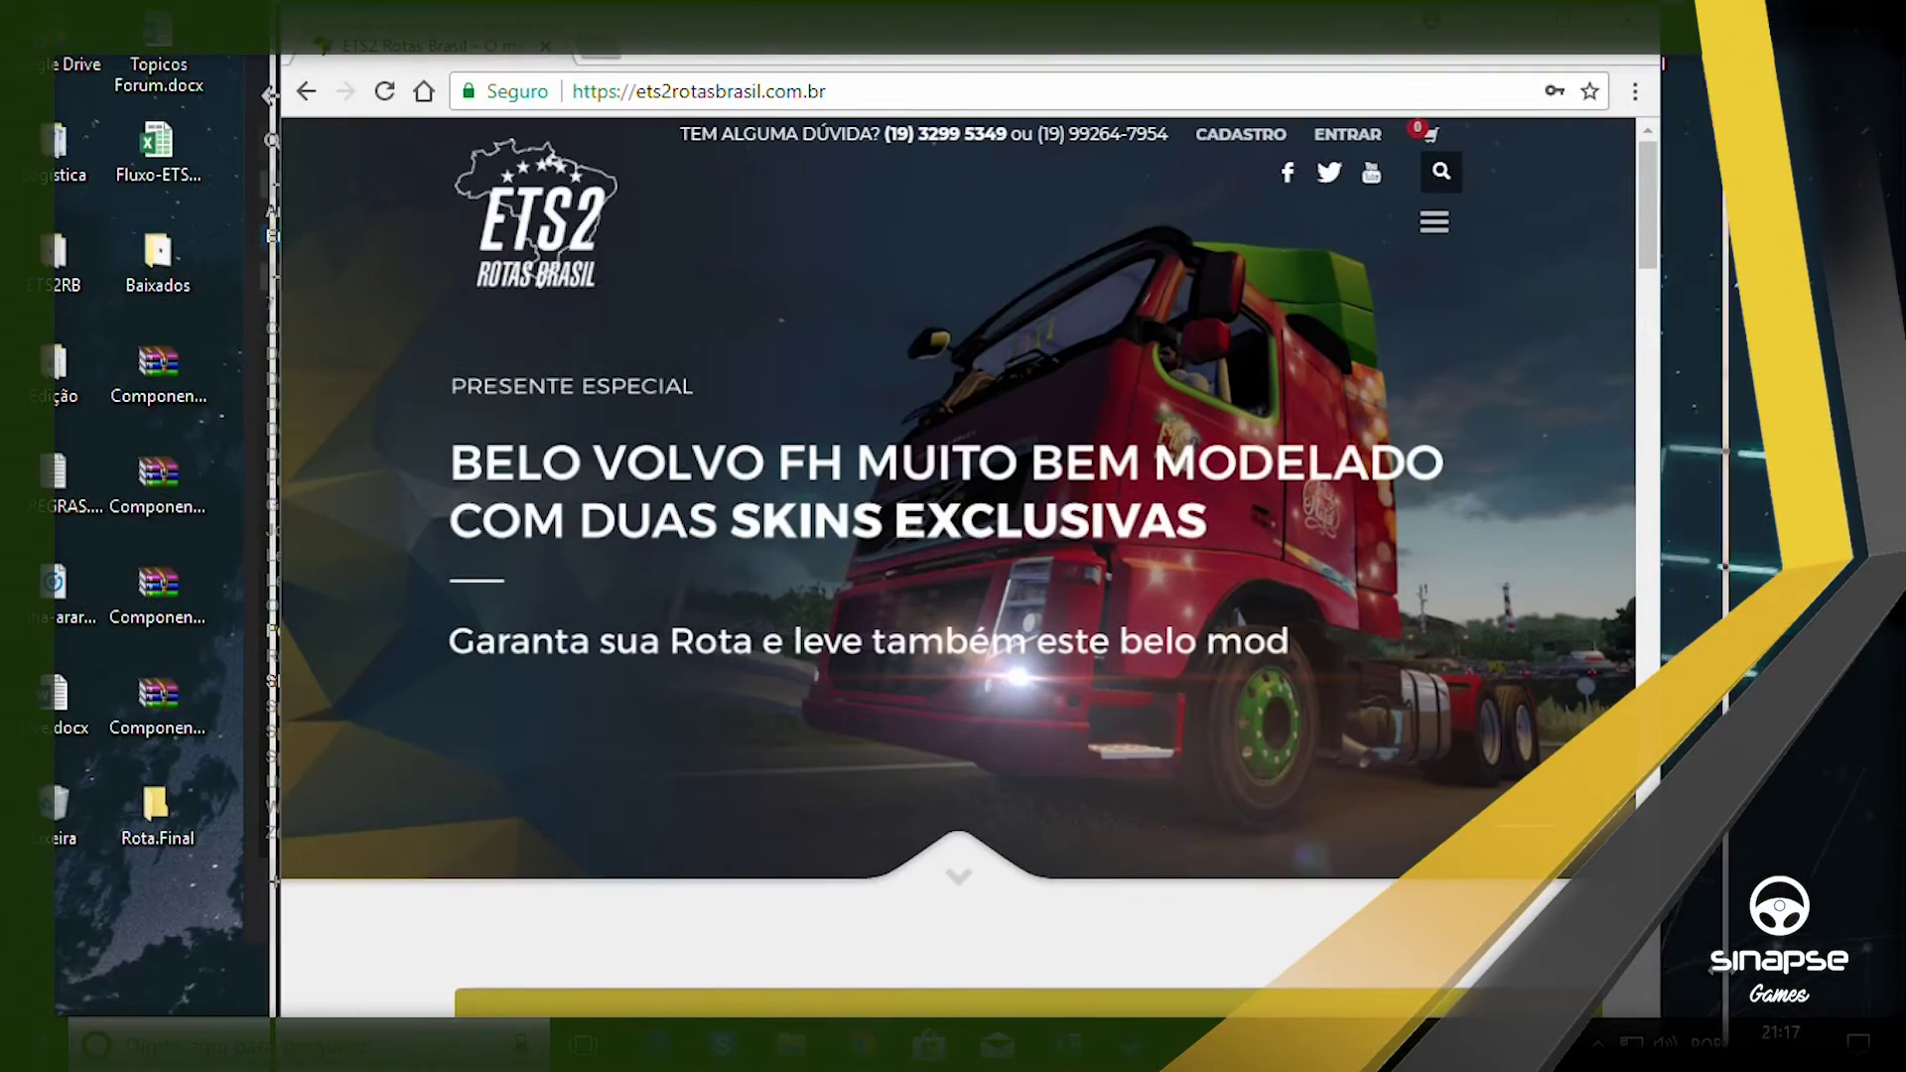
left_click_drag(1657, 958, 1717, 953)
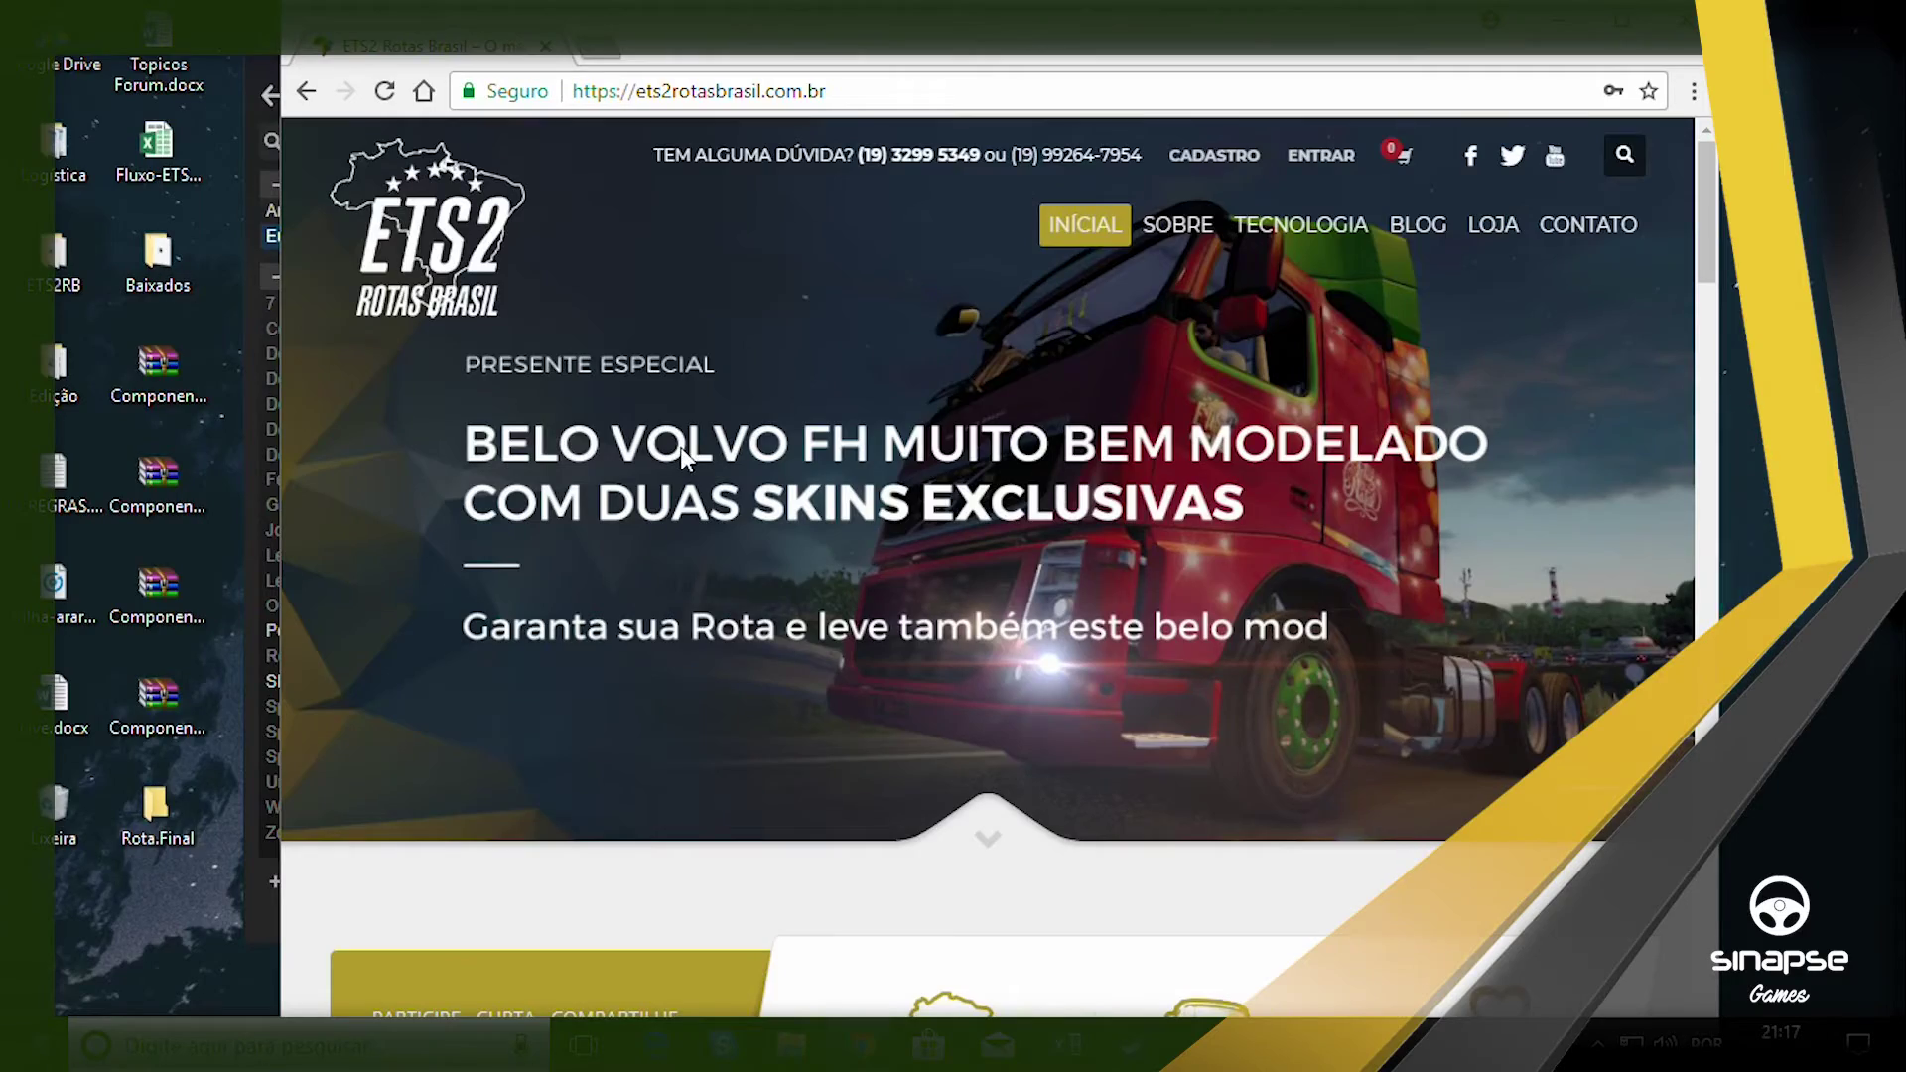
Find the section of the ETS2 Rotas Brasil home page offering complements for the original DLCs.
scroll(681, 447, "down", 3)
scroll(1045, 415, "down", 15)
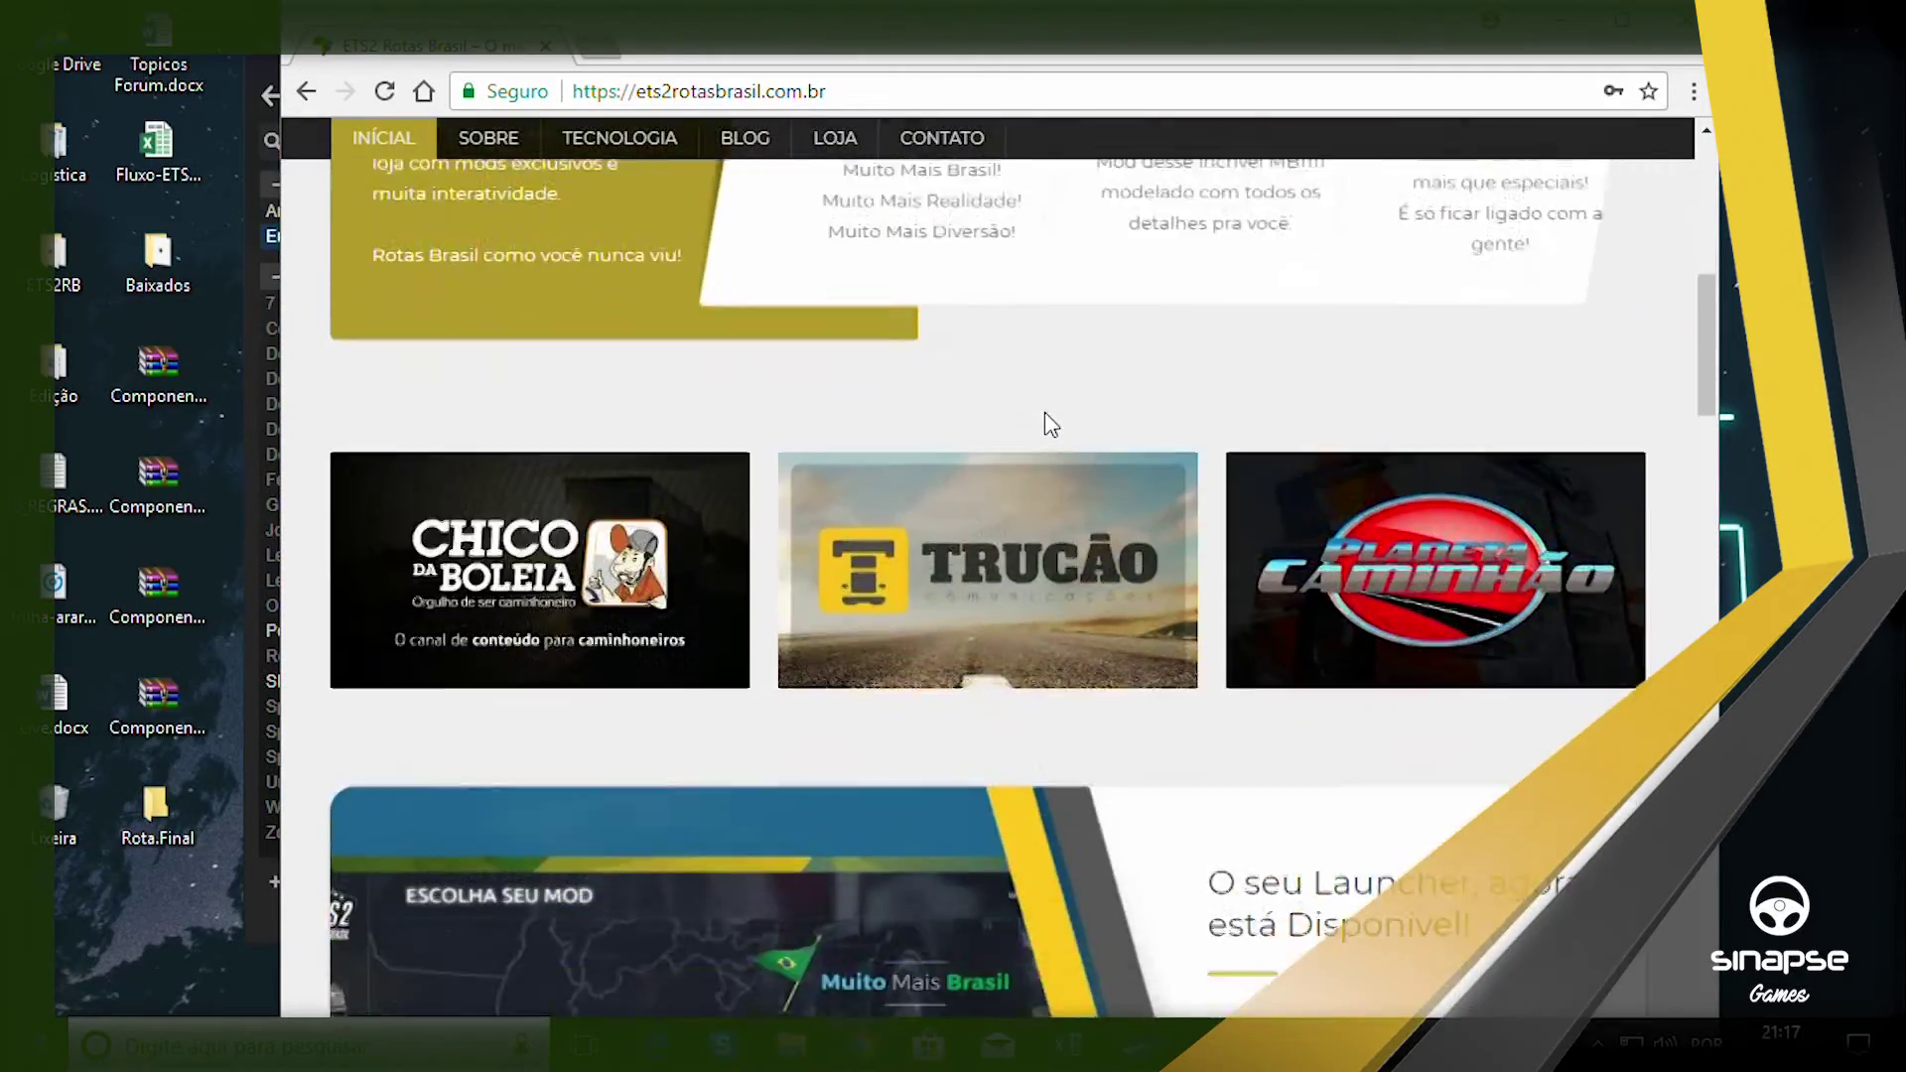
scroll(1044, 415, "down", 5)
scroll(609, 397, "up", 4)
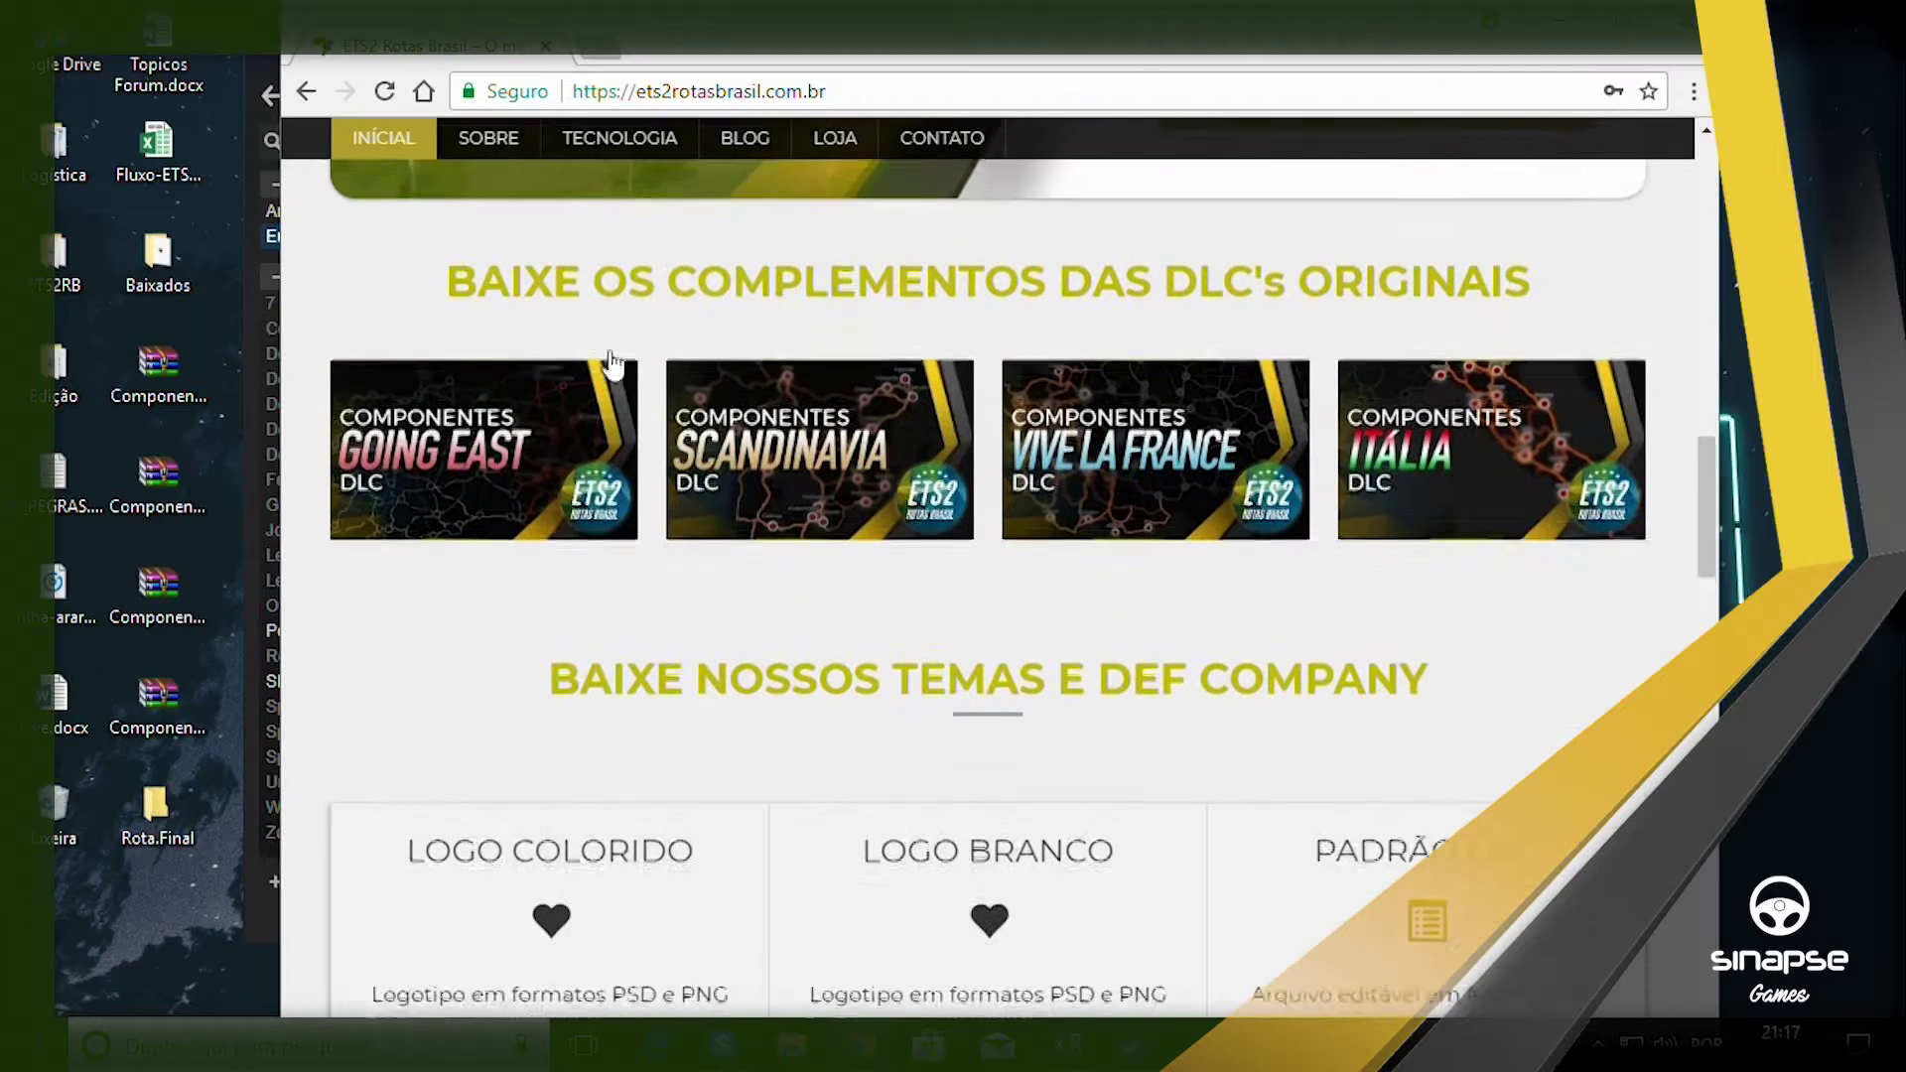
mouse_move(534, 505)
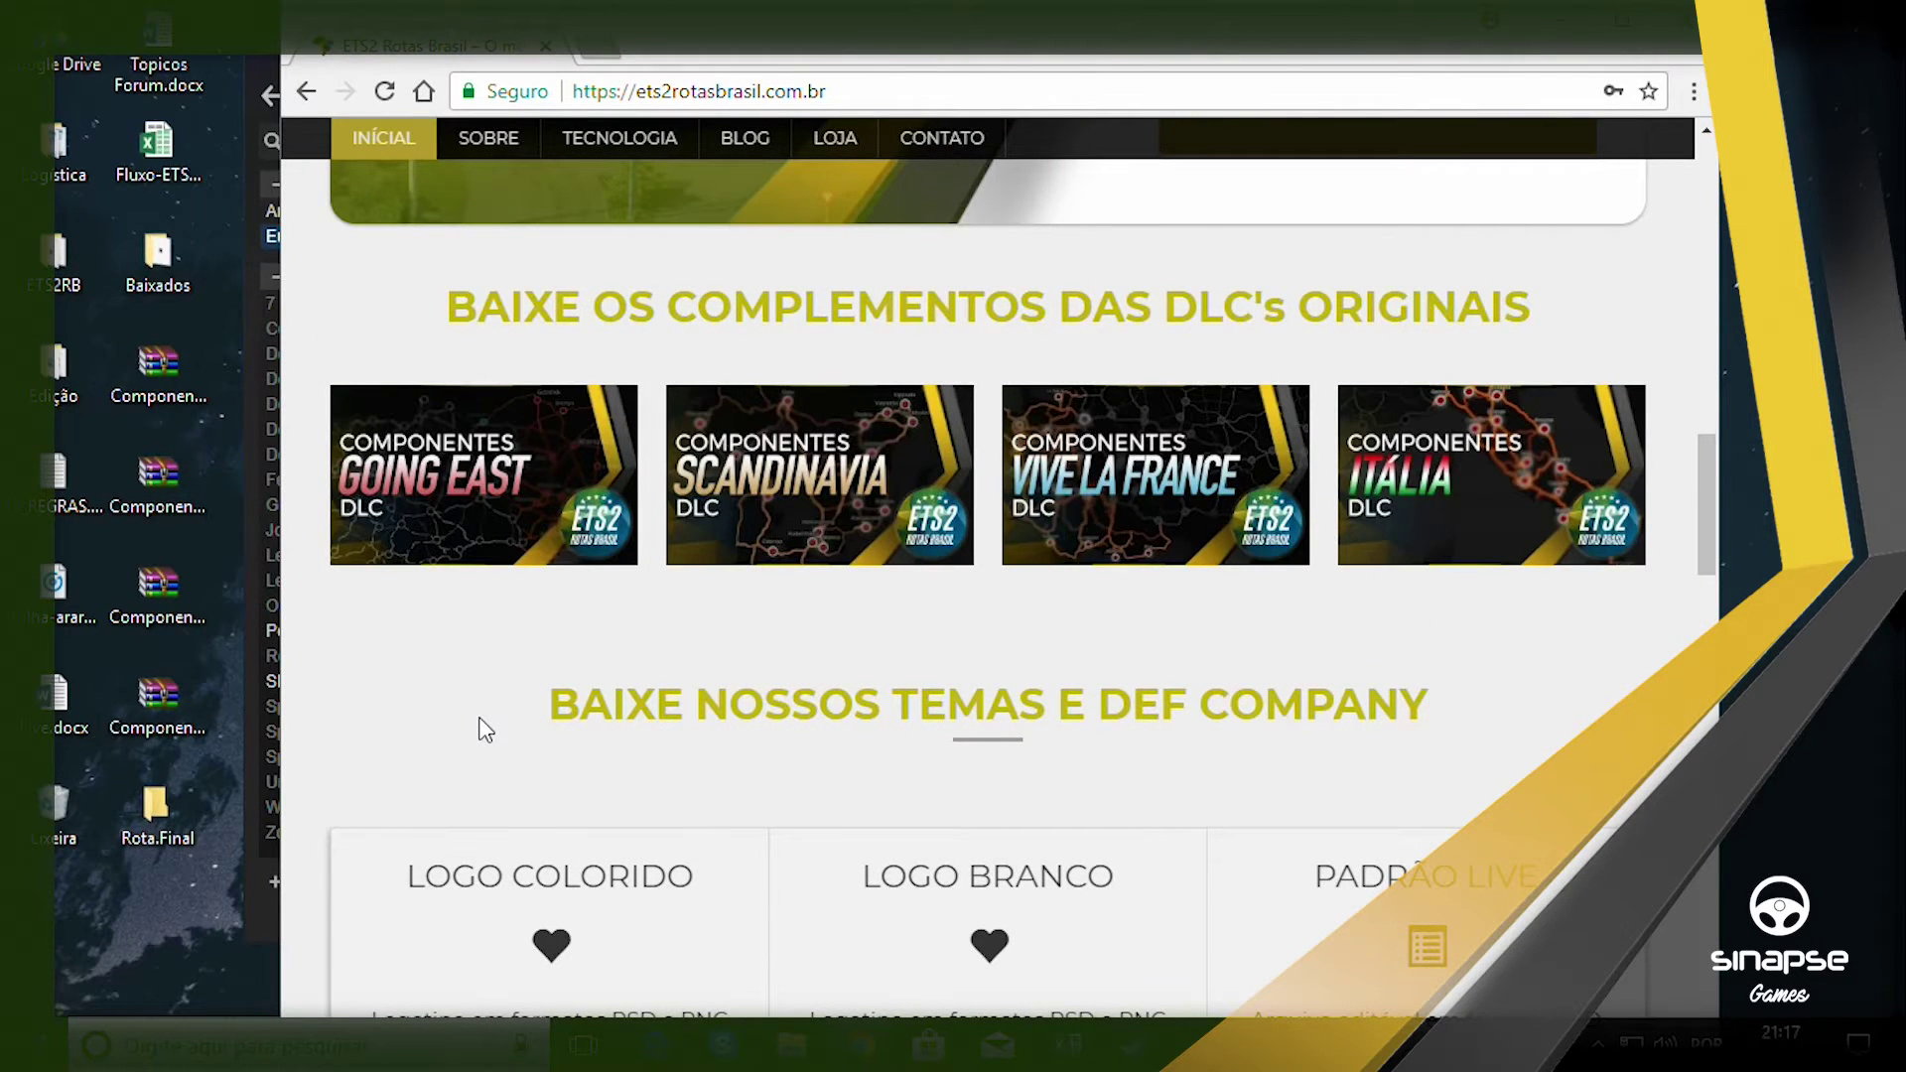
Switch to Steam and open the additional content (DLC) list in Euro Truck Simulator 2's properties.
left_click(258, 700)
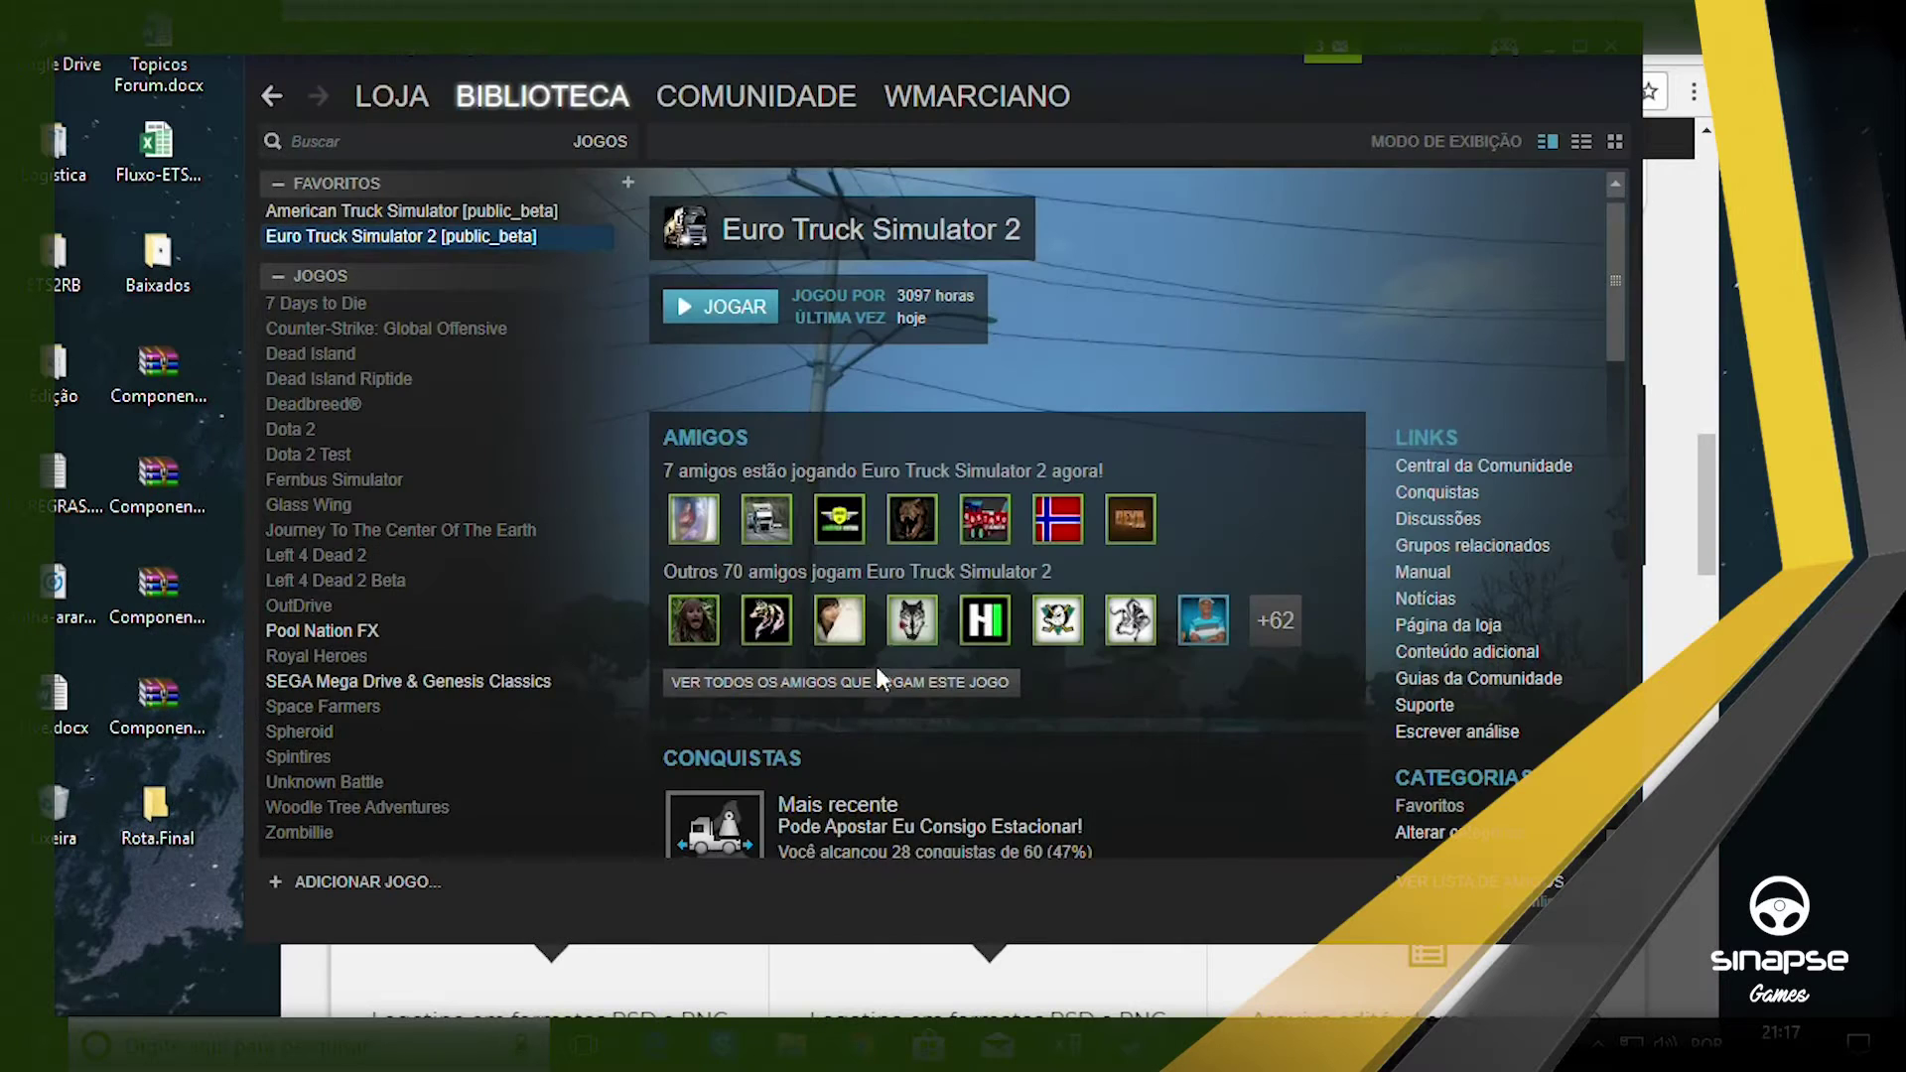
mouse_move(1134, 1044)
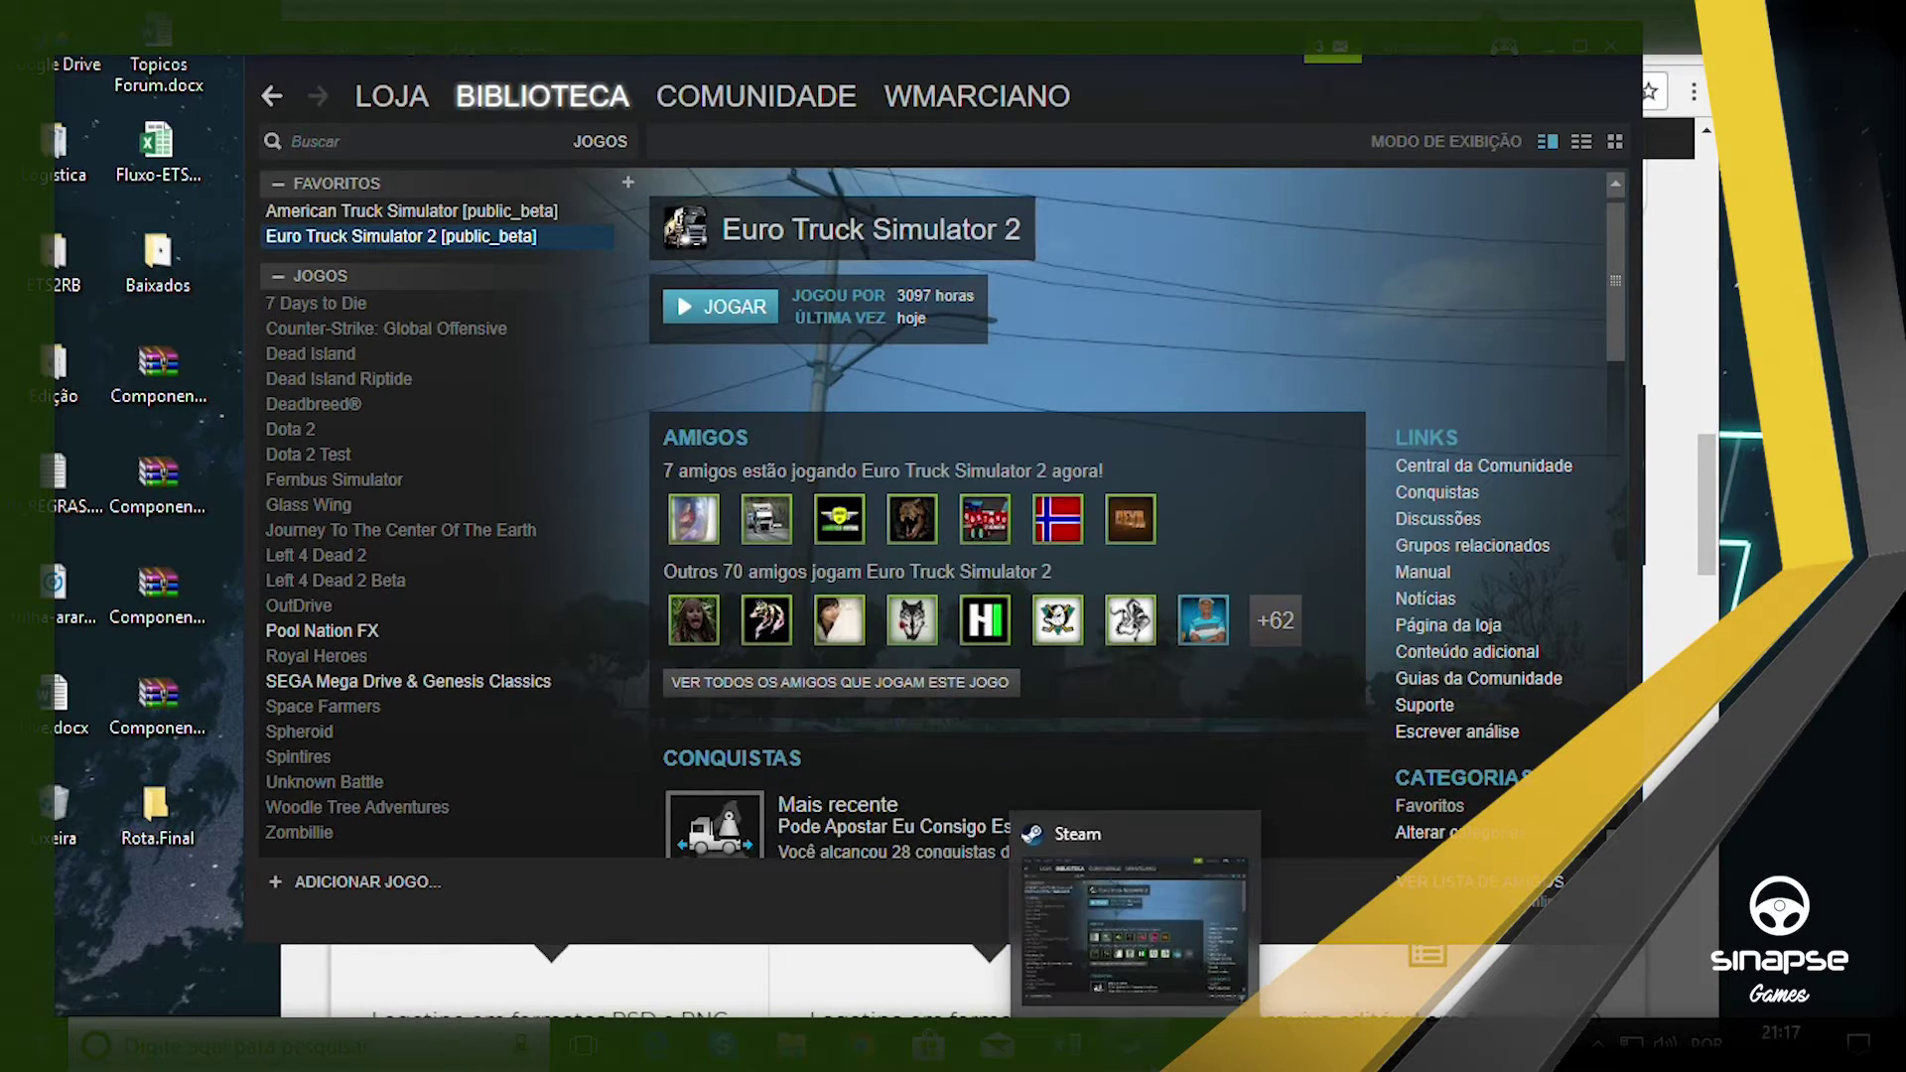
right_click(433, 239)
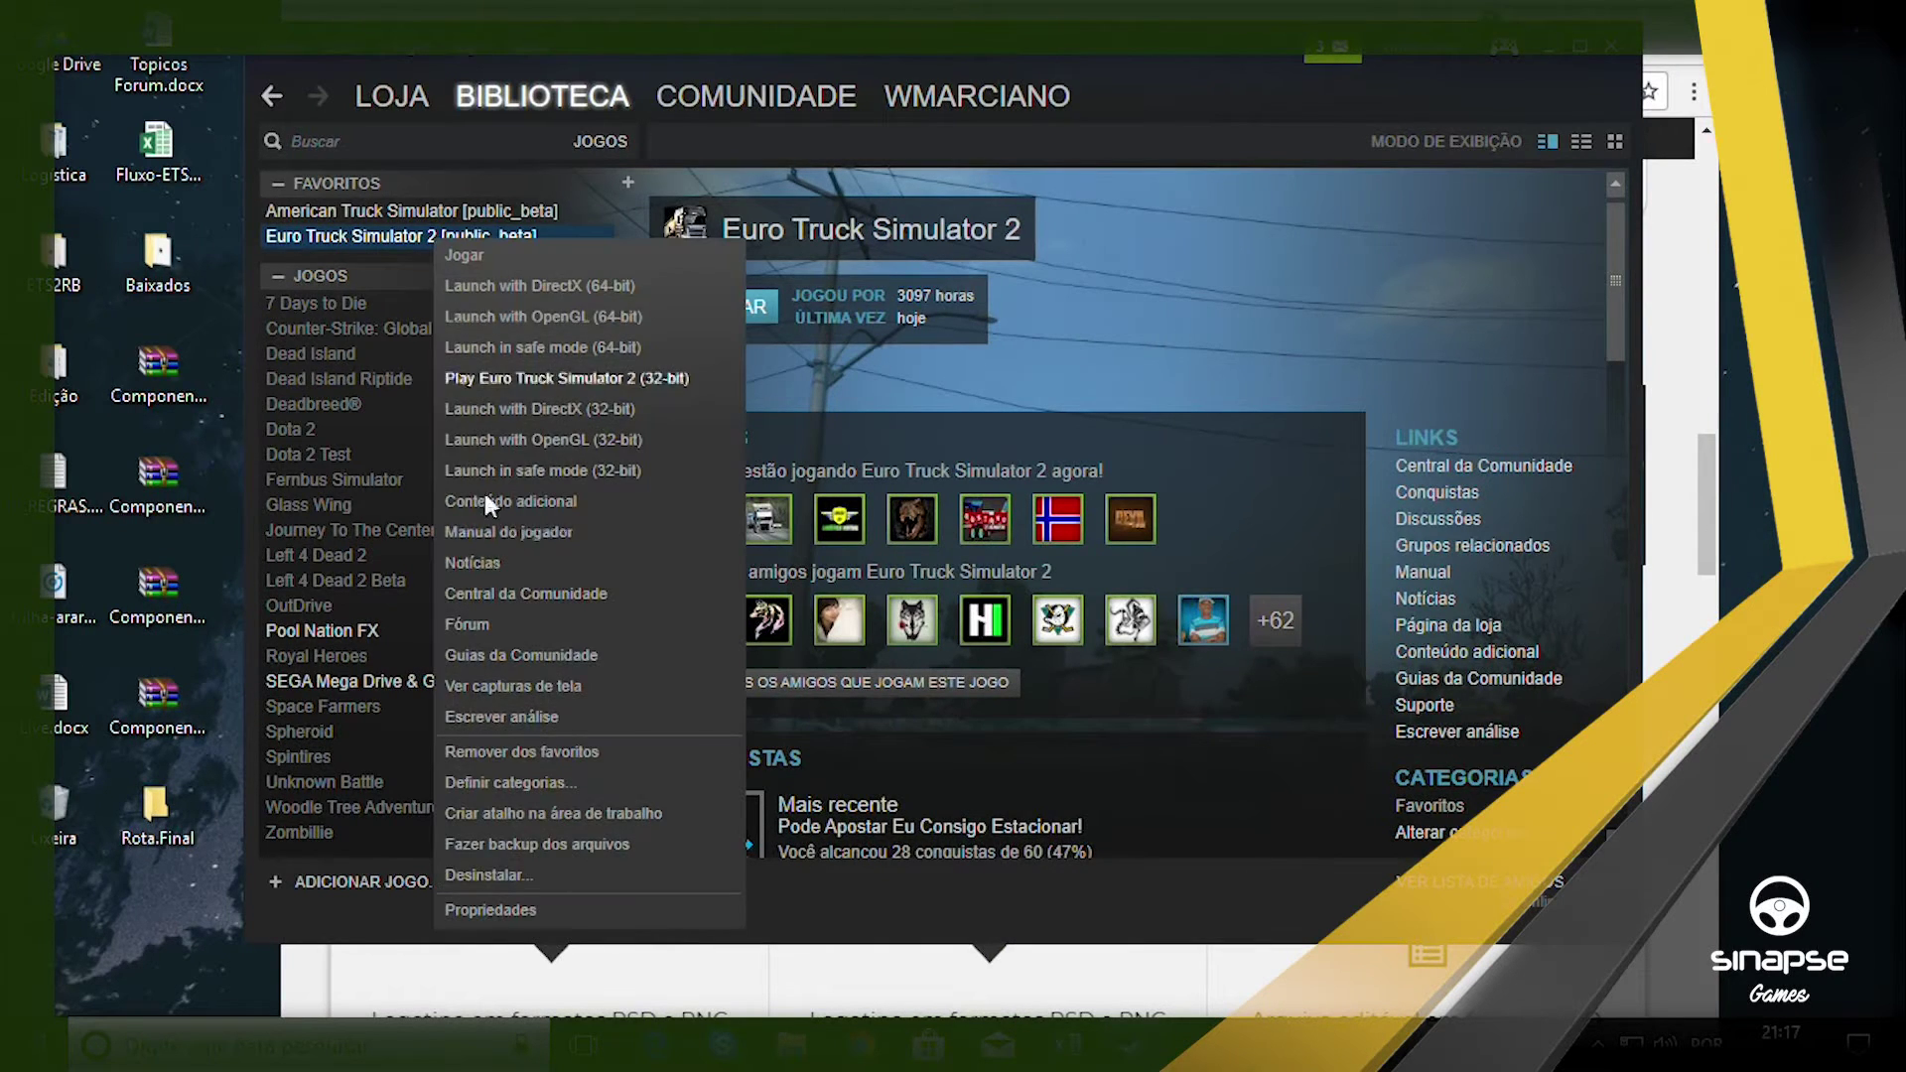
left_click(516, 905)
left_click(1021, 149)
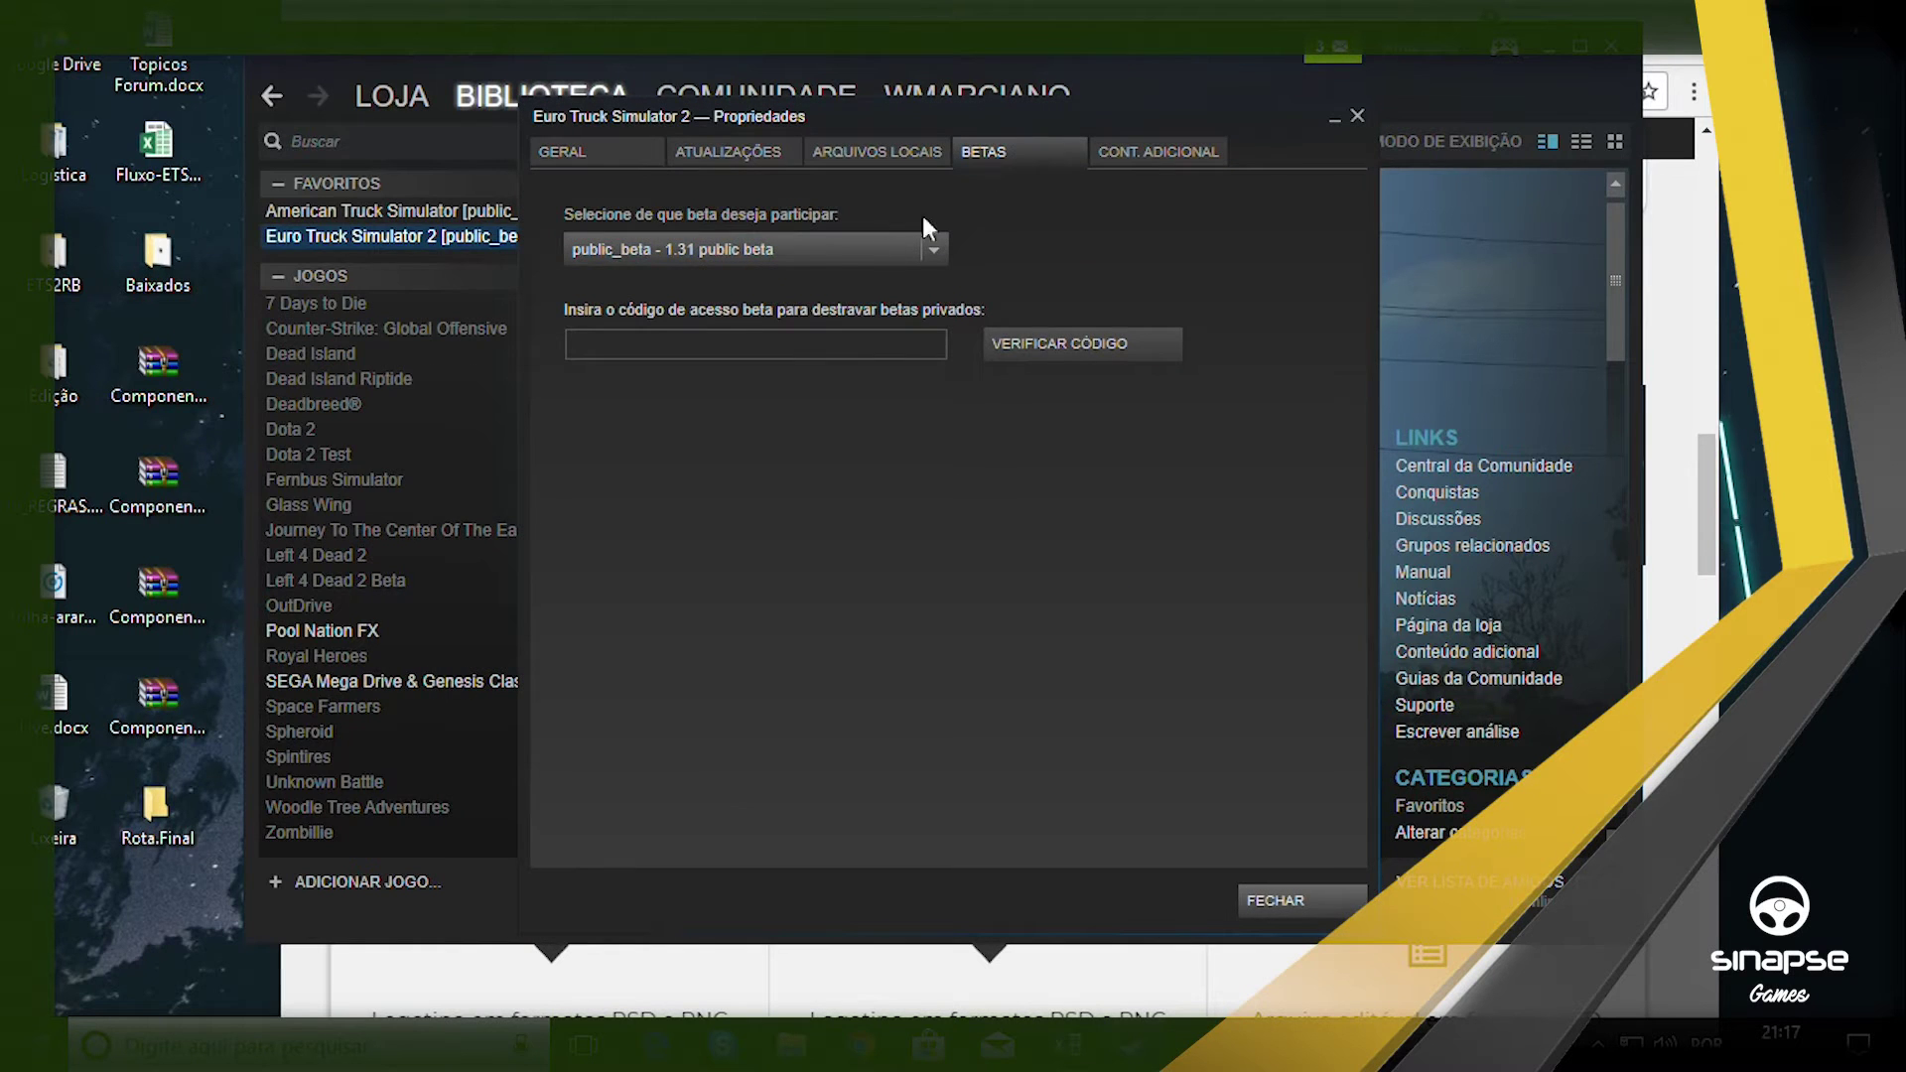
left_click(1117, 151)
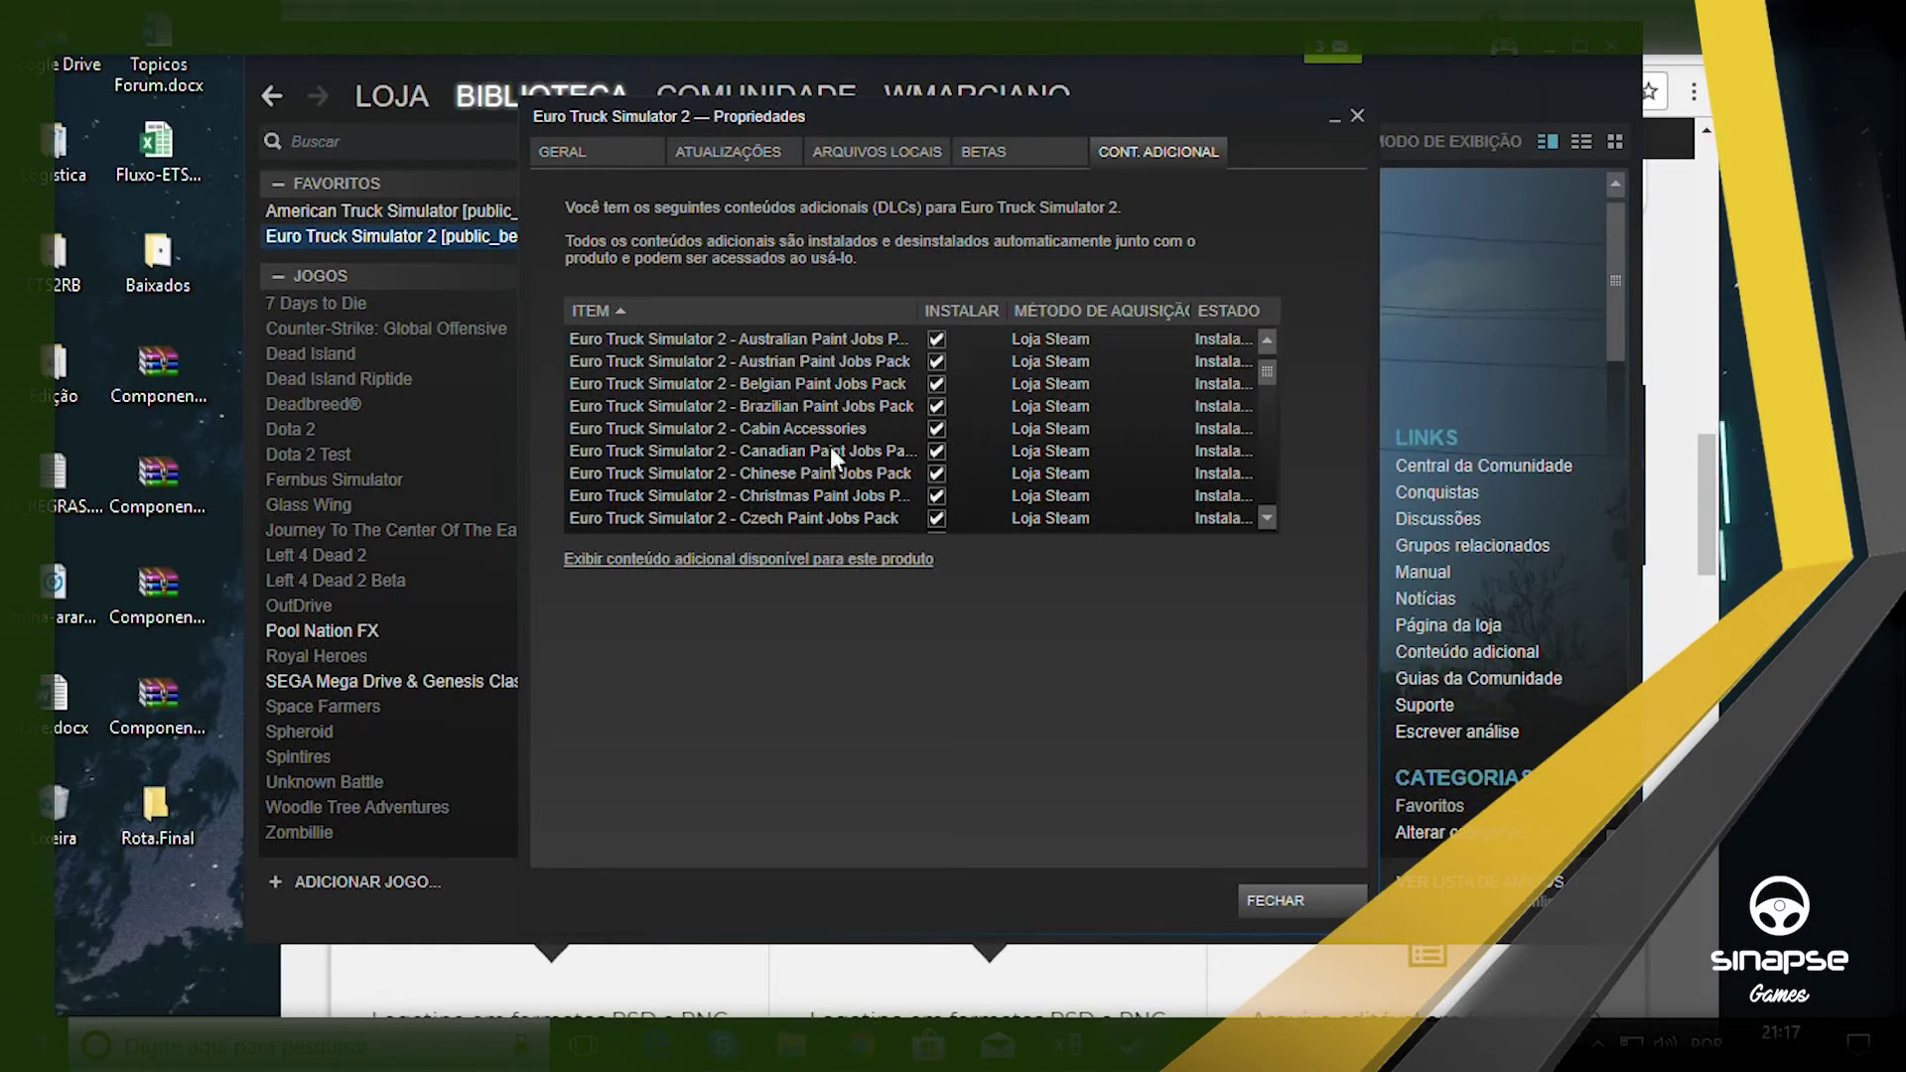
Look through the installed DLC list for the map expansions and select Euro Truck Simulator 2 - Italia.
scroll(808, 435, "down", 2)
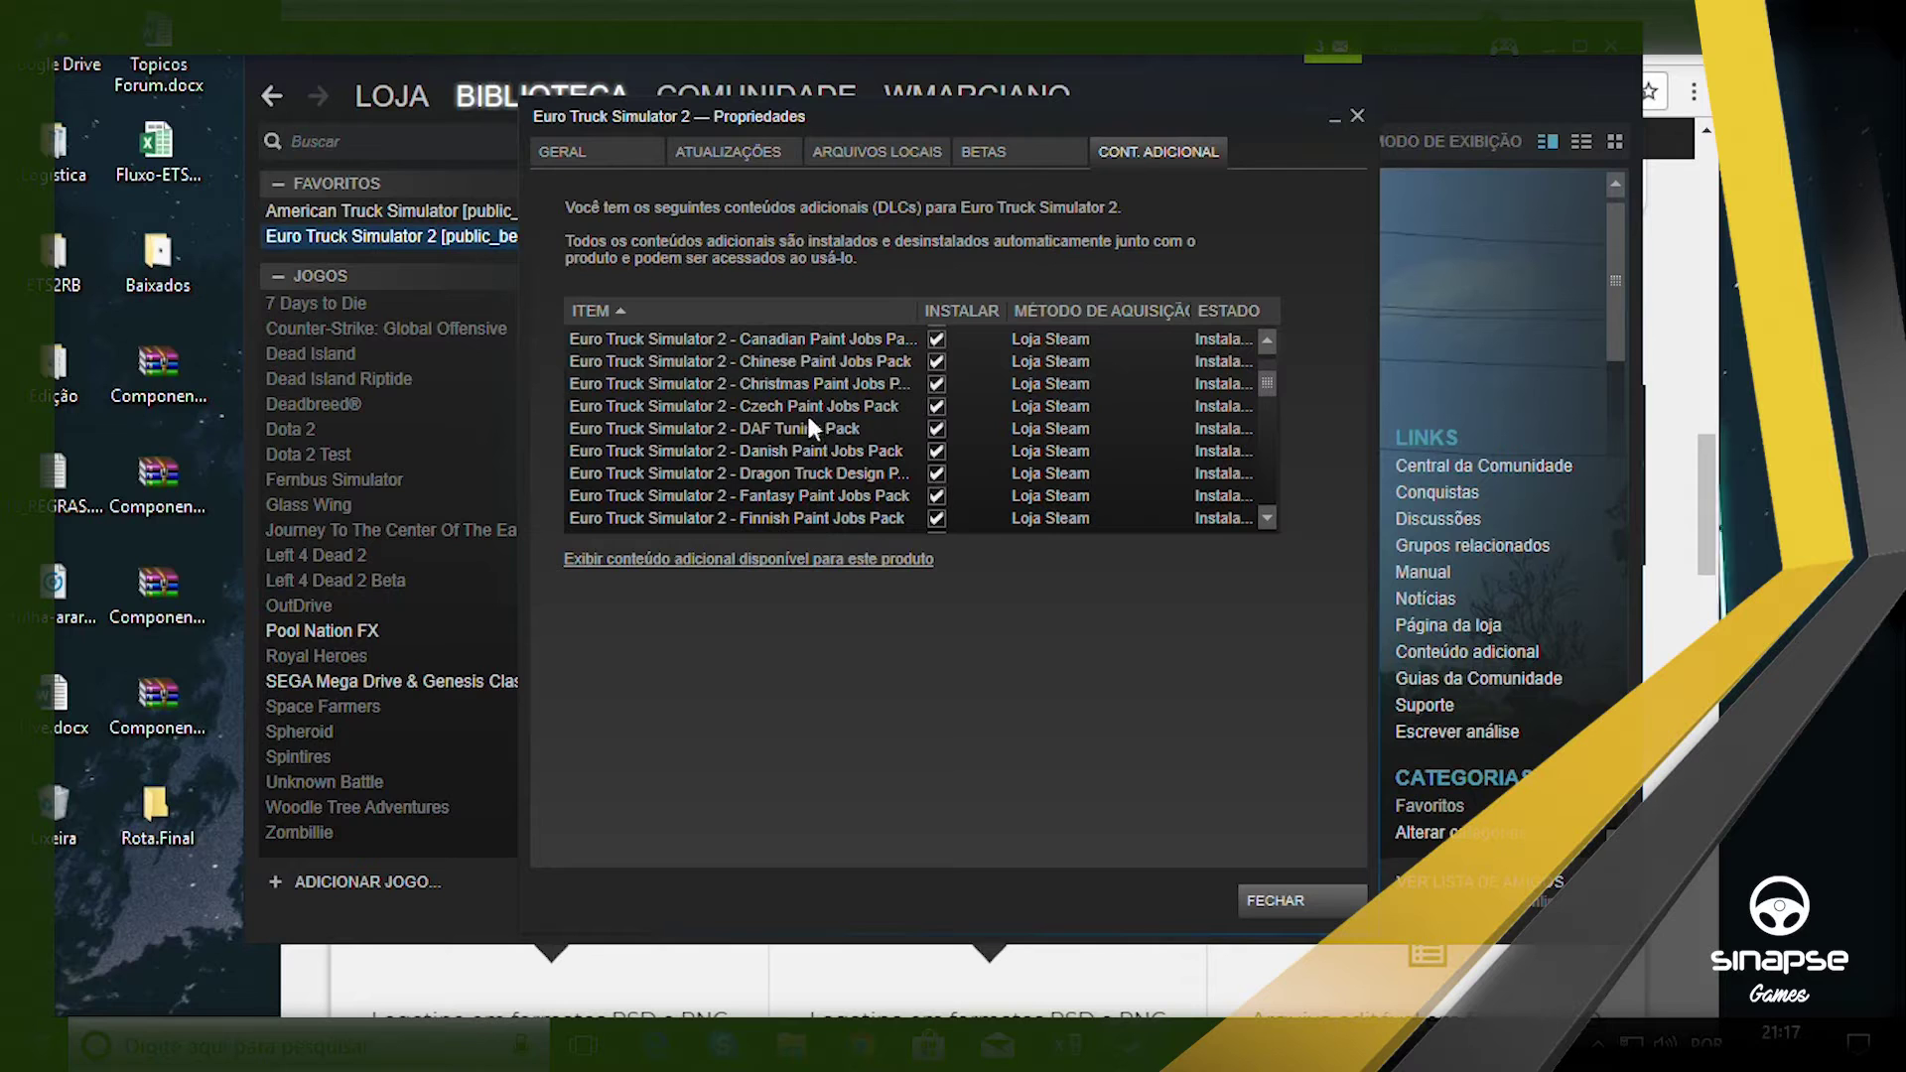
scroll(826, 423, "down", 6)
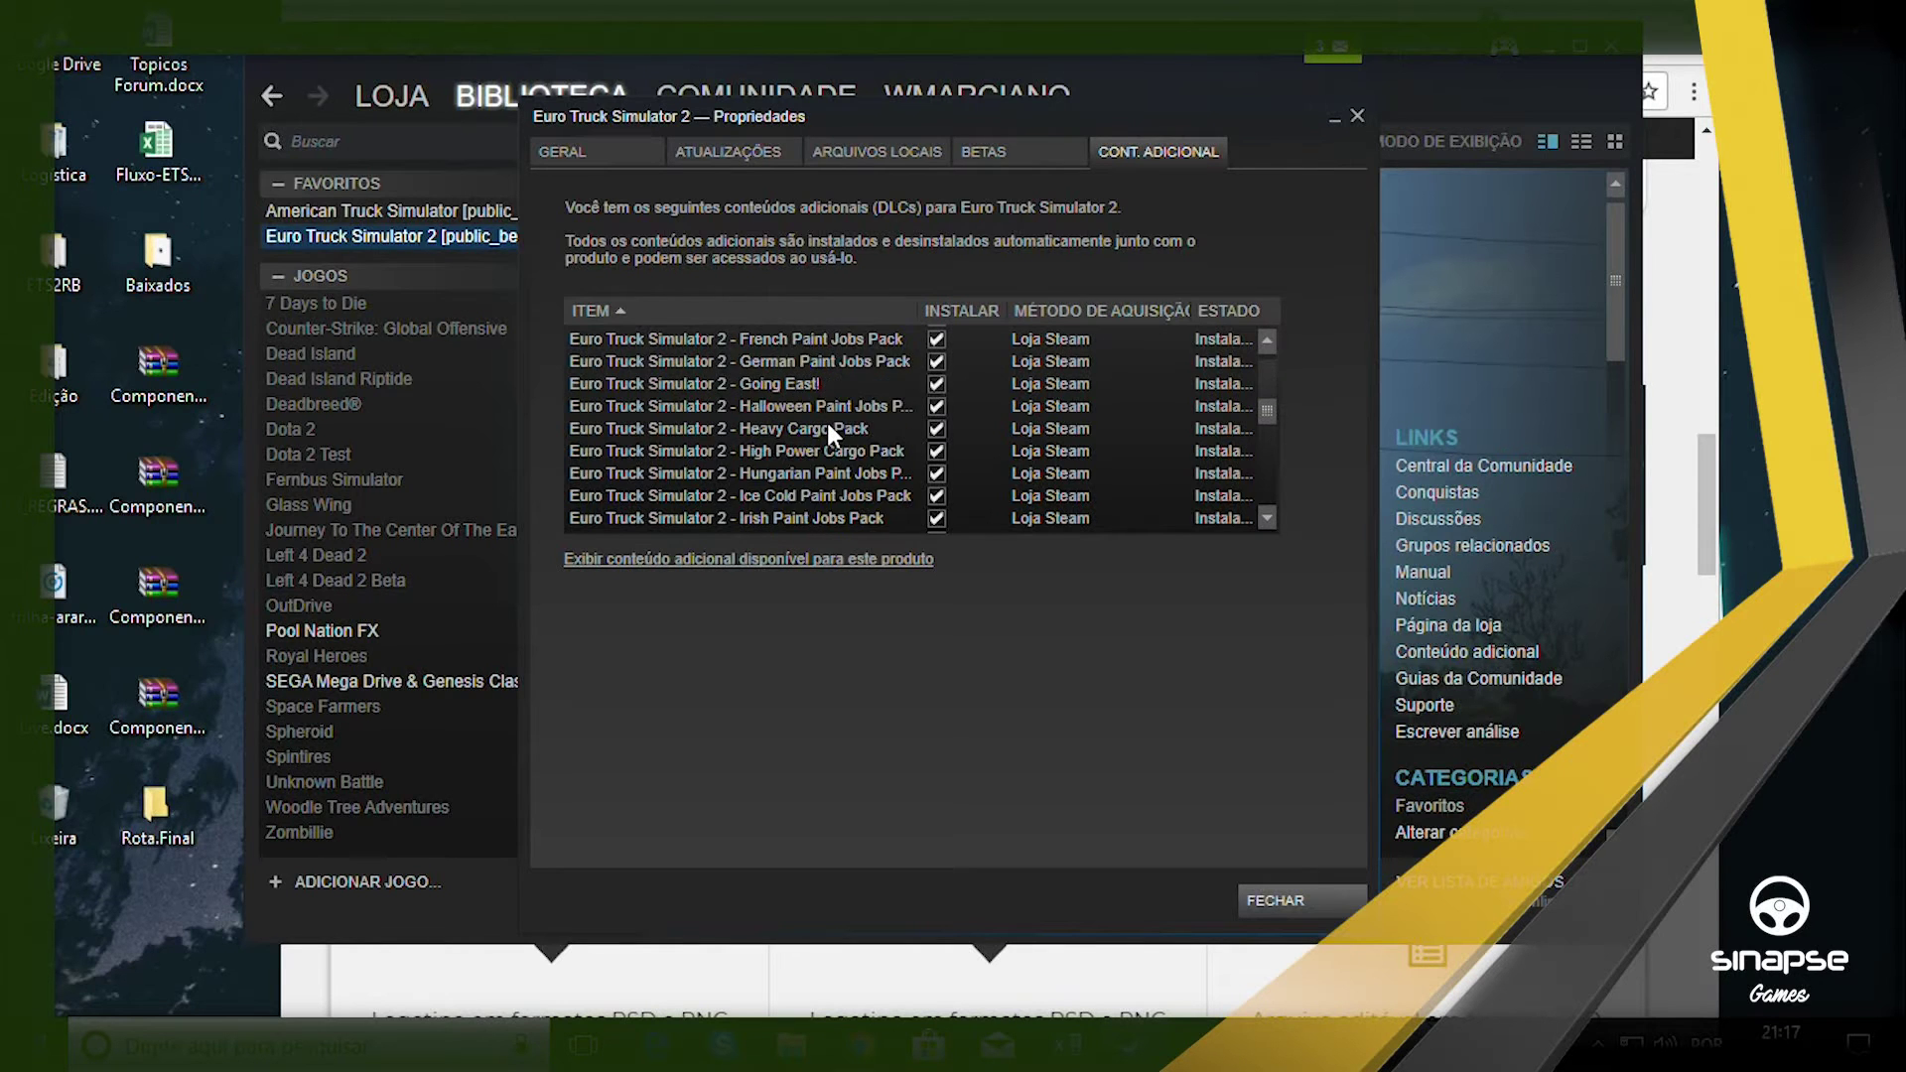
scroll(826, 423, "down", 3)
scroll(826, 423, "up", 3)
left_click(721, 381)
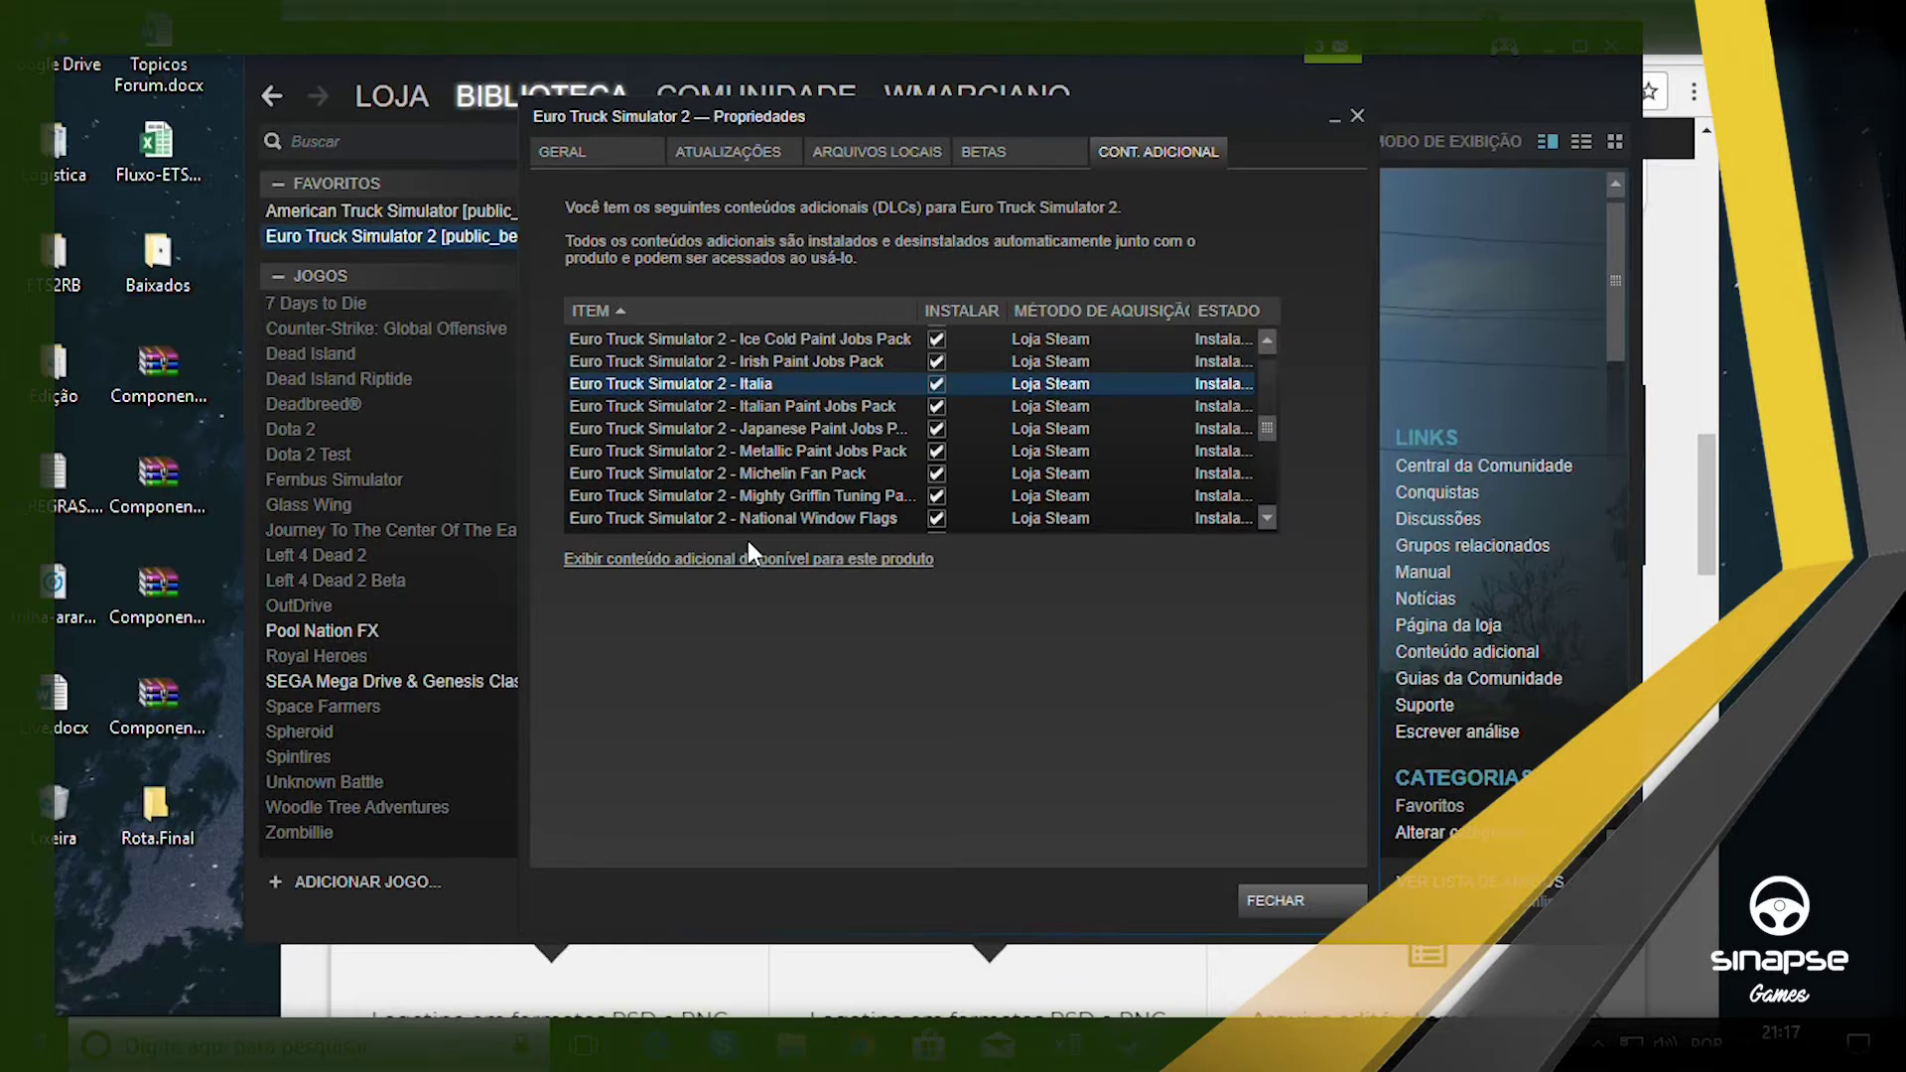
Switch back to Chrome, widen its window and review the DLC complement and theme downloads on the site.
key("alt+Tab")
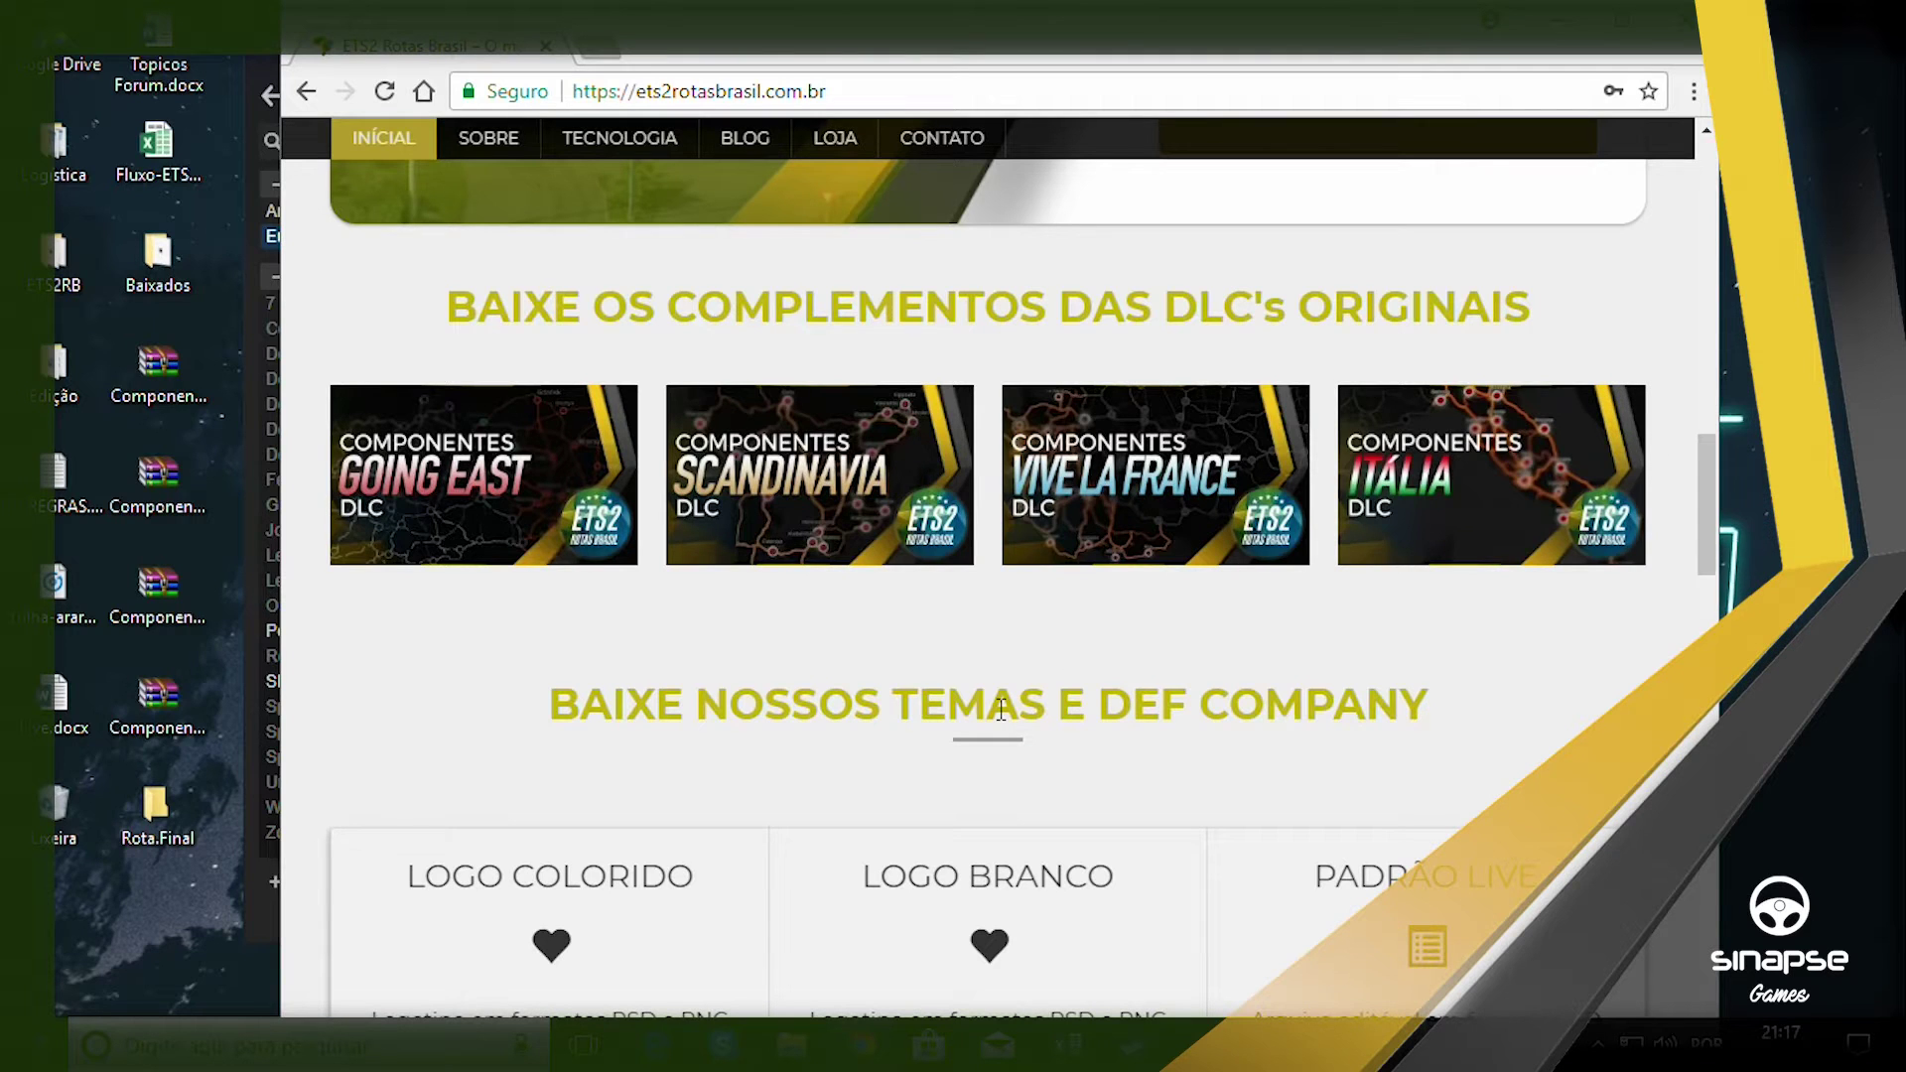
left_click_drag(282, 658, 112, 656)
scroll(1596, 714, "down", 6)
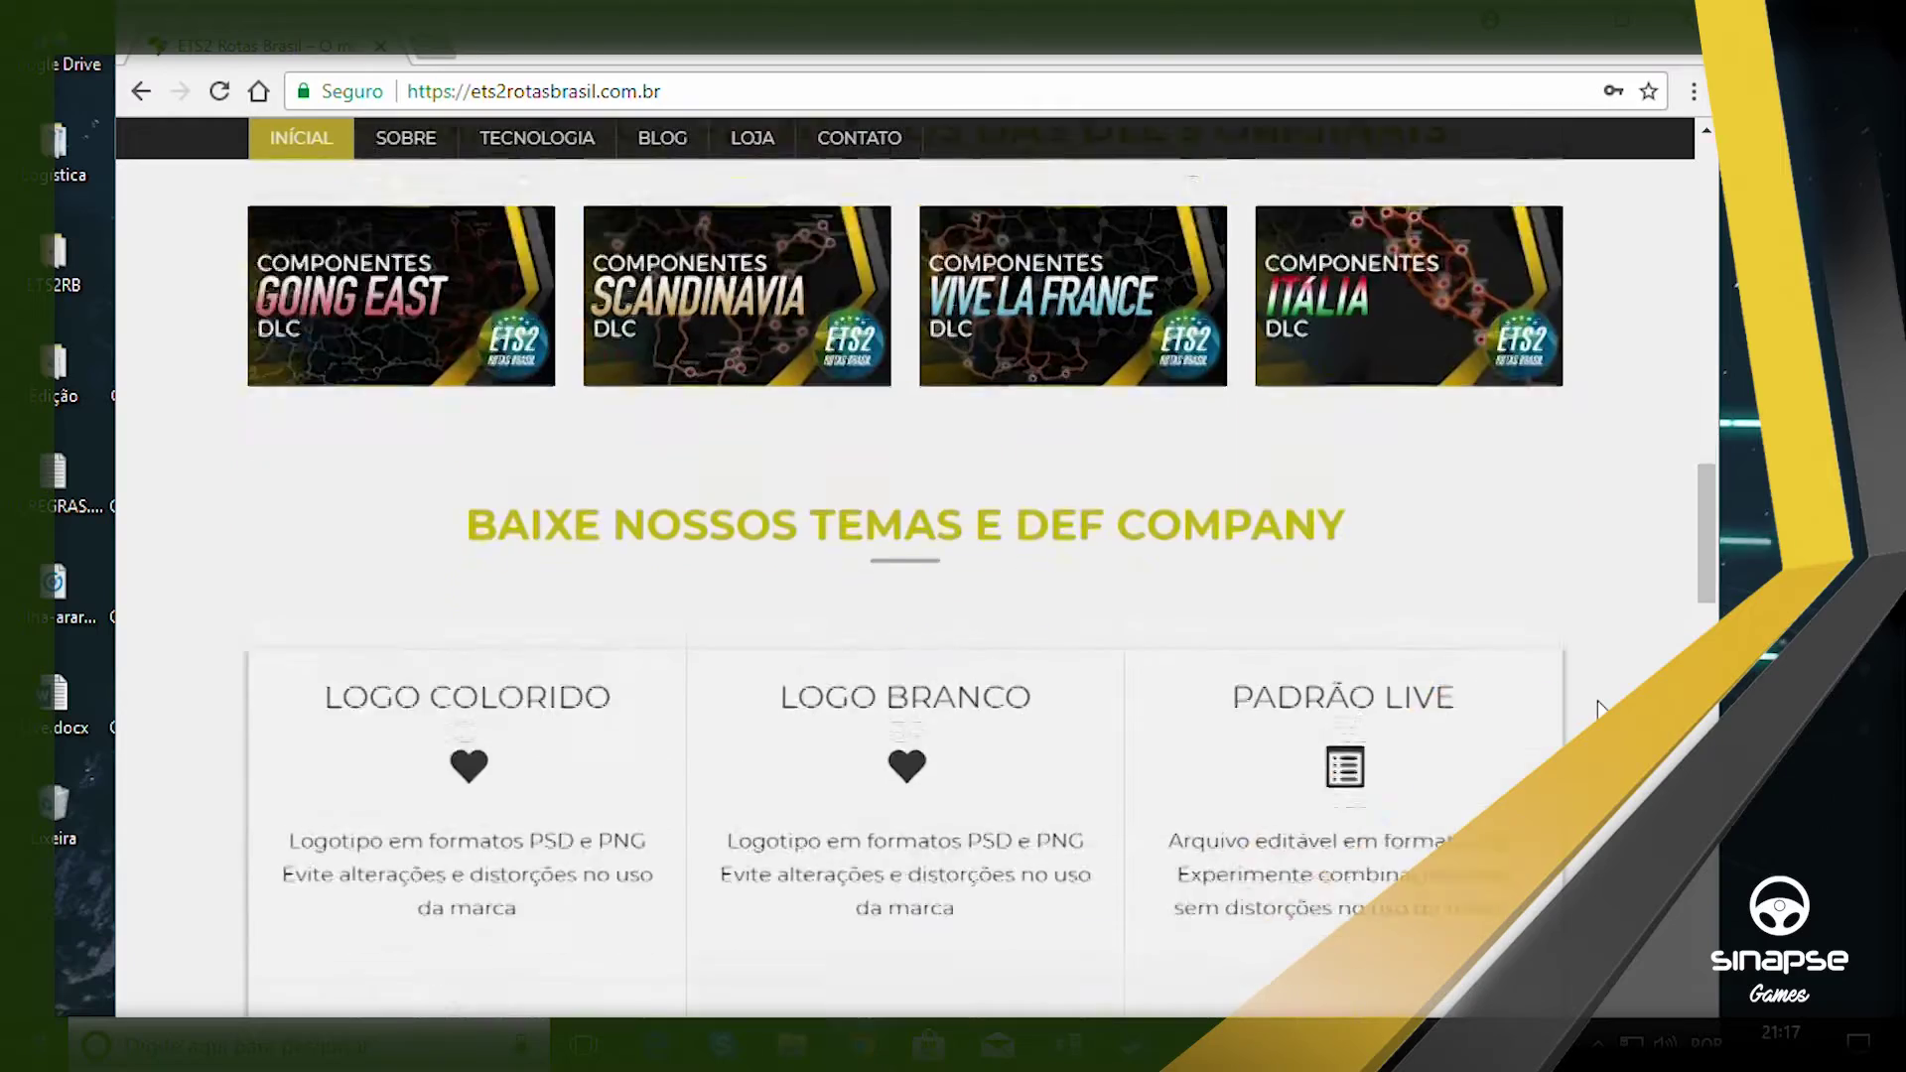
scroll(1598, 707, "down", 8)
scroll(1598, 707, "up", 9)
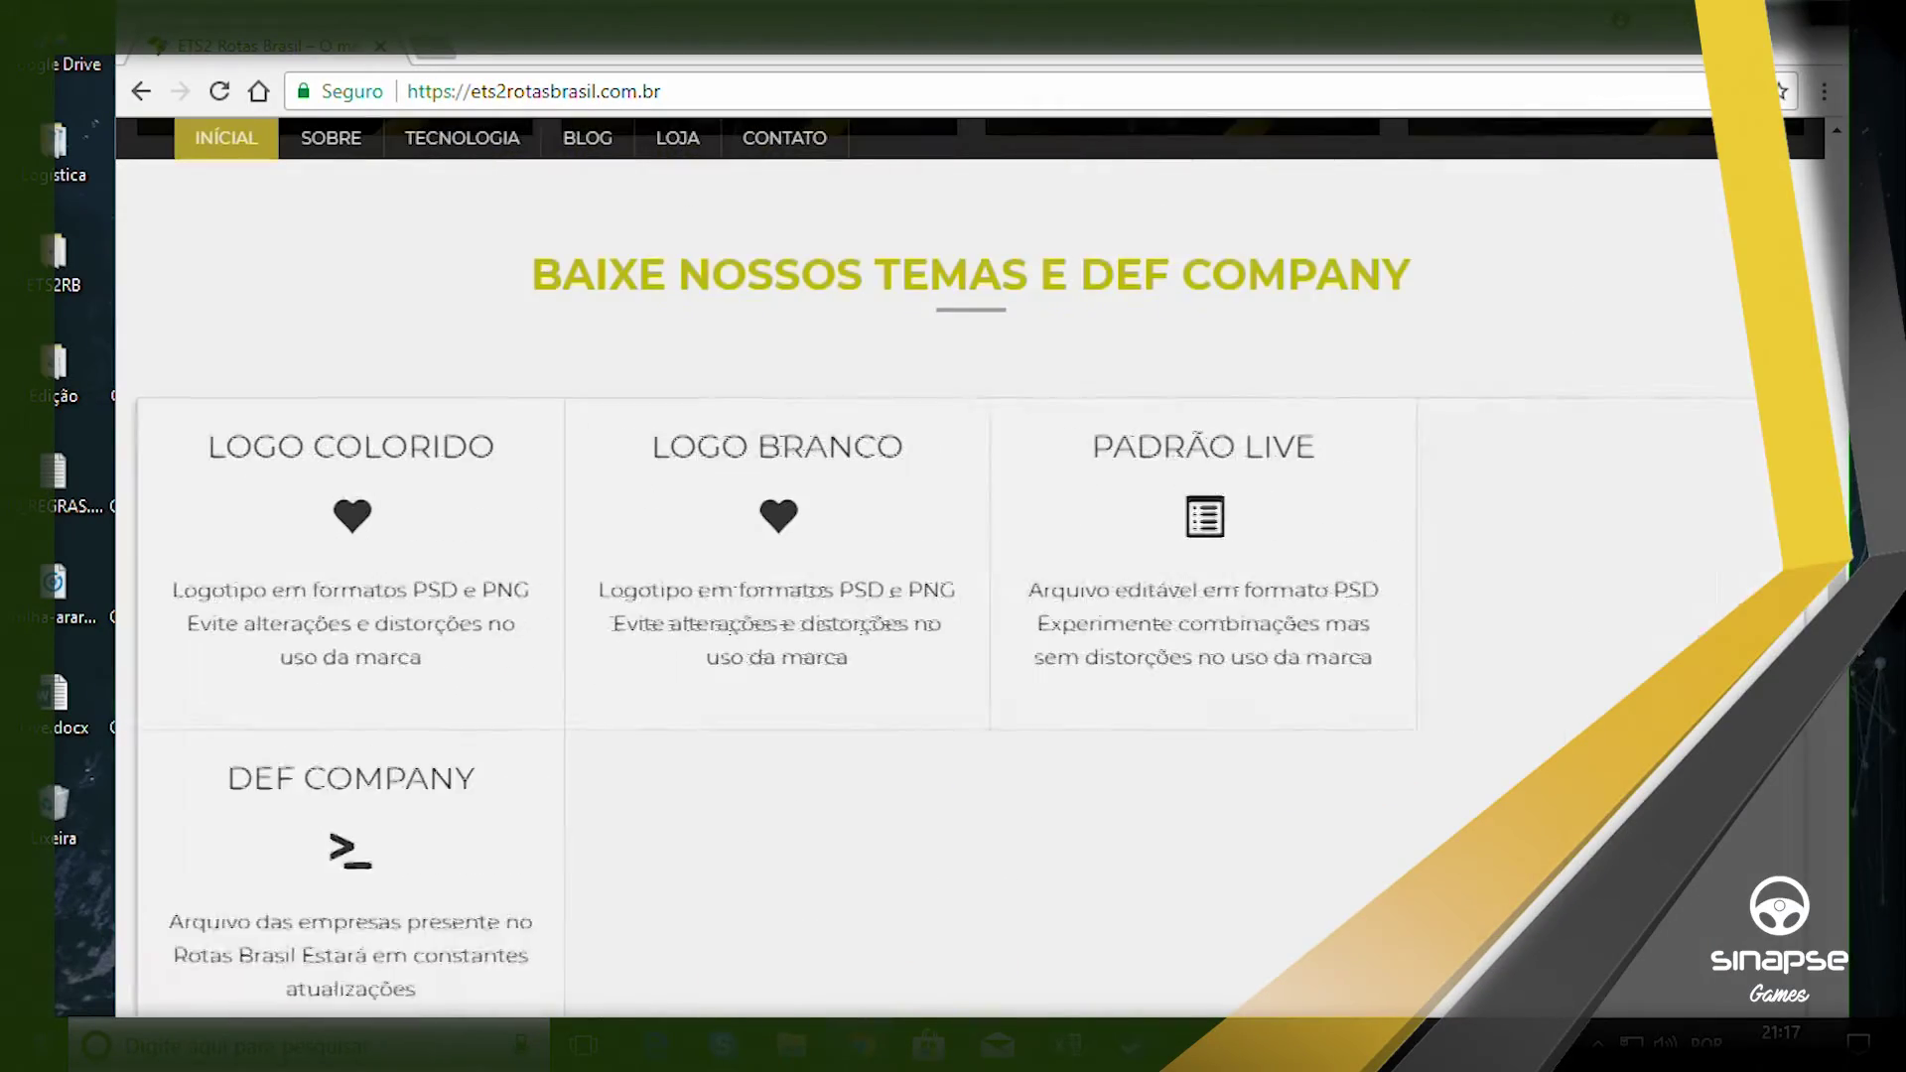
scroll(1552, 586, "up", 5)
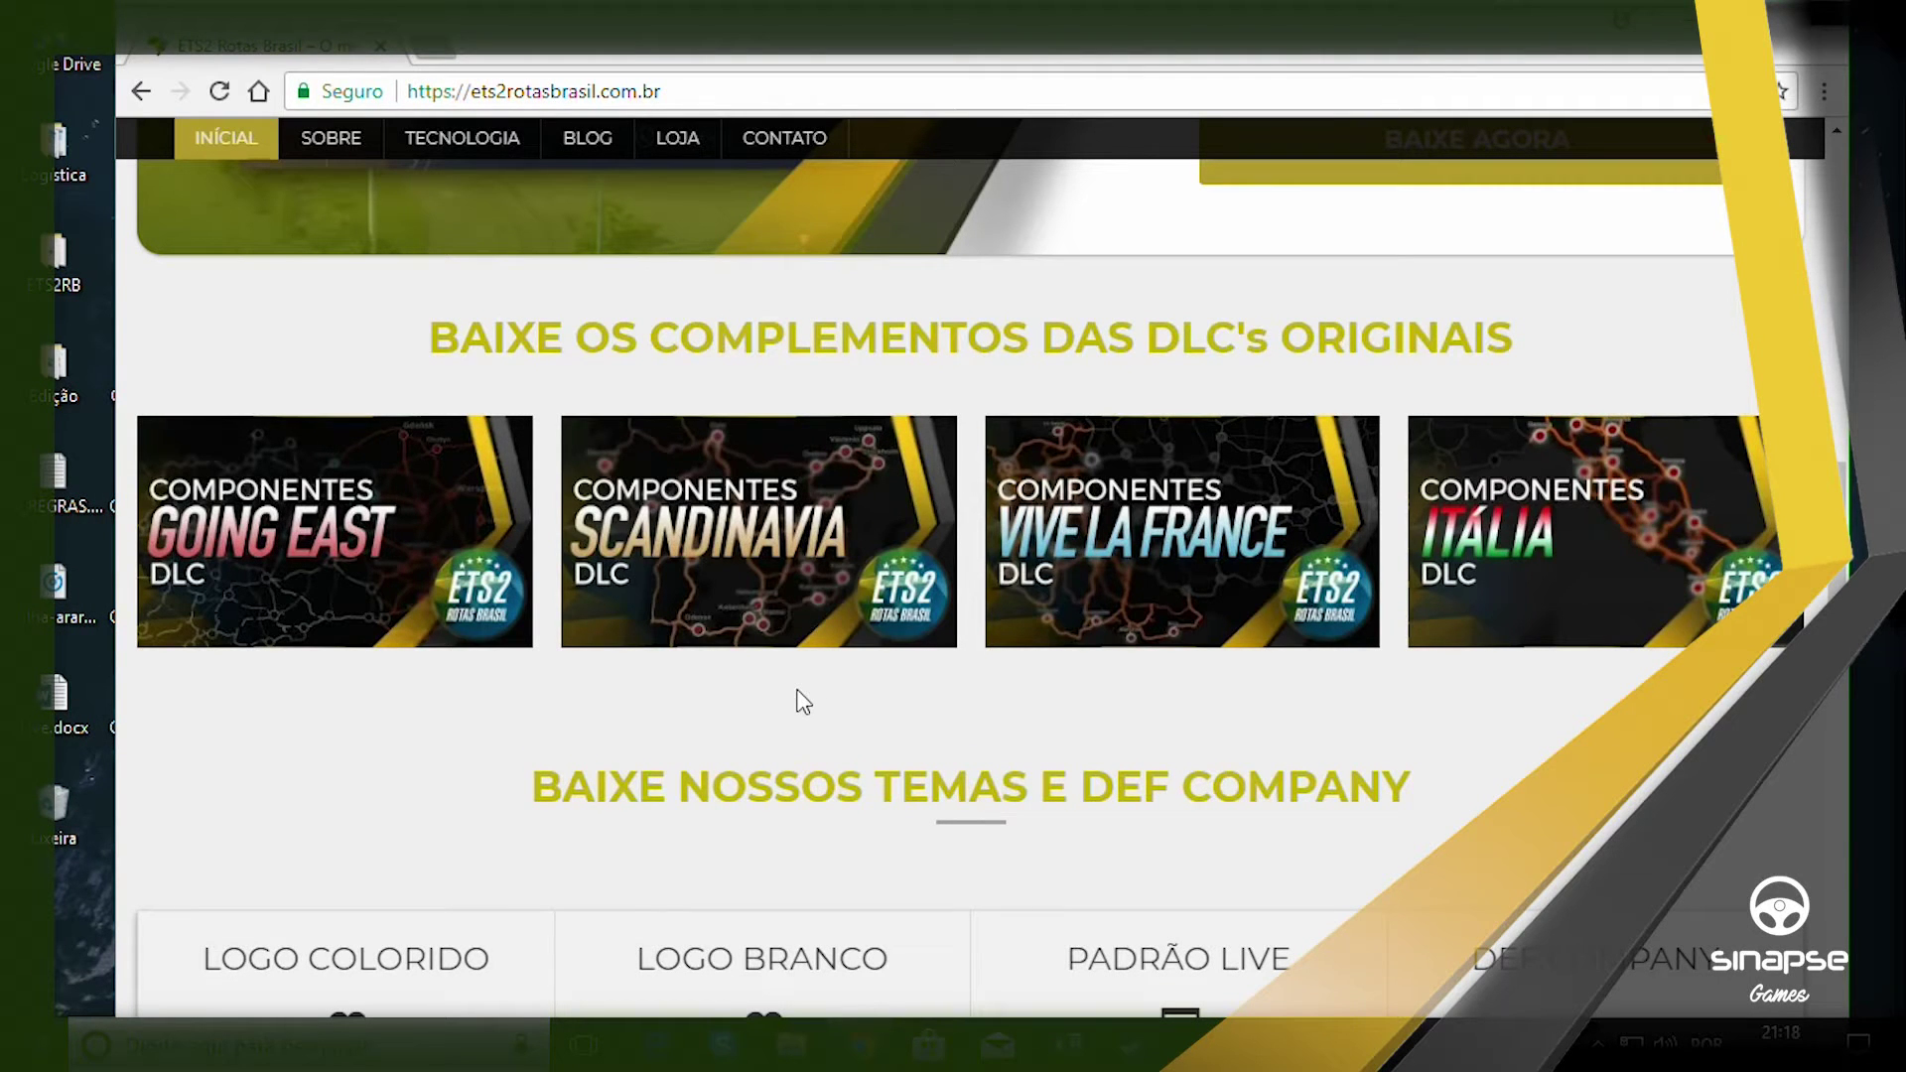
Put away the browser and Steam windows, closing the game properties, and move the DLC component files from the desktop into Euro Truck Simulator 2's mod folder.
left_click(1695, 56)
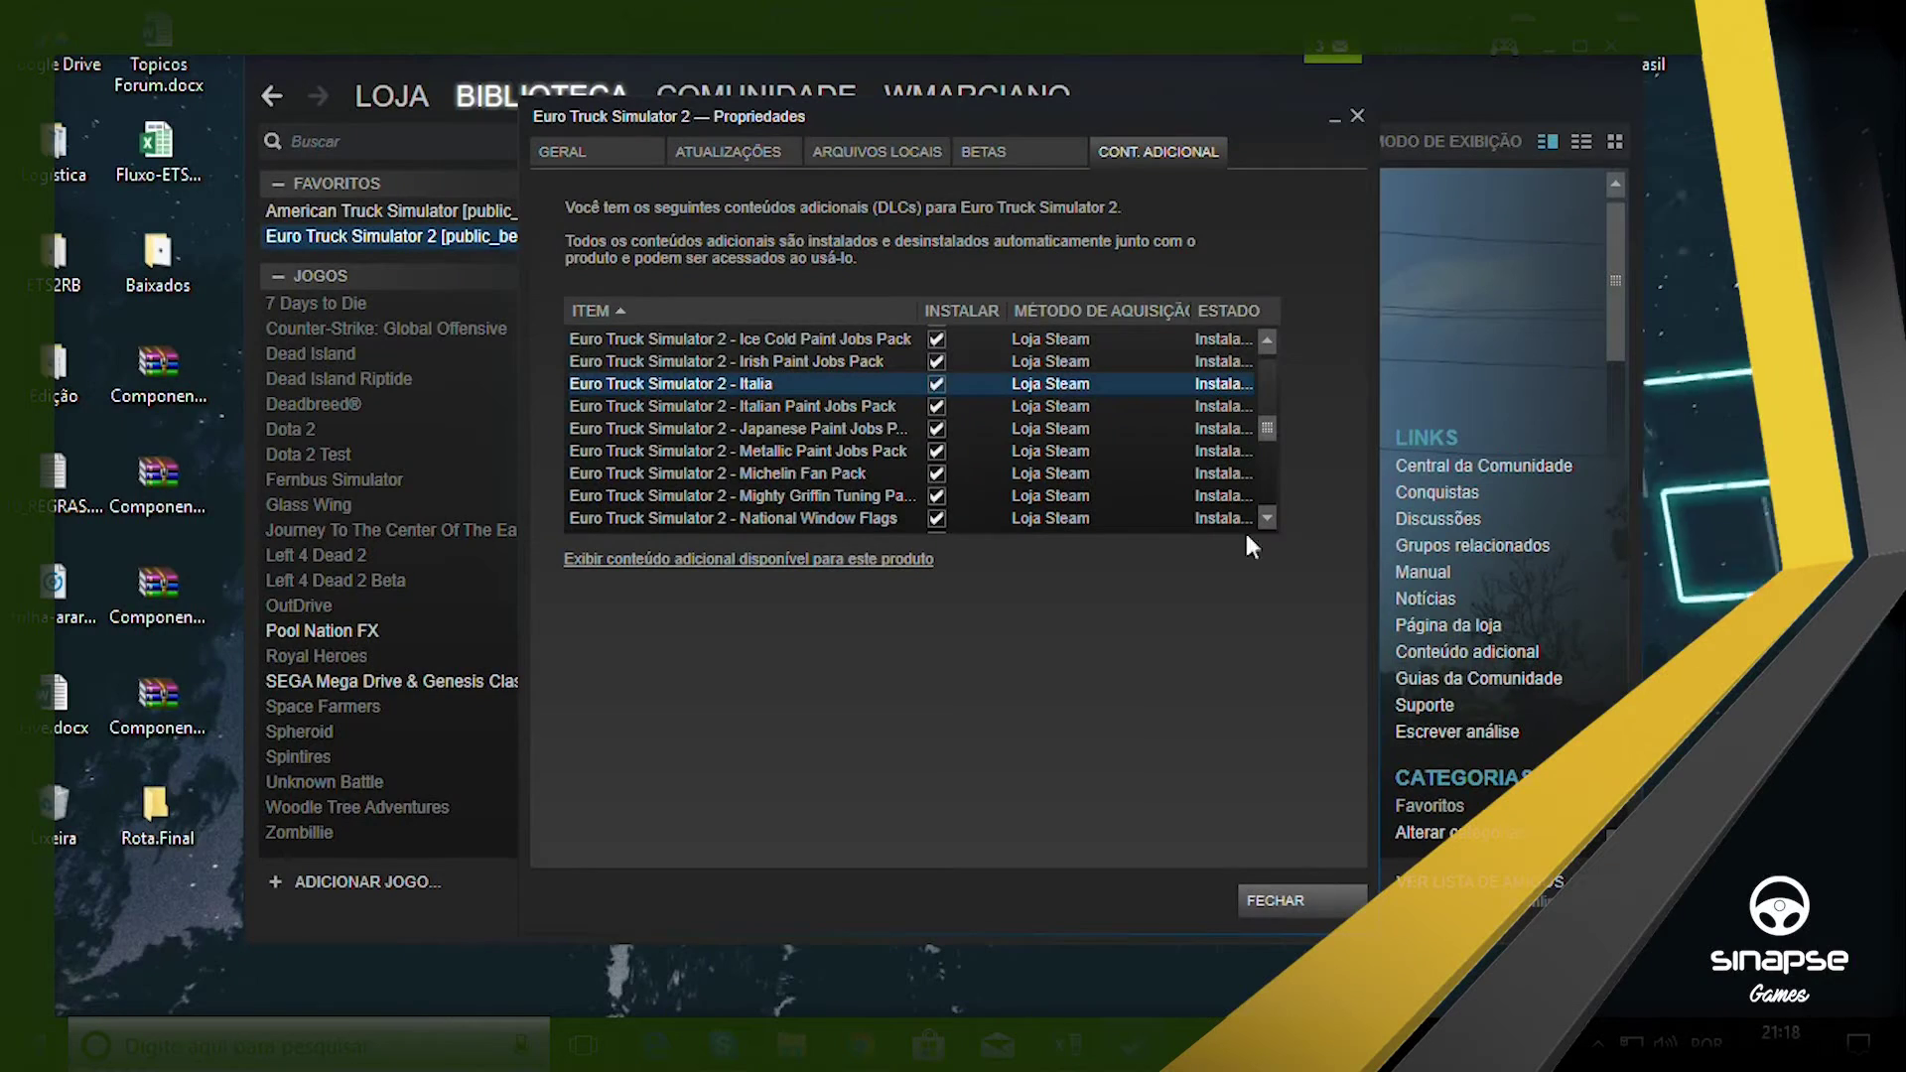
left_click(1277, 900)
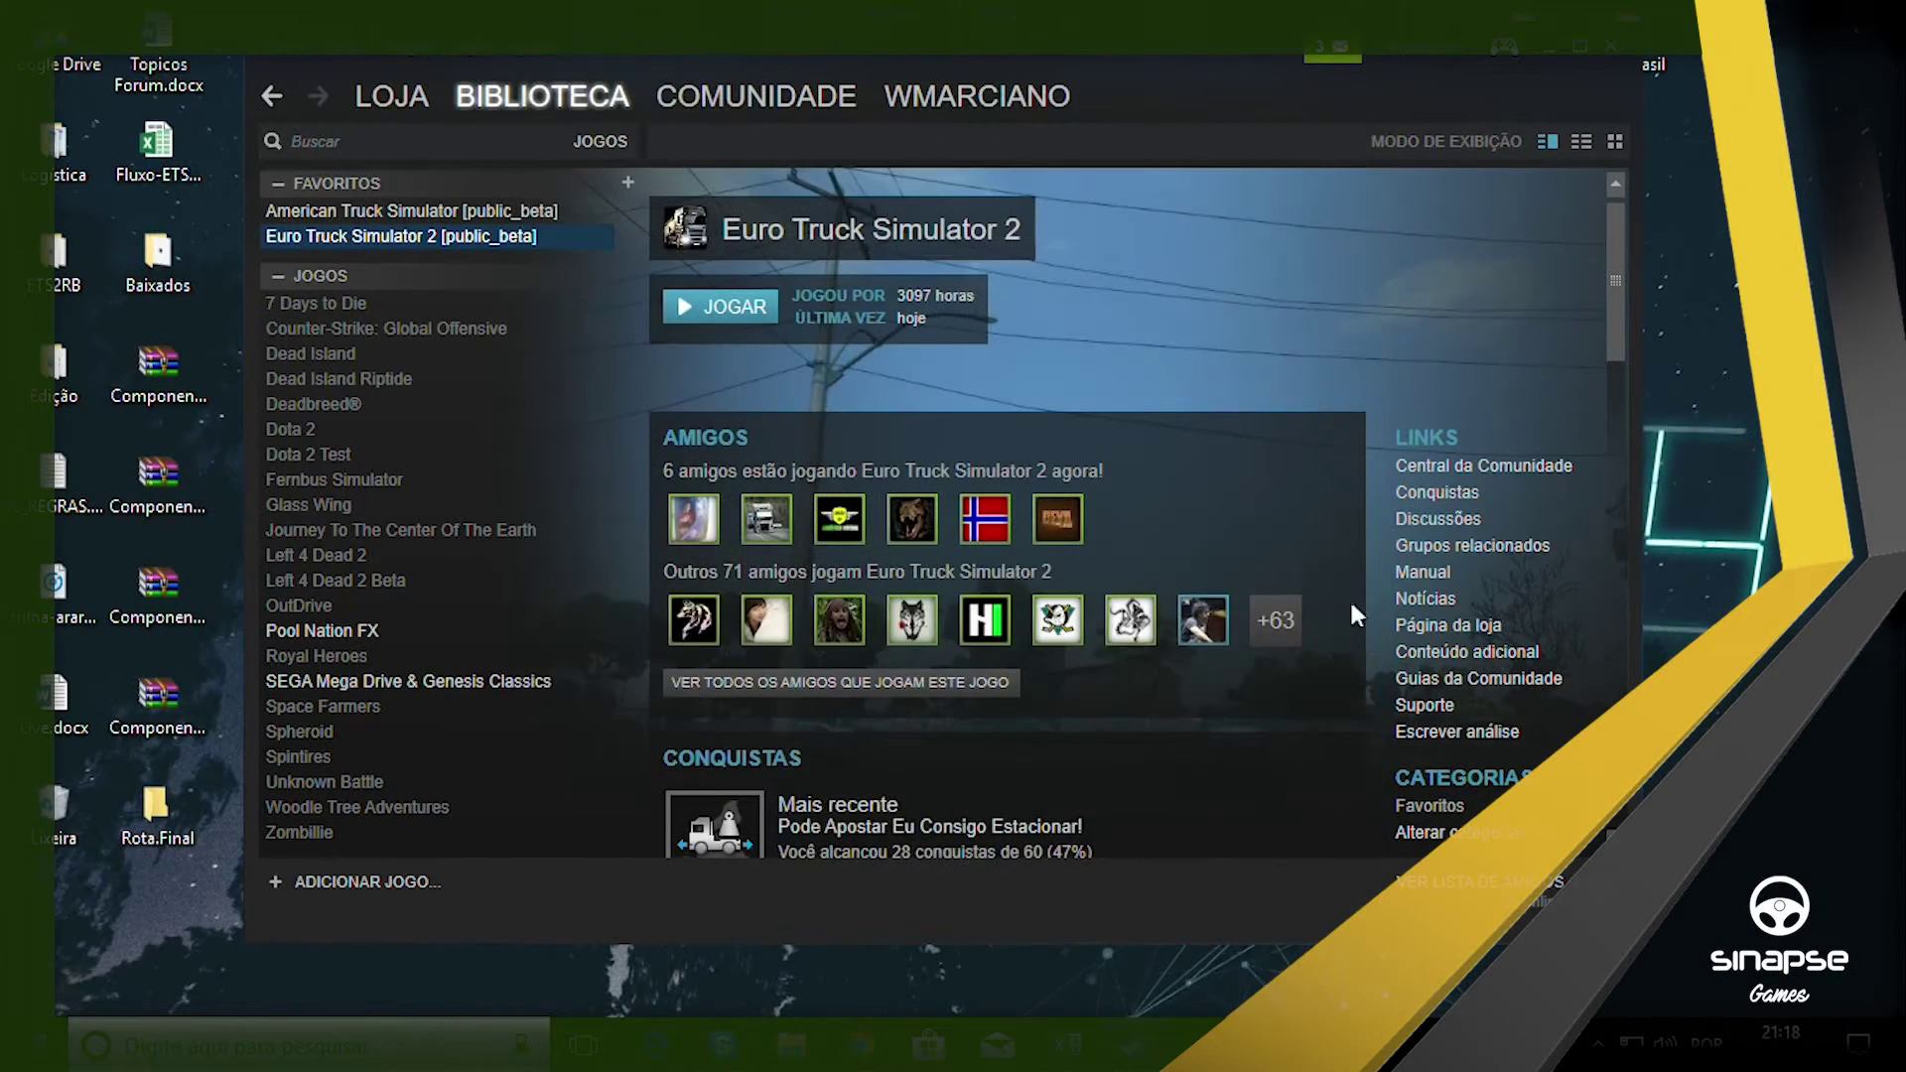
left_click(1547, 45)
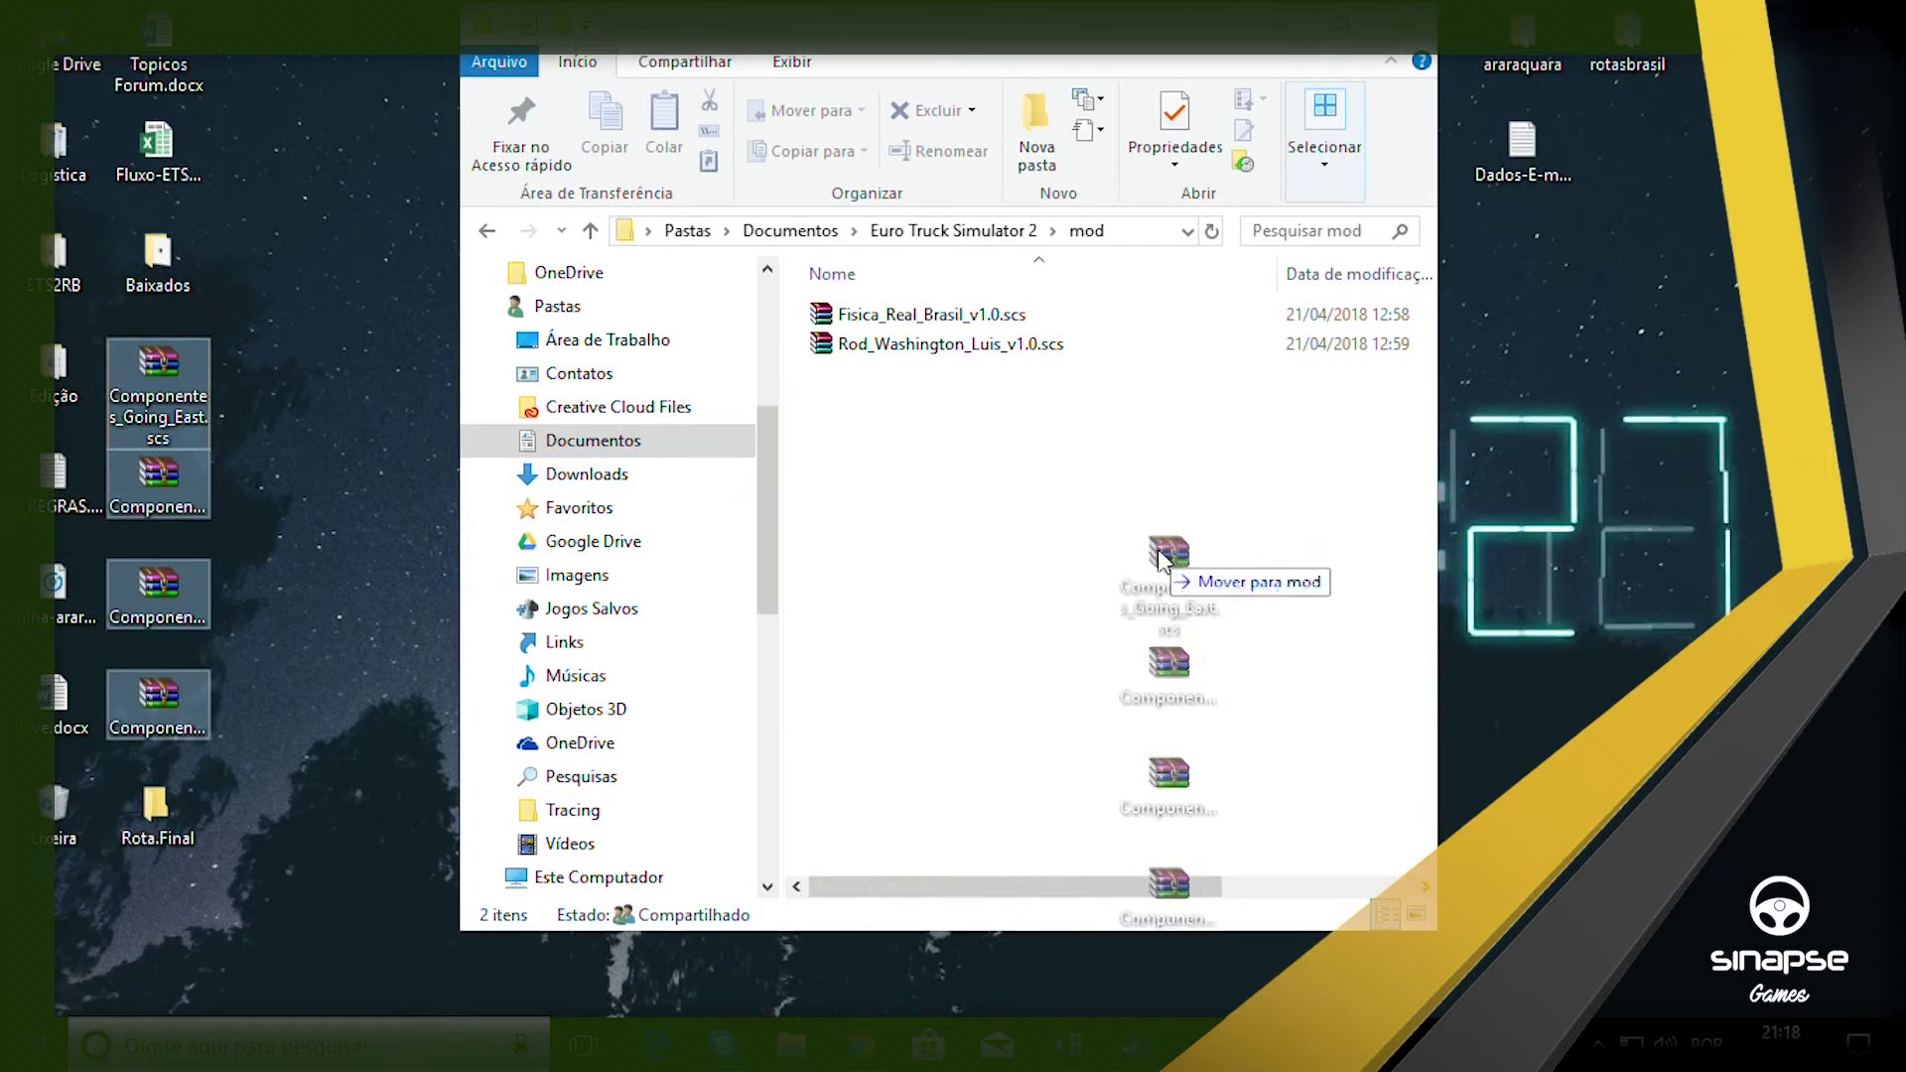
left_click_drag(1148, 566, 1038, 716)
left_click(1038, 717)
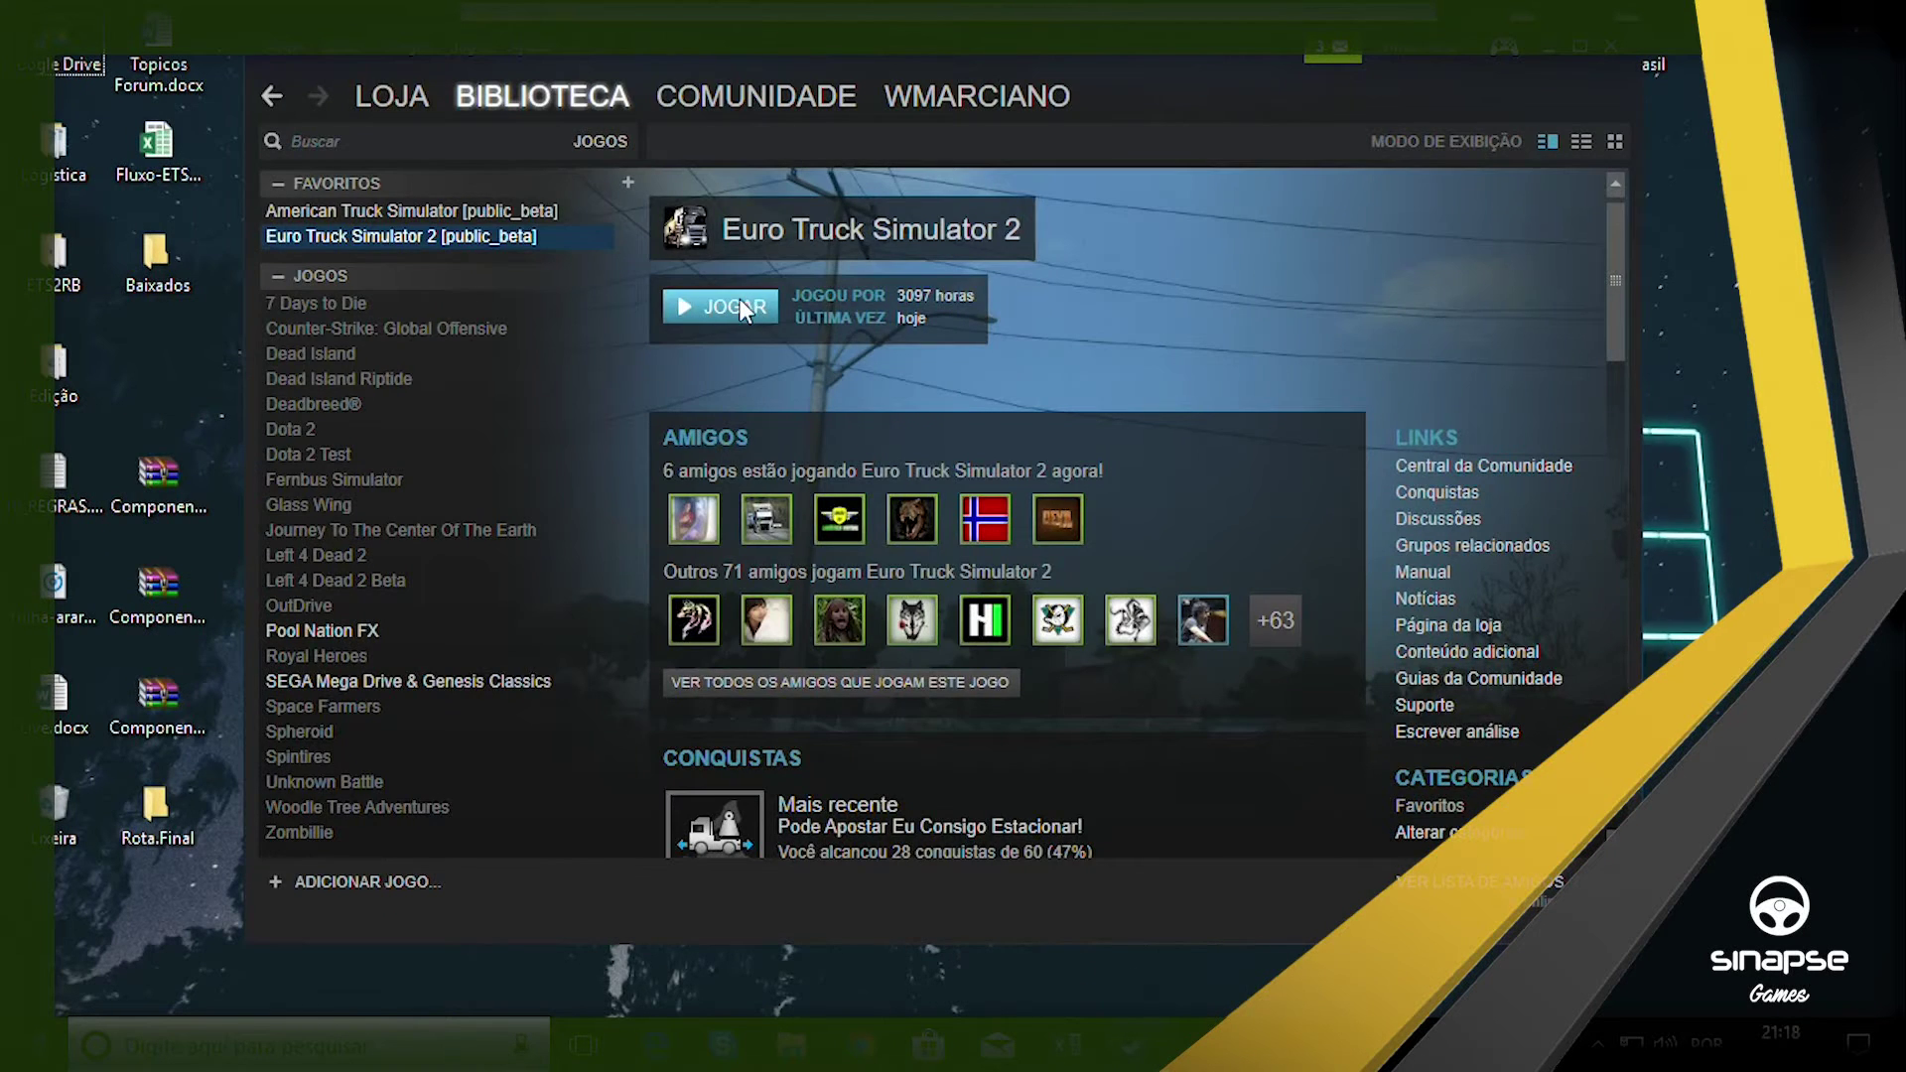
Launch Euro Truck Simulator 2 from Steam with the default play option and open the mod manager for the first profile.
left_click(741, 307)
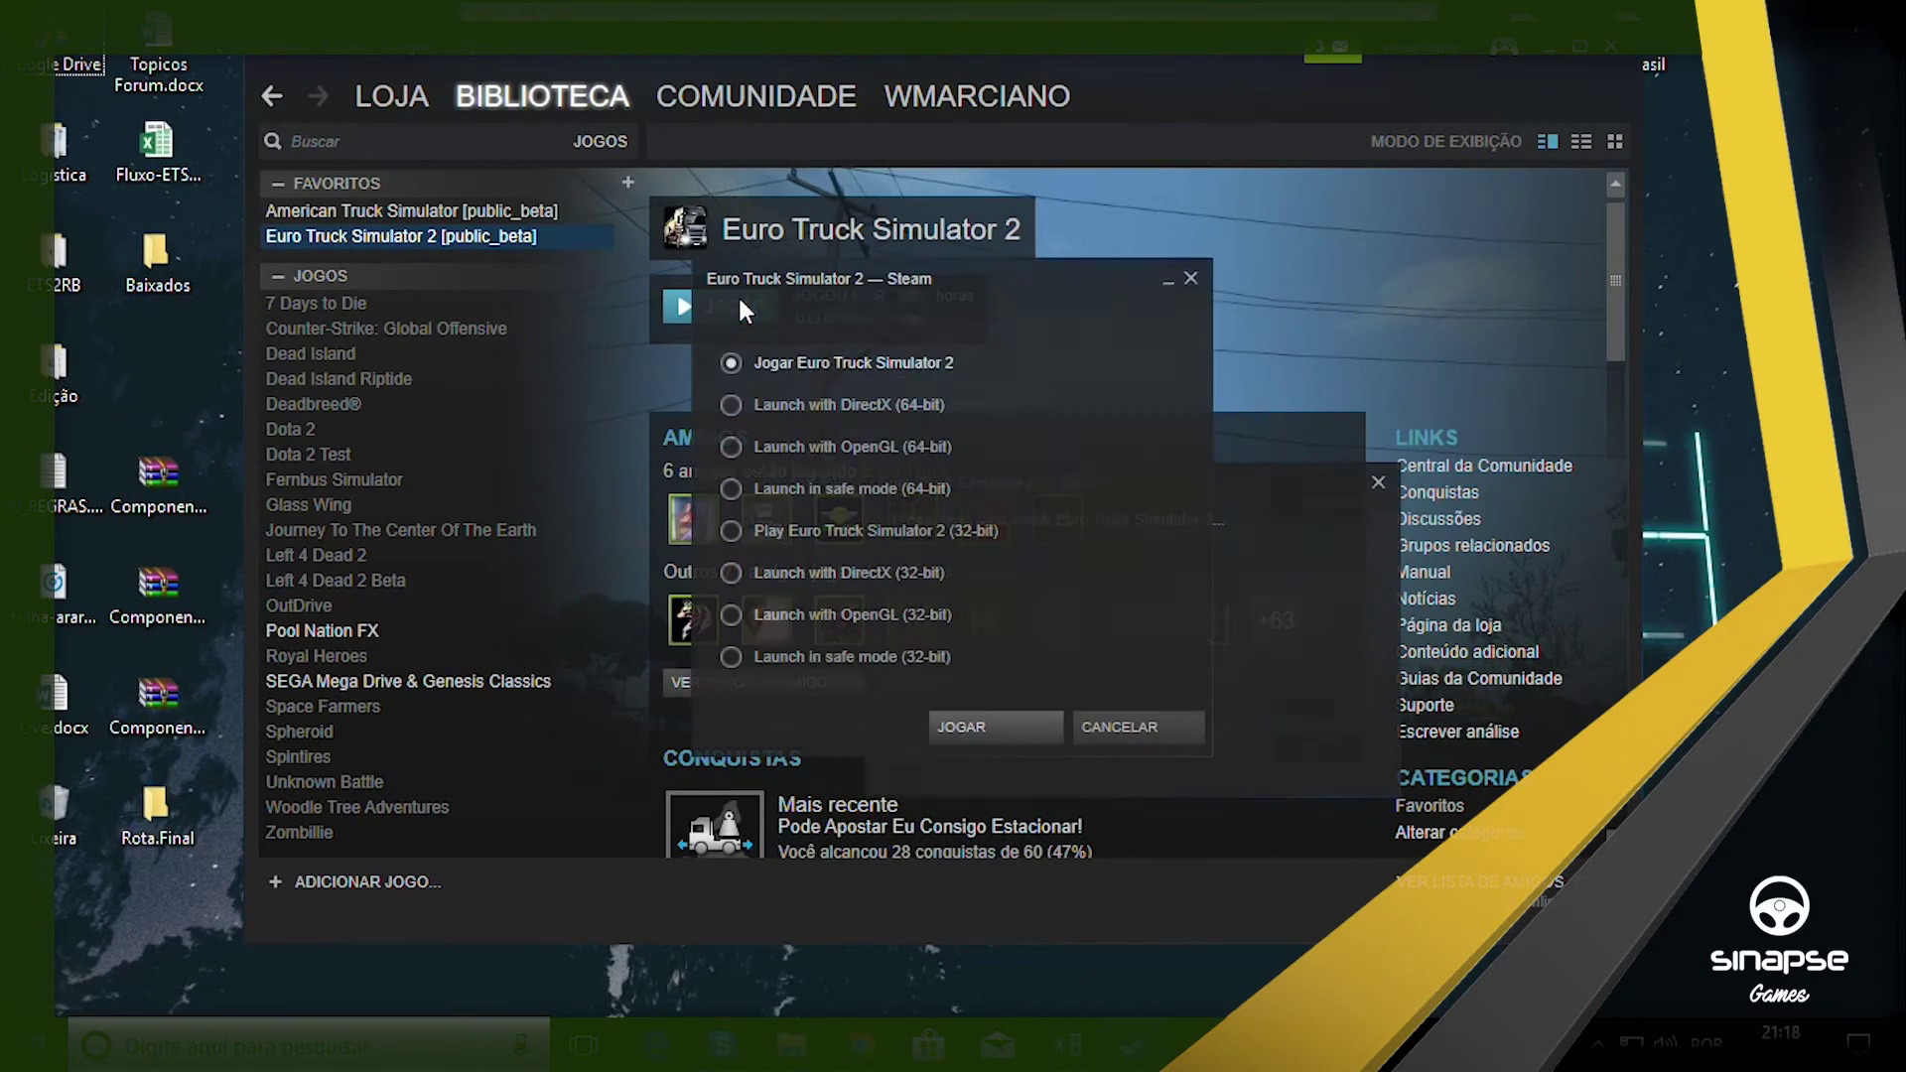
left_click(982, 732)
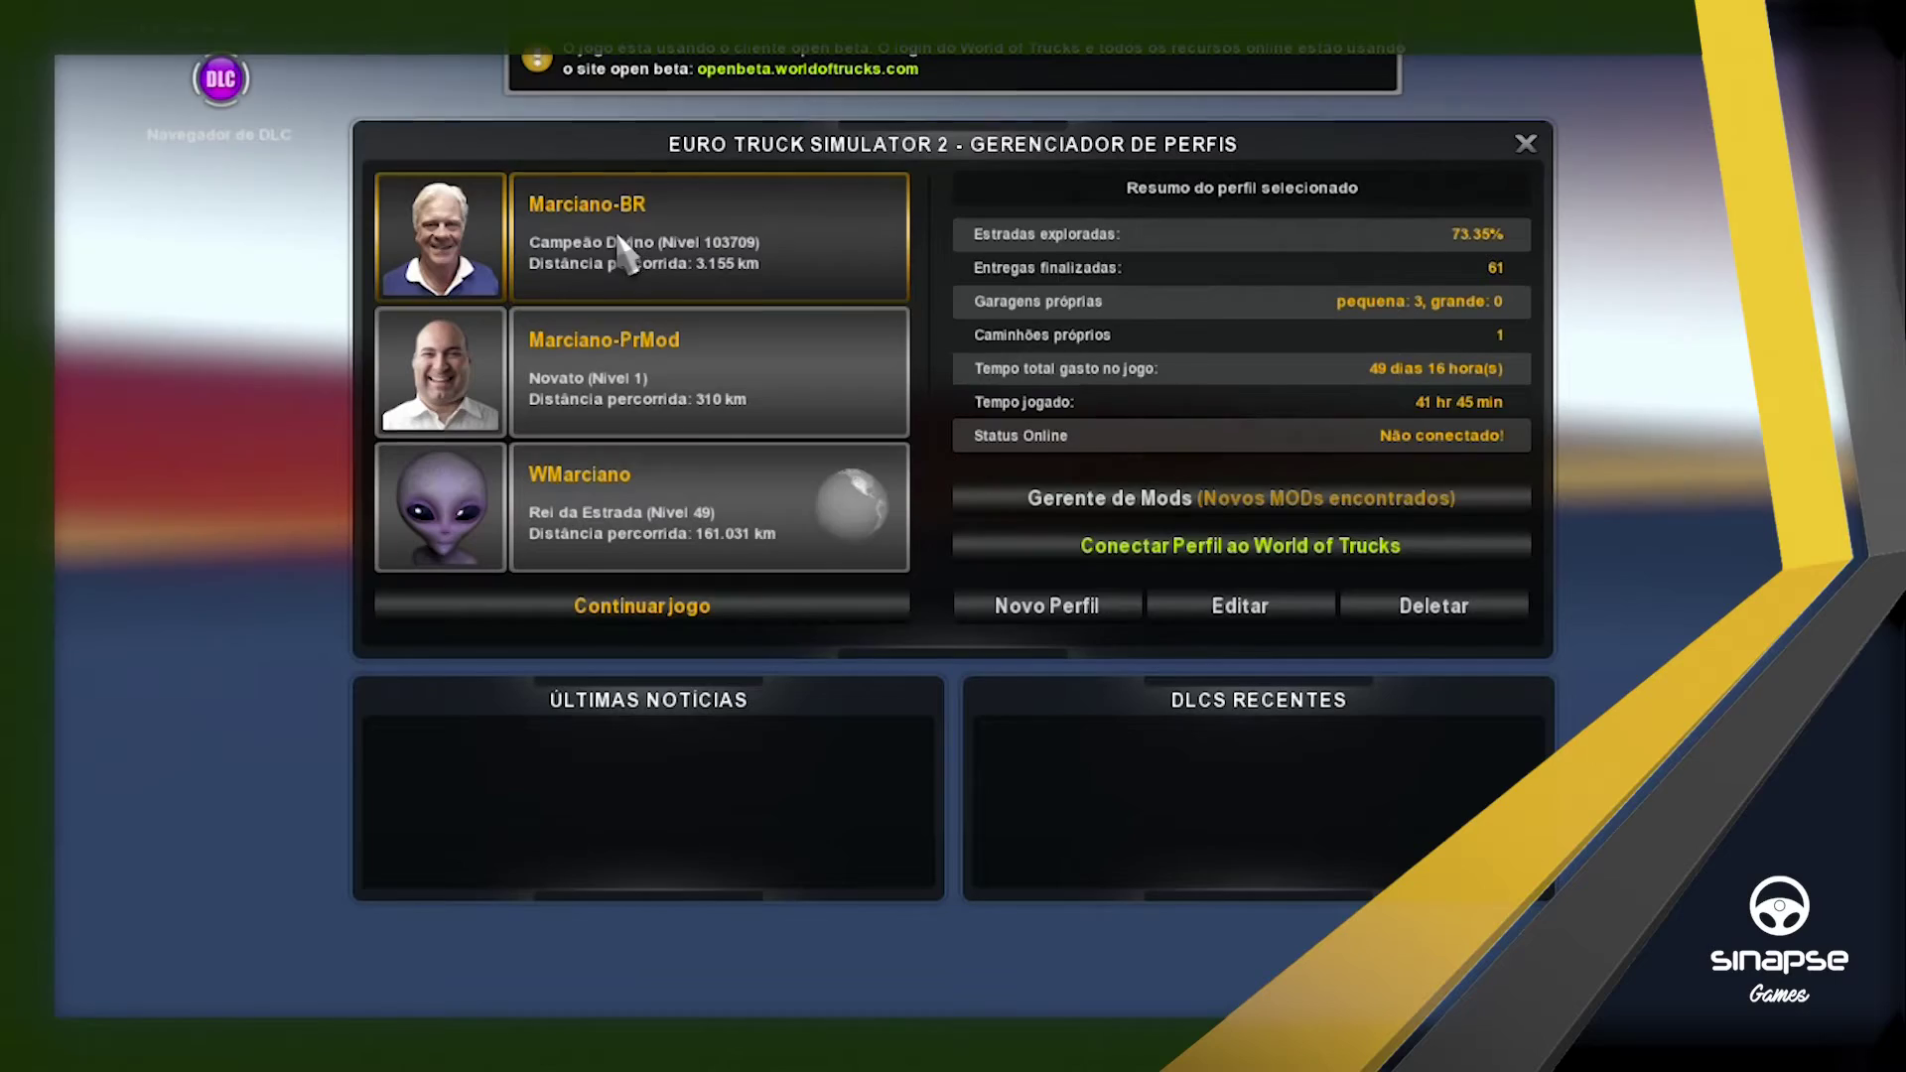
left_click(1112, 501)
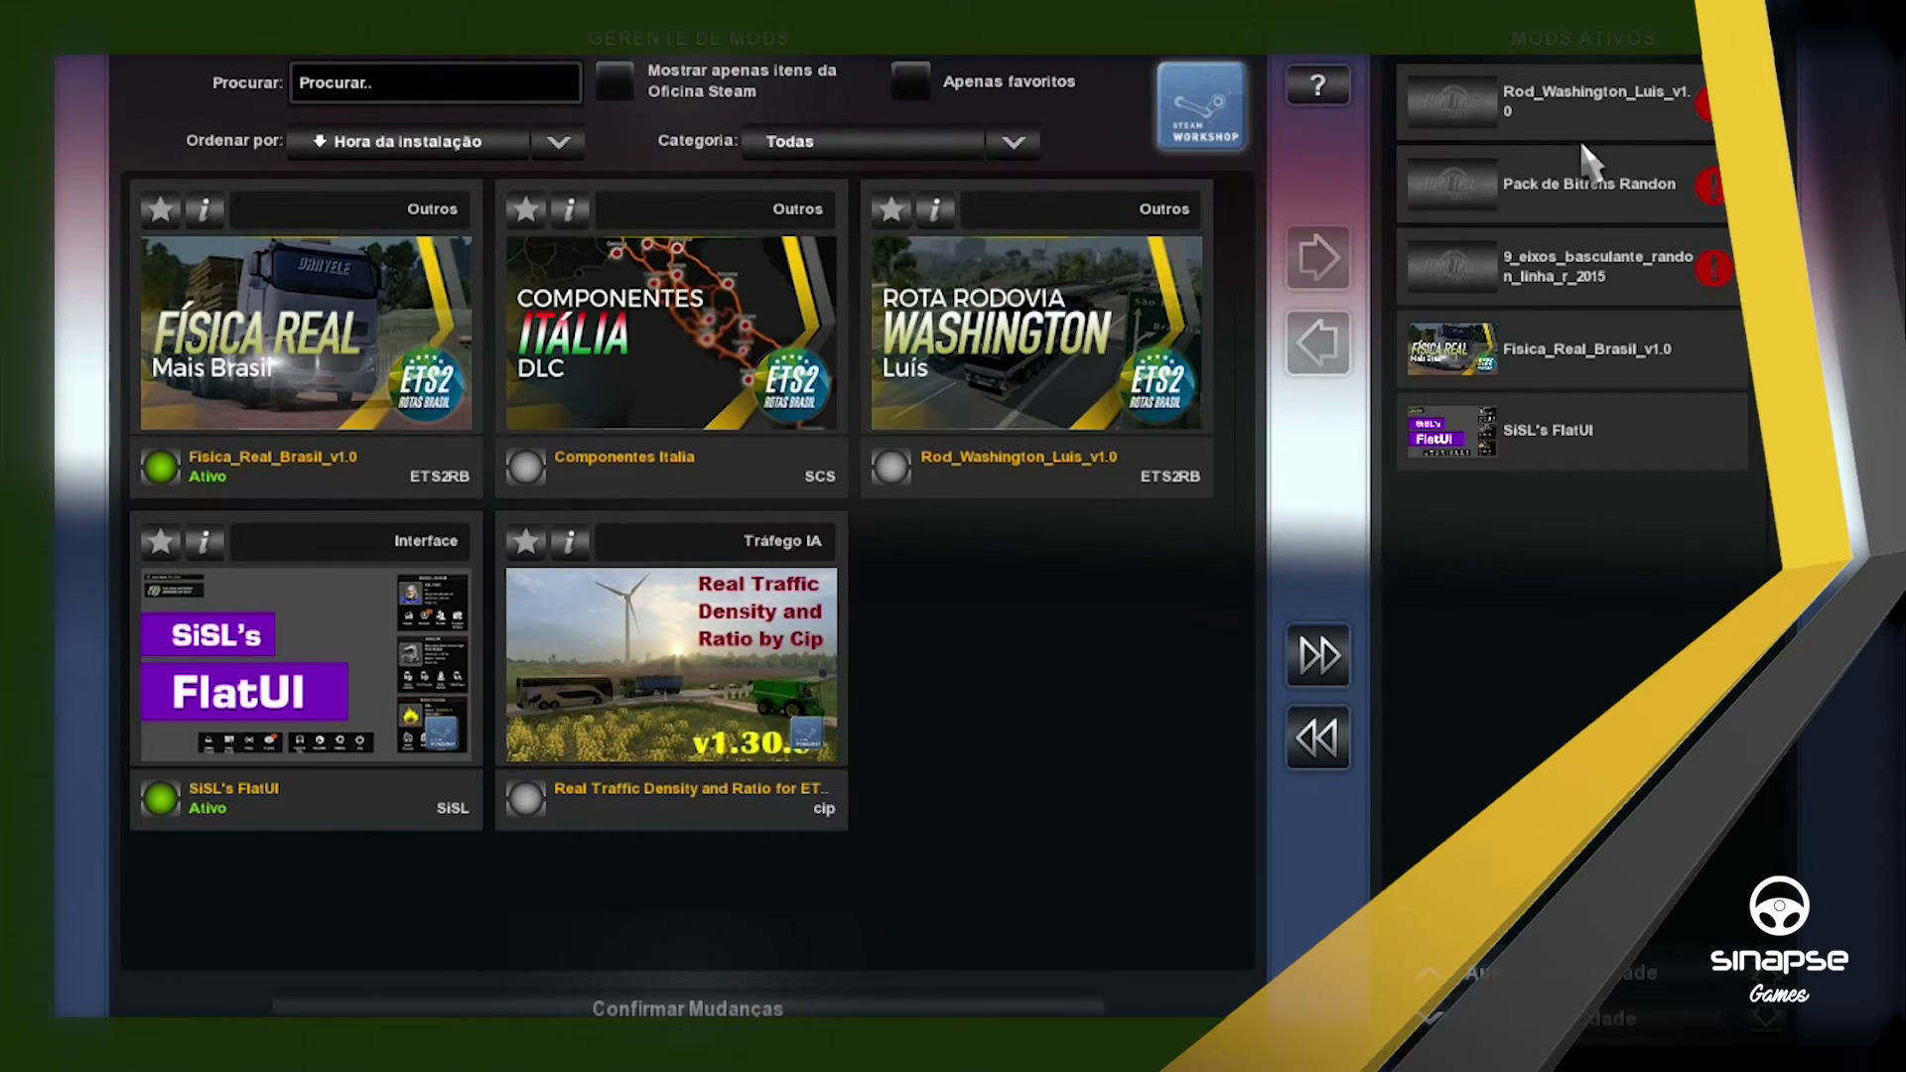
Remove the missing mods Rod_Washington_Luis_v1.0, Pack de Bitrens Randon and 9_eixos_basculante_randon_linha_r_2015 from the active mods.
left_click(1554, 100)
left_click(1319, 343)
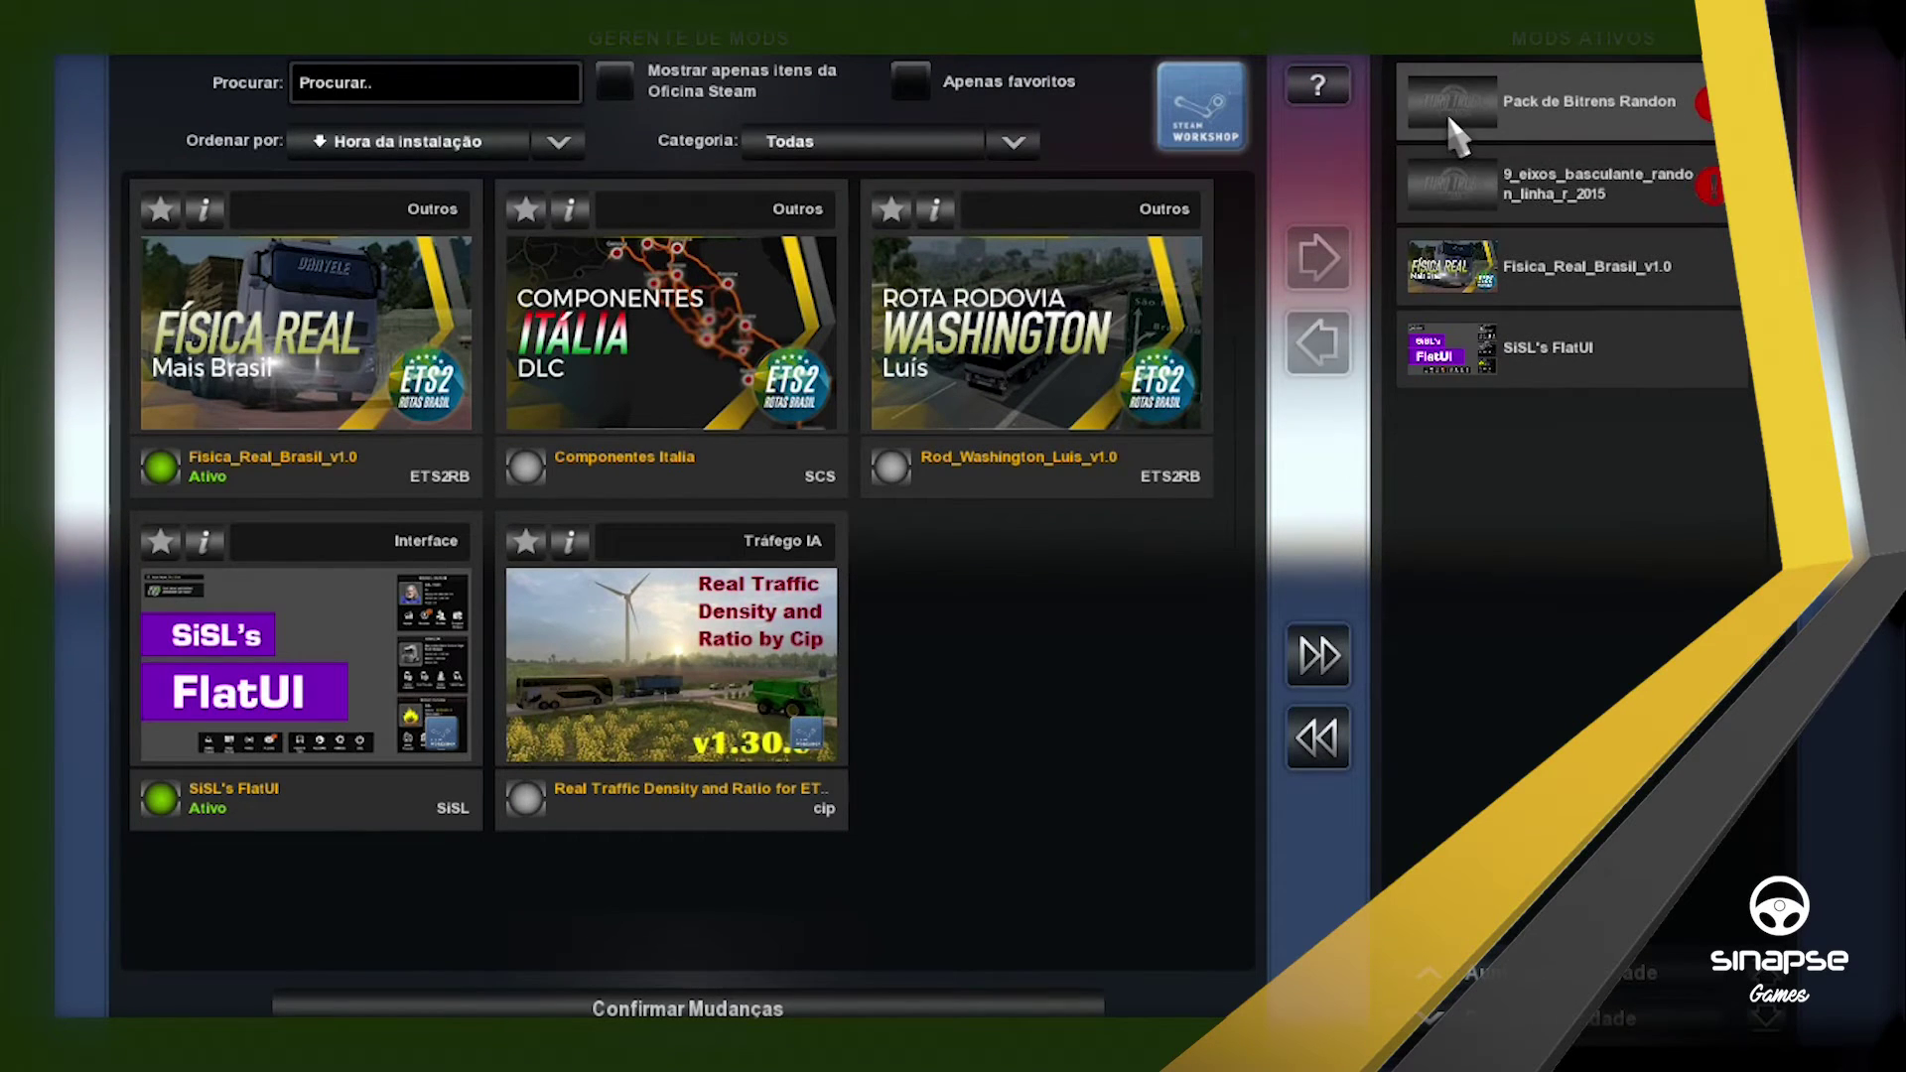
left_click(1318, 343)
left_click(1318, 343)
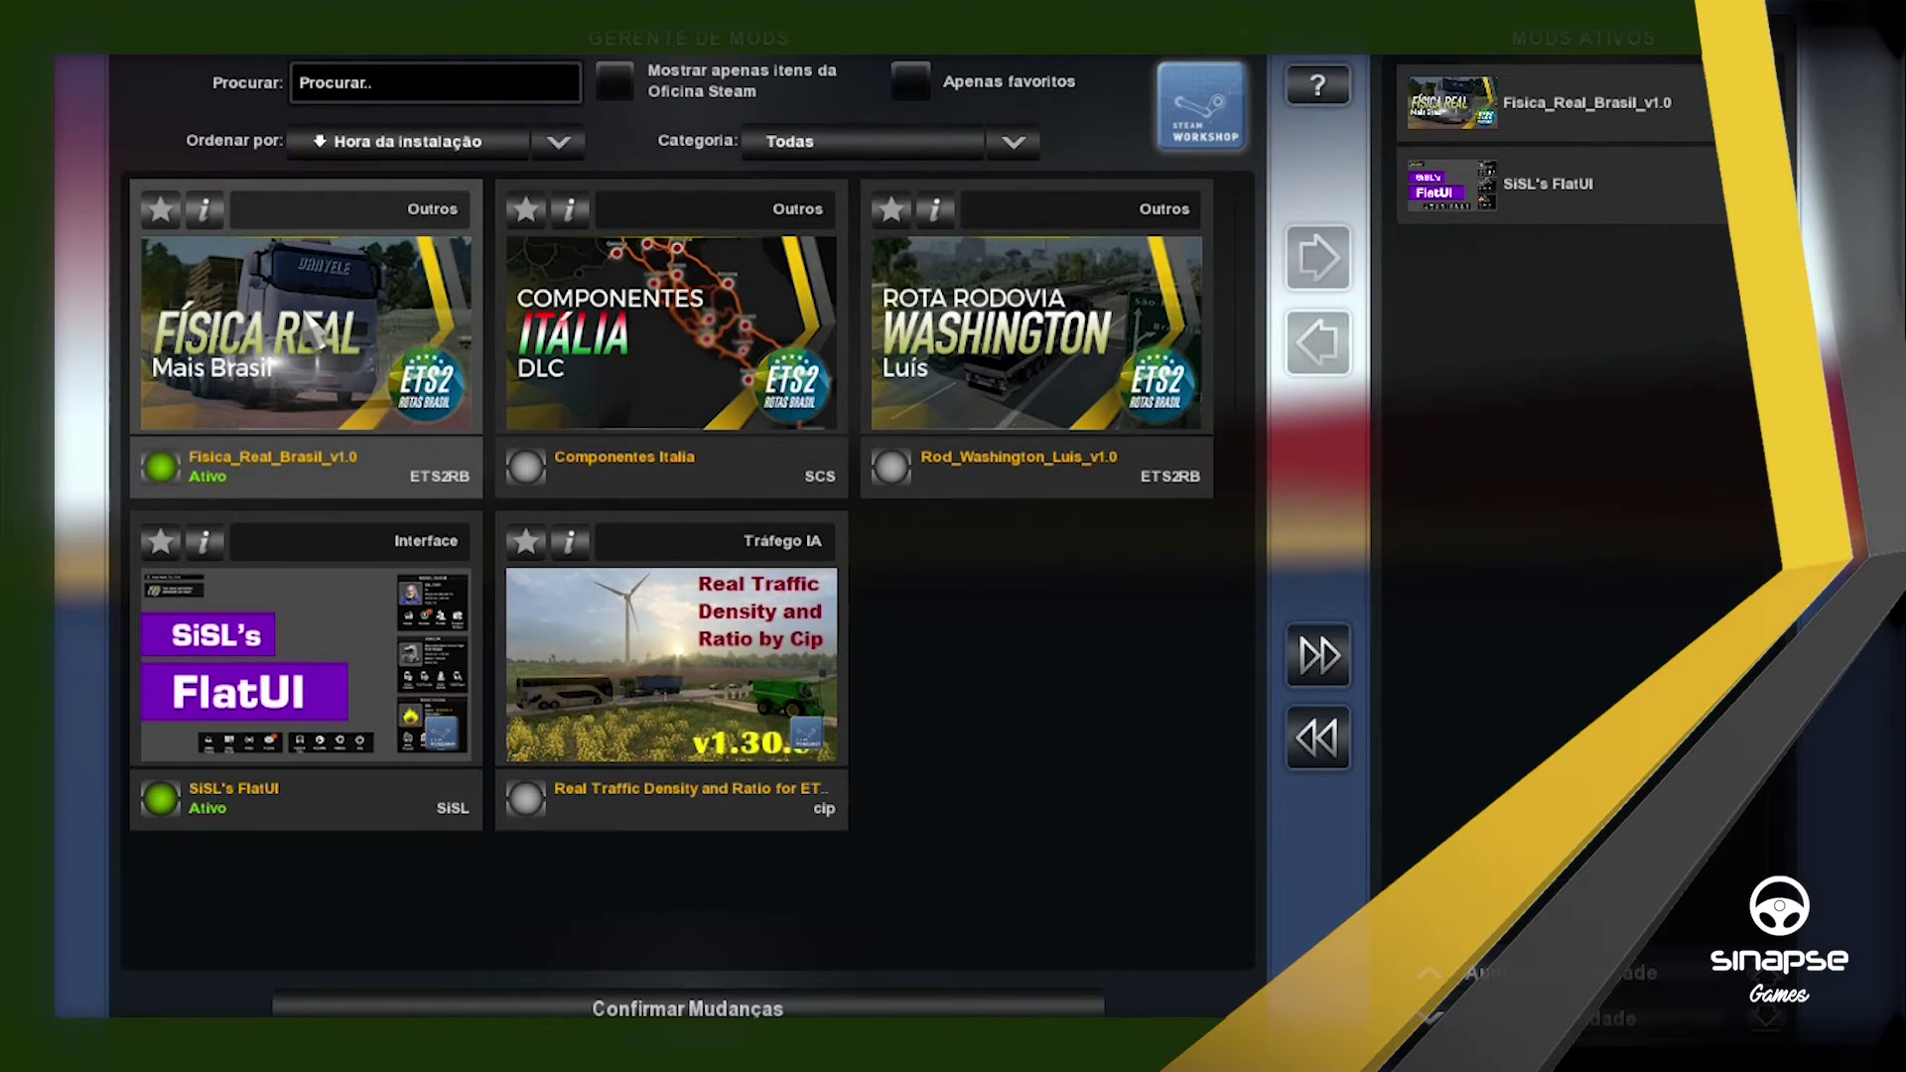
Activate Componentes Italia above Fisica_Real_Brasil_v1.0 and Rod_Washington_Luis_v1.0 above both, staying in the mod manager.
left_click(449, 367)
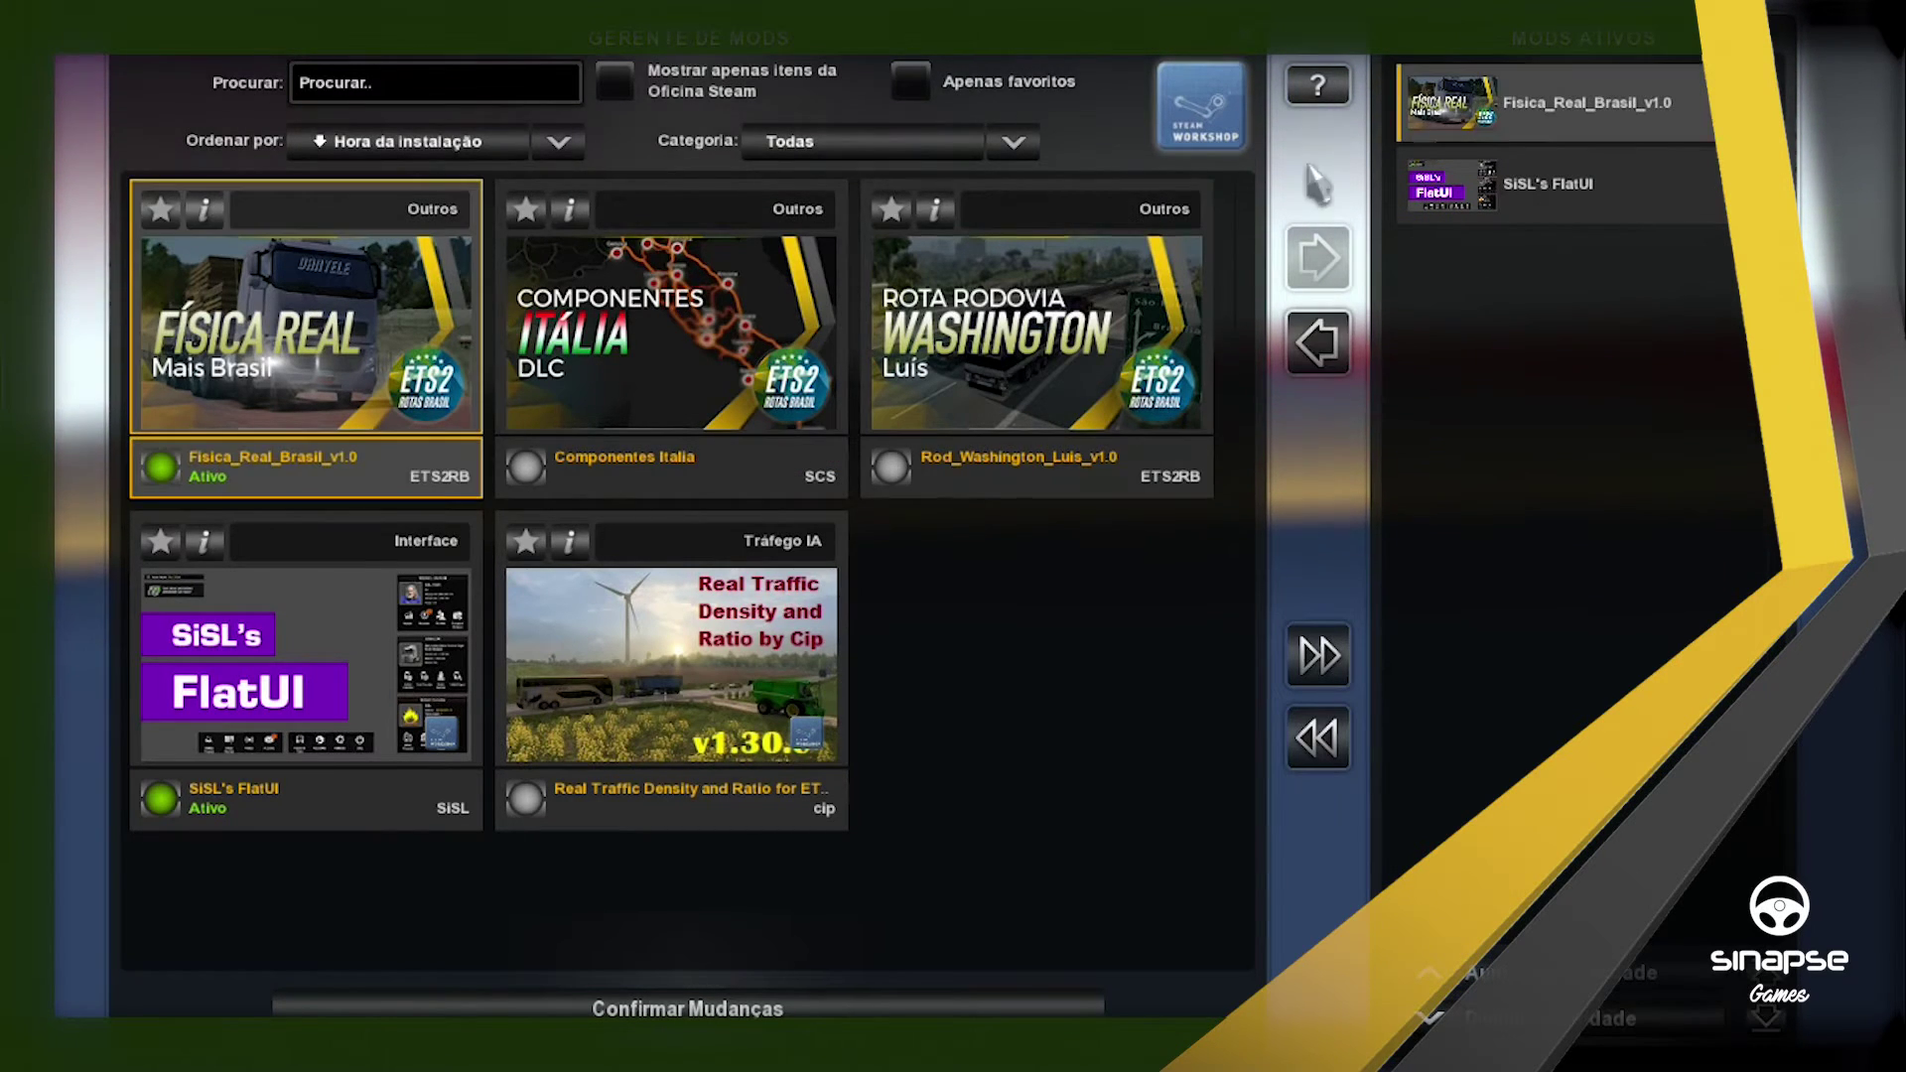
double_click(695, 388)
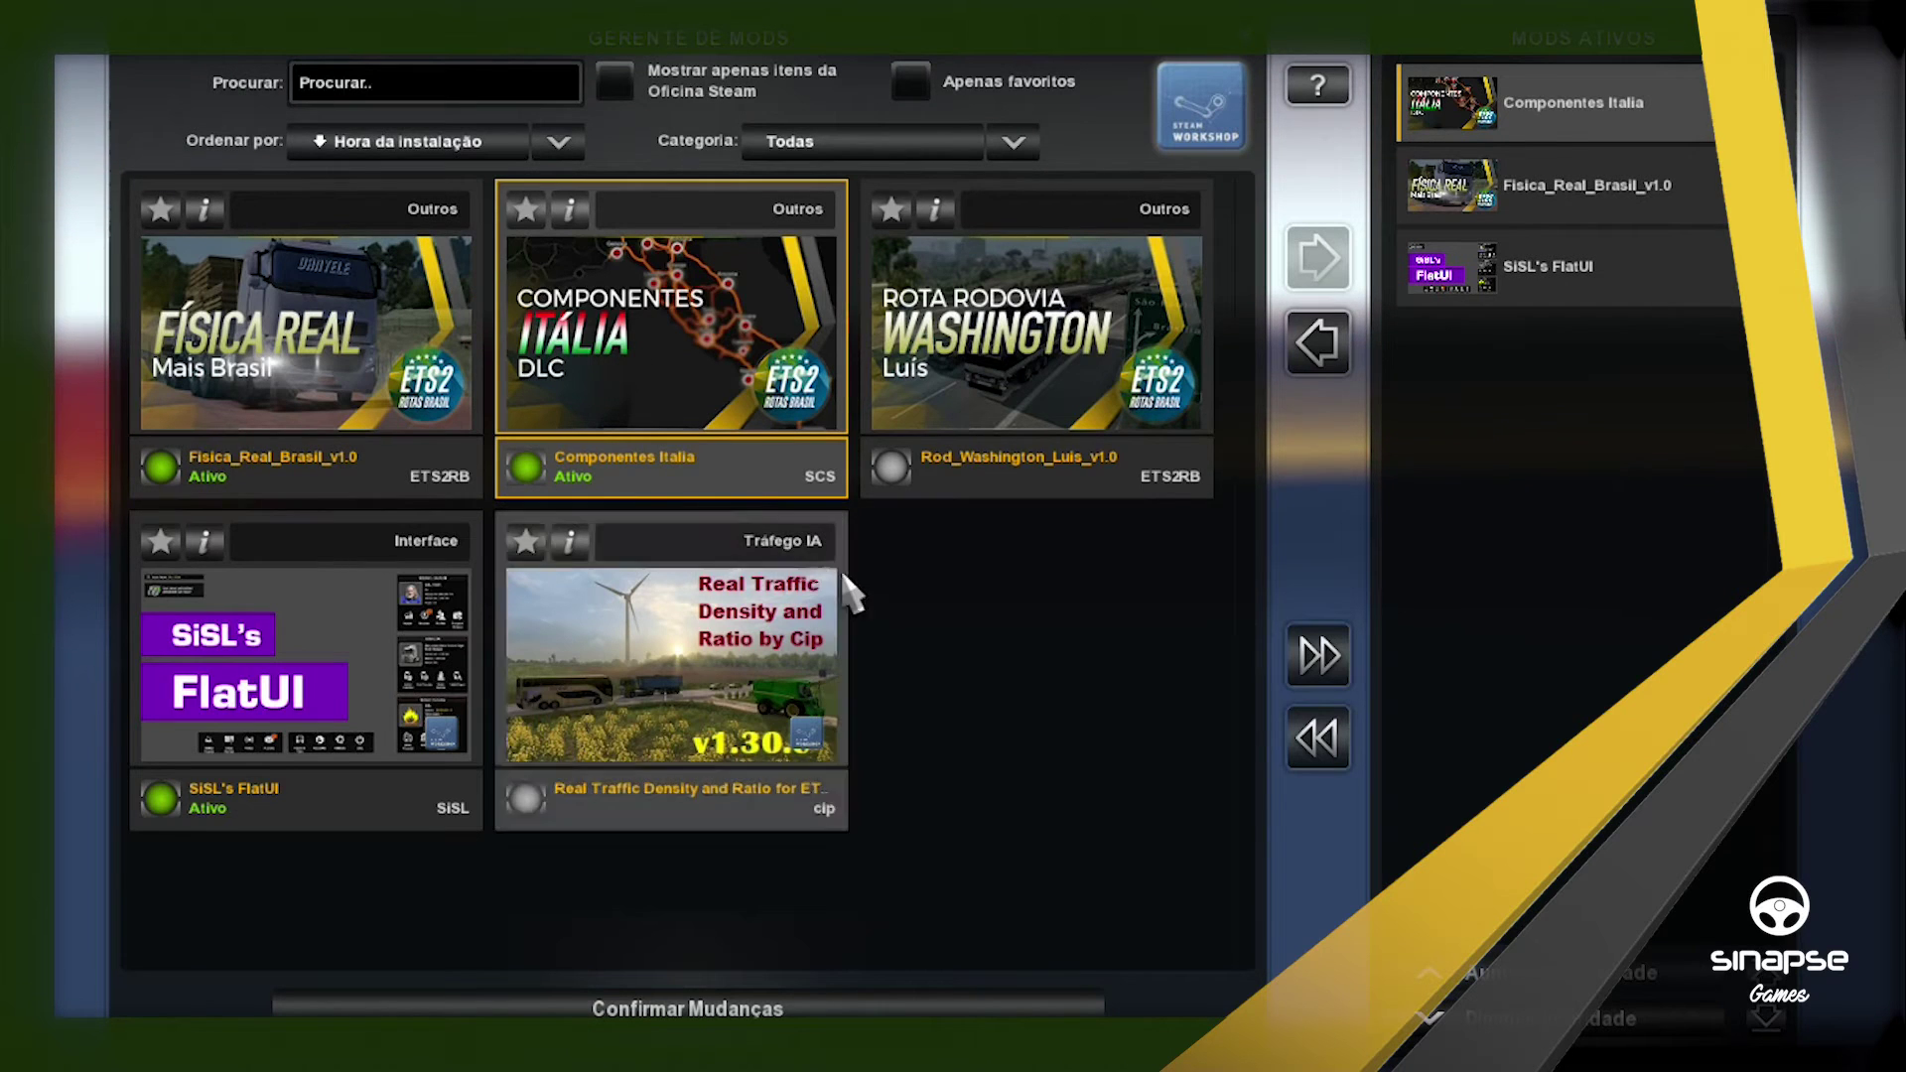
double_click(949, 381)
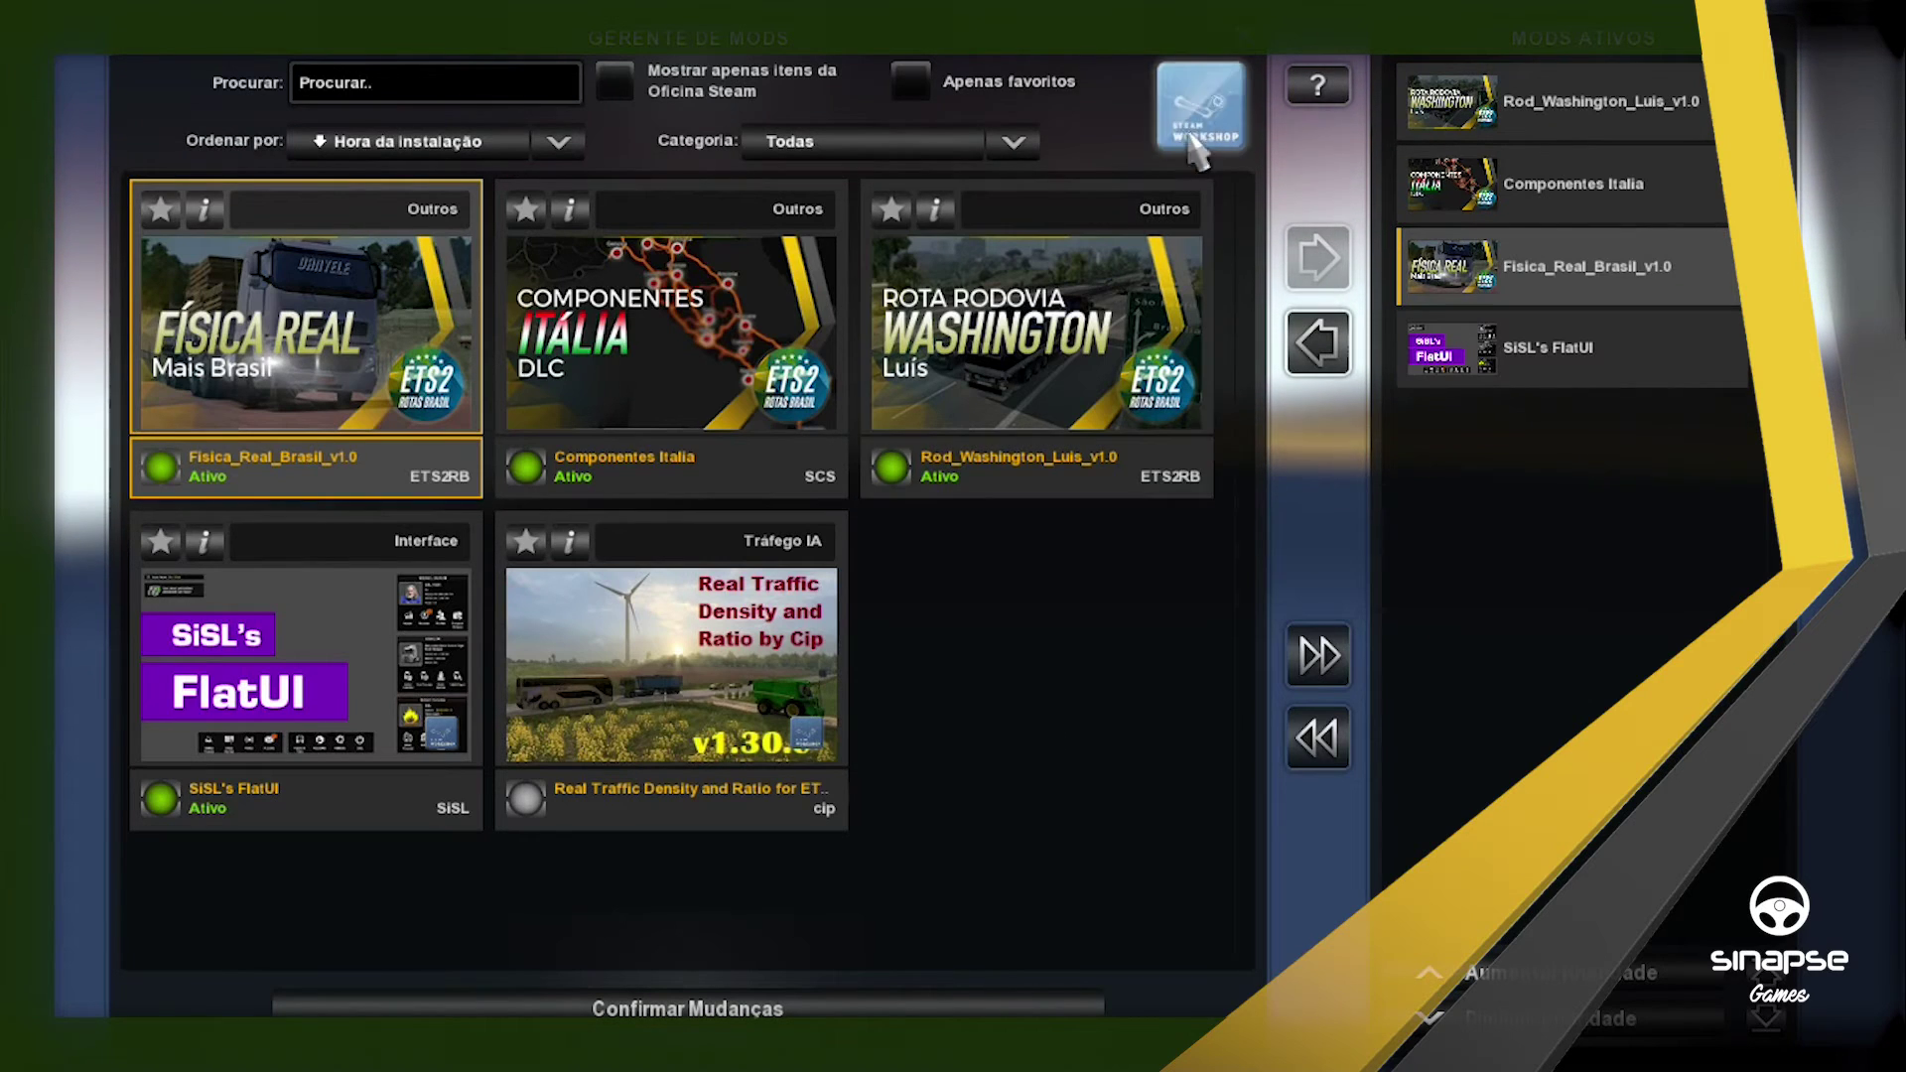
key("Escape")
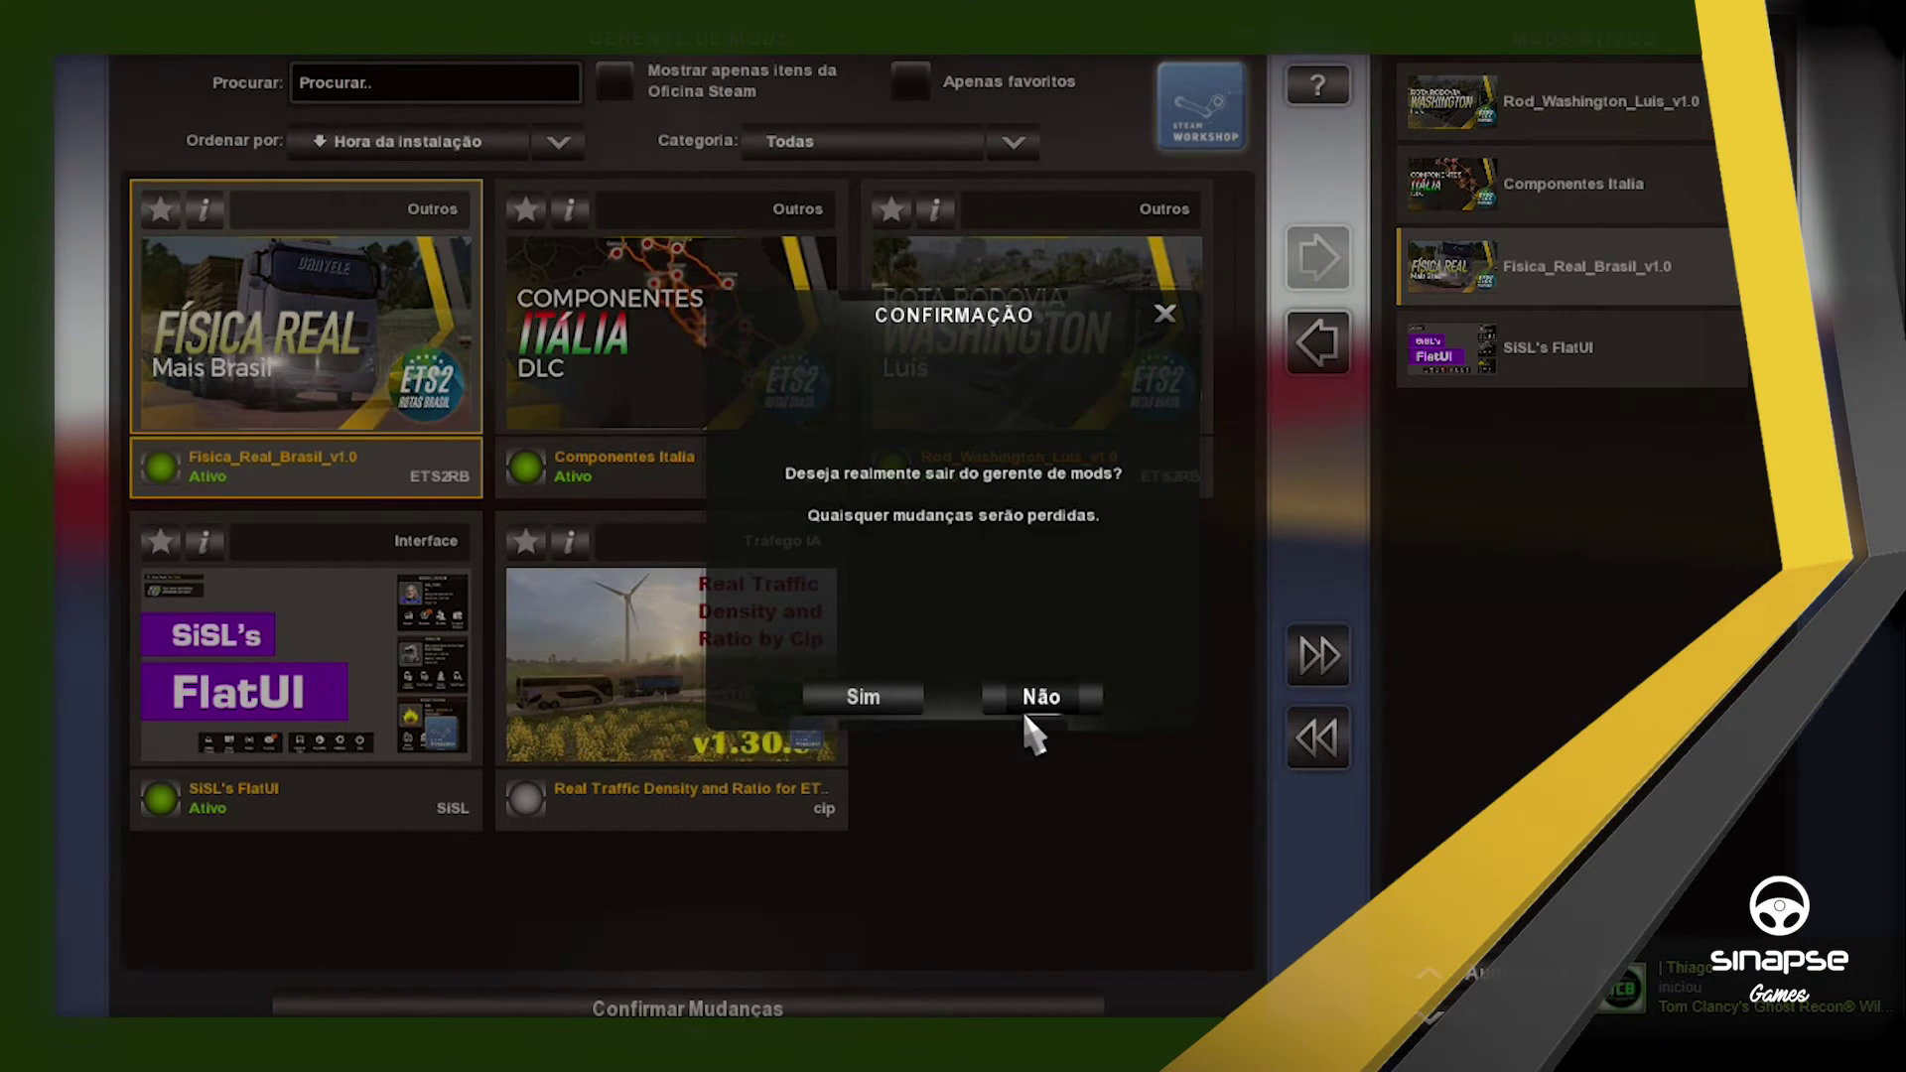
left_click(1024, 714)
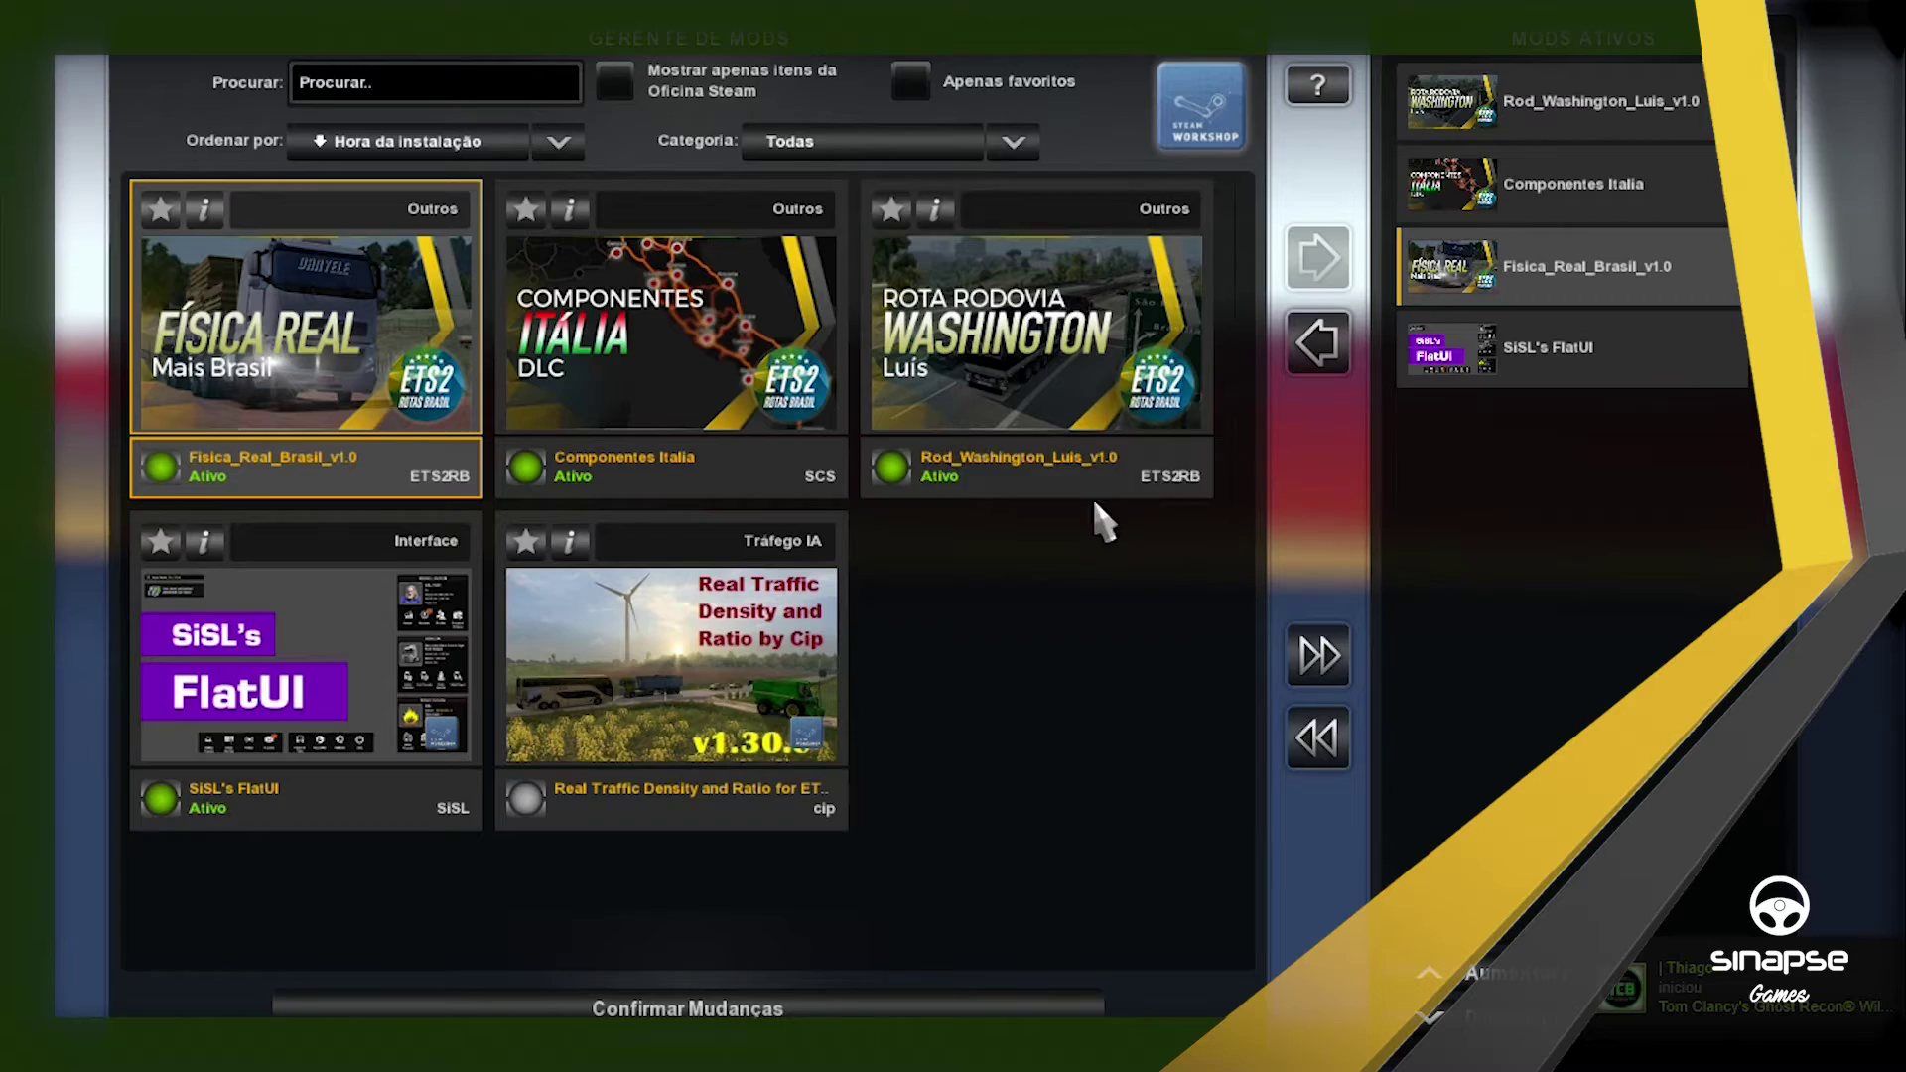